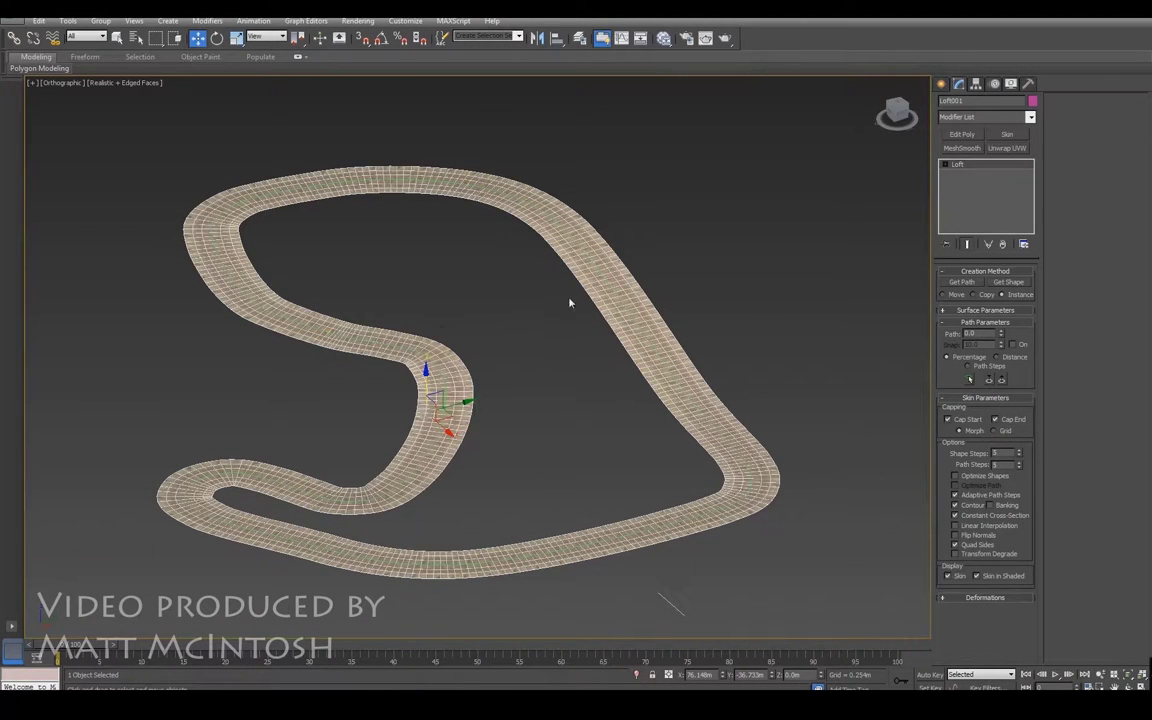
- Copy the track's centre spline and raise the copy about 9.88 m above the original
{"action": "middle_click_drag", "start_coordinate": [600, 293], "coordinate": [520, 304], "text": "alt"}
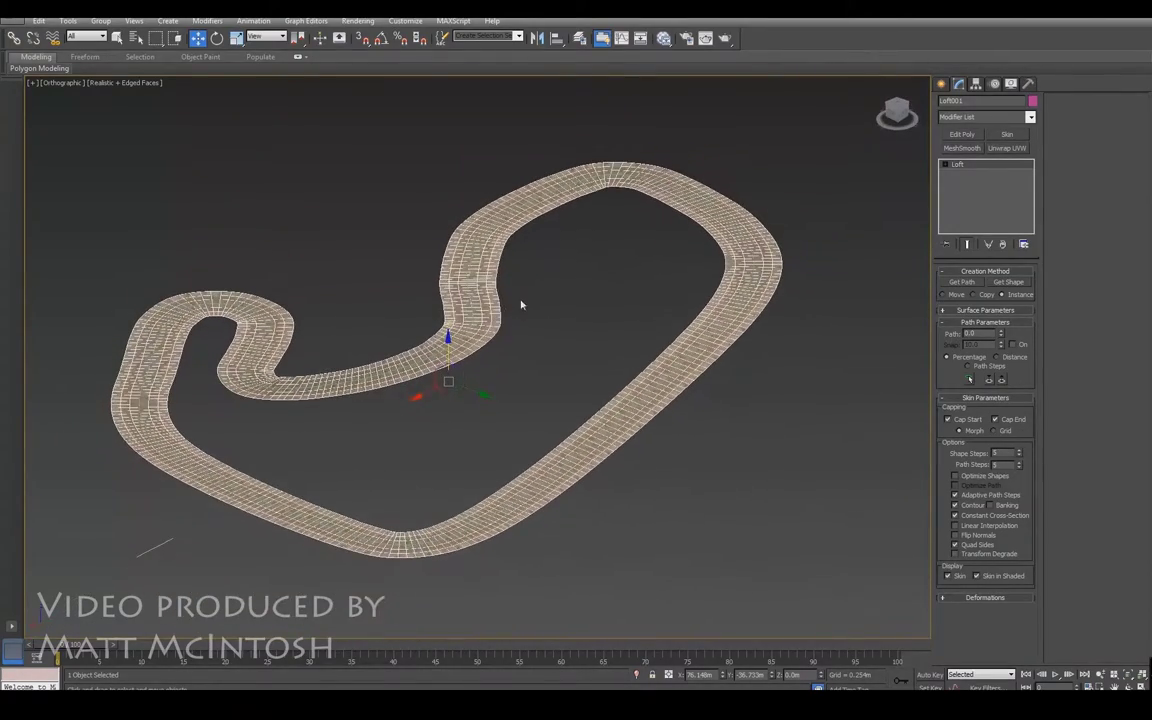
{"action": "left_click_drag", "start_coordinate": [512, 293], "coordinate": [430, 301]}
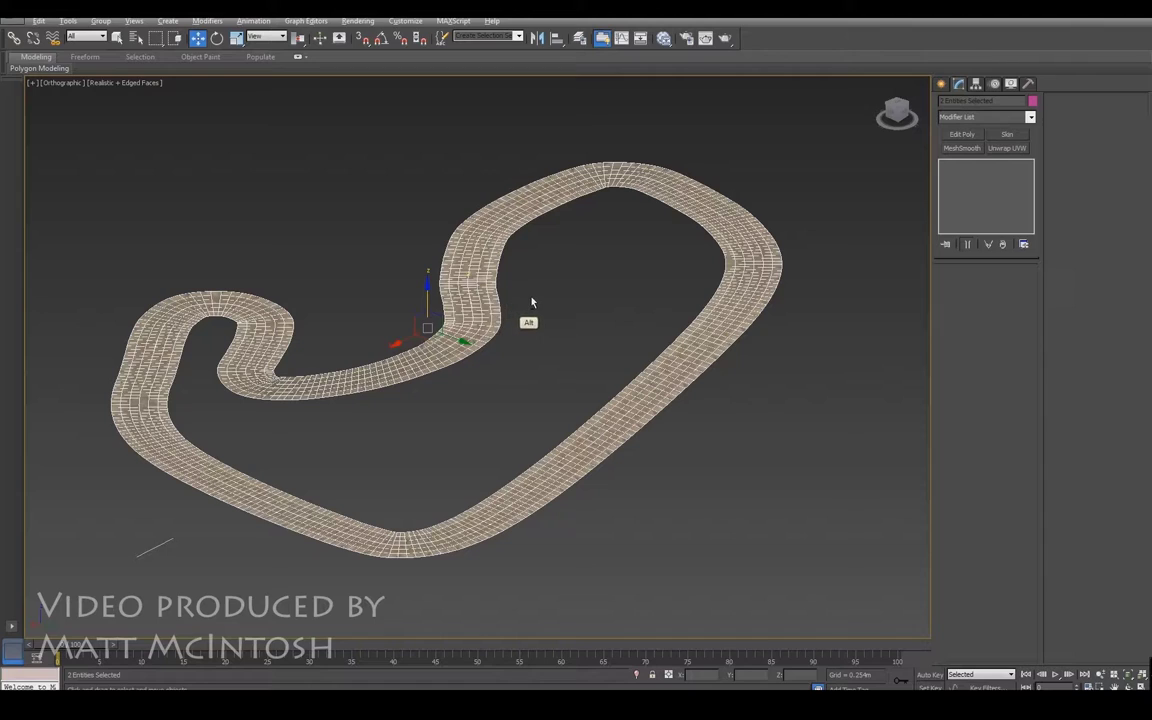
{"action": "left_click", "coordinate": [494, 325]}
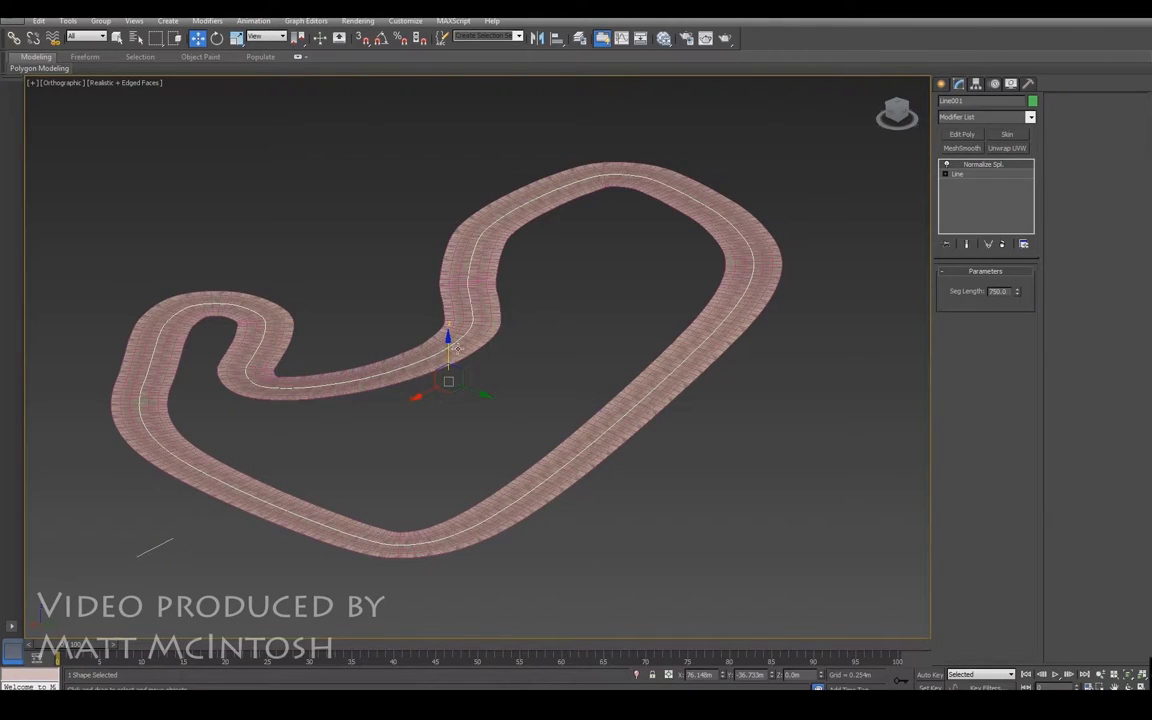
{"action": "left_click_drag", "start_coordinate": [455, 345], "coordinate": [452, 338], "text": "shift"}
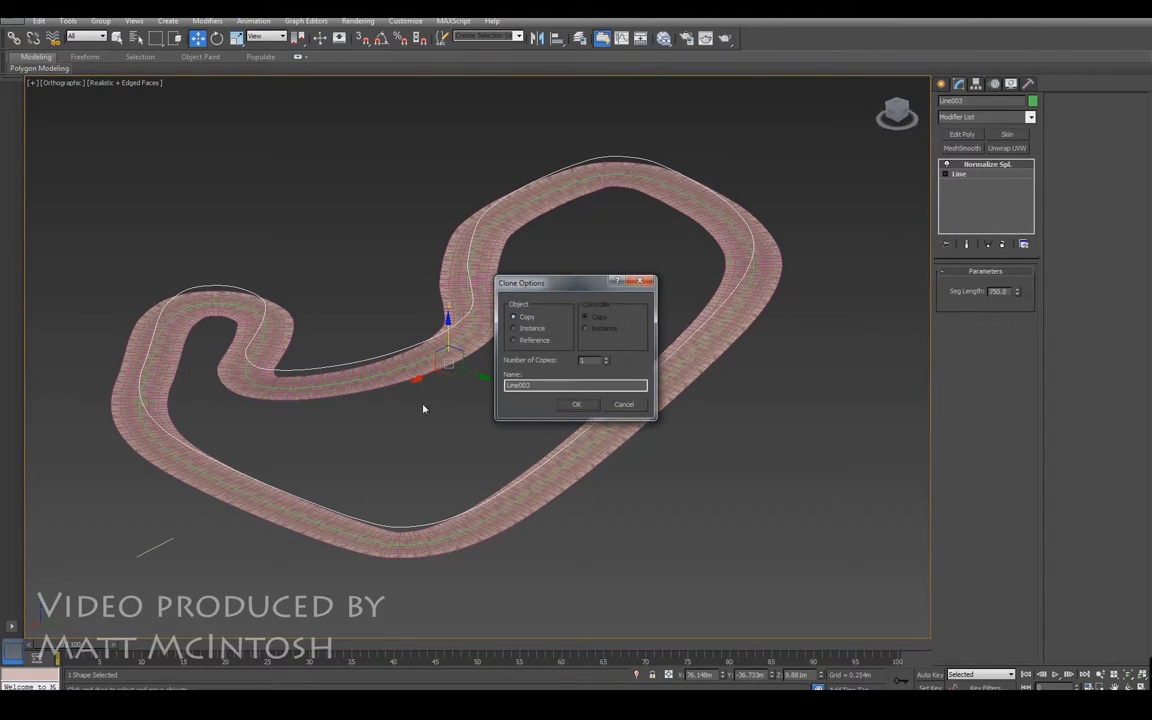
{"action": "left_click", "coordinate": [578, 404]}
- Turn on backface culling in the track loft's object properties
{"action": "mouse_move", "coordinate": [425, 355]}
{"action": "middle_mouse_down", "text": "alt"}
{"action": "mouse_move", "coordinate": [445, 367]}
{"action": "mouse_move", "coordinate": [583, 358]}
{"action": "mouse_move", "coordinate": [545, 353]}
{"action": "mouse_move", "coordinate": [575, 378]}
{"action": "mouse_move", "coordinate": [595, 367]}
{"action": "middle_mouse_up", "text": "alt"}
{"action": "middle_click_drag", "start_coordinate": [690, 347], "coordinate": [838, 346], "text": "alt"}
{"action": "left_click_drag", "start_coordinate": [803, 371], "coordinate": [788, 384]}
{"action": "middle_click_drag", "start_coordinate": [641, 339], "coordinate": [540, 320], "text": "alt"}
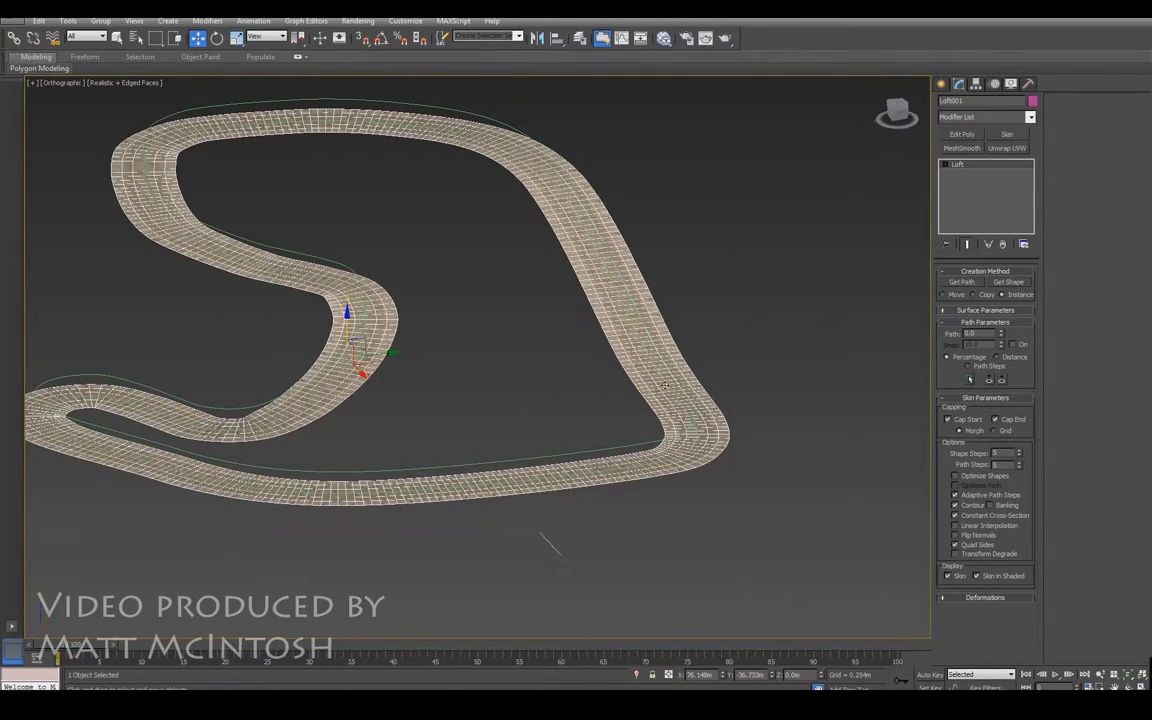
{"action": "middle_click_drag", "start_coordinate": [704, 376], "coordinate": [738, 378], "text": "alt"}
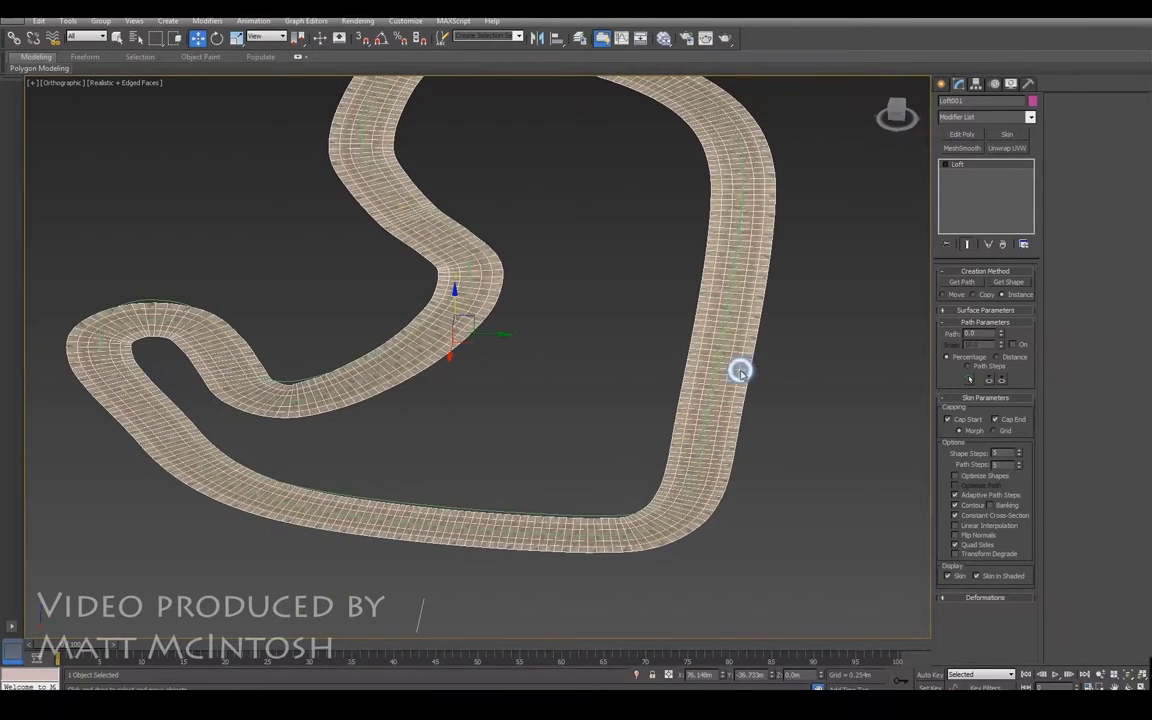
{"action": "right_click", "coordinate": [740, 368]}
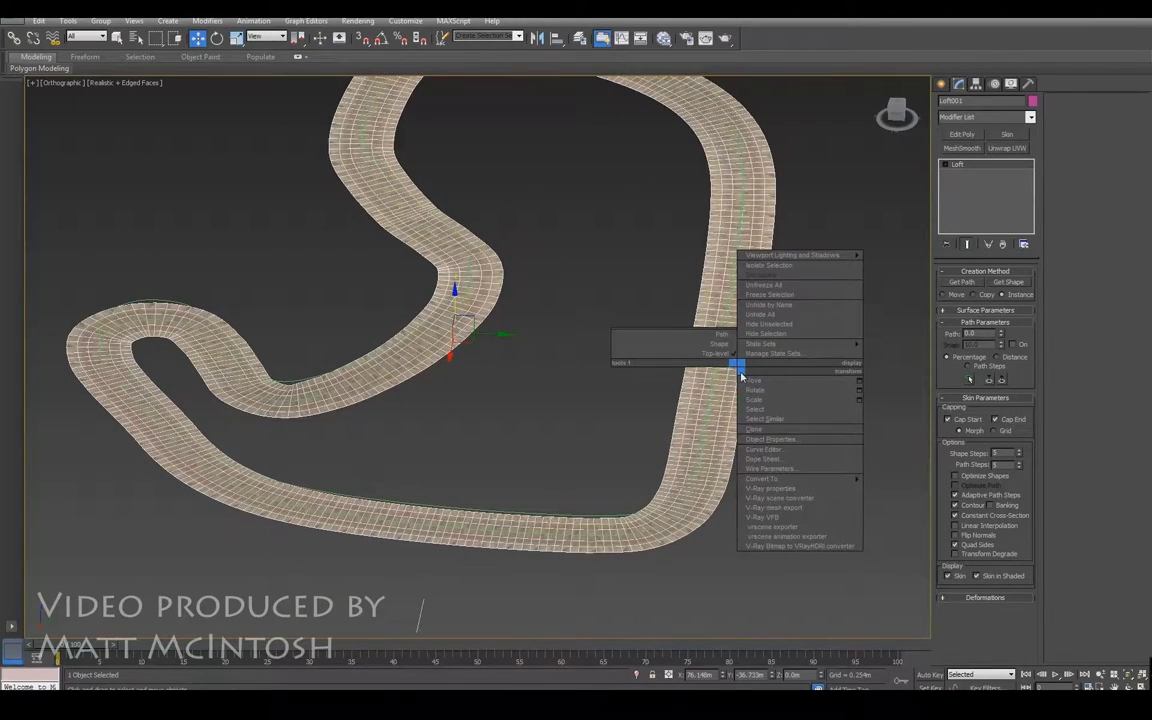
{"action": "left_click", "coordinate": [789, 440]}
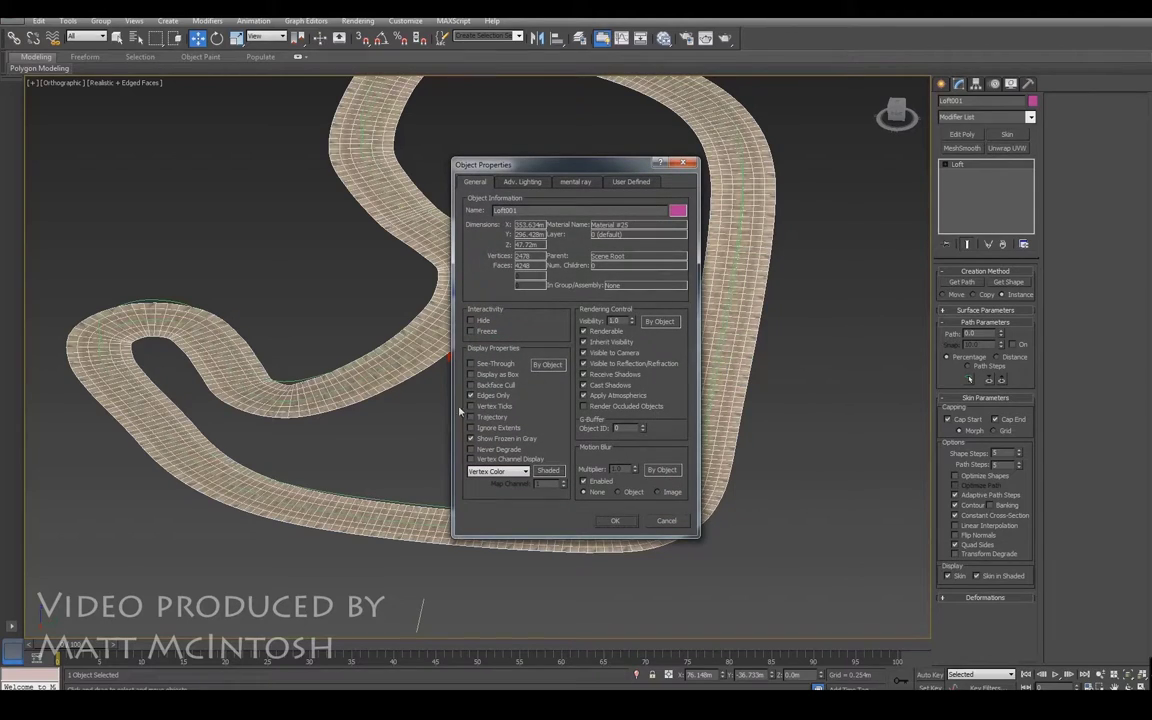
{"action": "left_click", "coordinate": [628, 518]}
- Flip the track loft's normals so its upper surface displays
{"action": "middle_click_drag", "start_coordinate": [592, 360], "coordinate": [764, 342], "text": "alt"}
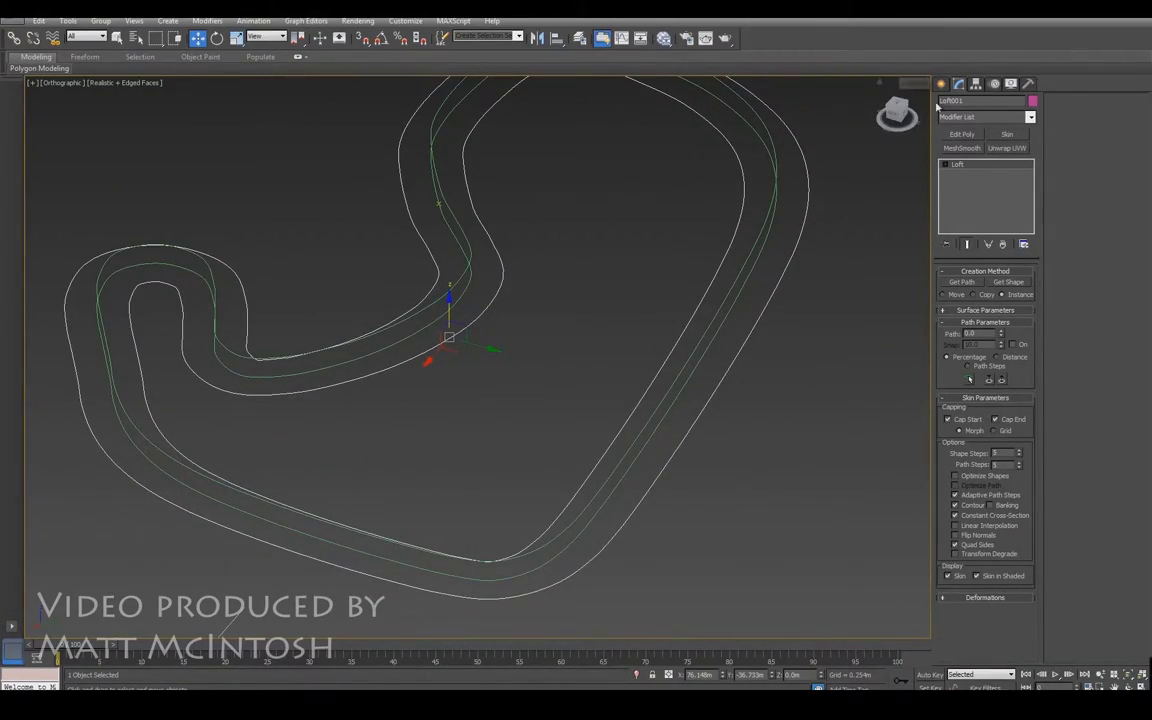
{"action": "left_click", "coordinate": [955, 535]}
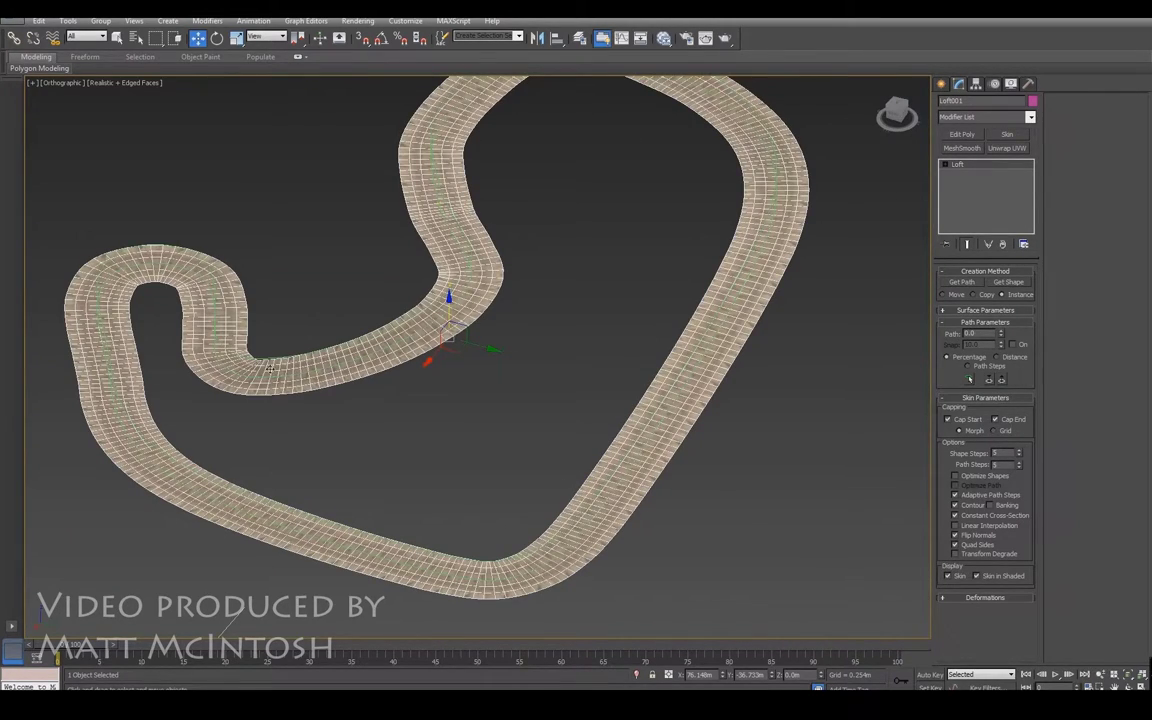
{"action": "middle_click_drag", "start_coordinate": [368, 385], "coordinate": [664, 379], "text": "alt"}
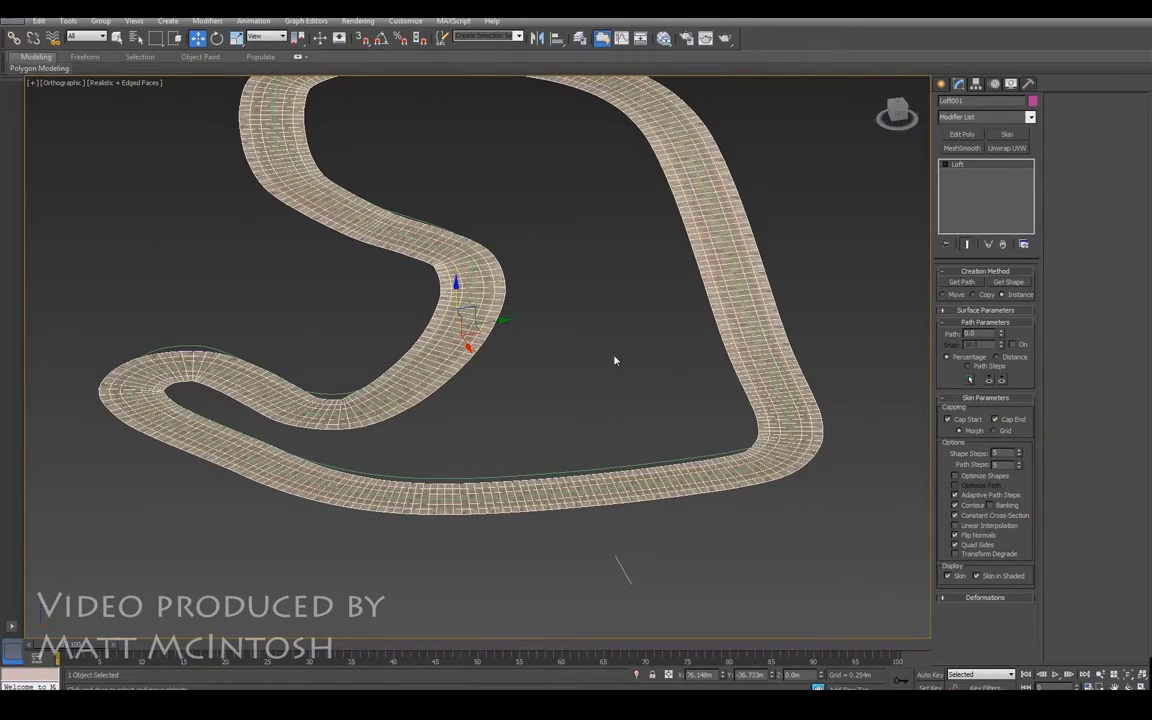
{"action": "middle_click_drag", "start_coordinate": [548, 368], "coordinate": [530, 346], "text": "alt"}
{"action": "middle_click_drag", "start_coordinate": [417, 381], "coordinate": [497, 371], "text": "alt"}
- Place a standard free camera beside the track's long lower straight
{"action": "left_click", "coordinate": [185, 330]}
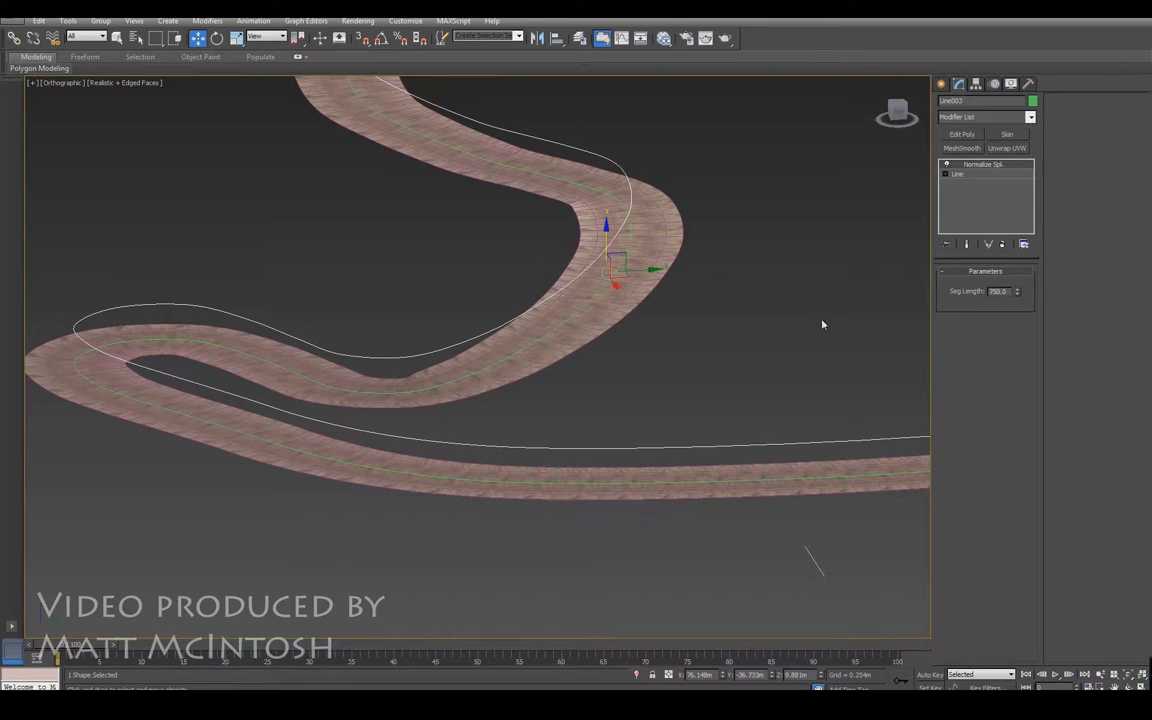
{"action": "middle_click_drag", "start_coordinate": [876, 318], "coordinate": [544, 372]}
{"action": "middle_click_drag", "start_coordinate": [495, 371], "coordinate": [710, 255]}
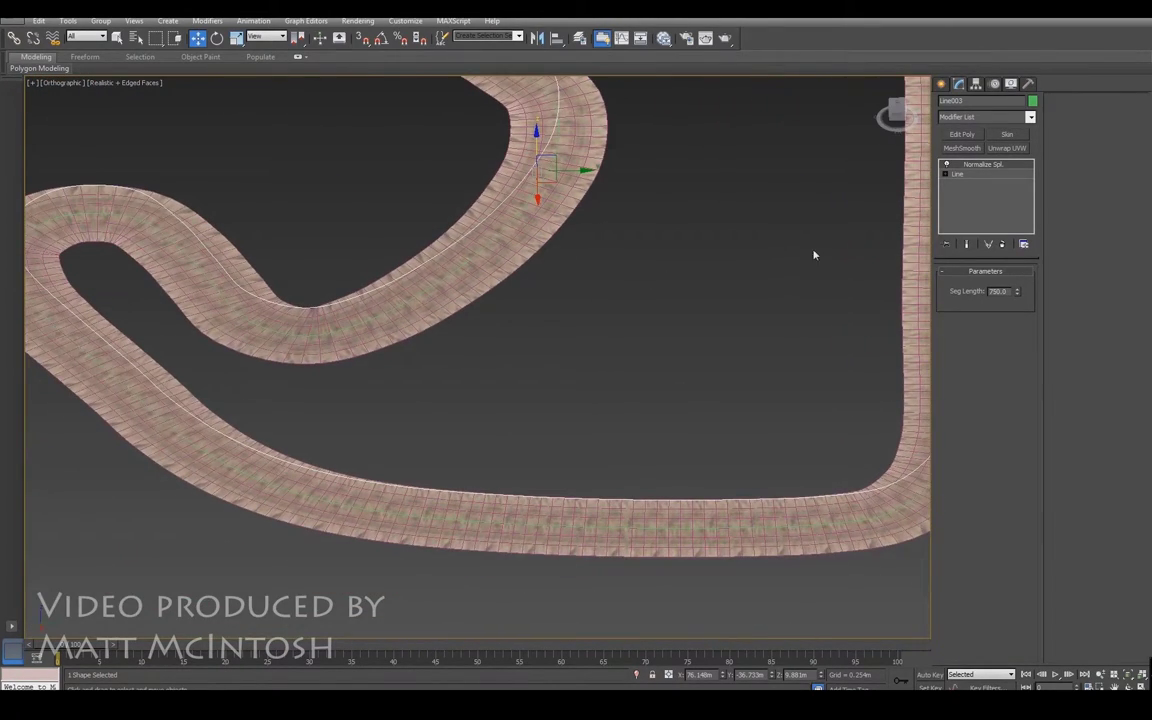
{"action": "left_click", "coordinate": [942, 85]}
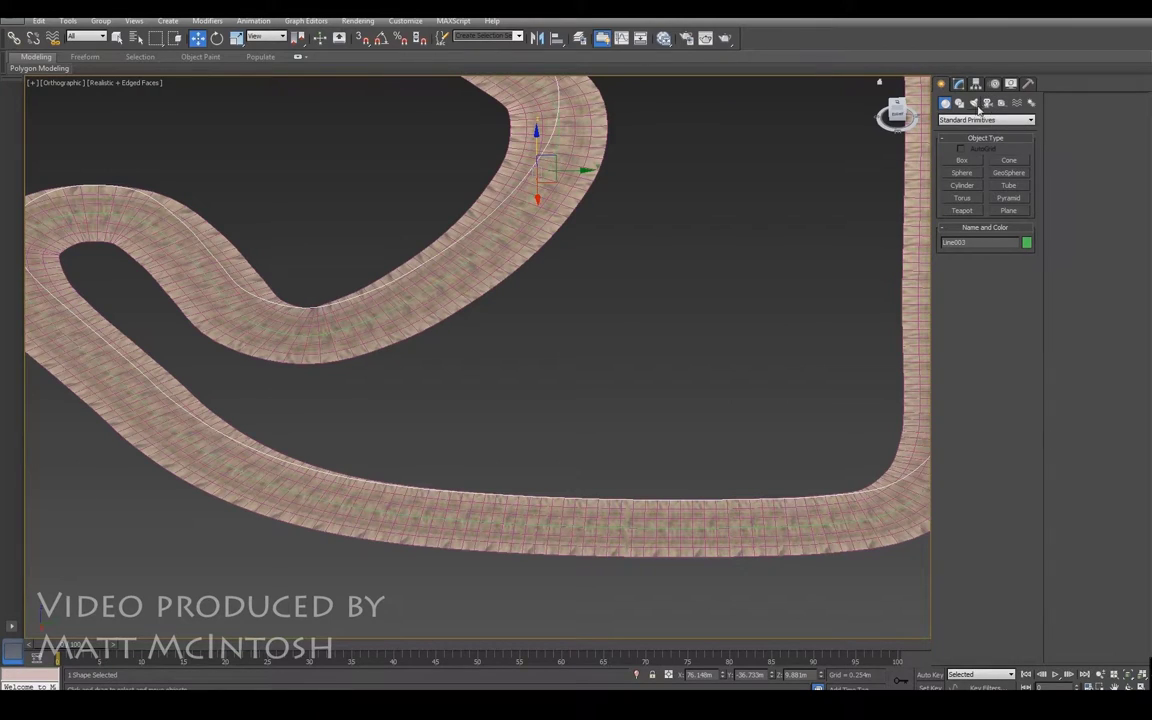
{"action": "left_click", "coordinate": [987, 103]}
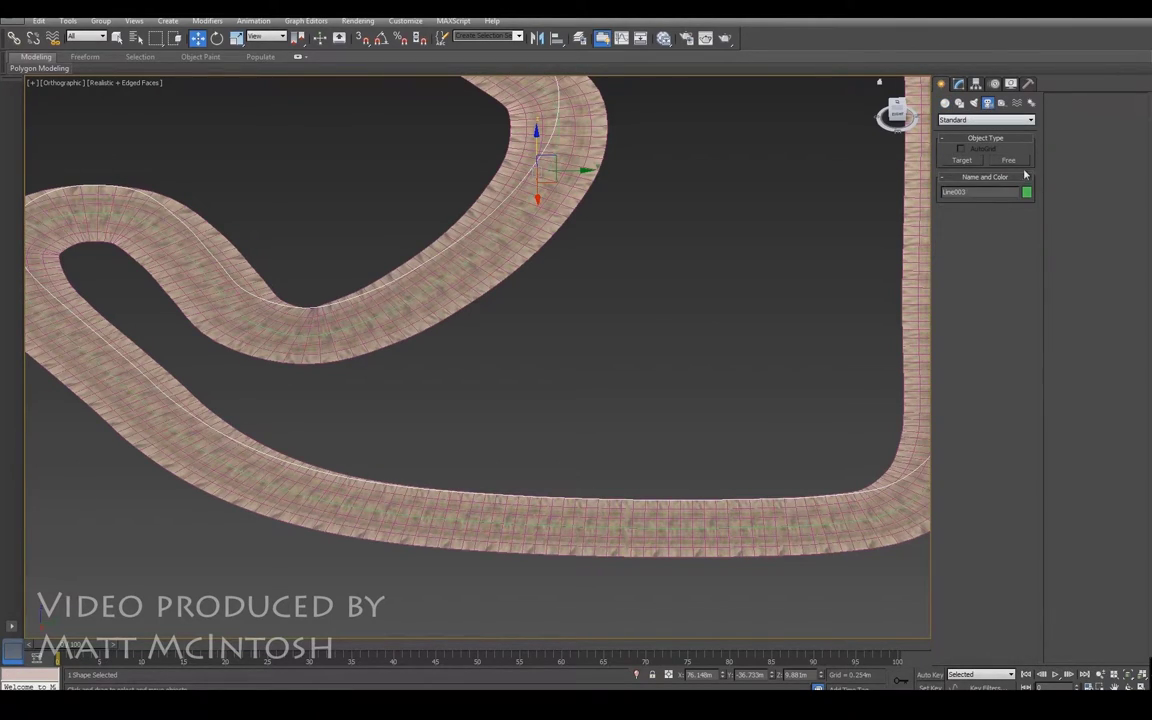
{"action": "left_click", "coordinate": [1008, 160]}
{"action": "middle_click_drag", "start_coordinate": [362, 464], "coordinate": [514, 437]}
{"action": "left_click", "coordinate": [660, 438]}
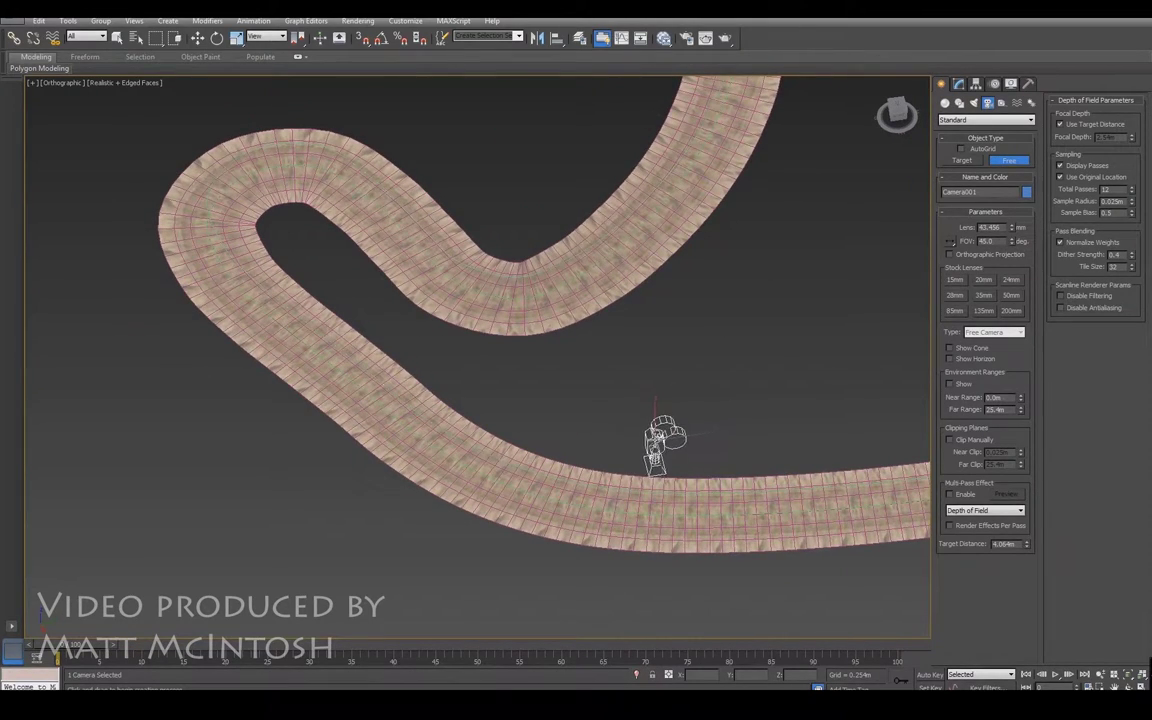
- Enable angle snap and rotate the camera 90 degrees about the X axis so it looks horizontally
{"action": "middle_click_drag", "start_coordinate": [610, 380], "coordinate": [591, 365], "text": "alt"}
{"action": "key", "text": "e"}
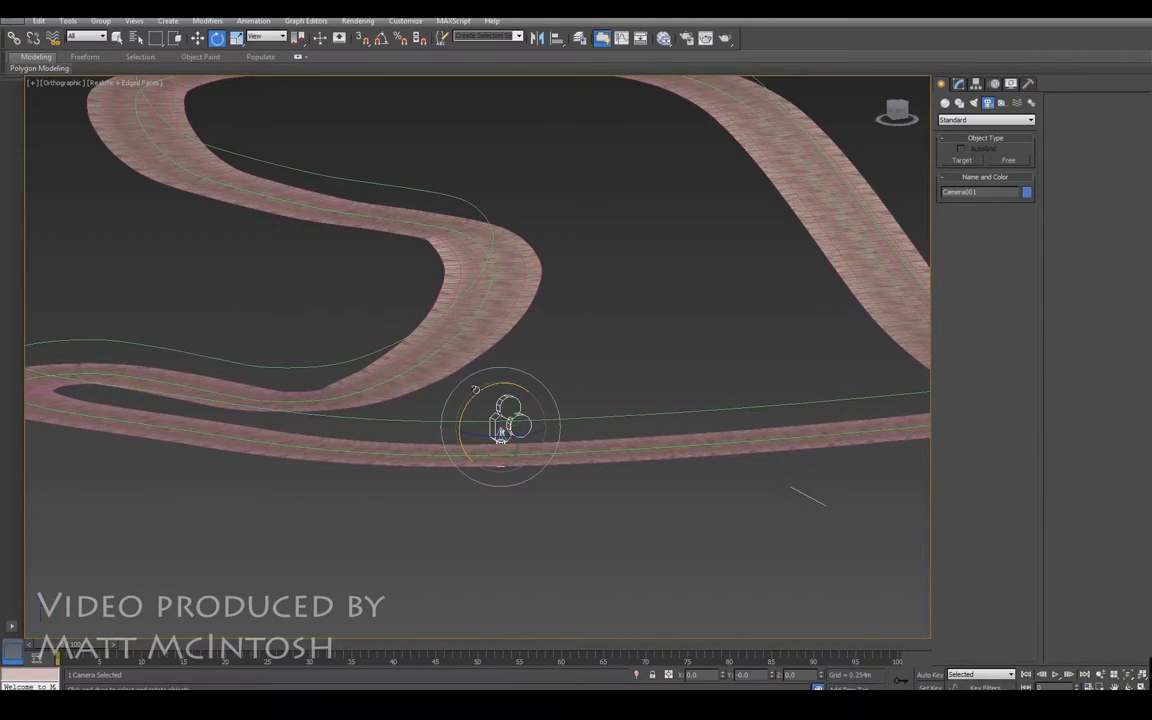
{"action": "left_click_drag", "start_coordinate": [485, 391], "coordinate": [409, 480]}
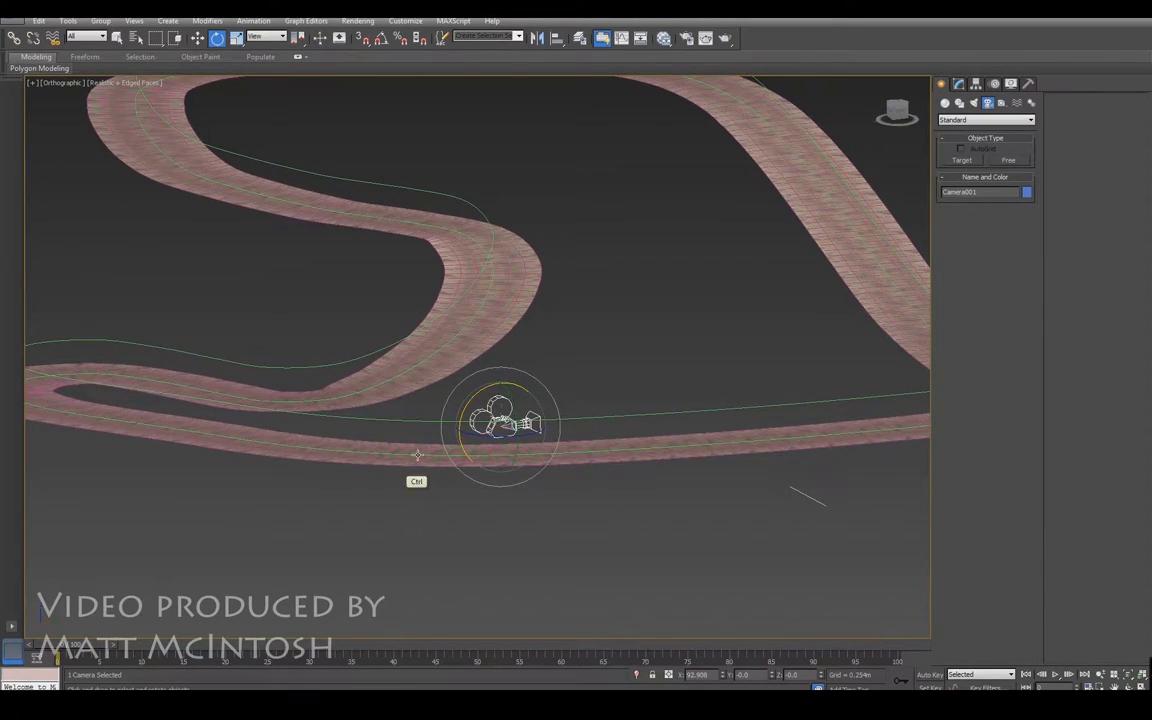
{"action": "key", "text": "ctrl+z"}
{"action": "key", "text": "a"}
{"action": "left_click_drag", "start_coordinate": [464, 402], "coordinate": [438, 422]}
{"action": "middle_click_drag", "start_coordinate": [438, 422], "coordinate": [404, 409], "text": "alt"}
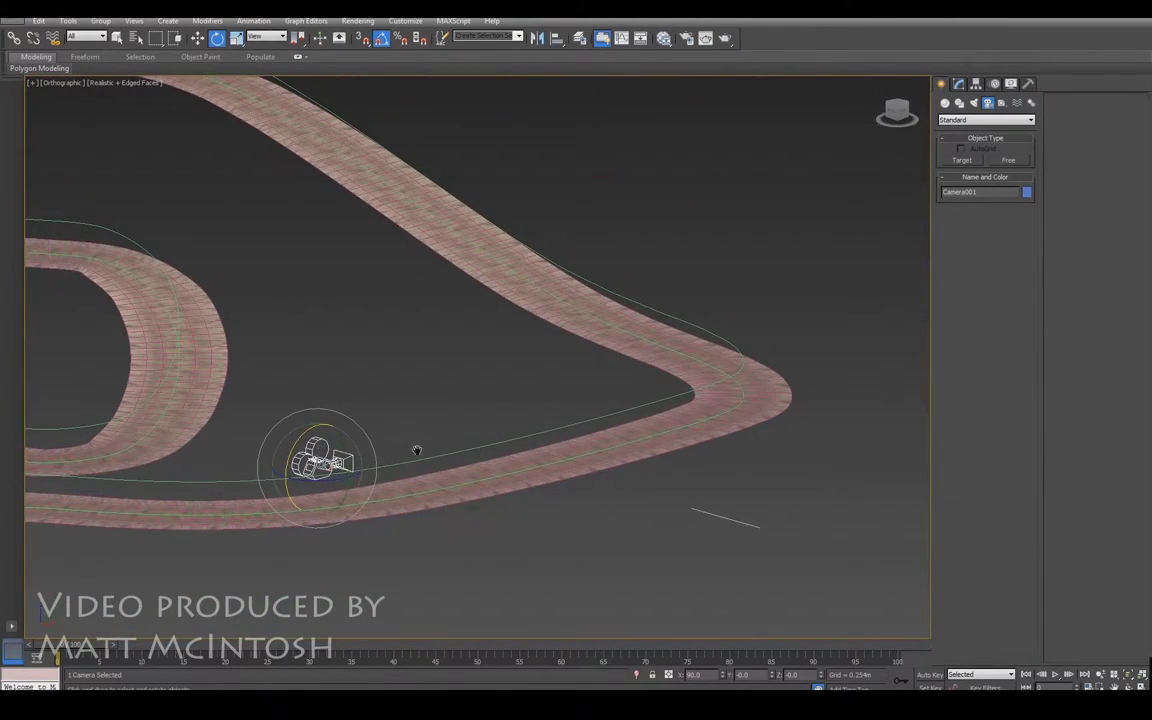
{"action": "middle_click_drag", "start_coordinate": [351, 447], "coordinate": [424, 419]}
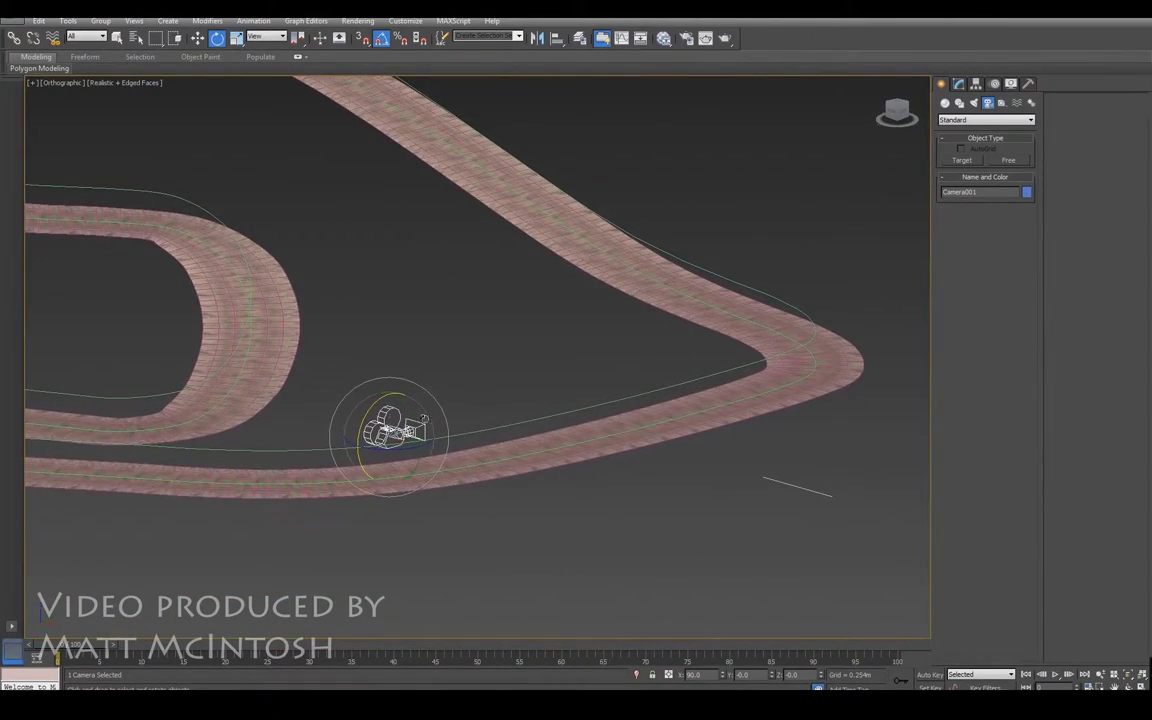
- Assign a Path Constraint as the camera's position controller
{"action": "left_click", "coordinate": [994, 85]}
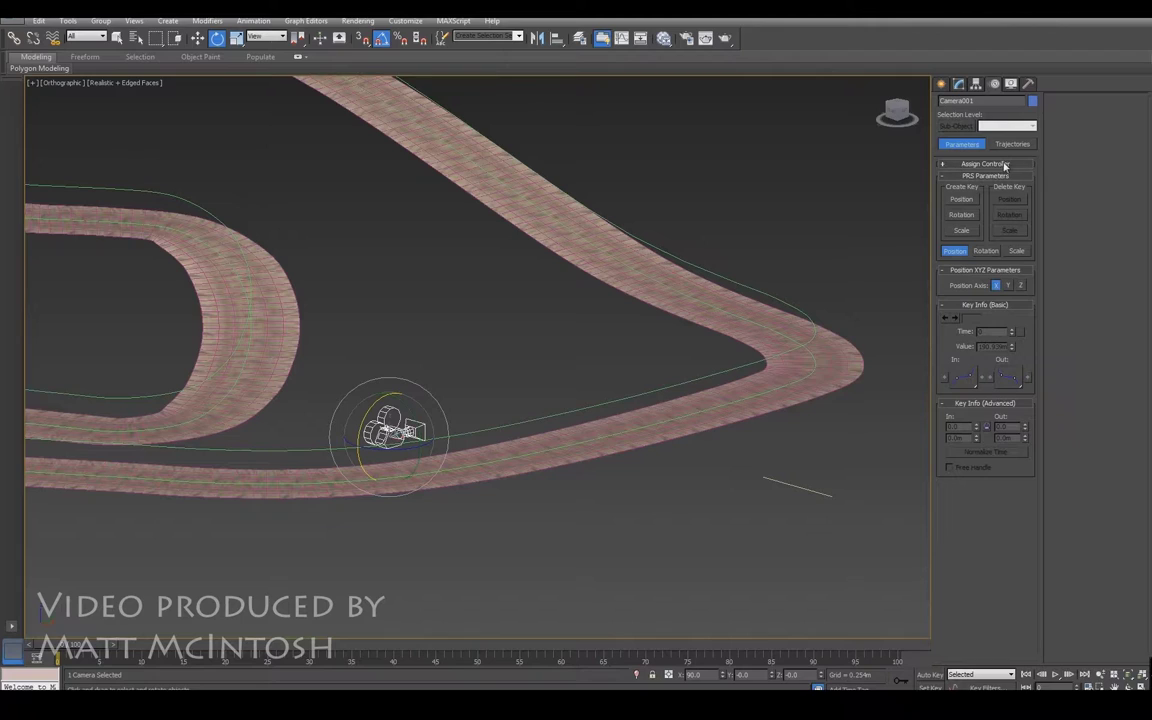
{"action": "left_click", "coordinate": [1004, 164]}
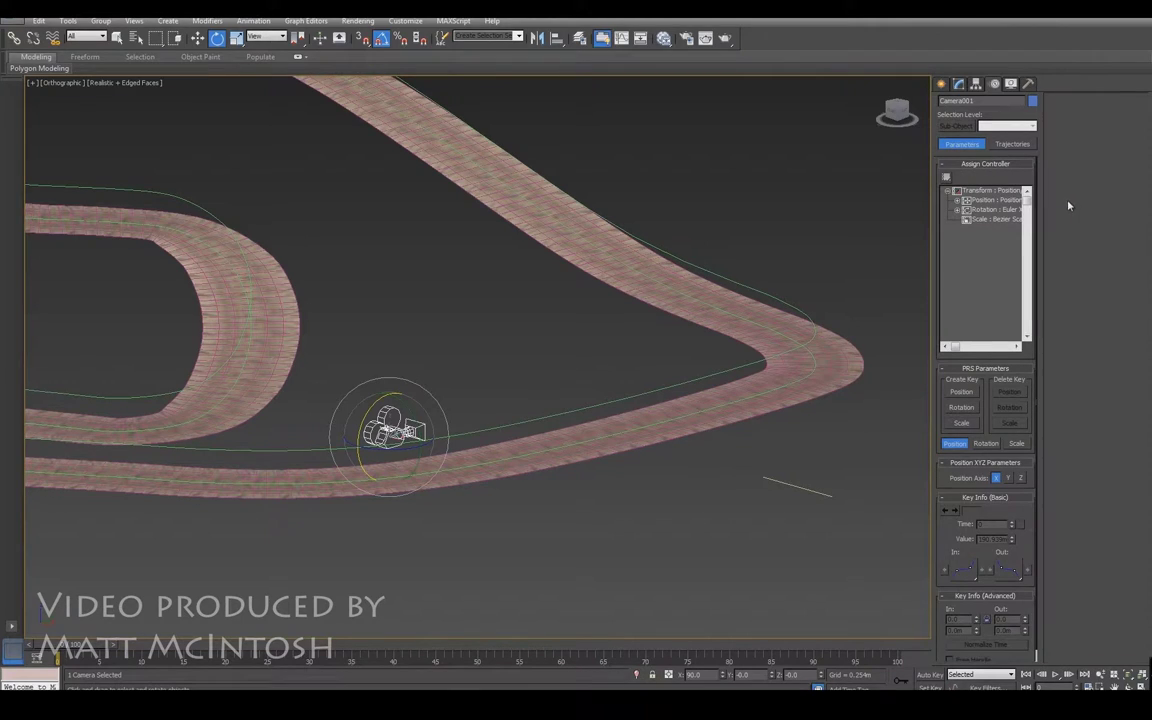
{"action": "left_click", "coordinate": [989, 201]}
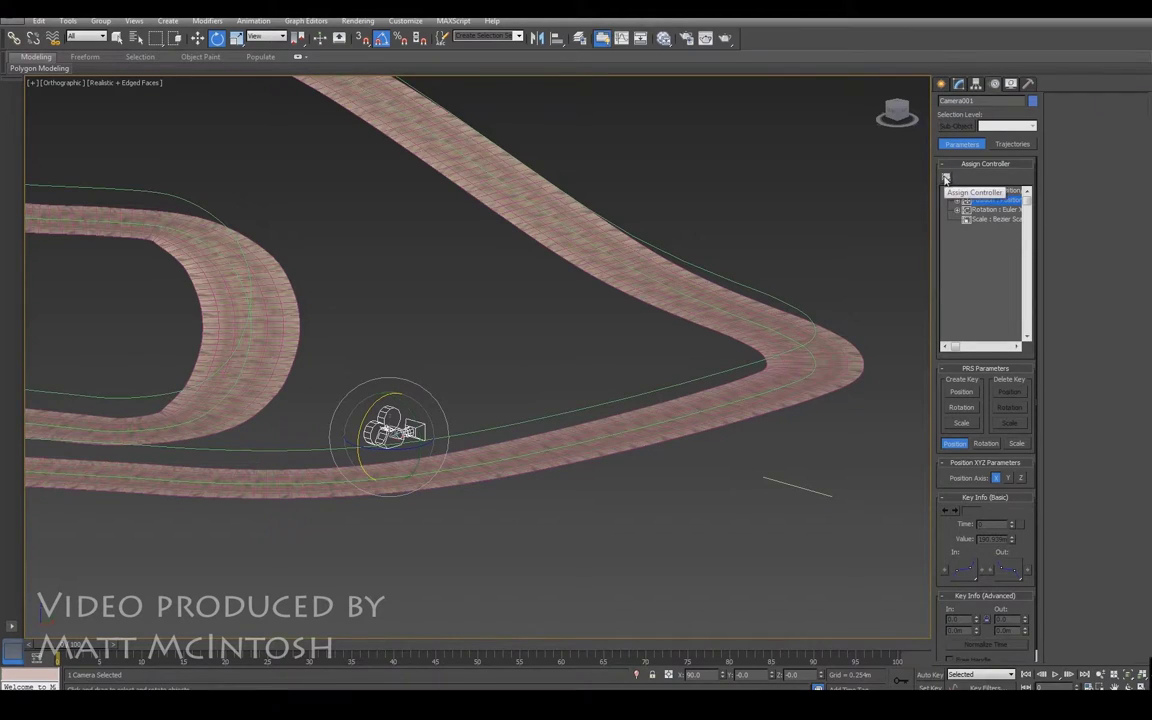
{"action": "left_click", "coordinate": [945, 177]}
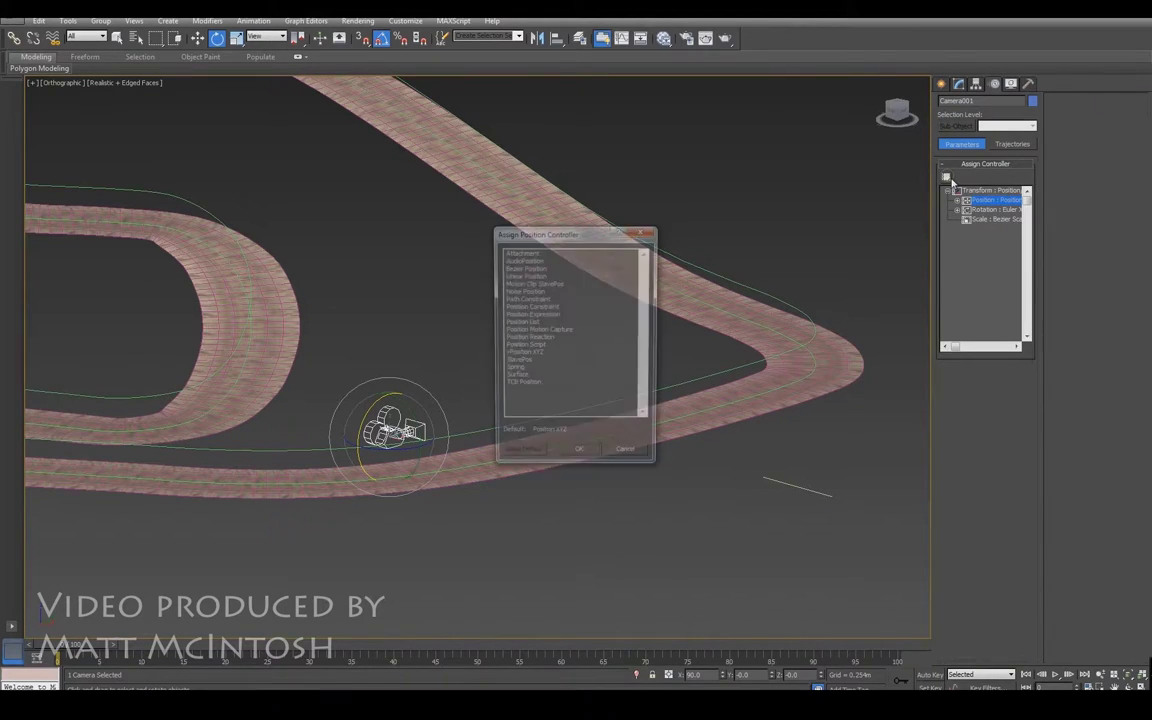
{"action": "left_click", "coordinate": [543, 300]}
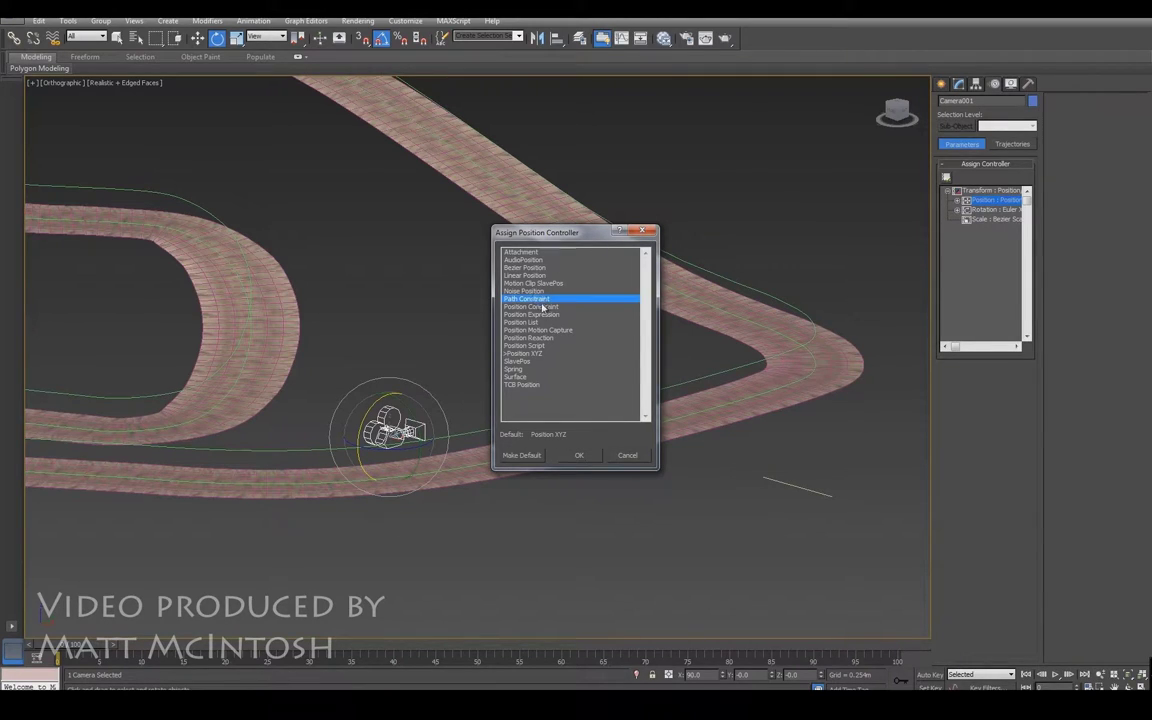
{"action": "left_click", "coordinate": [580, 456]}
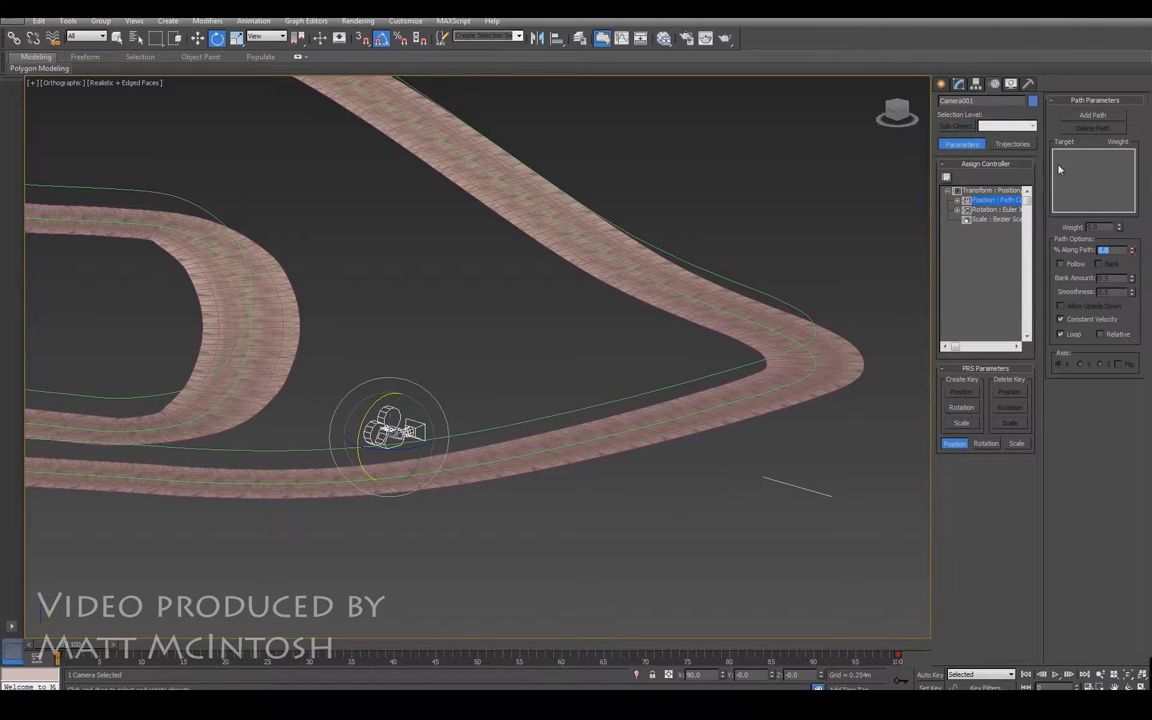
- Add the raised copy of the track spline as the camera's constraint path
{"action": "left_click", "coordinate": [1093, 115]}
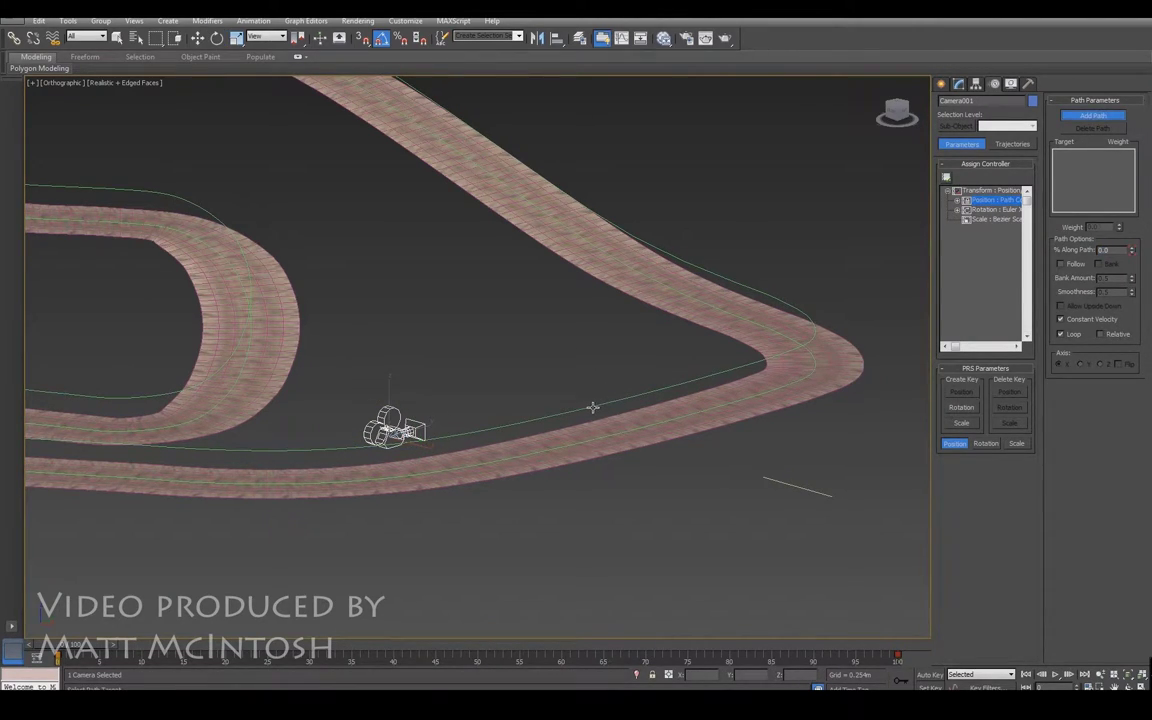
{"action": "left_click", "coordinate": [593, 407]}
{"action": "scroll", "coordinate": [486, 406], "scroll_direction": "down", "scroll_amount": 3}
{"action": "scroll", "coordinate": [517, 329], "scroll_direction": "up", "scroll_amount": 4}
{"action": "middle_click_drag", "start_coordinate": [748, 335], "coordinate": [505, 342]}
{"action": "middle_click_drag", "start_coordinate": [282, 198], "coordinate": [386, 237], "text": "alt"}
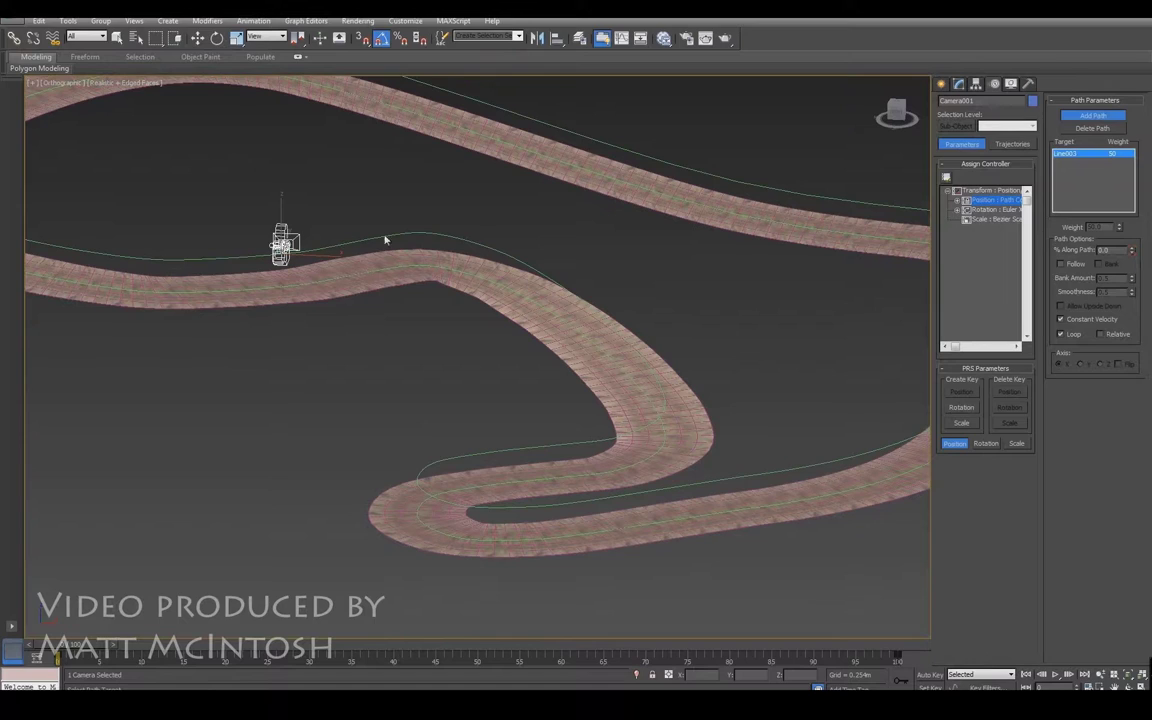
- Enable Follow on the camera's path constraint and set its axis to Y
{"action": "left_click", "coordinate": [1061, 264]}
{"action": "middle_click_drag", "start_coordinate": [565, 298], "coordinate": [470, 345], "text": "alt"}
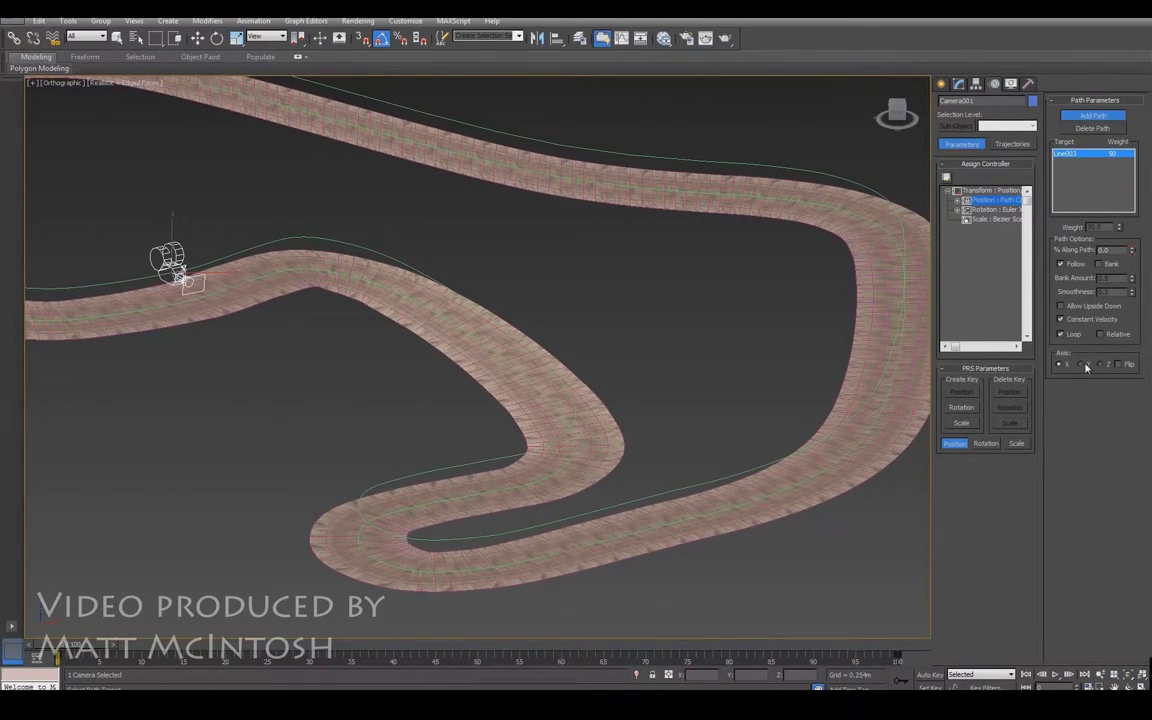
{"action": "left_click", "coordinate": [1087, 366]}
{"action": "middle_click_drag", "start_coordinate": [158, 293], "coordinate": [185, 318], "text": "alt"}
- Scrub the timeline to check the camera's movement and orientation around the track
{"action": "left_click_drag", "start_coordinate": [82, 650], "coordinate": [217, 652]}
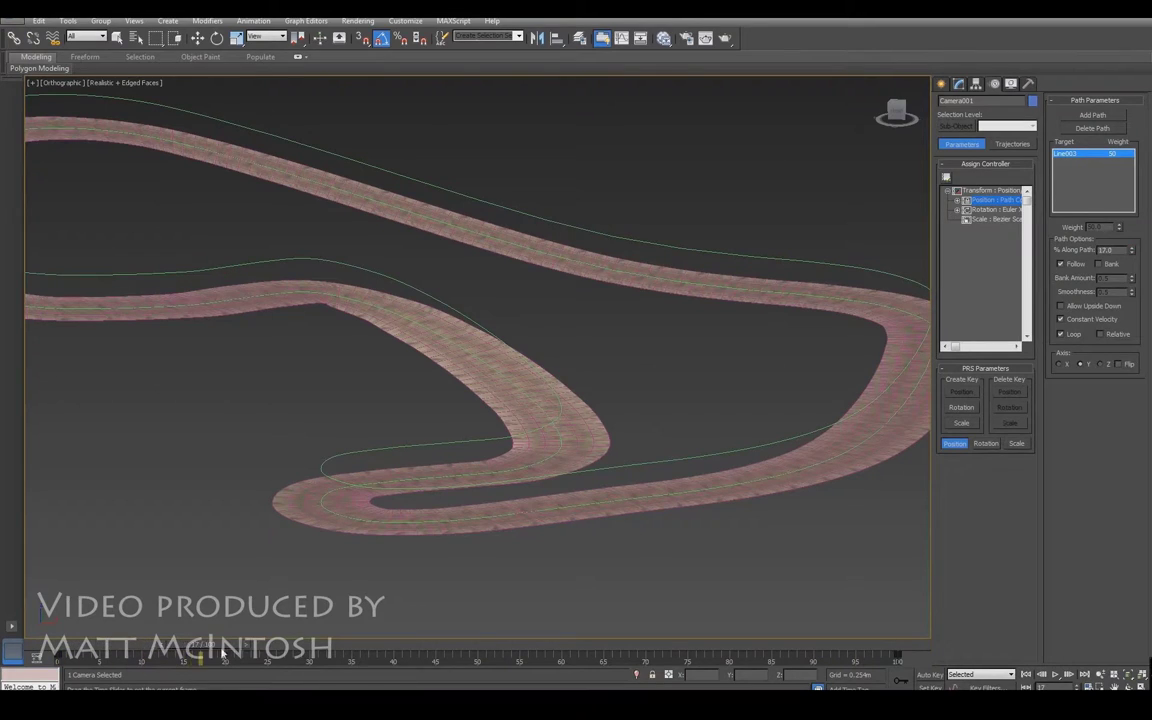
{"action": "middle_click_drag", "start_coordinate": [162, 431], "coordinate": [566, 505]}
{"action": "left_click_drag", "start_coordinate": [228, 649], "coordinate": [450, 637]}
{"action": "middle_click_drag", "start_coordinate": [646, 480], "coordinate": [408, 445]}
{"action": "scroll", "coordinate": [553, 419], "scroll_direction": "down", "scroll_amount": 2}
{"action": "middle_click_drag", "start_coordinate": [537, 432], "coordinate": [434, 446]}
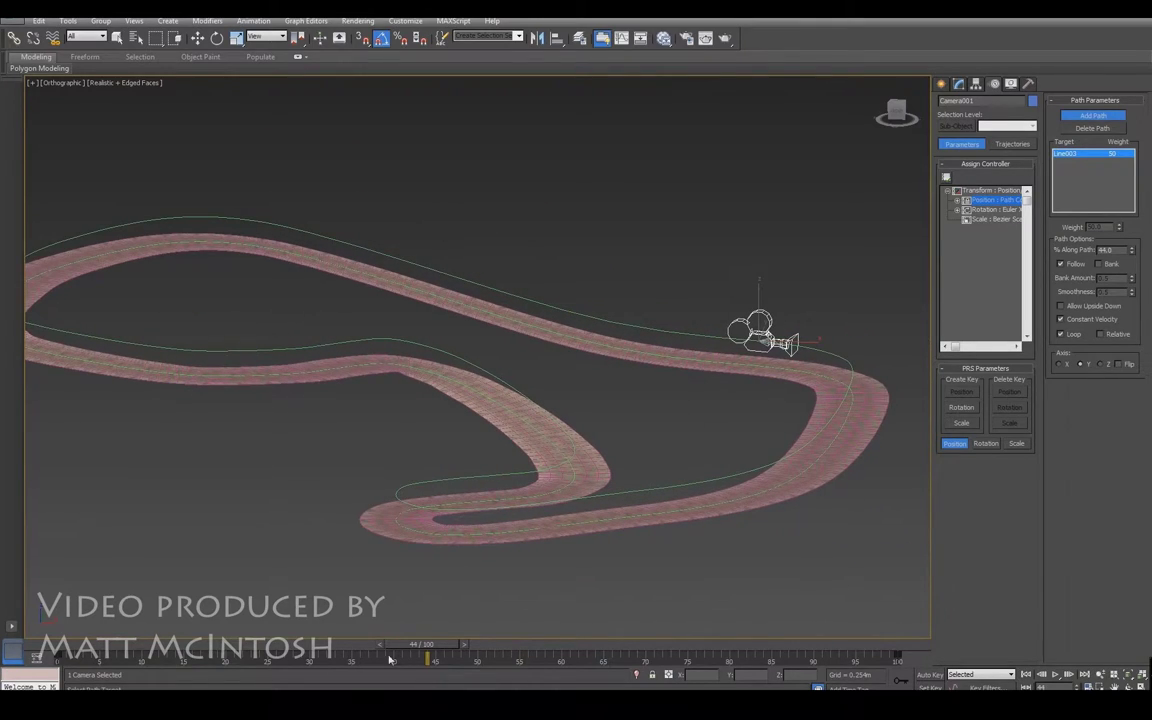
{"action": "left_click_drag", "start_coordinate": [432, 647], "coordinate": [826, 641]}
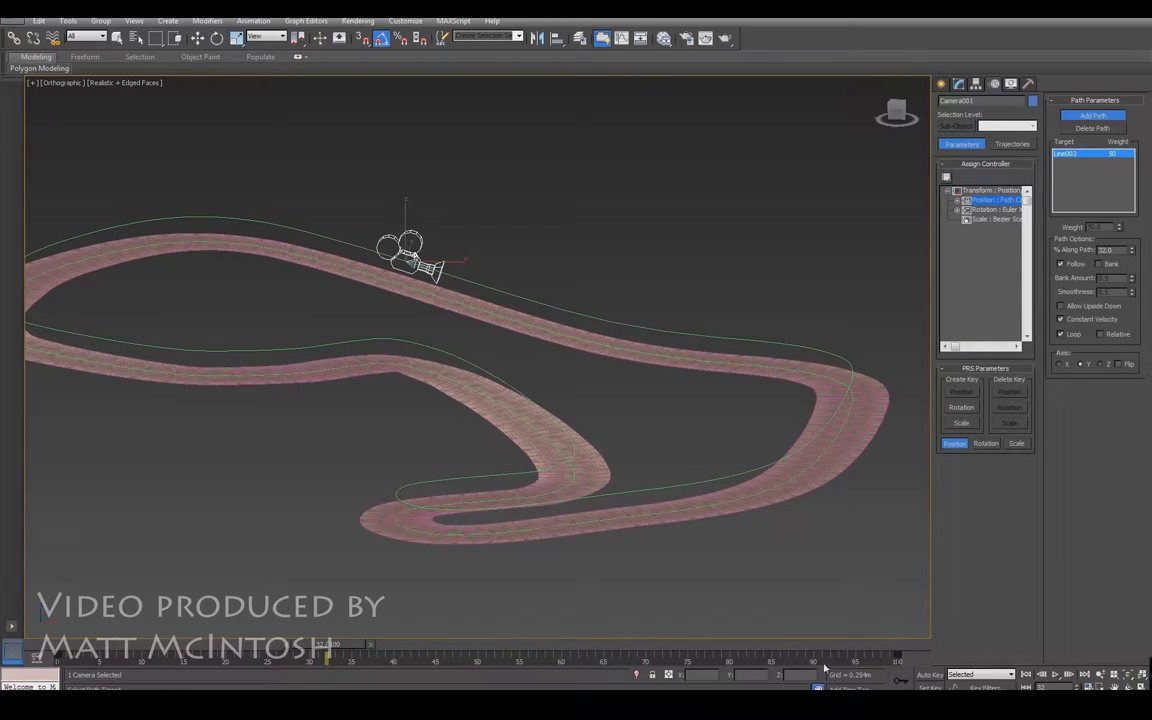
{"action": "middle_click_drag", "start_coordinate": [669, 516], "coordinate": [690, 535]}
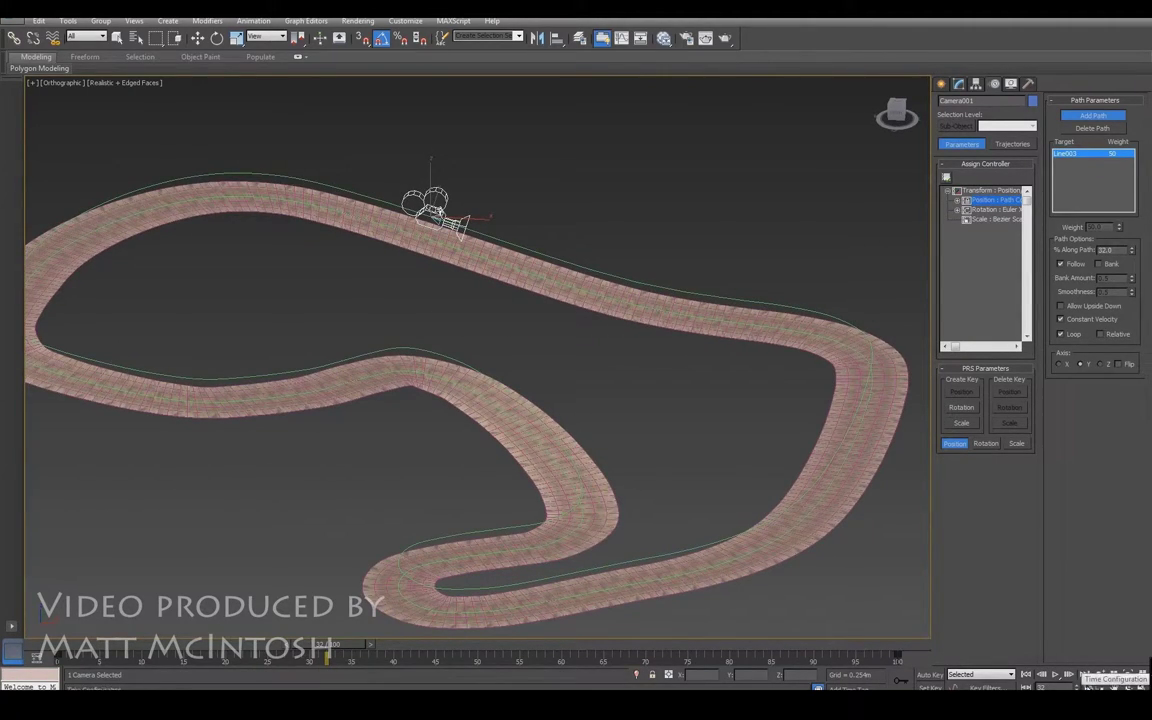
- Extend the animation to an end time of 500 frames in the time configuration
{"action": "left_click", "coordinate": [1085, 675]}
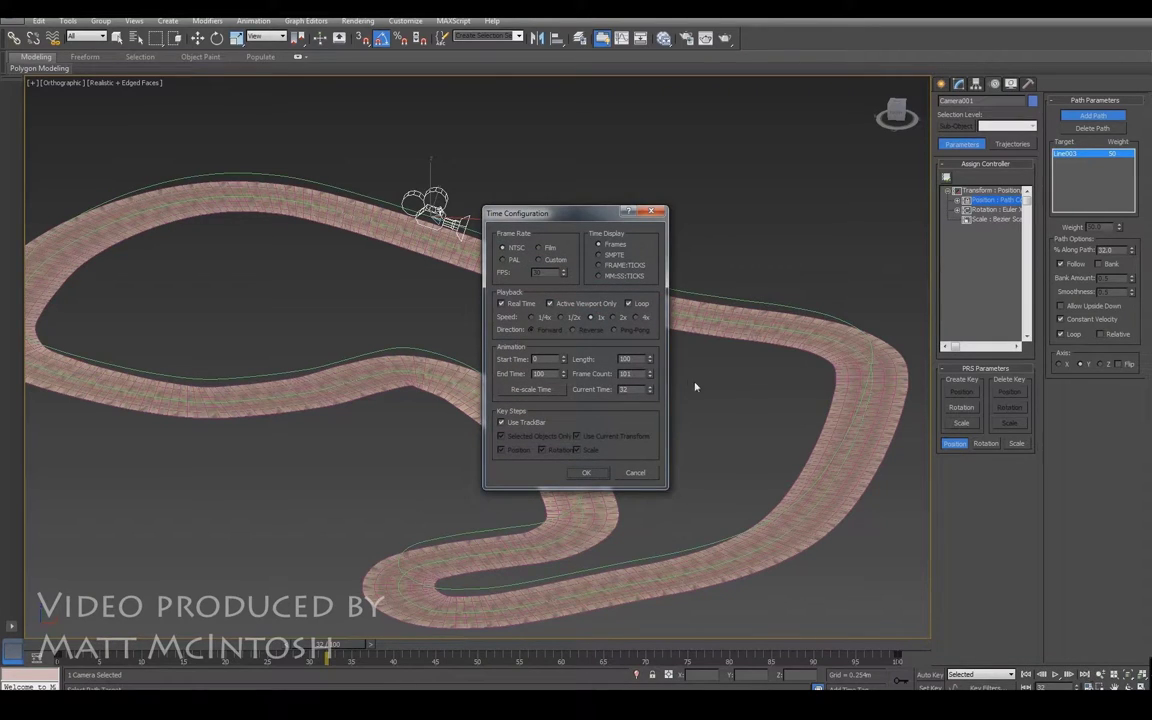
{"action": "double_click", "coordinate": [540, 373]}
{"action": "type", "text": "5"}
{"action": "key", "text": "Return"}
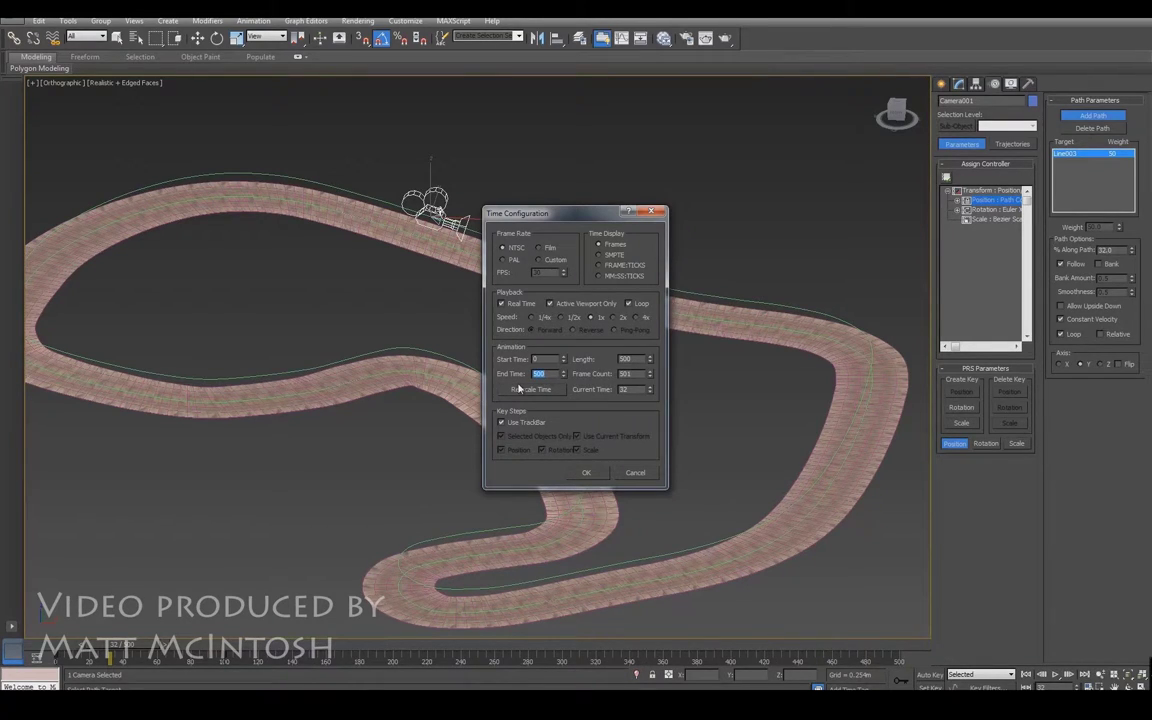
{"action": "left_click", "coordinate": [586, 474]}
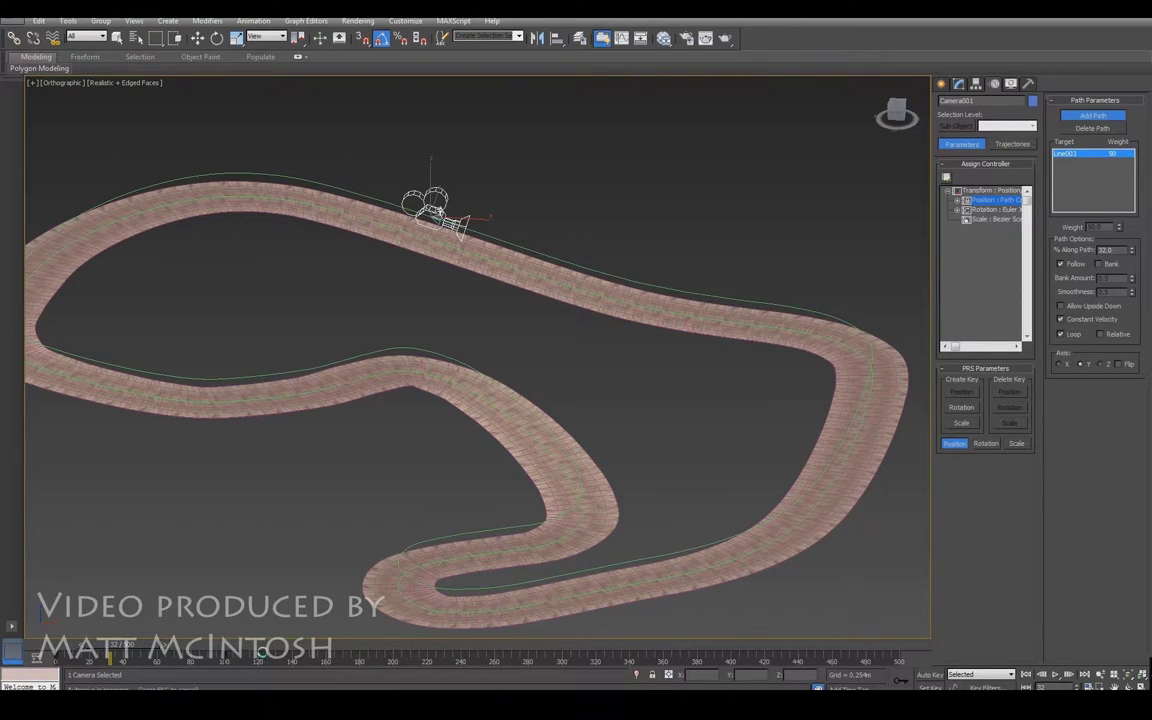
- Scrub the 500-frame timeline to check the camera's travel, both in the orthographic view and looking through Camera001
{"action": "left_click_drag", "start_coordinate": [227, 656], "coordinate": [898, 650]}
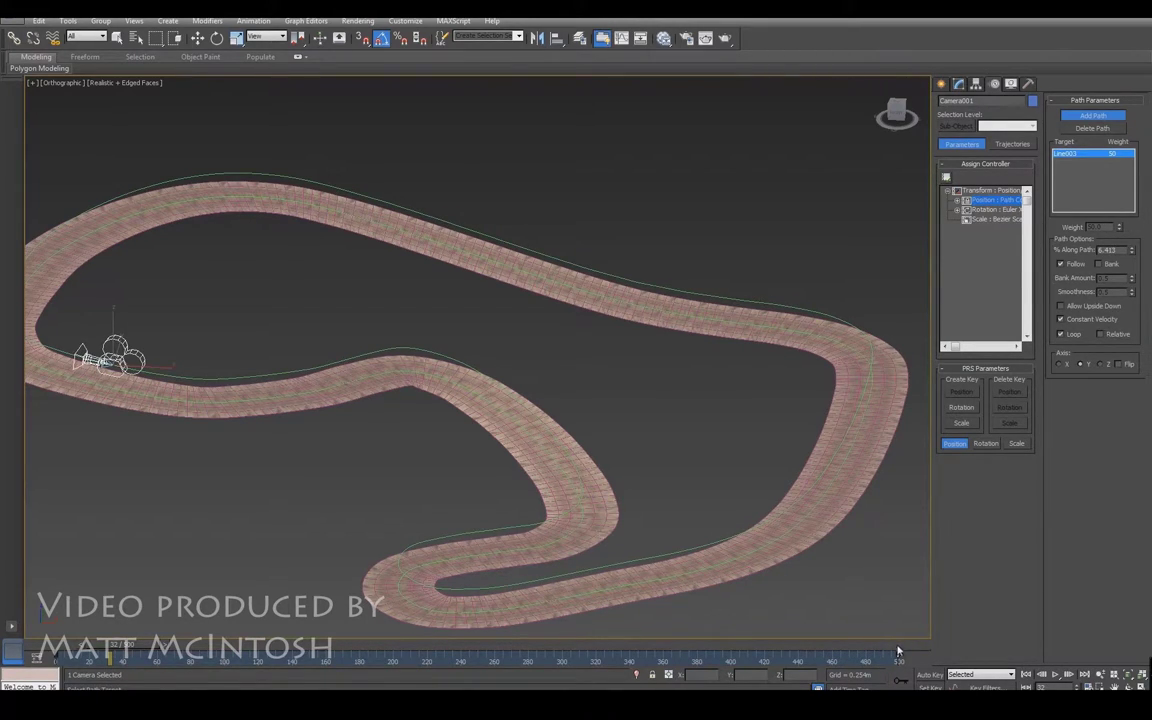
{"action": "left_click_drag", "start_coordinate": [110, 648], "coordinate": [815, 574]}
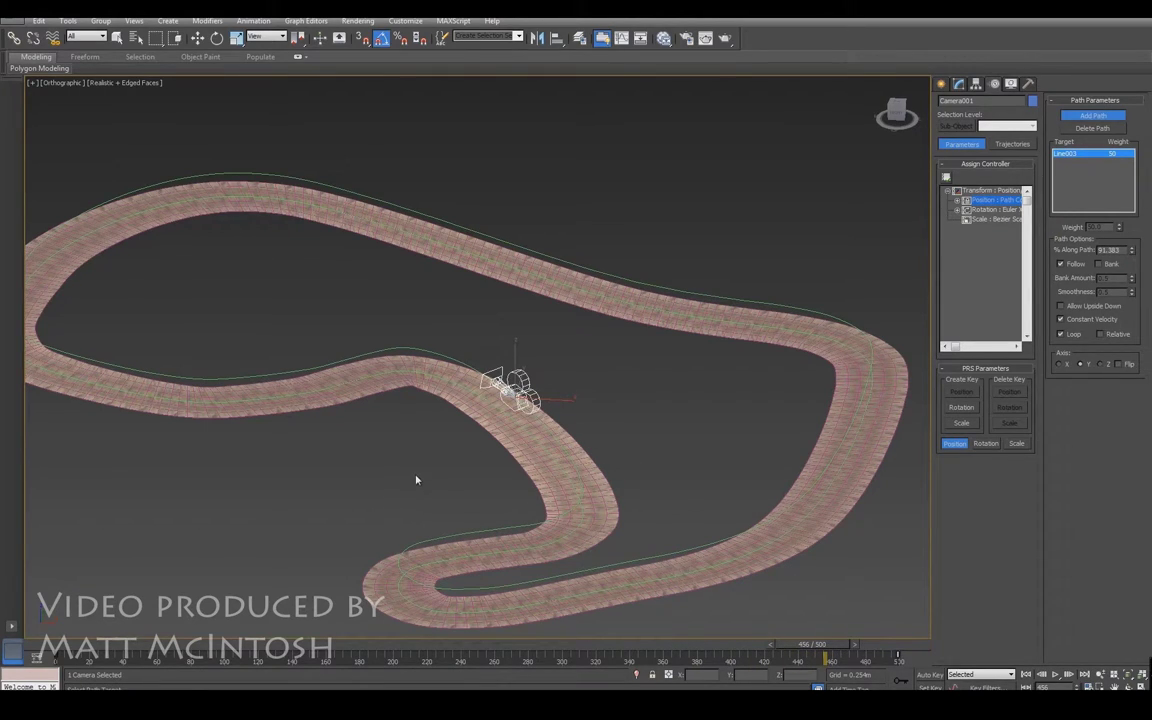
{"action": "key", "text": "c"}
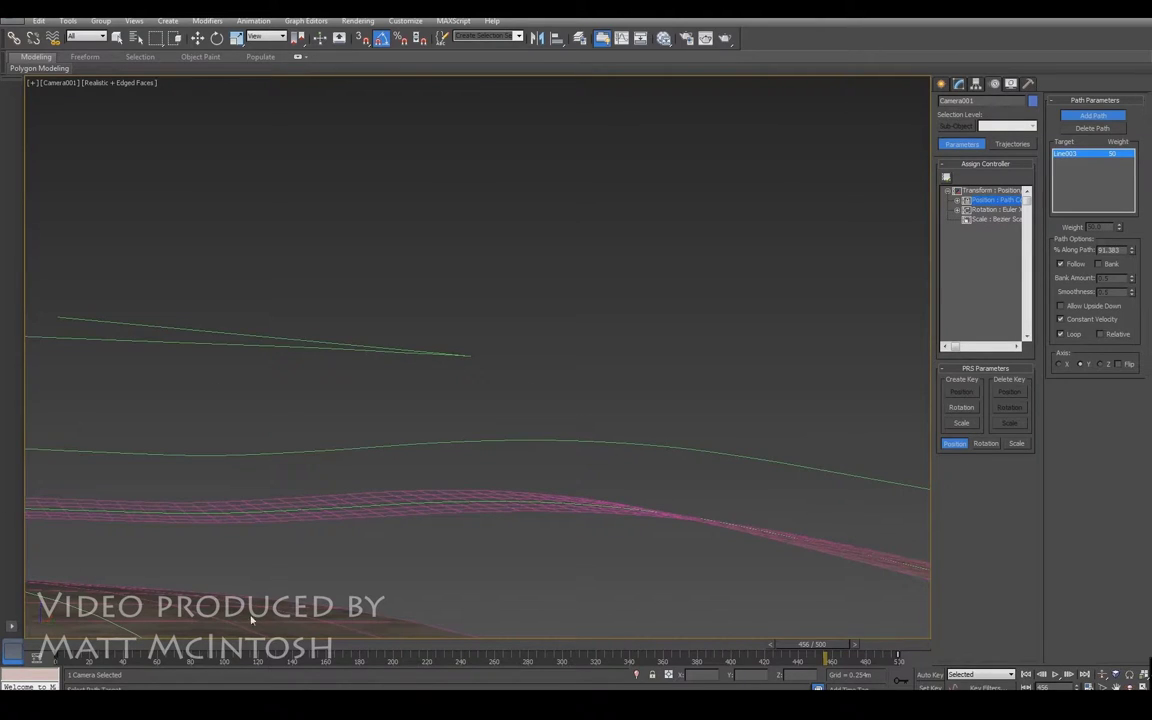
{"action": "left_click_drag", "start_coordinate": [845, 650], "coordinate": [657, 631]}
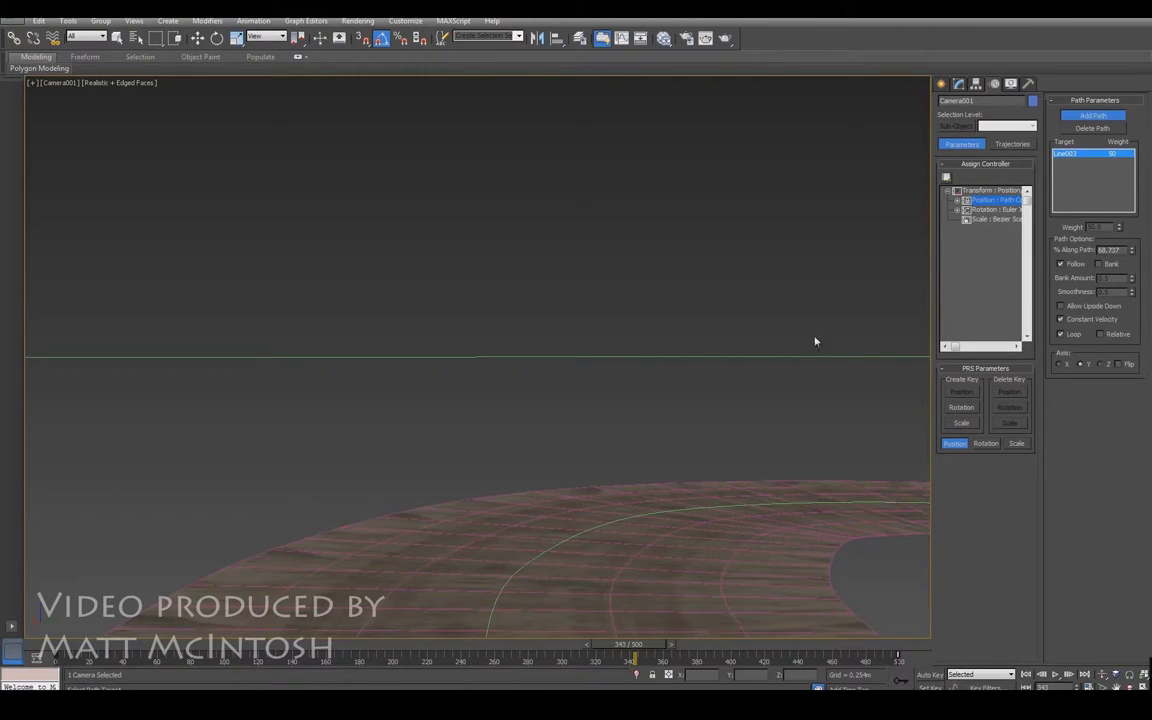
- Give the camera the 28mm stock lens and scrub the timeline to frame 146
{"action": "left_click", "coordinate": [958, 84]}
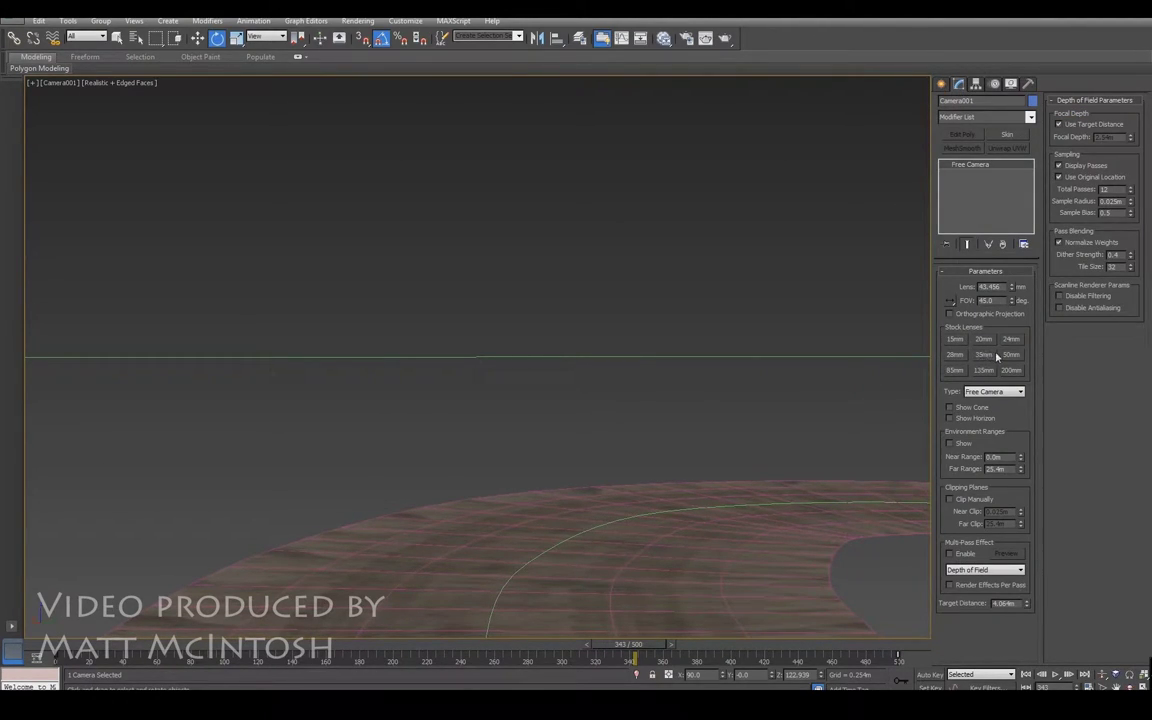
{"action": "left_click", "coordinate": [955, 355]}
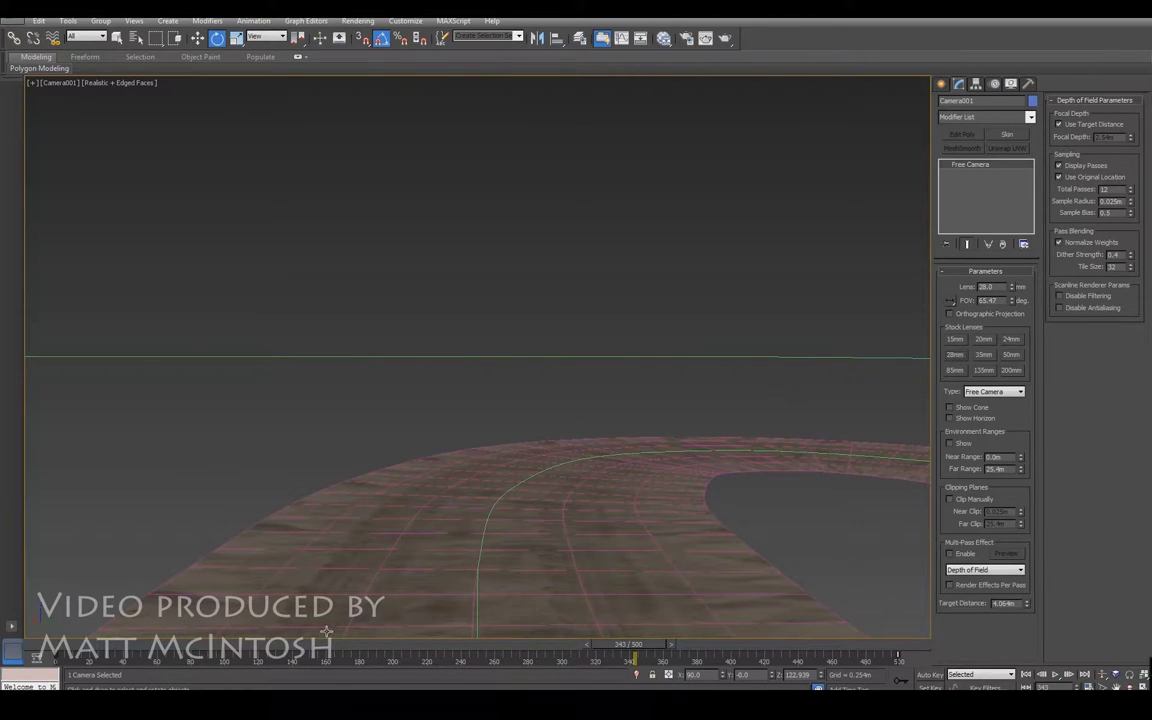
{"action": "left_click_drag", "start_coordinate": [660, 648], "coordinate": [185, 648]}
{"action": "left_click_drag", "start_coordinate": [117, 651], "coordinate": [341, 645]}
{"action": "key", "text": "e"}
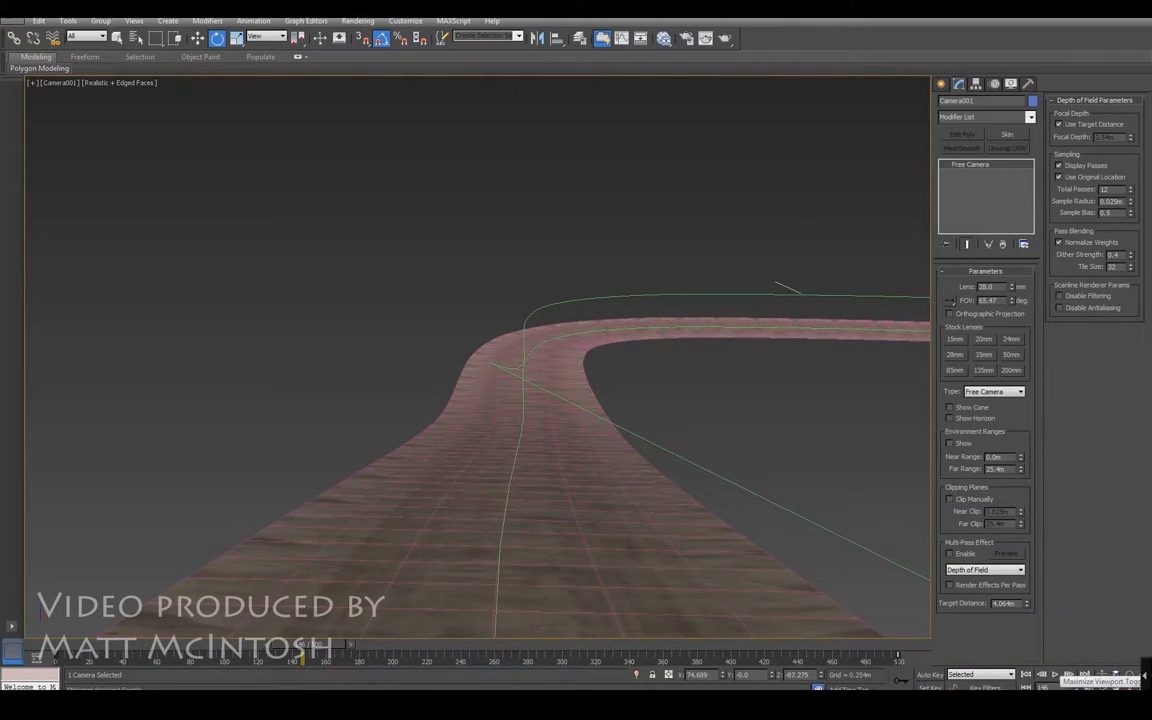
- Show all four viewports, create a large sphere beside the track's bend in the Top view, and move it closer to the track
{"action": "left_click", "coordinate": [1143, 687]}
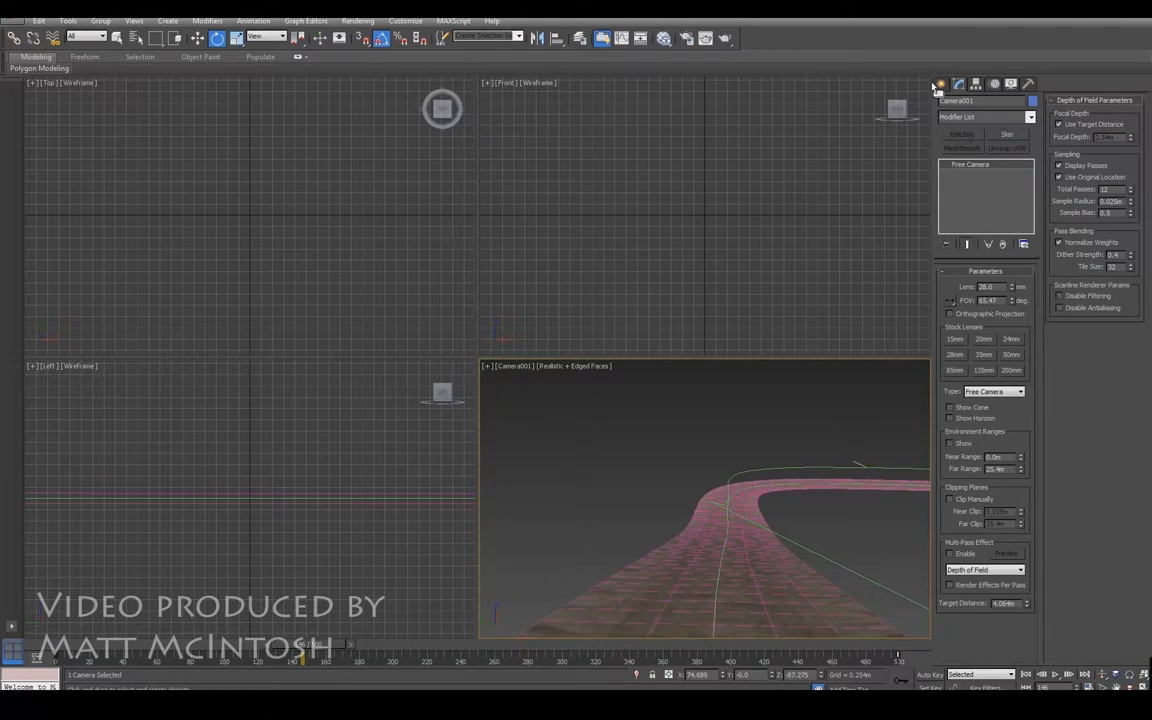
{"action": "left_click", "coordinate": [941, 86]}
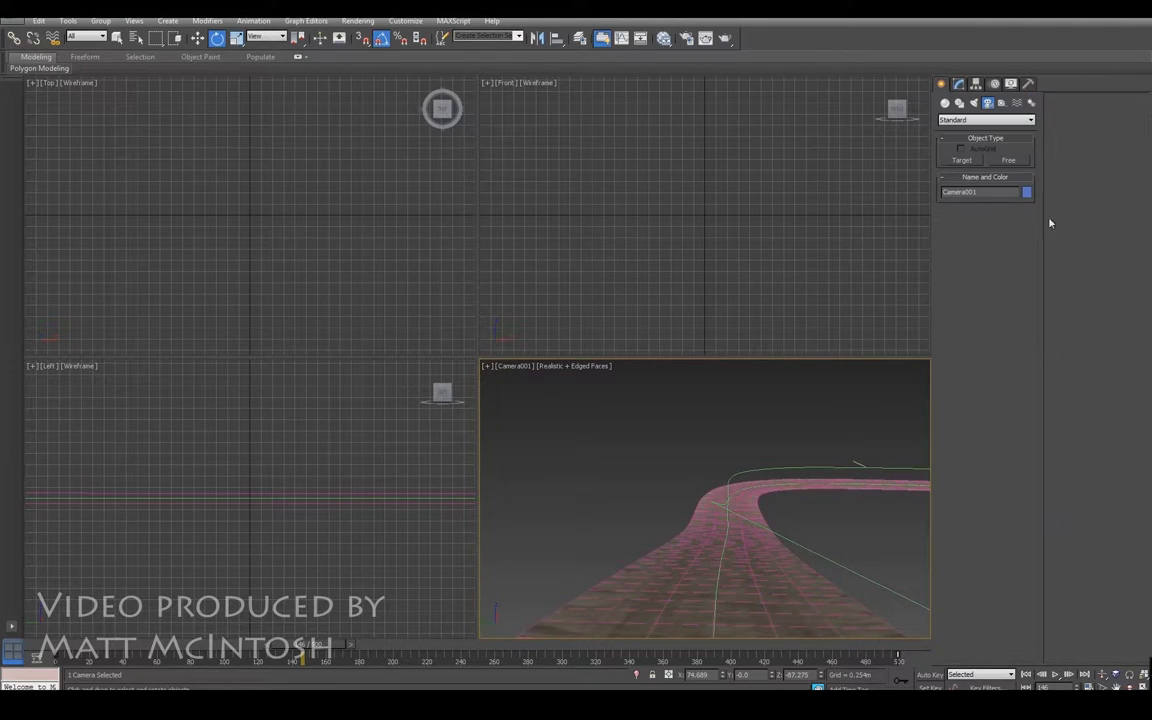
{"action": "left_click", "coordinate": [945, 104]}
{"action": "left_click", "coordinate": [961, 160]}
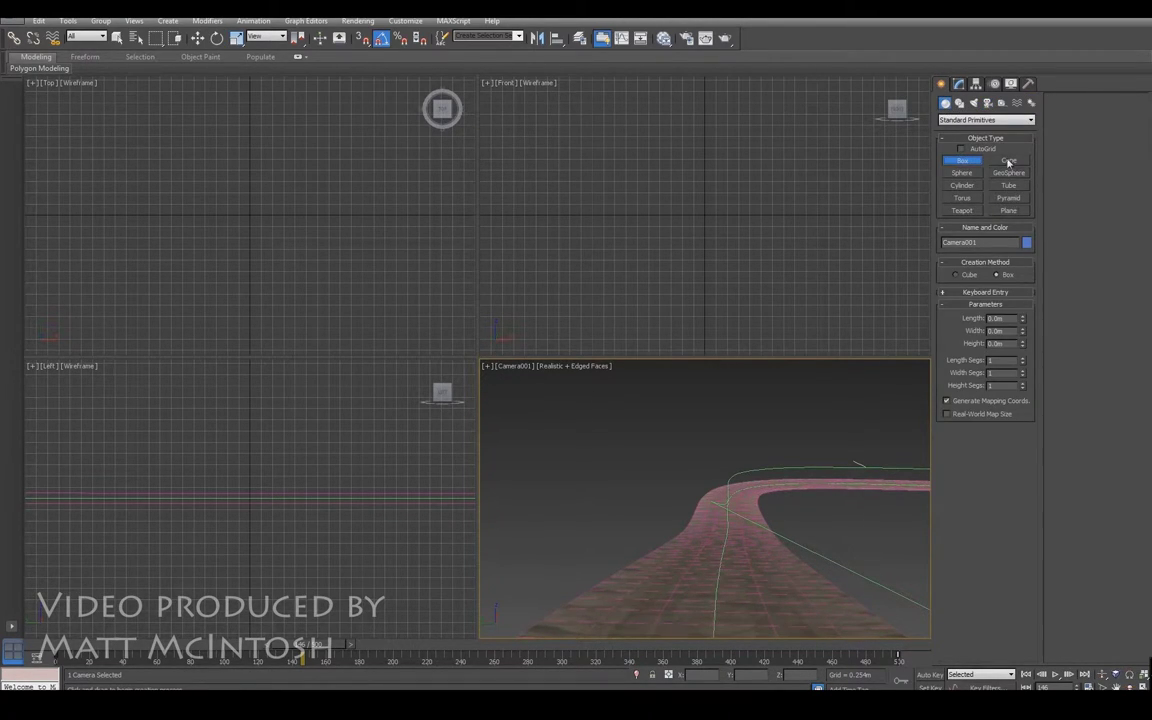
{"action": "left_click", "coordinate": [962, 174]}
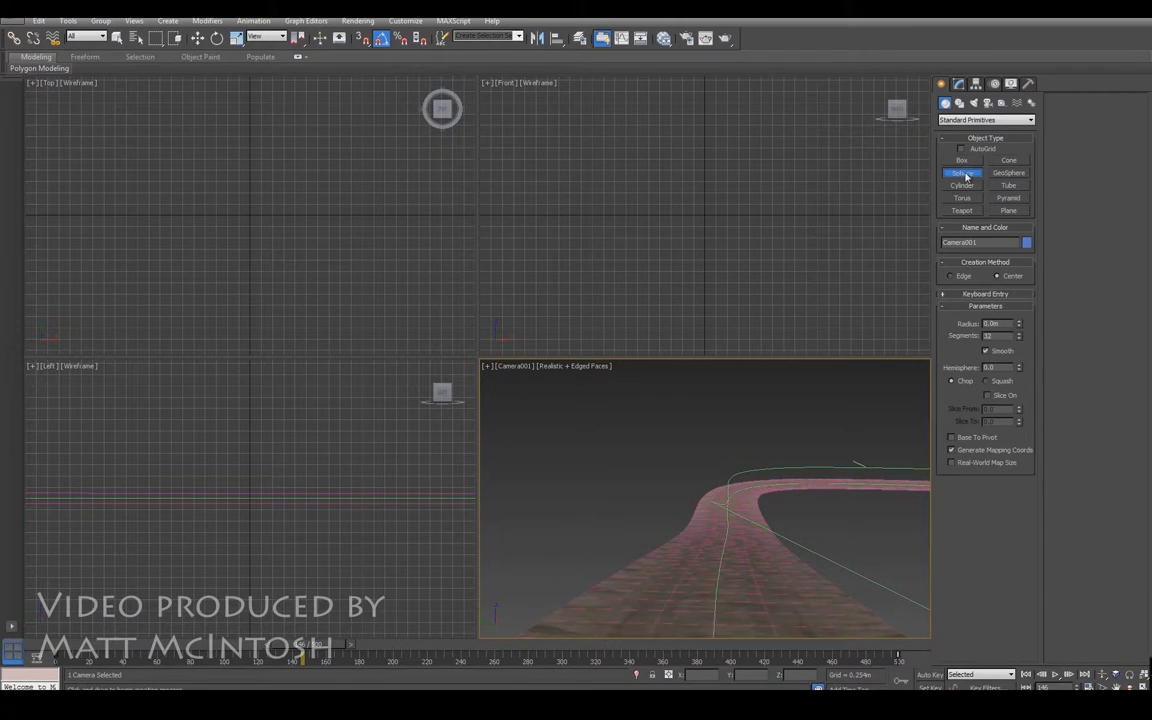
{"action": "middle_click_drag", "start_coordinate": [253, 188], "coordinate": [216, 256], "text": "ctrl+alt"}
{"action": "middle_click_drag", "start_coordinate": [350, 227], "coordinate": [229, 334]}
{"action": "middle_click_drag", "start_coordinate": [308, 212], "coordinate": [208, 242]}
{"action": "middle_click_drag", "start_coordinate": [430, 168], "coordinate": [275, 242]}
{"action": "middle_click_drag", "start_coordinate": [150, 236], "coordinate": [200, 198], "text": "ctrl+alt"}
{"action": "middle_click_drag", "start_coordinate": [275, 134], "coordinate": [339, 162]}
{"action": "left_click_drag", "start_coordinate": [369, 126], "coordinate": [304, 207]}
{"action": "middle_click_drag", "start_coordinate": [358, 192], "coordinate": [266, 245]}
{"action": "key", "text": "w"}
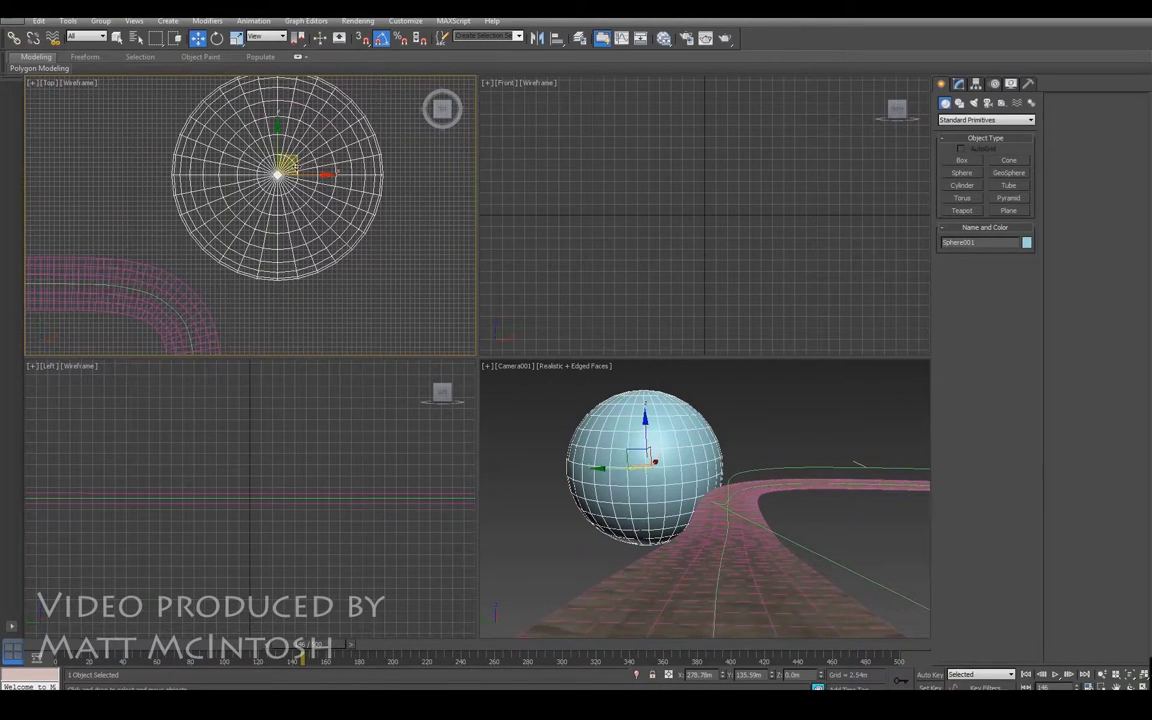
{"action": "left_click_drag", "start_coordinate": [287, 163], "coordinate": [258, 173]}
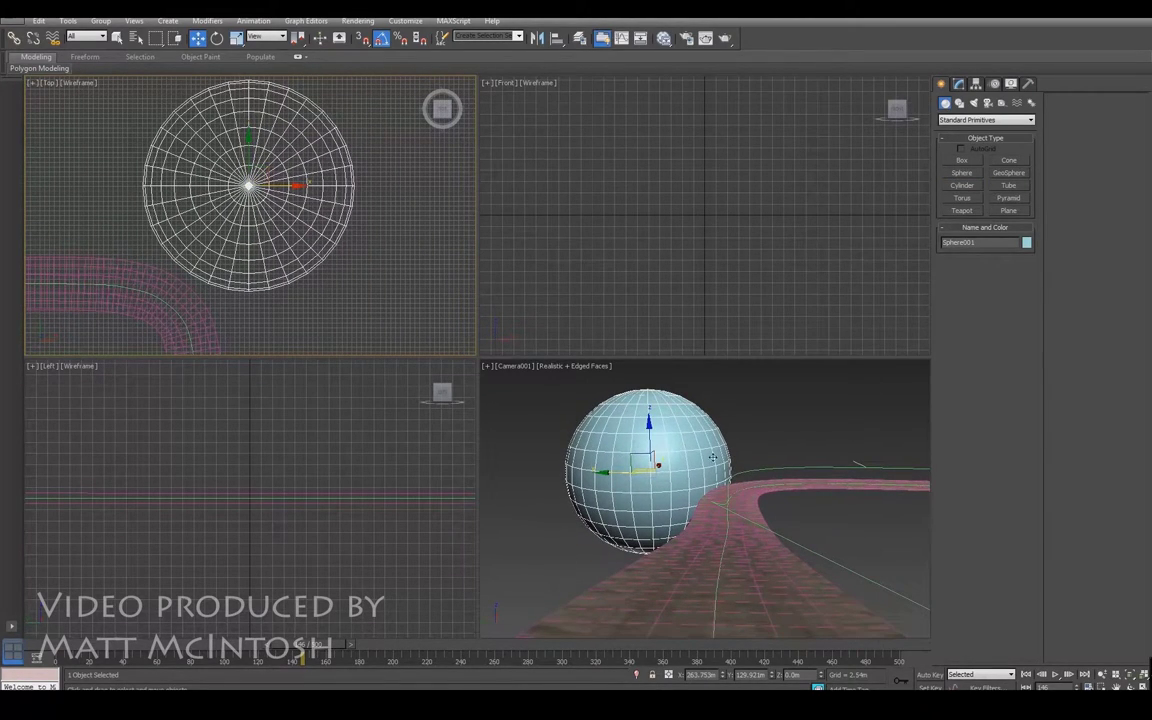
- Apply an FFD 4x4x4 modifier to the sphere and activate its Control Points sub-object level
{"action": "left_click", "coordinate": [958, 84]}
{"action": "left_click", "coordinate": [1030, 117]}
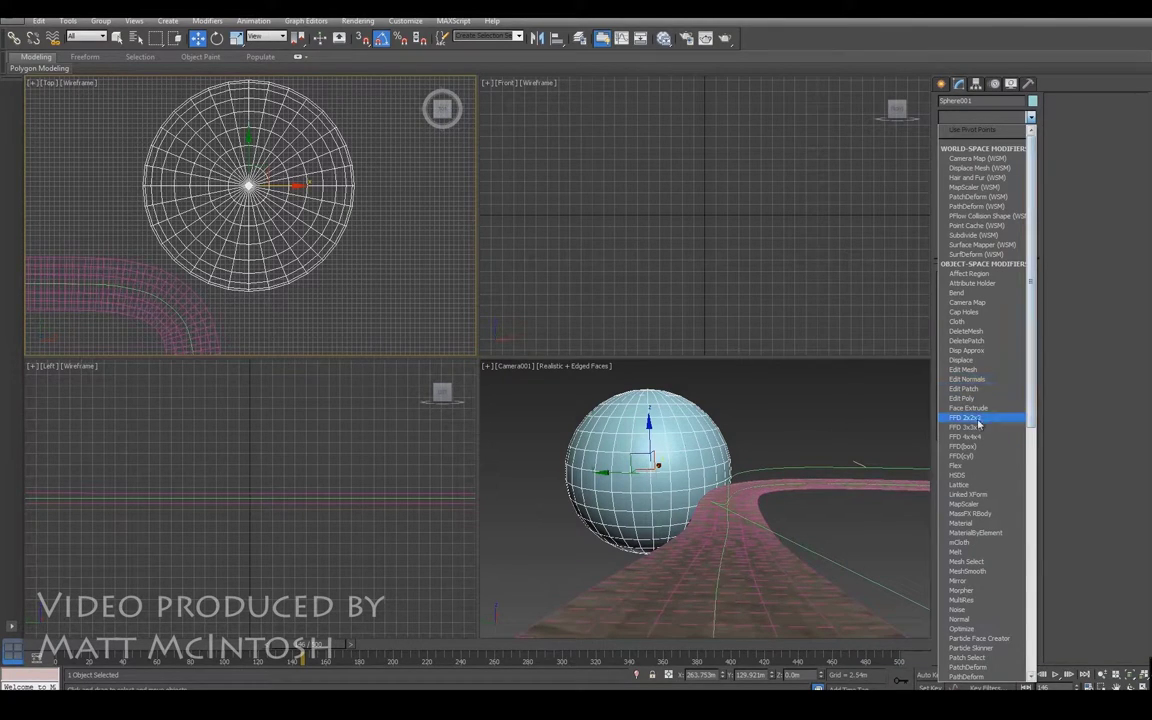
{"action": "left_click", "coordinate": [966, 437]}
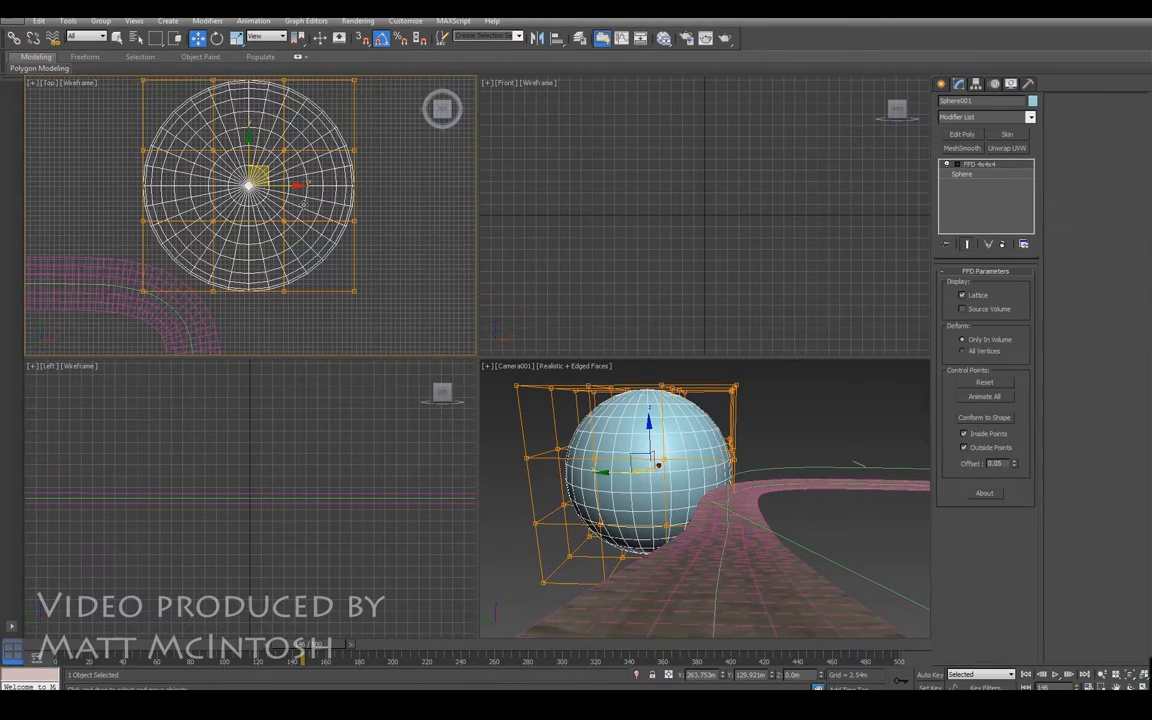
{"action": "left_click", "coordinate": [958, 165]}
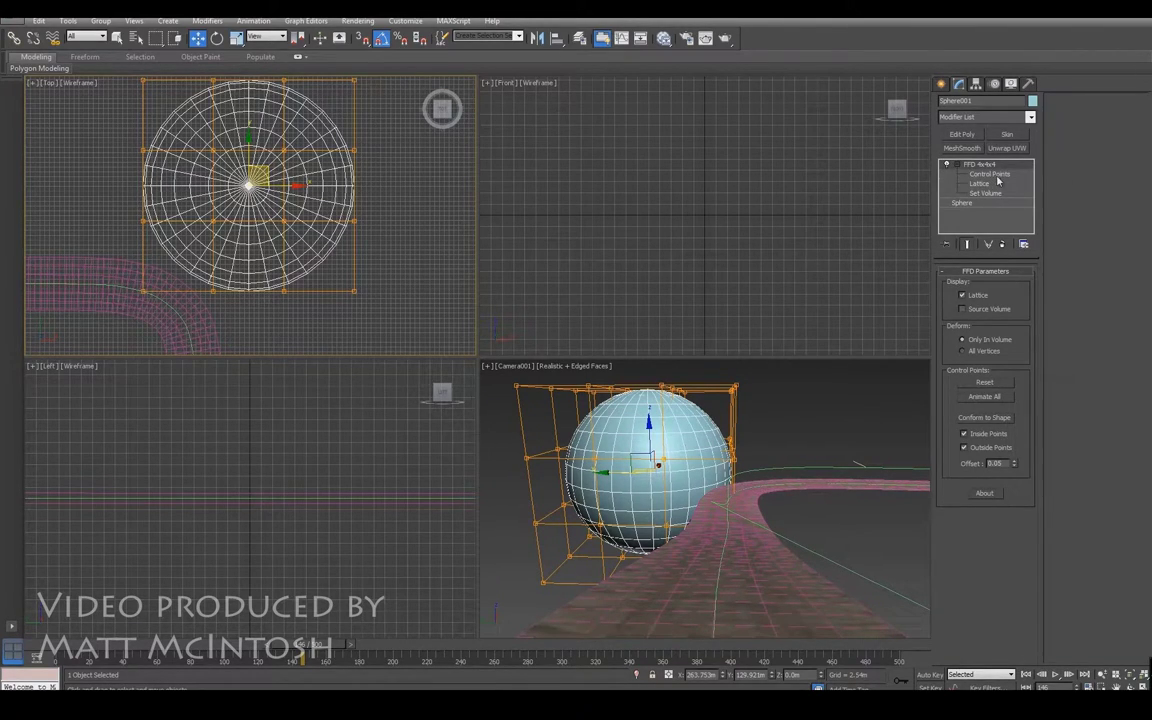
{"action": "left_click", "coordinate": [990, 174]}
- Move the FFD control points at two opposite corners of the lattice inward in the Top view to make the sphere irregular
{"action": "left_click_drag", "start_coordinate": [379, 308], "coordinate": [311, 213]}
{"action": "middle_click_drag", "start_coordinate": [192, 251], "coordinate": [266, 285]}
{"action": "left_click_drag", "start_coordinate": [250, 236], "coordinate": [251, 236]}
{"action": "left_click_drag", "start_coordinate": [227, 171], "coordinate": [253, 214]}
{"action": "left_click_drag", "start_coordinate": [294, 107], "coordinate": [306, 145]}
- Lower the upper FFD control points on the track side to a height of about 27.5 m and leave control point editing
{"action": "left_click_drag", "start_coordinate": [784, 369], "coordinate": [672, 409]}
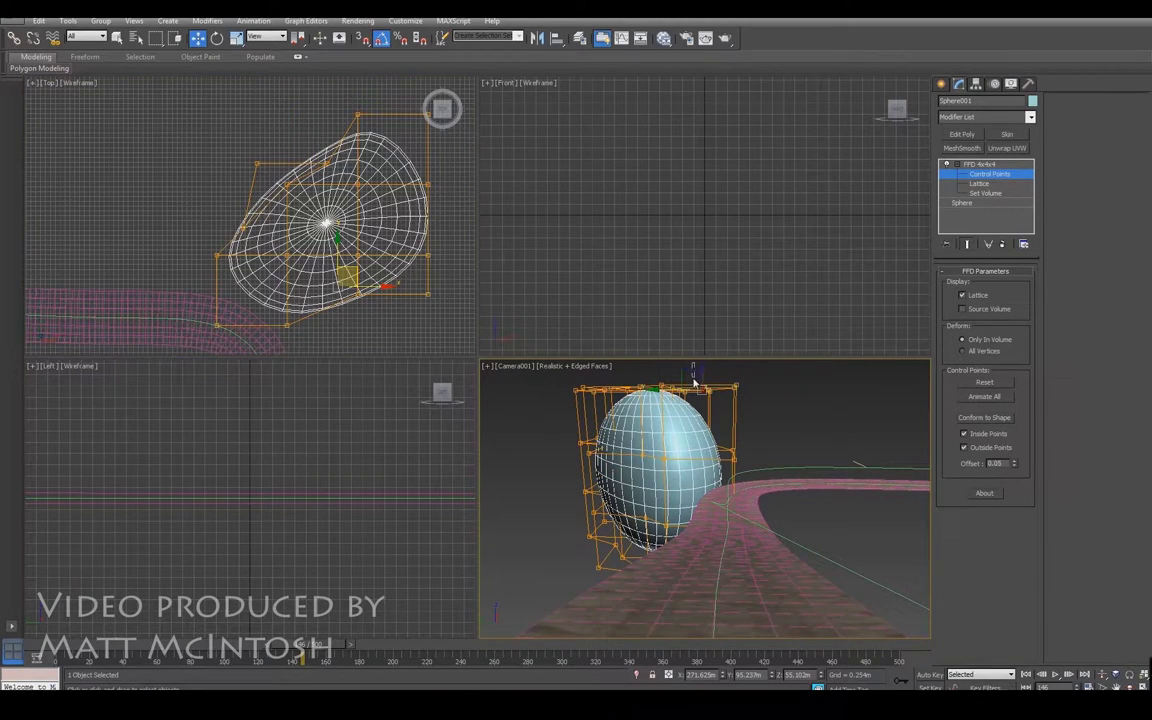
{"action": "left_click", "coordinate": [694, 382]}
{"action": "scroll", "coordinate": [714, 406], "scroll_direction": "up", "scroll_amount": 1}
{"action": "scroll", "coordinate": [720, 397], "scroll_direction": "down", "scroll_amount": 1}
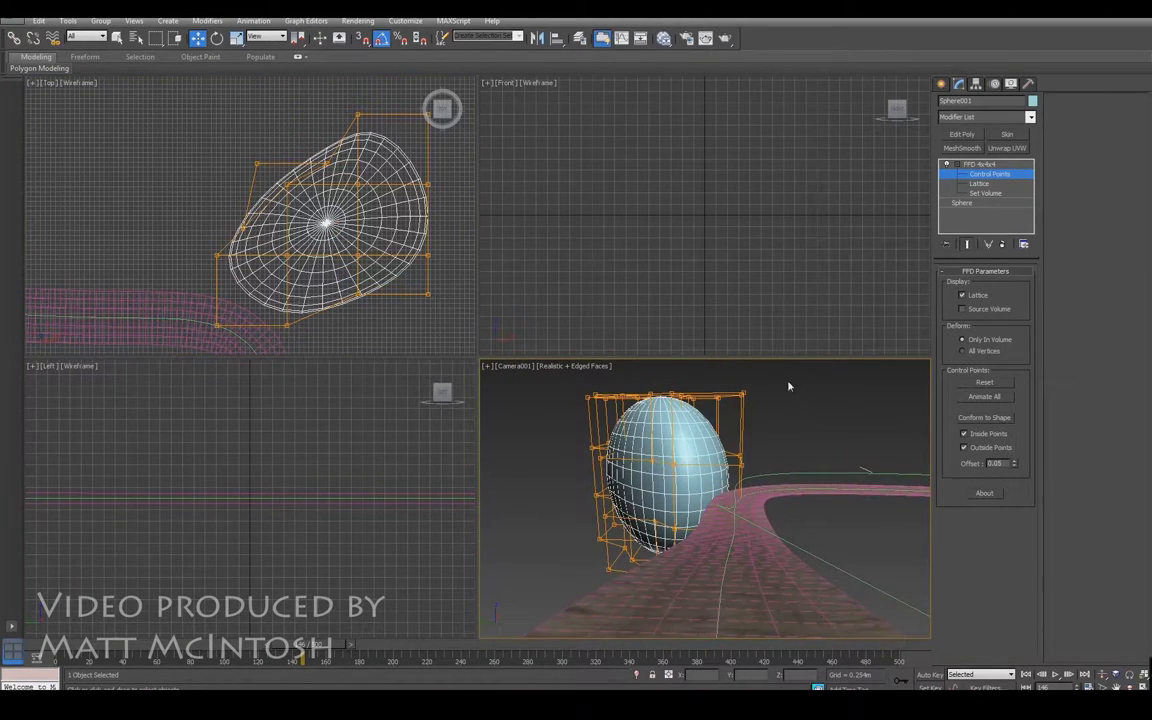
{"action": "left_click_drag", "start_coordinate": [789, 384], "coordinate": [680, 411]}
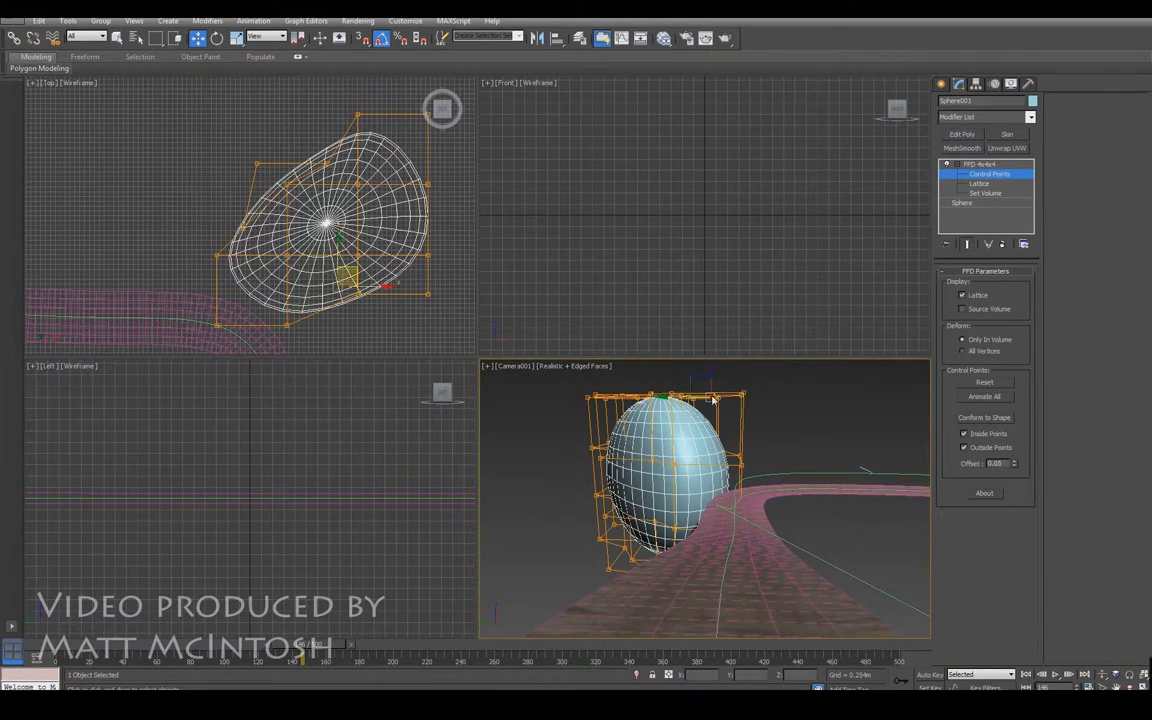
{"action": "left_click_drag", "start_coordinate": [710, 367], "coordinate": [710, 405]}
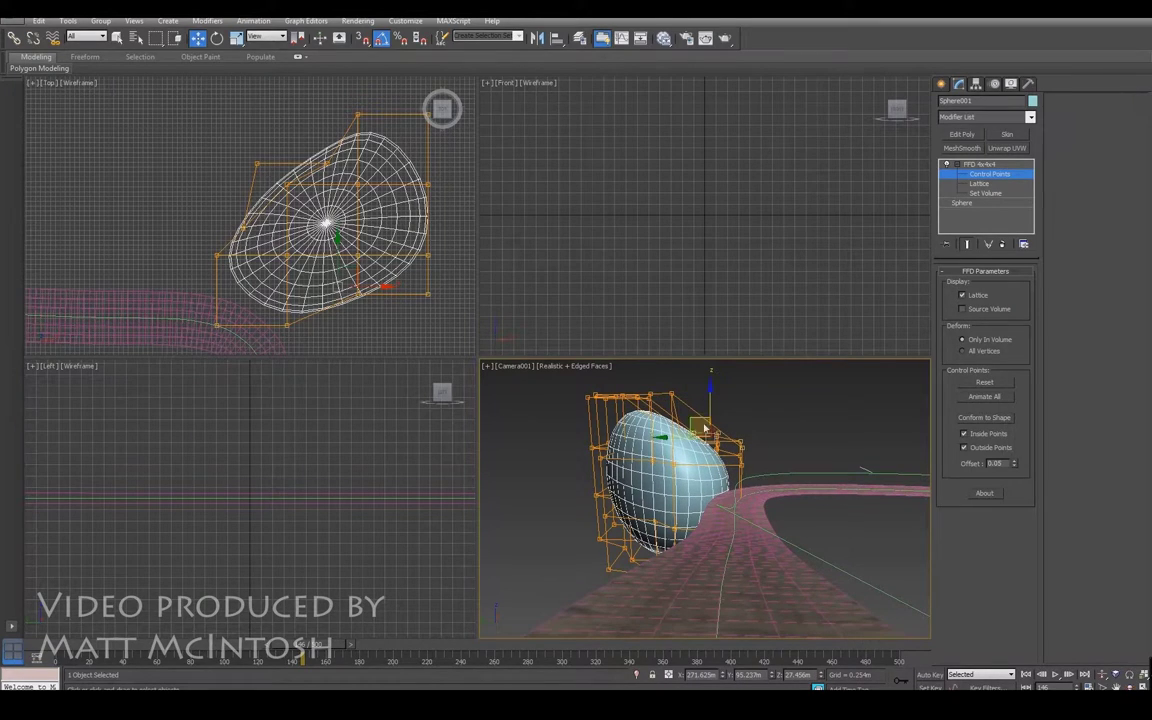
{"action": "left_click", "coordinate": [980, 175]}
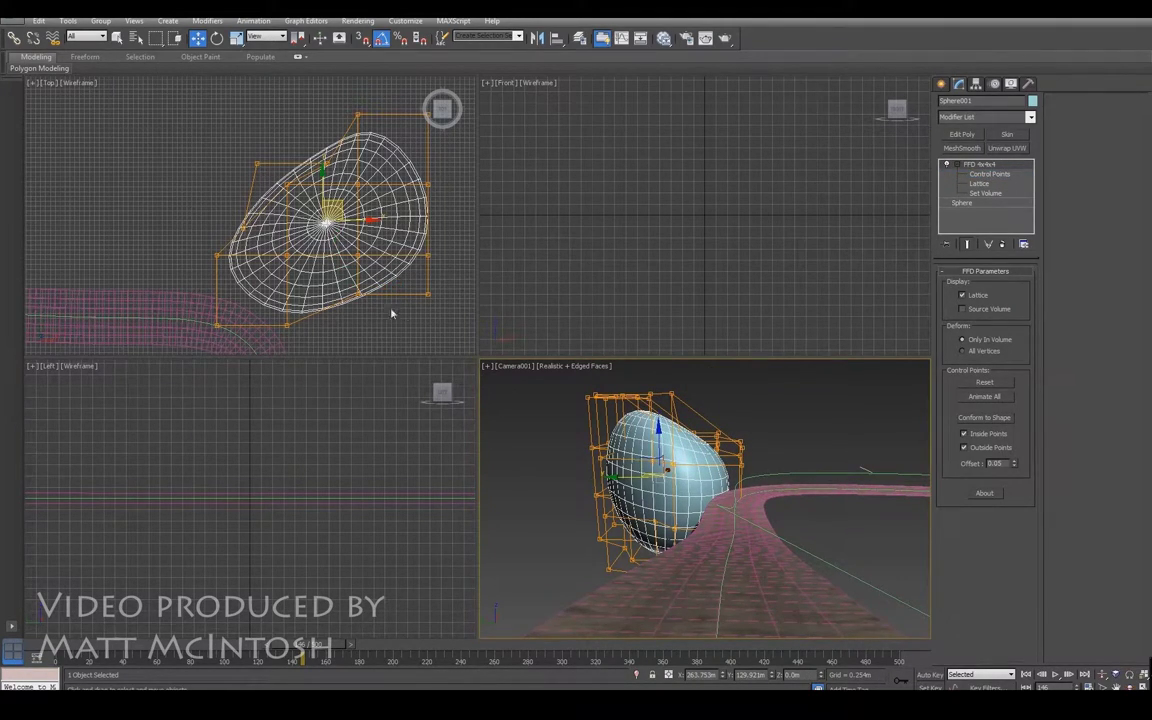
- Clone the deformed sphere as an independent copy placed beside it along the track in the Top view
{"action": "left_click", "coordinate": [424, 307]}
{"action": "left_click", "coordinate": [341, 240]}
{"action": "key", "text": "r"}
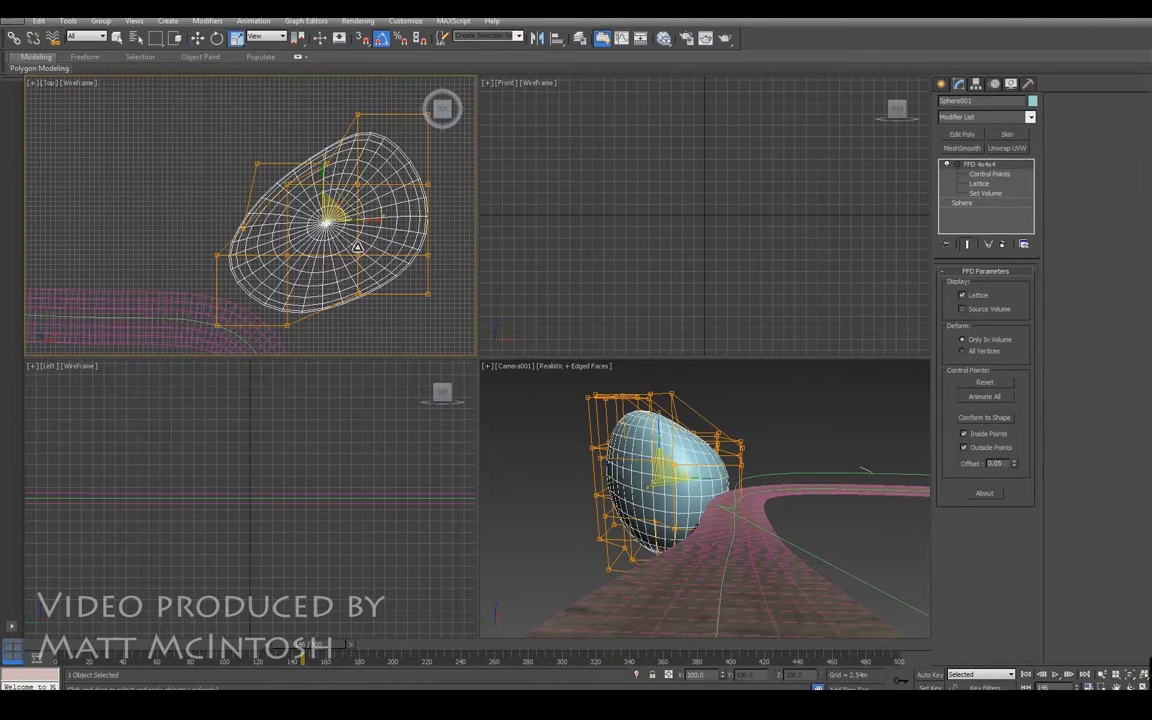
{"action": "mouse_move", "coordinate": [365, 228]}
{"action": "left_mouse_down", "text": "shift"}
{"action": "mouse_move", "coordinate": [156, 228]}
{"action": "mouse_move", "coordinate": [186, 246]}
{"action": "left_mouse_up", "text": "shift"}
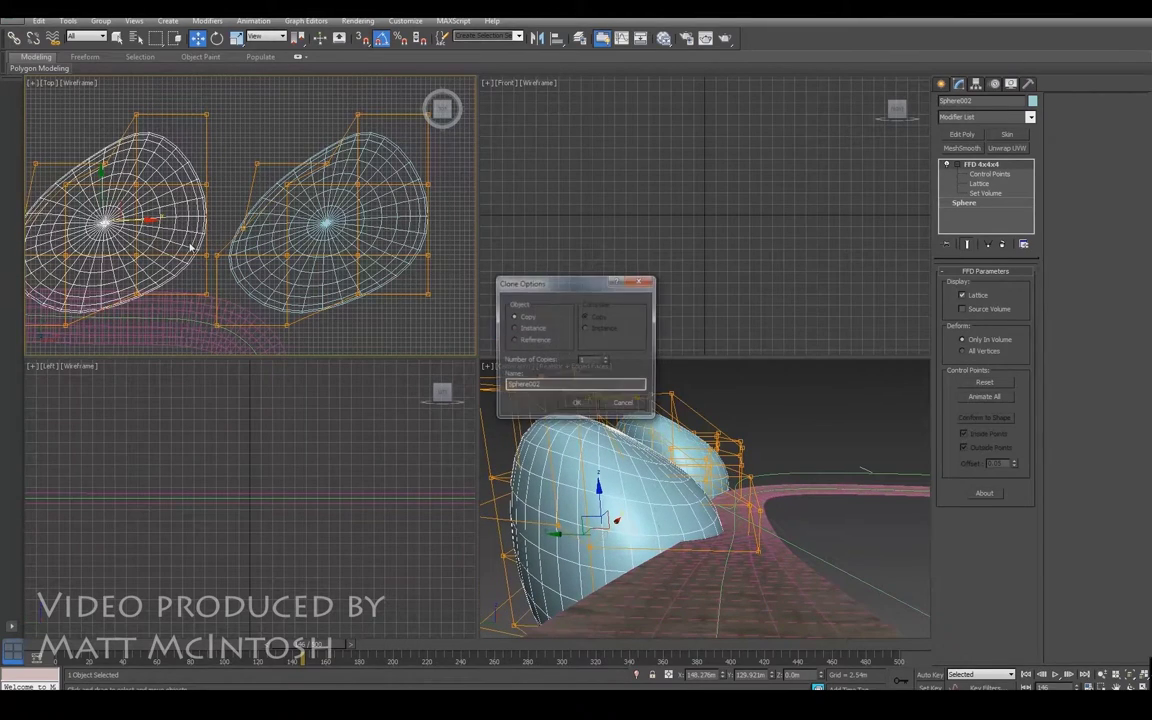
{"action": "left_click", "coordinate": [571, 404]}
{"action": "middle_click_drag", "start_coordinate": [169, 239], "coordinate": [280, 267]}
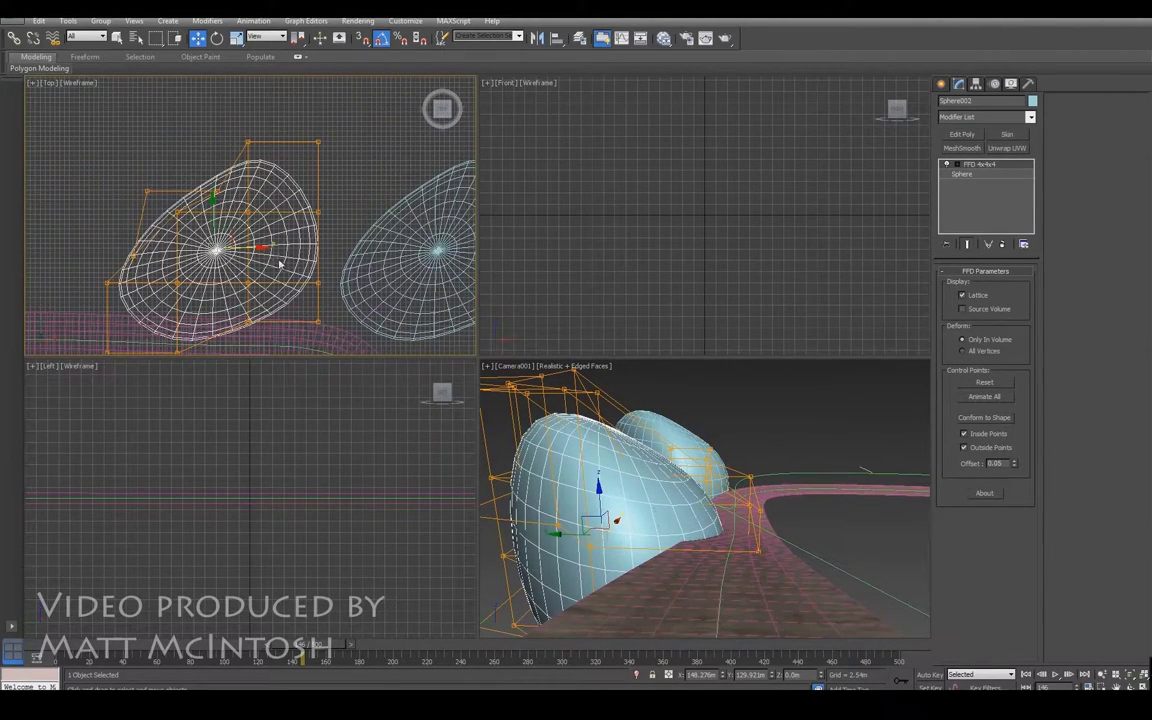
- Rotate the copied rock in the Top view and move it along X toward the original until they overlap slightly
{"action": "key", "text": "e"}
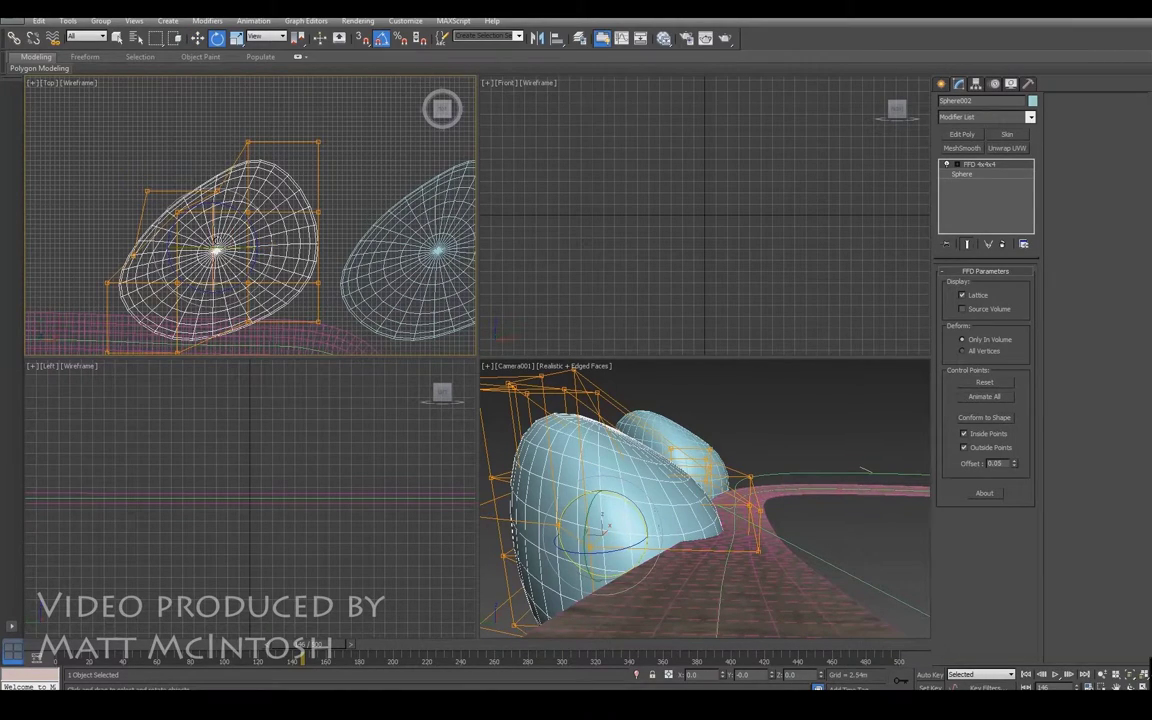
{"action": "left_click_drag", "start_coordinate": [238, 205], "coordinate": [331, 303]}
{"action": "key", "text": "w"}
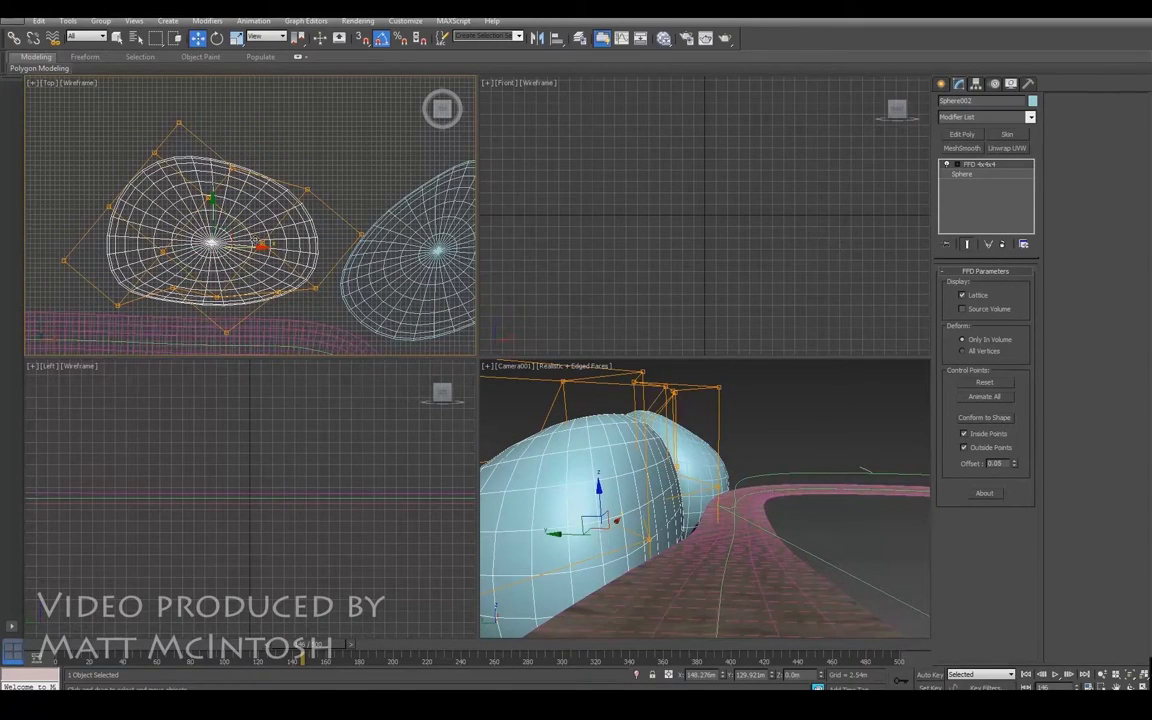
{"action": "left_click_drag", "start_coordinate": [204, 211], "coordinate": [260, 211]}
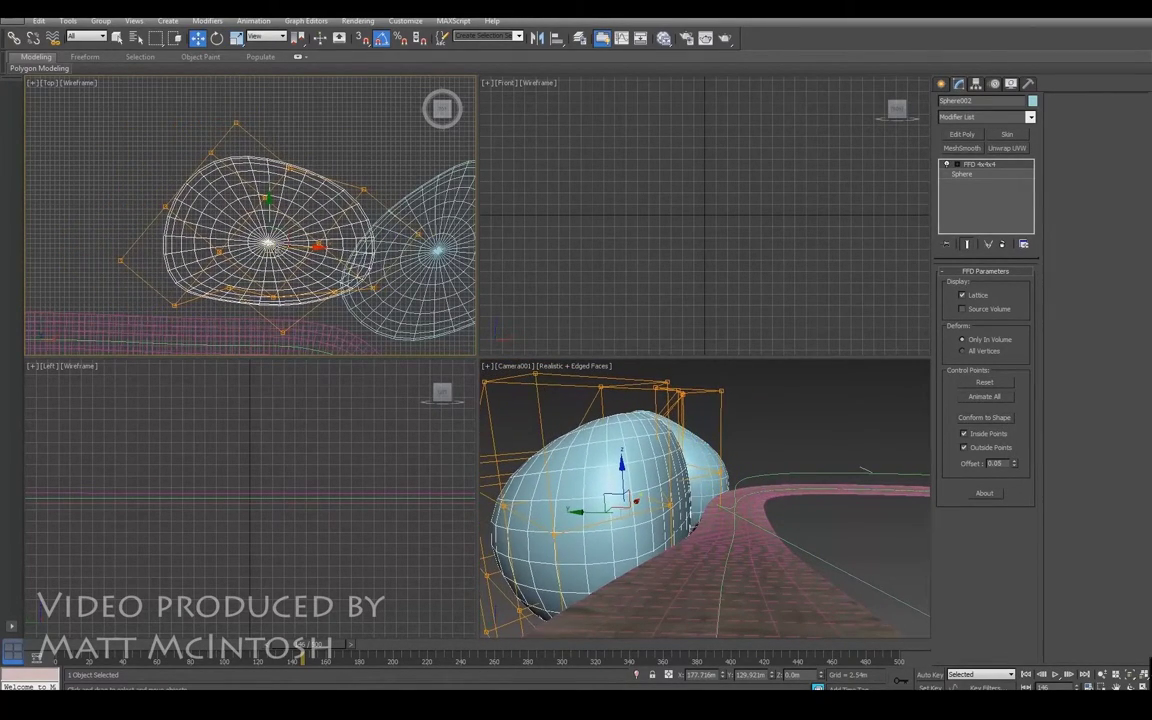
- Scale the copied rock down beside the track edge and shift the original rock slightly closer to it
{"action": "key", "text": "r"}
{"action": "key", "text": "e"}
{"action": "key", "text": "r"}
{"action": "left_click_drag", "start_coordinate": [259, 234], "coordinate": [285, 262]}
{"action": "key", "text": "w"}
{"action": "left_click", "coordinate": [404, 314]}
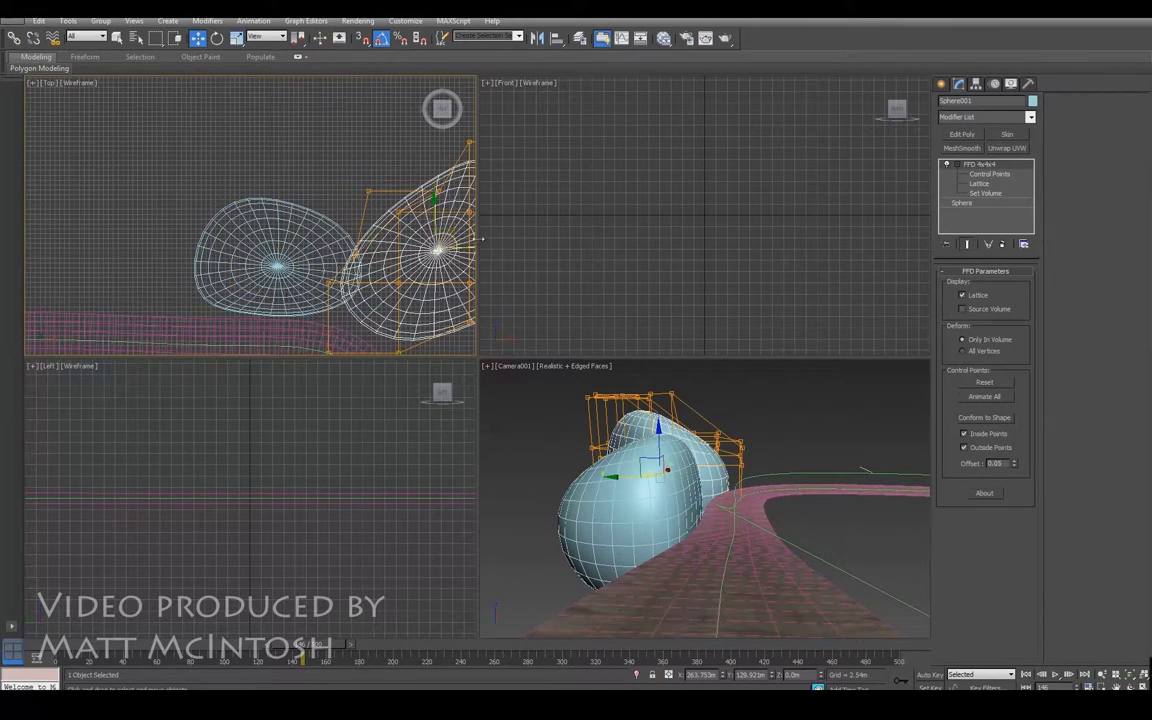
{"action": "left_click_drag", "start_coordinate": [436, 252], "coordinate": [442, 248]}
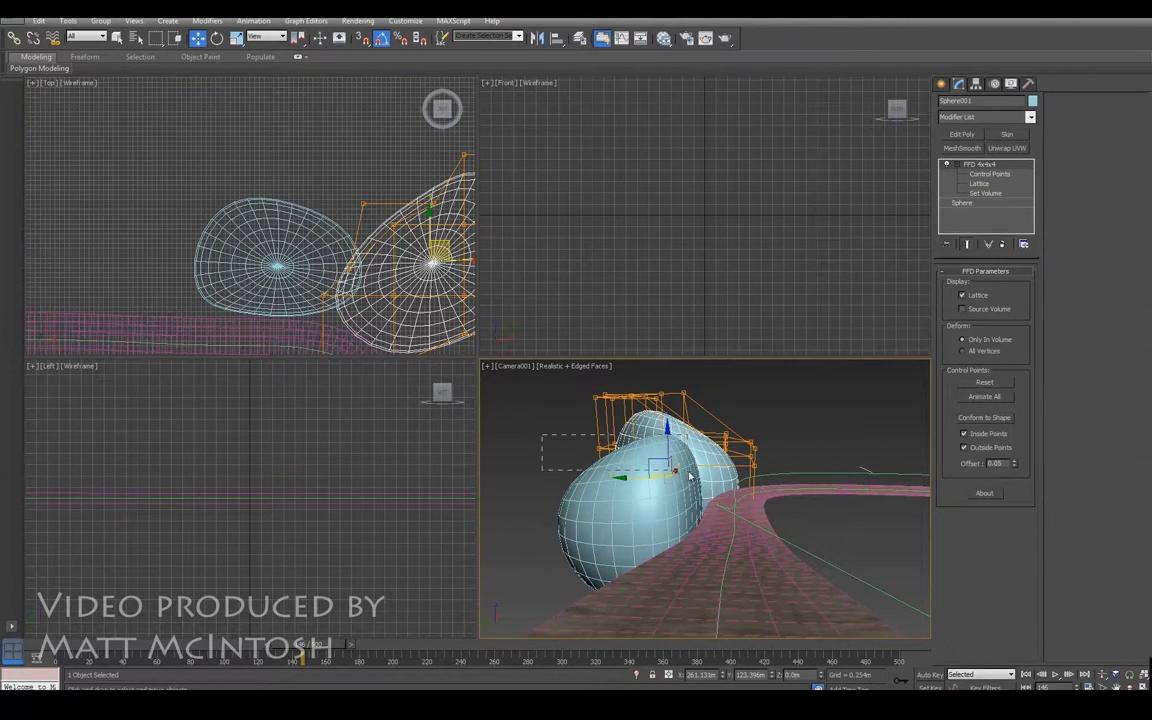
- Select the lofted track together with both deformed sphere rocks
{"action": "left_click", "coordinate": [742, 480], "text": "ctrl"}
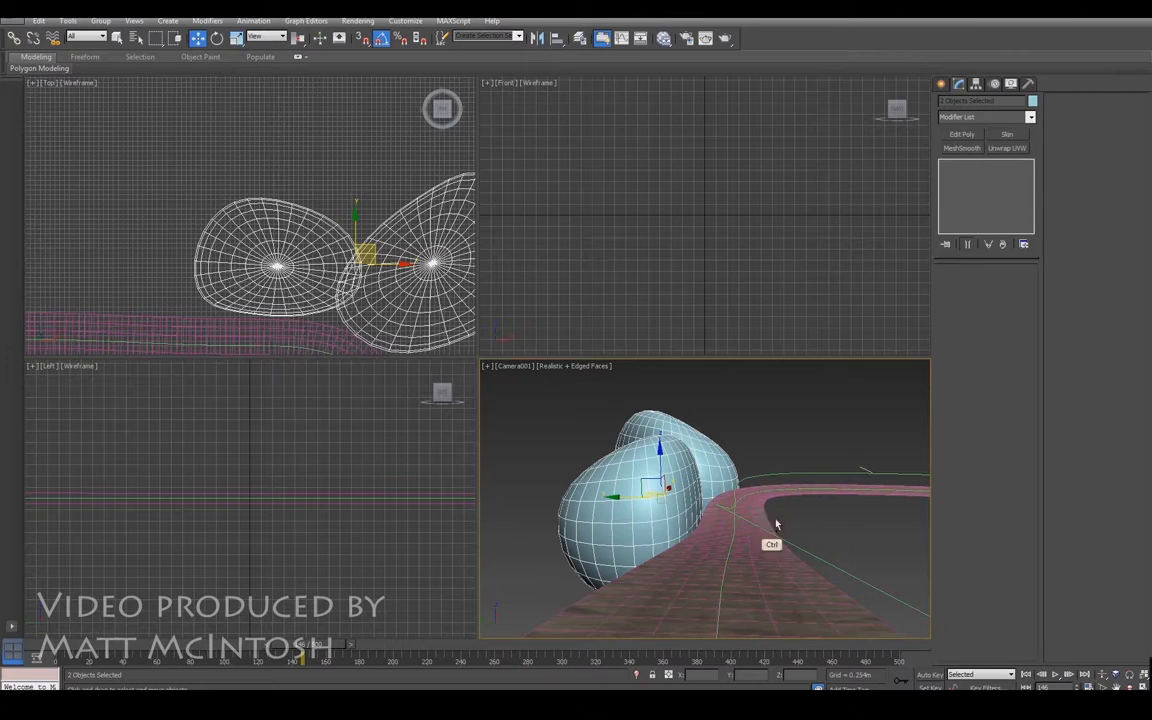
{"action": "left_click", "coordinate": [786, 548], "text": "ctrl"}
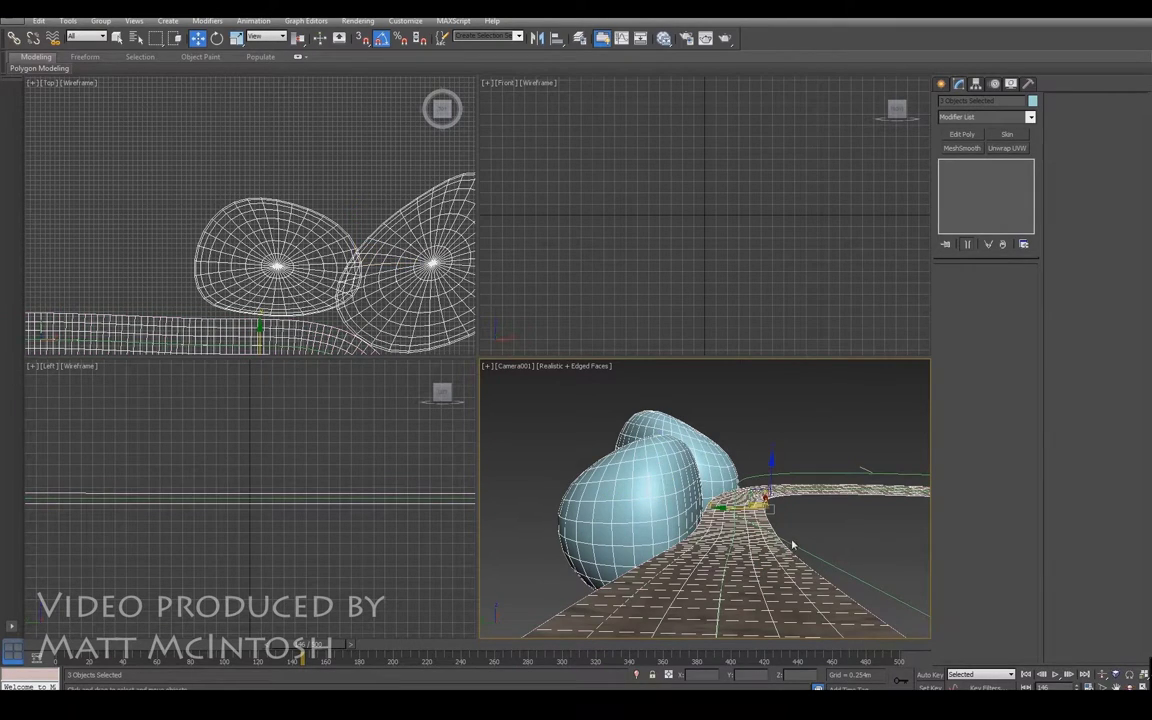
{"action": "left_click", "coordinate": [811, 519]}
{"action": "left_click", "coordinate": [722, 515]}
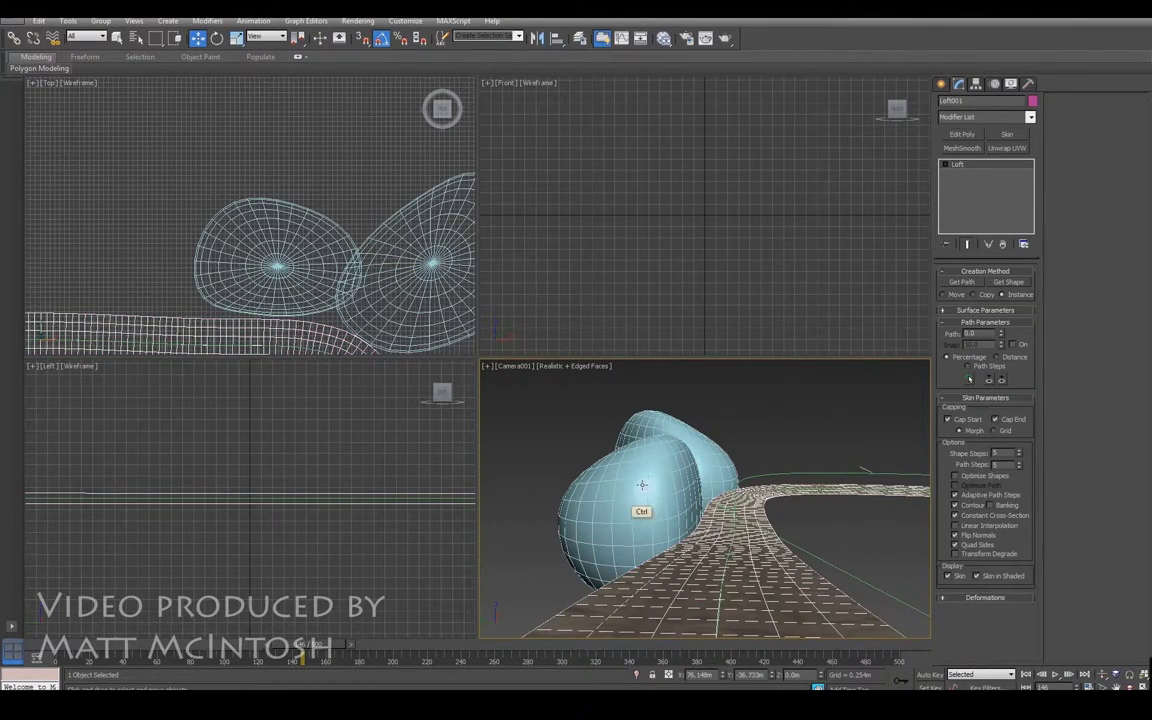
{"action": "left_click", "coordinate": [580, 460], "text": "ctrl"}
{"action": "left_click", "coordinate": [688, 458], "text": "ctrl"}
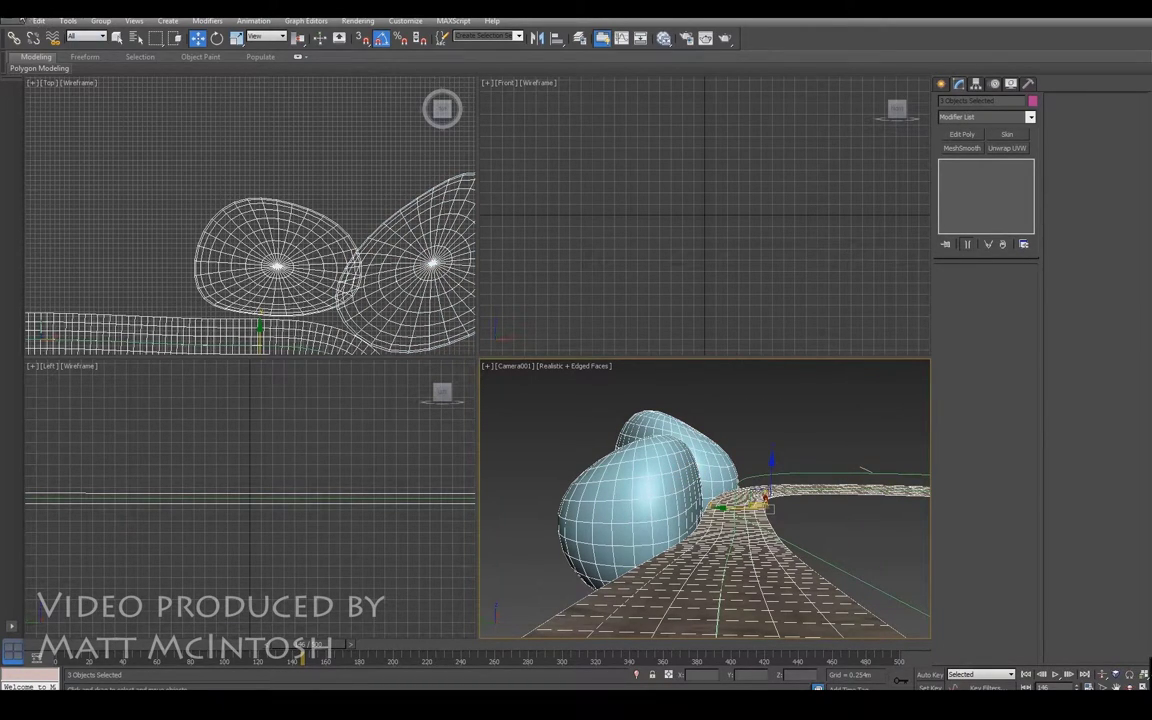
- Export only the selected track and rocks as OBJ, overwriting Environment_bits.OBJ on drive E and keeping the default export options
{"action": "left_click", "coordinate": [14, 20]}
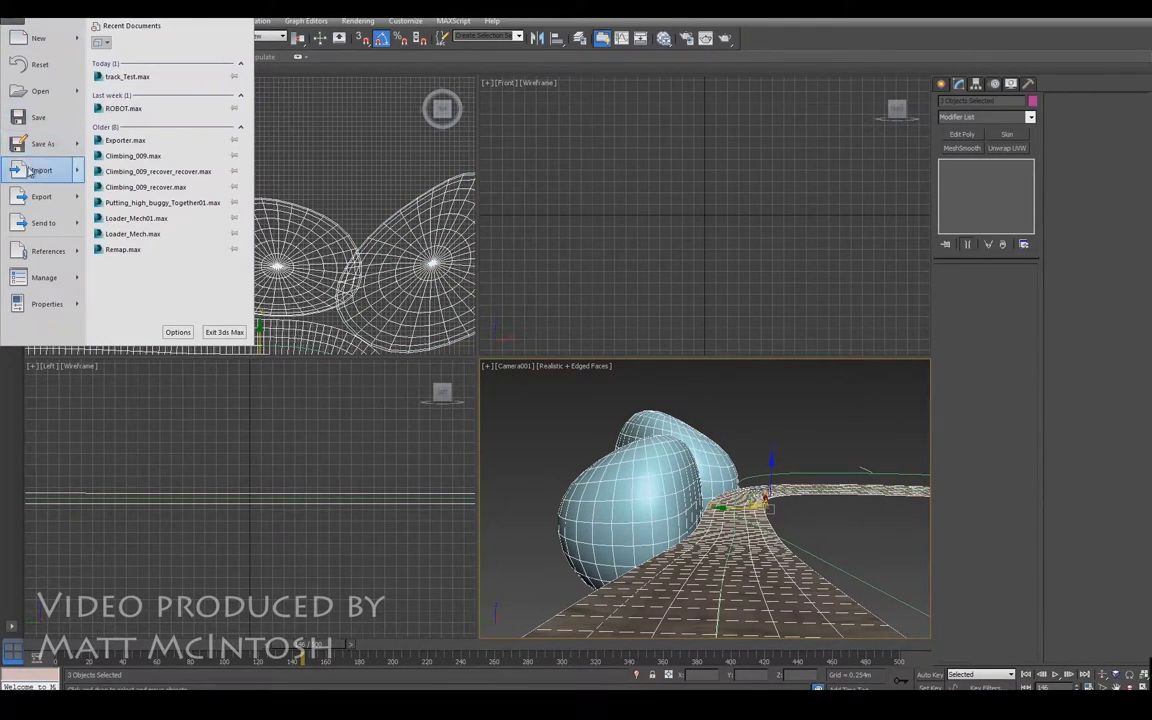
{"action": "mouse_move", "coordinate": [60, 196]}
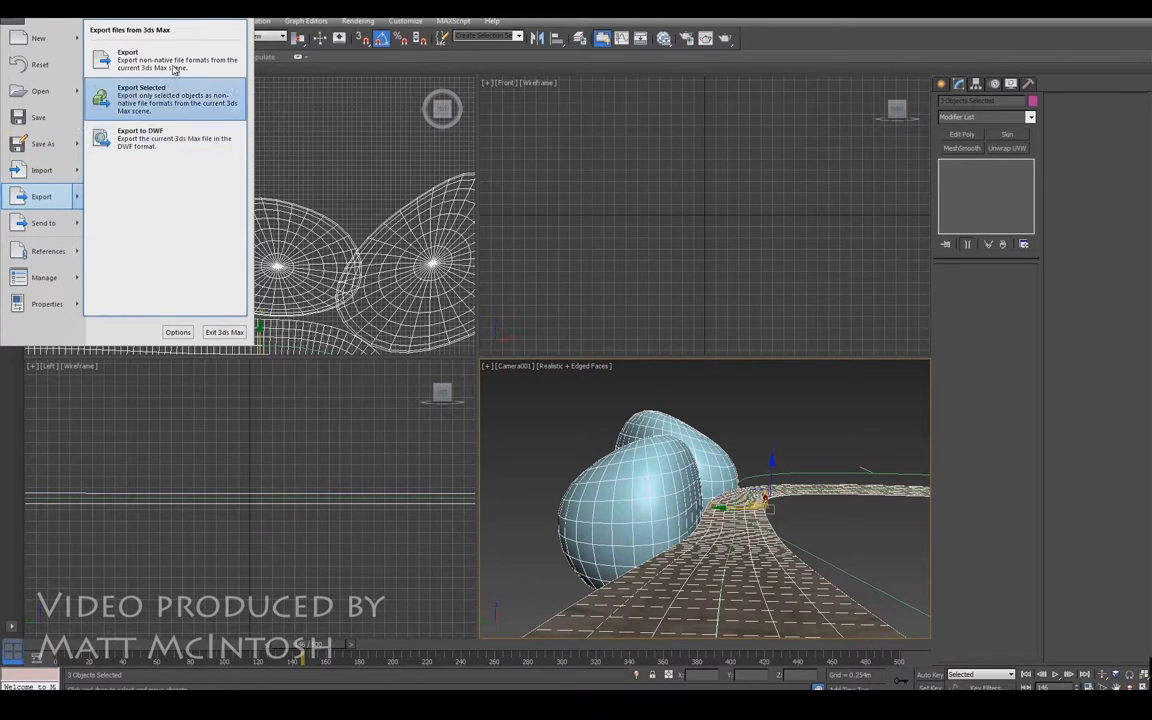
{"action": "left_click", "coordinate": [155, 92]}
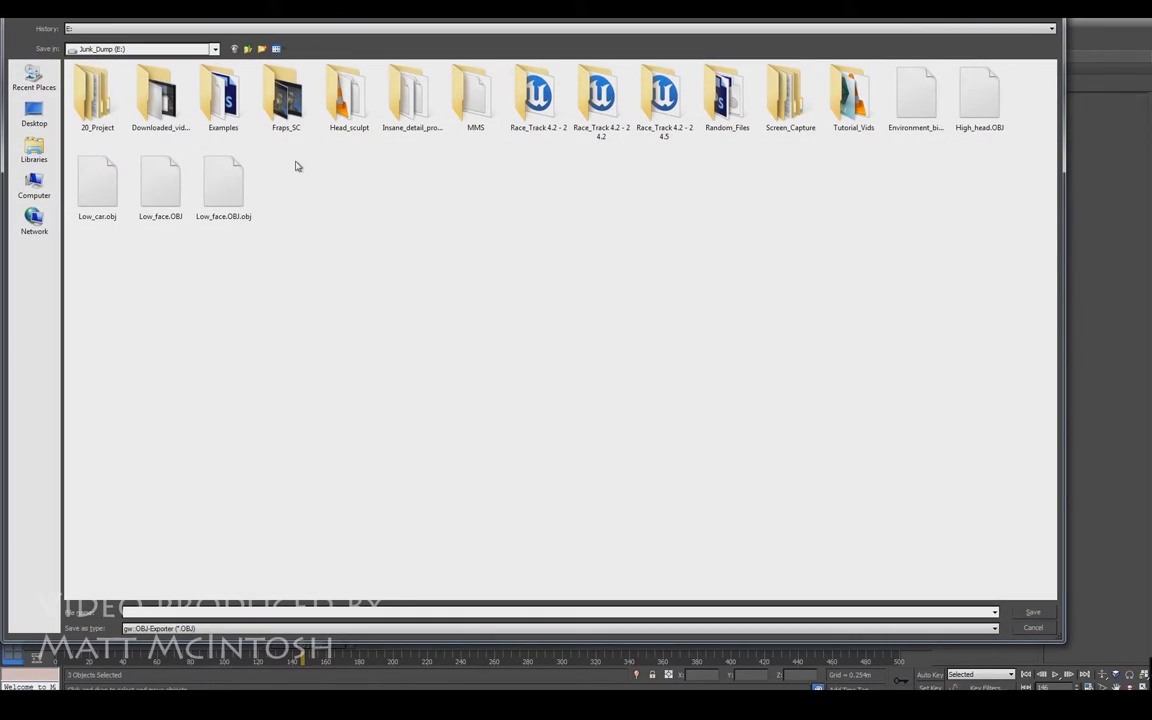
{"action": "left_click", "coordinate": [928, 109]}
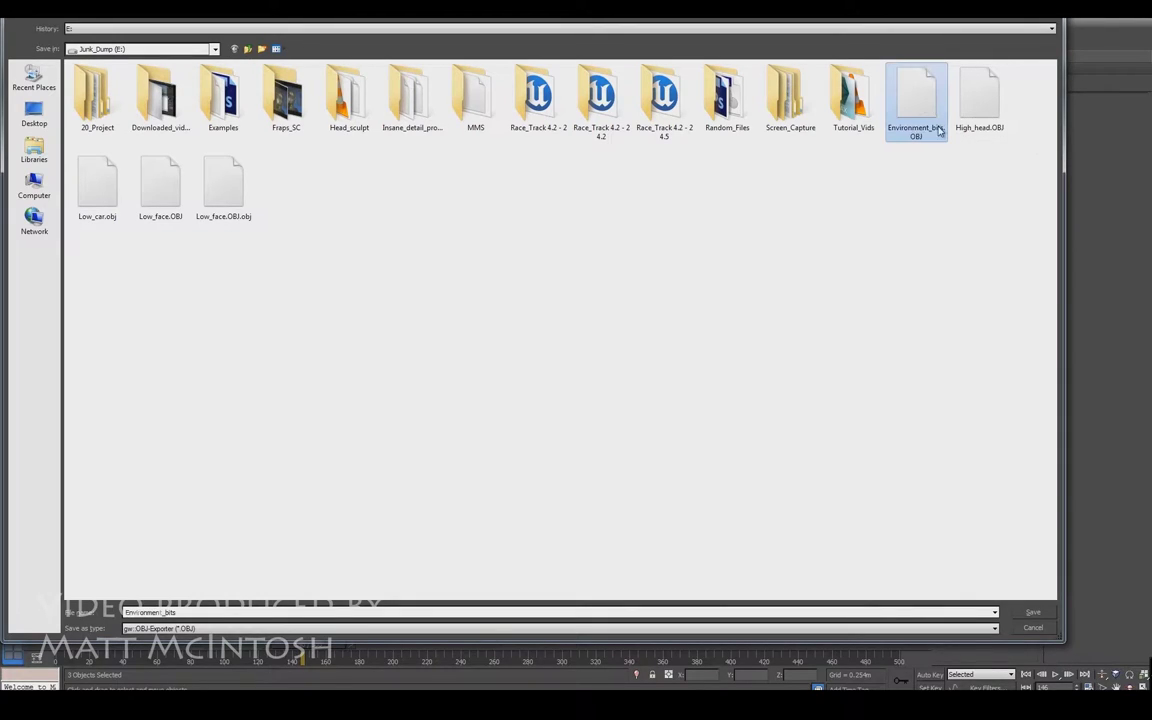
{"action": "left_click", "coordinate": [1033, 613]}
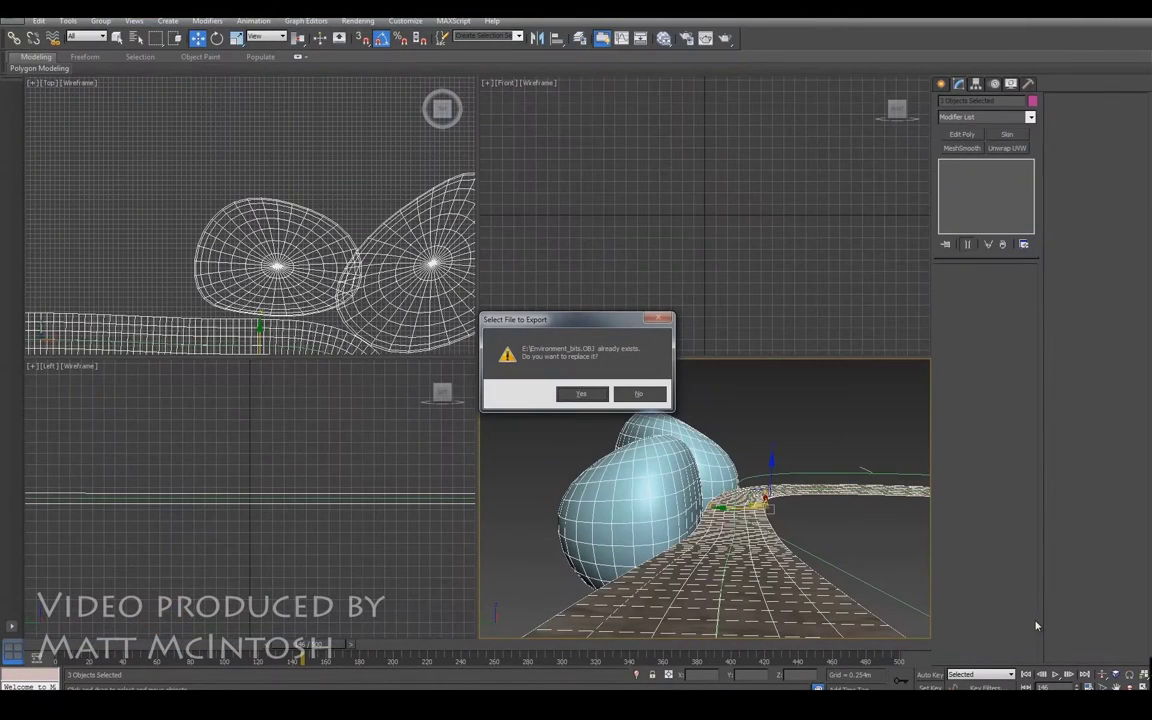
{"action": "left_click", "coordinate": [592, 398]}
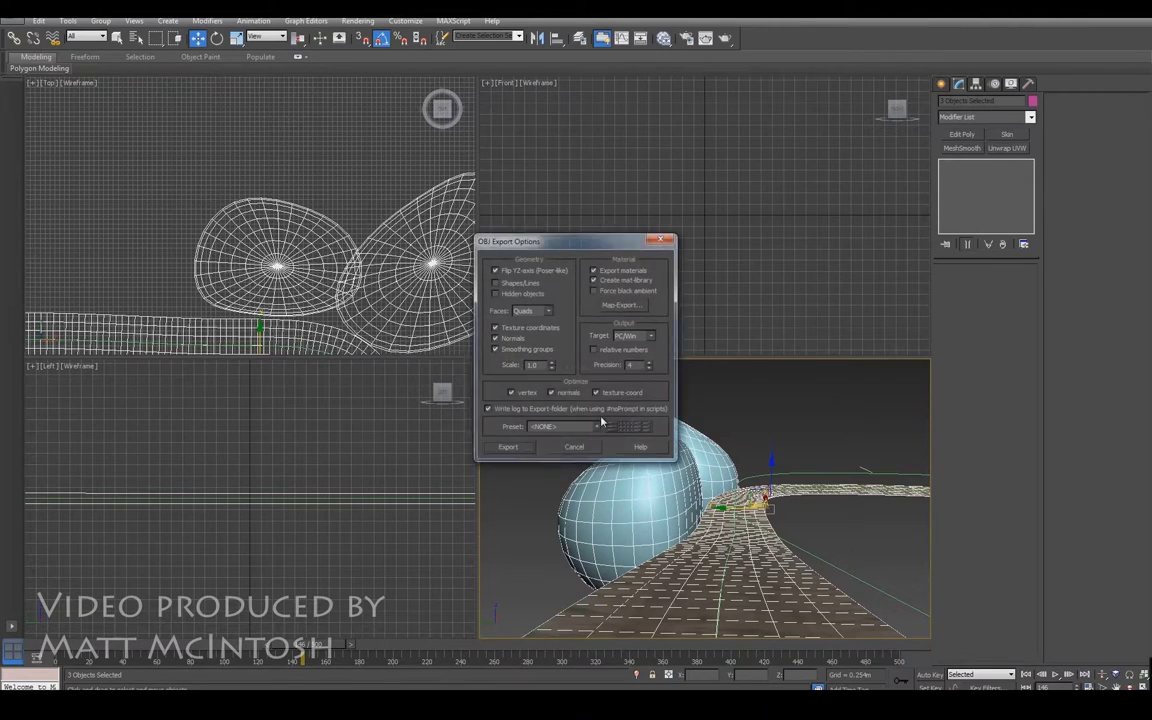
{"action": "left_click", "coordinate": [508, 448]}
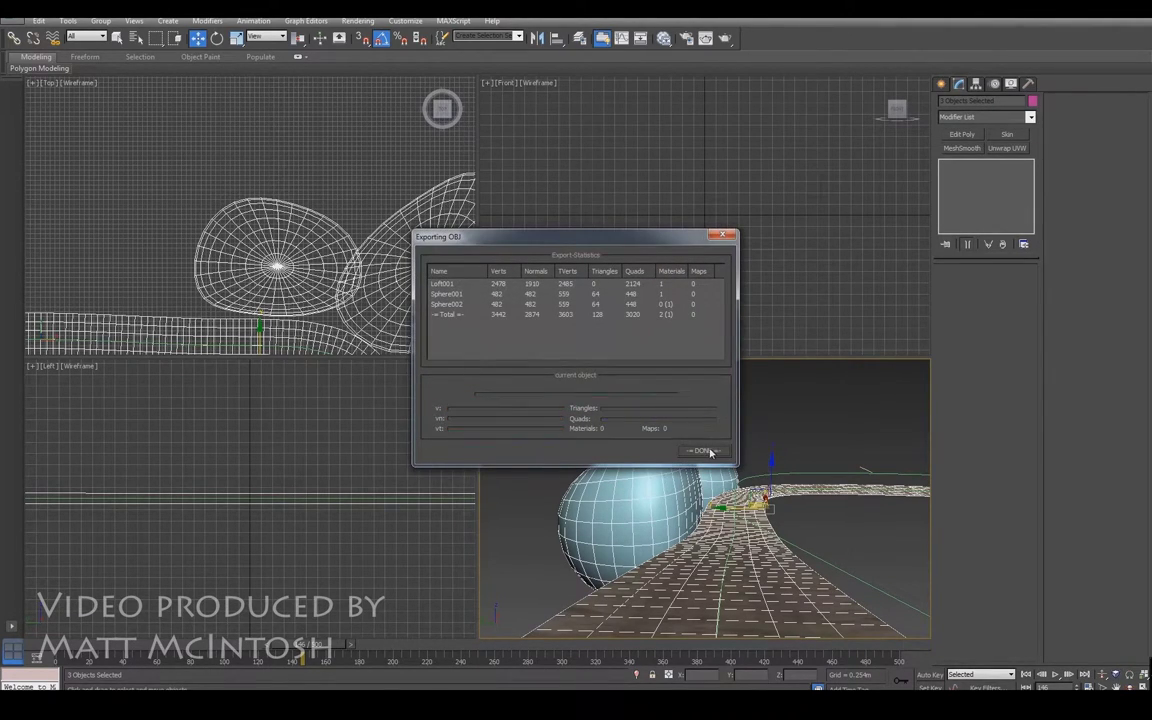
{"action": "left_click", "coordinate": [702, 451]}
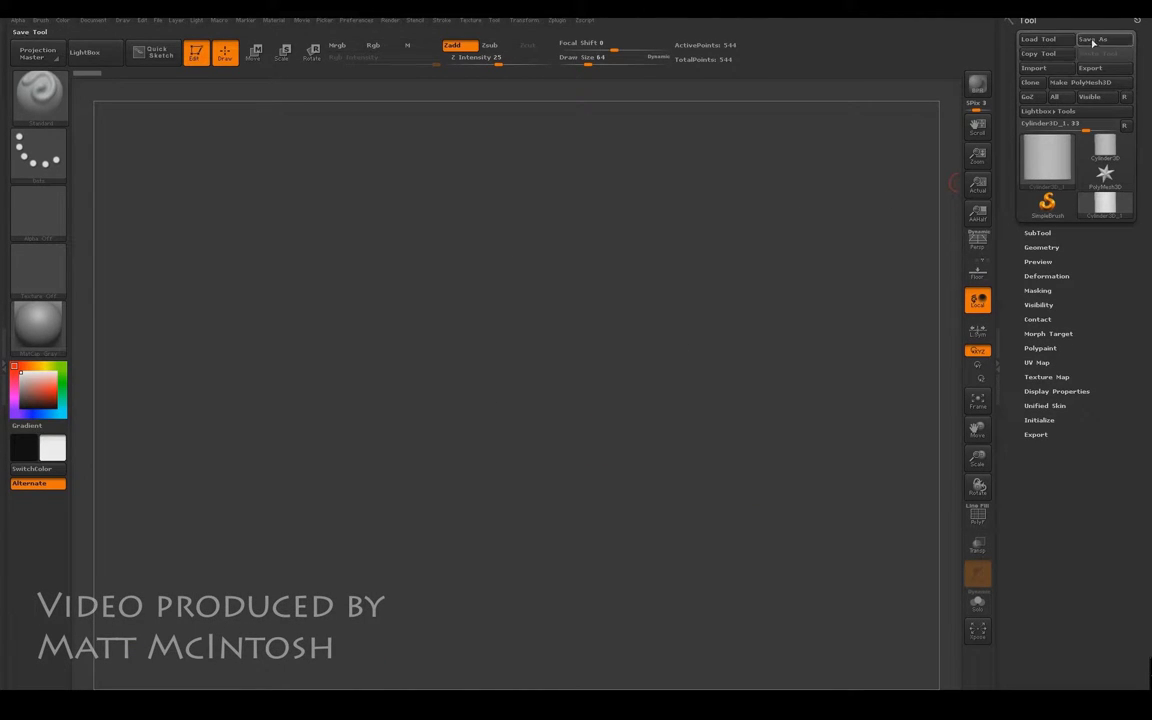
- Switch to ZBrush, import Environment_bits.OBJ and frame the track and rocks in the view
{"action": "left_click", "coordinate": [1034, 68]}
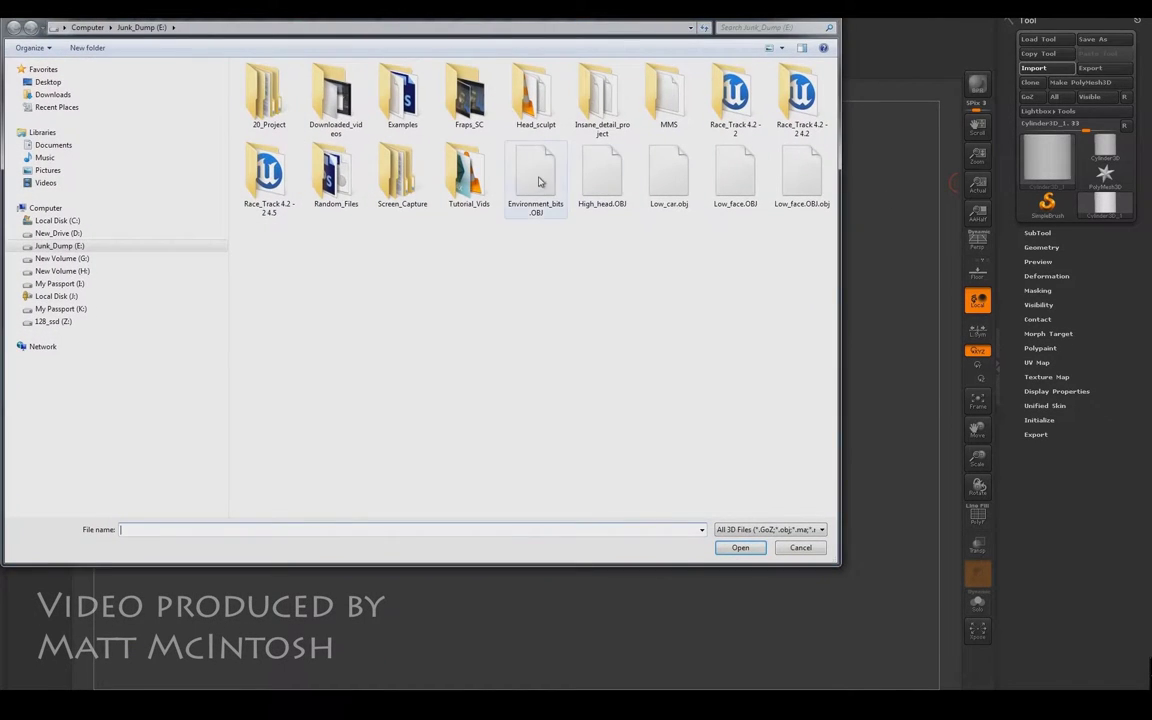
{"action": "left_click", "coordinate": [535, 178]}
{"action": "left_click", "coordinate": [739, 548]}
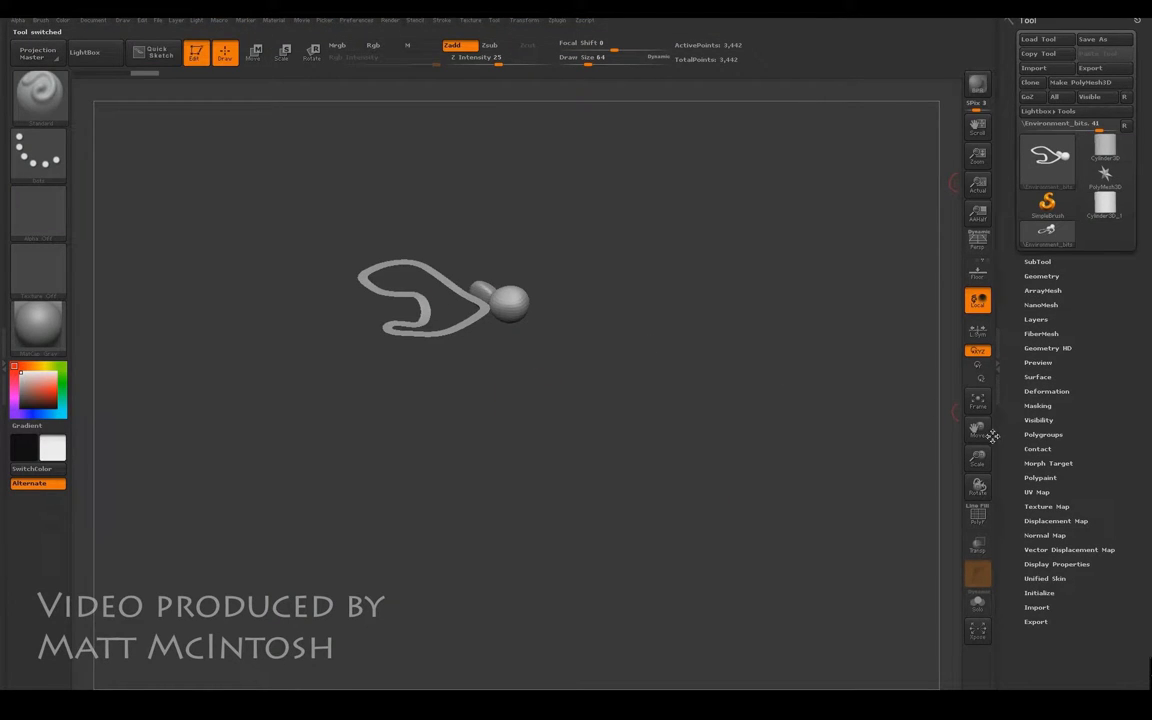
{"action": "key", "text": "f"}
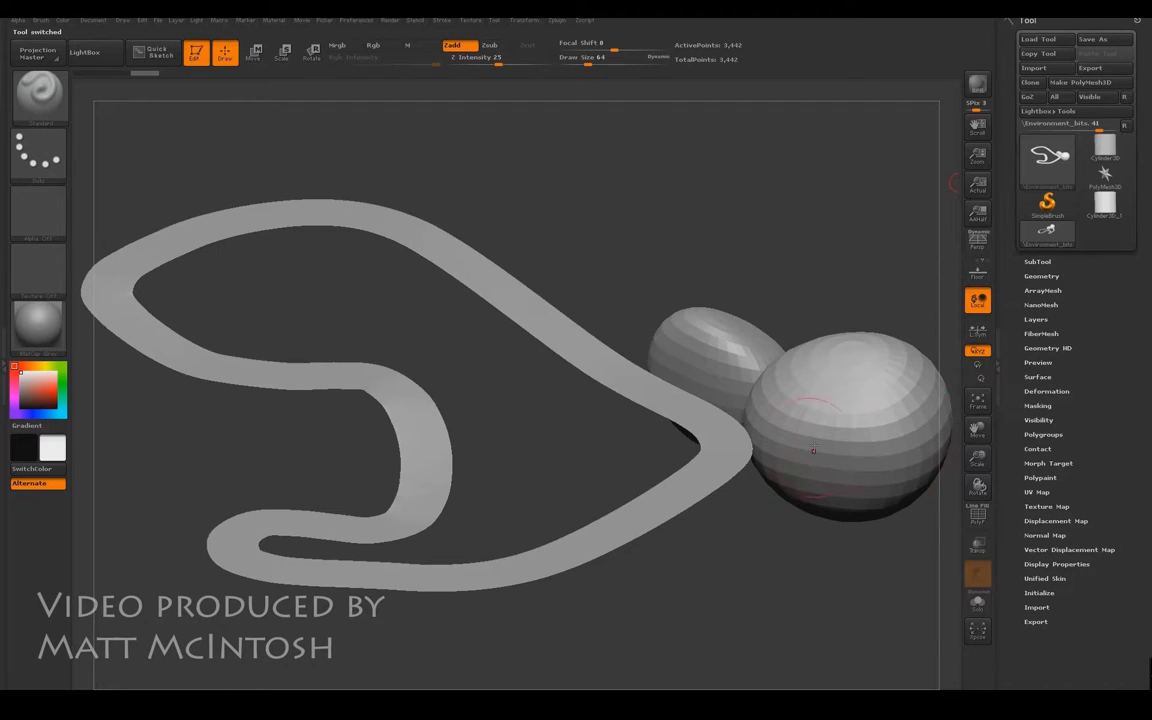
{"action": "left_click_drag", "start_coordinate": [977, 432], "coordinate": [776, 447]}
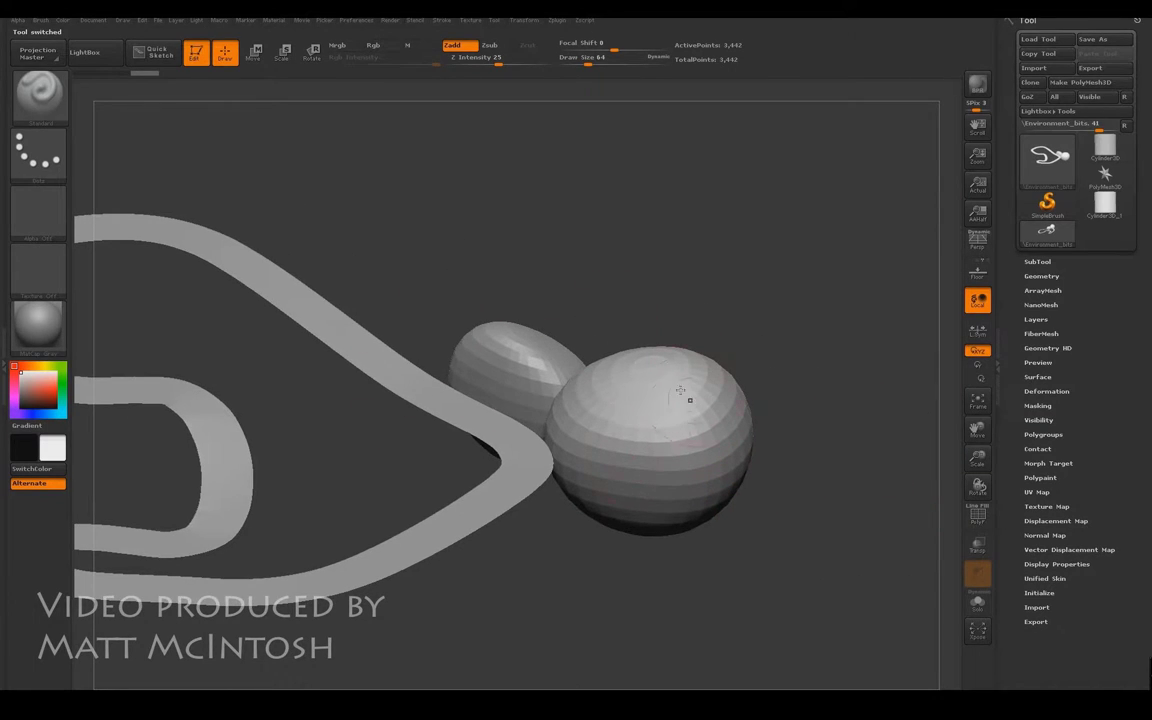
{"action": "left_click_drag", "start_coordinate": [977, 487], "coordinate": [964, 504]}
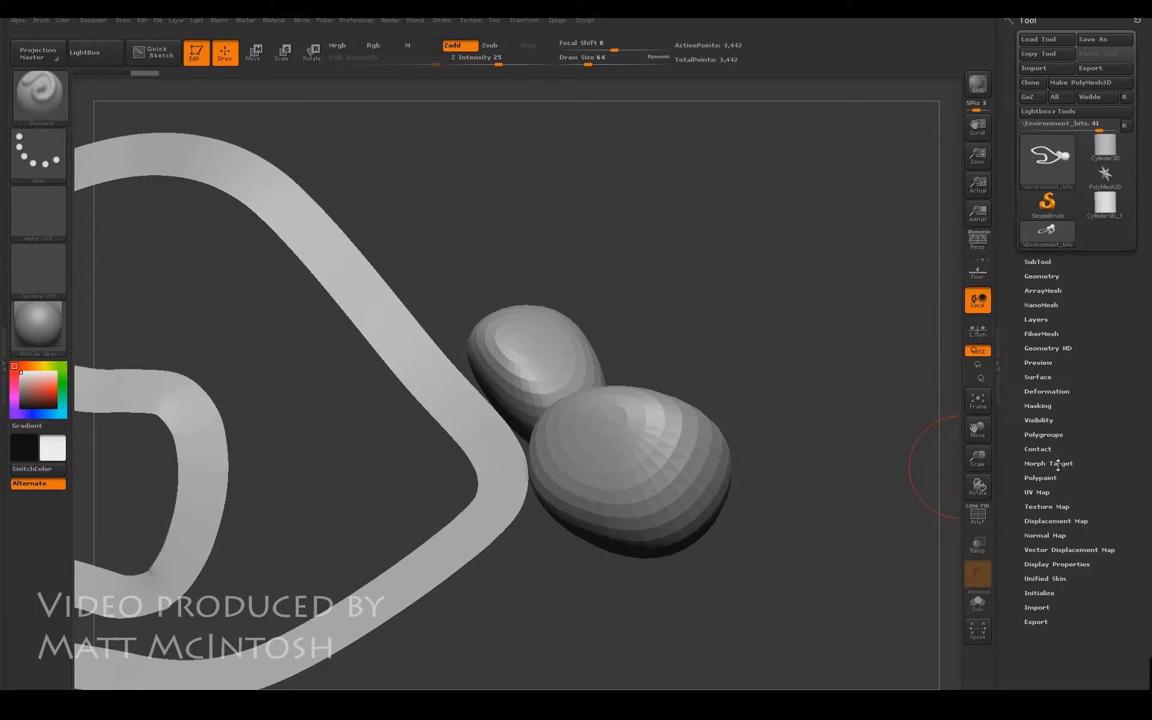
- Display the polyframe and assign automatic polygroups to the separate parts of the imported mesh
{"action": "left_click", "coordinate": [1040, 435]}
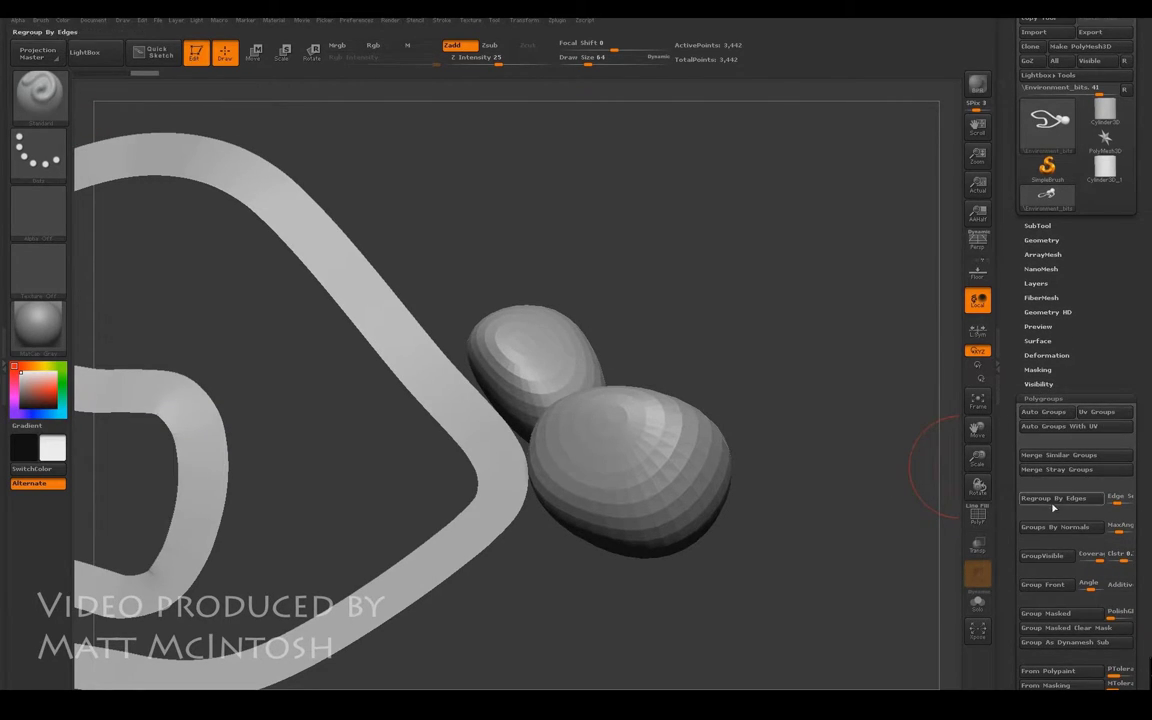
{"action": "left_click", "coordinate": [978, 515]}
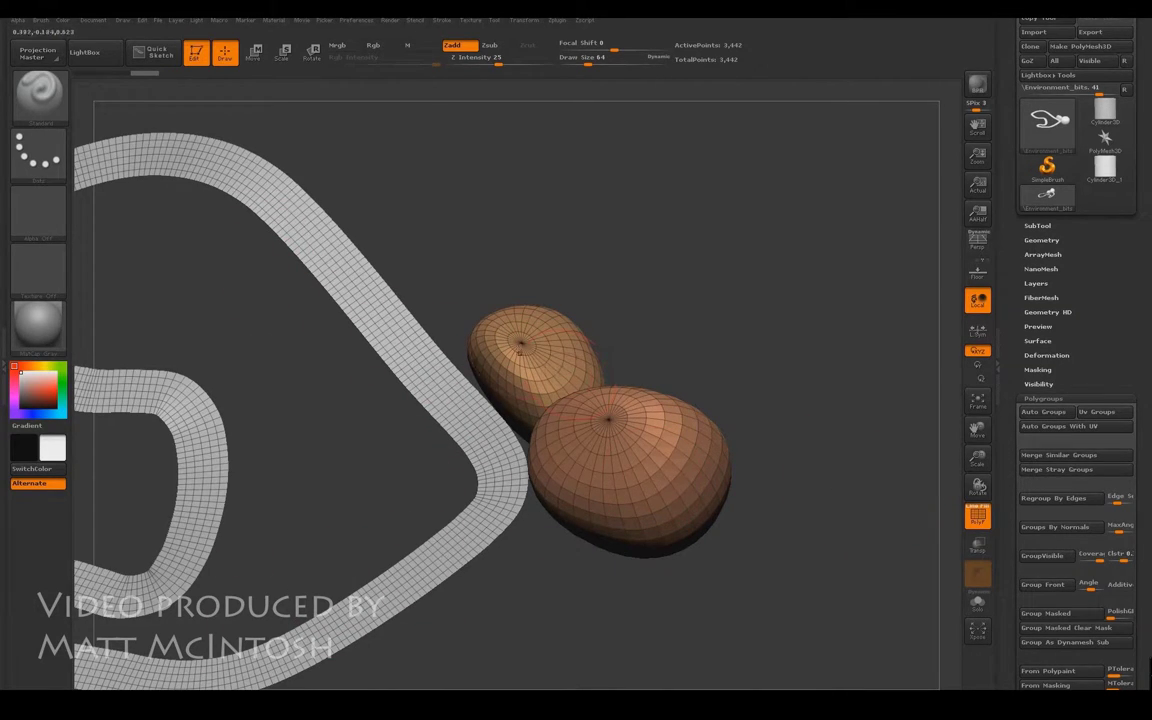
{"action": "left_click", "coordinate": [1043, 412]}
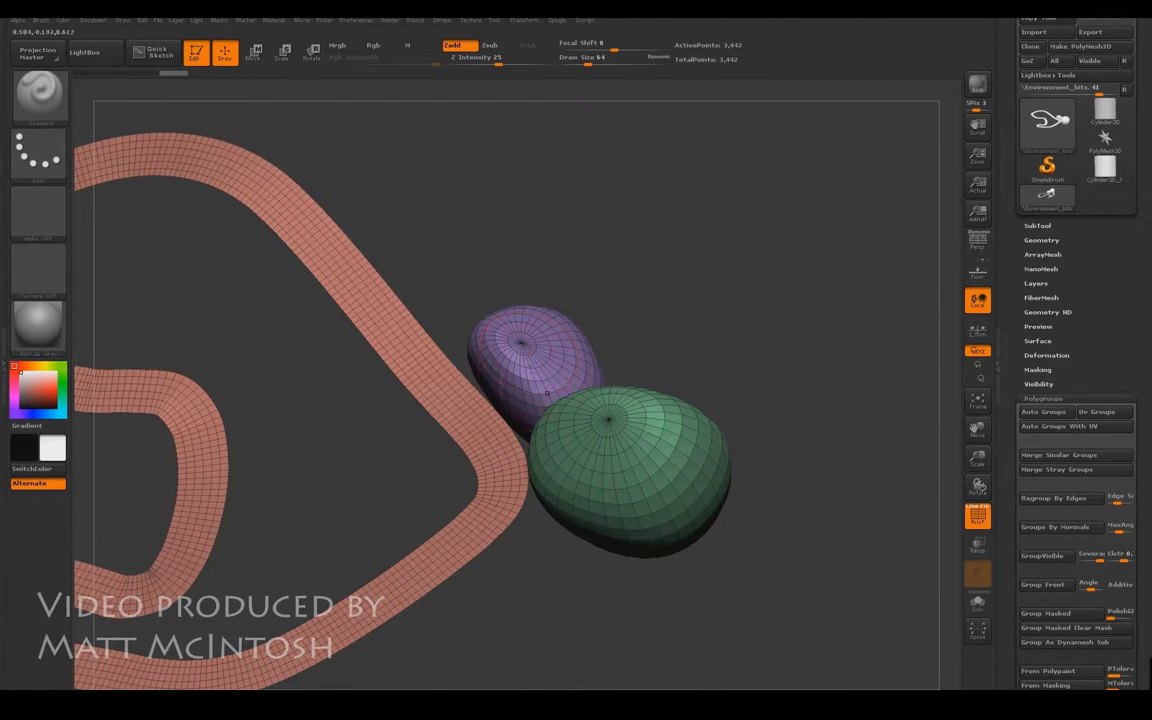
- Hide both rock polygroups so only the track shows, and split the hidden rocks into their own subtool
{"action": "left_click", "coordinate": [630, 462], "text": "ctrl+shift"}
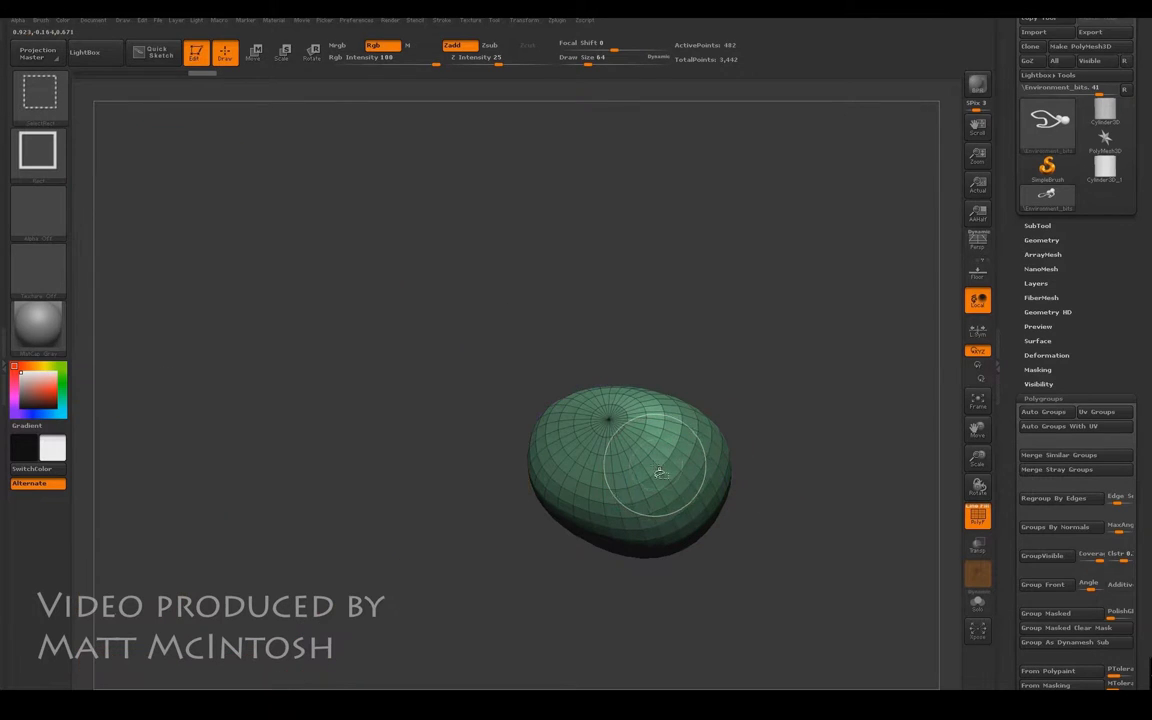
{"action": "left_click_drag", "start_coordinate": [716, 368], "coordinate": [754, 394], "text": "ctrl+shift"}
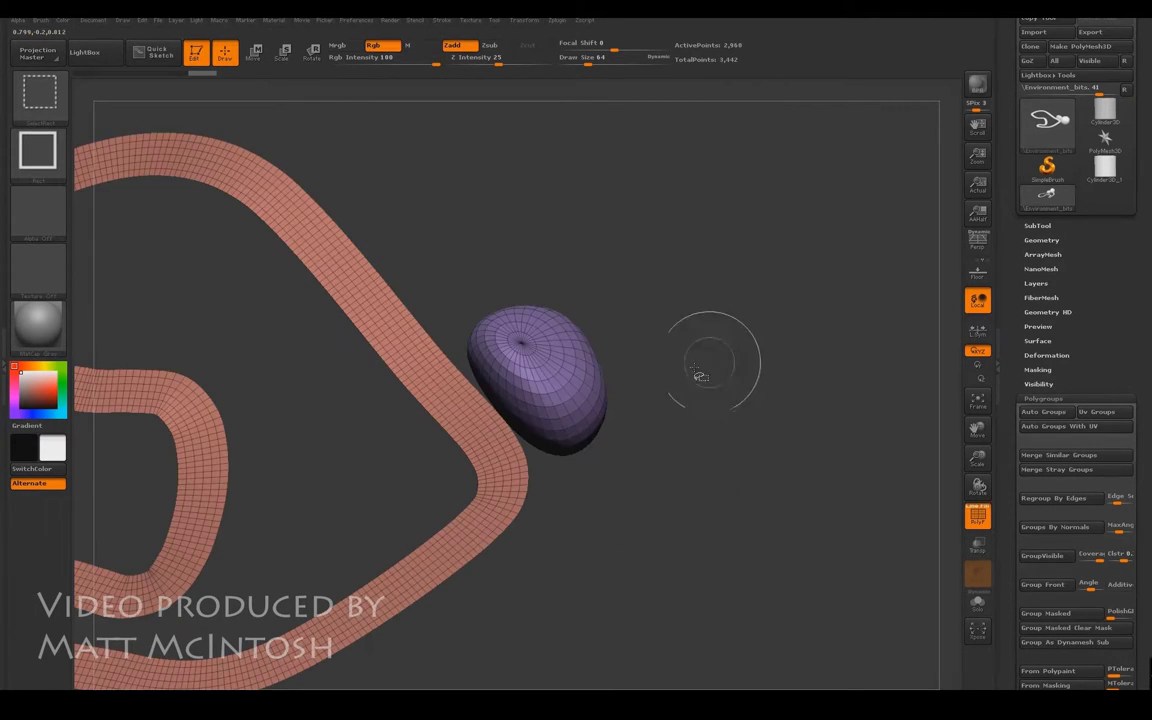
{"action": "left_click", "coordinate": [543, 370], "text": "ctrl+shift"}
{"action": "left_click", "coordinate": [1038, 227]}
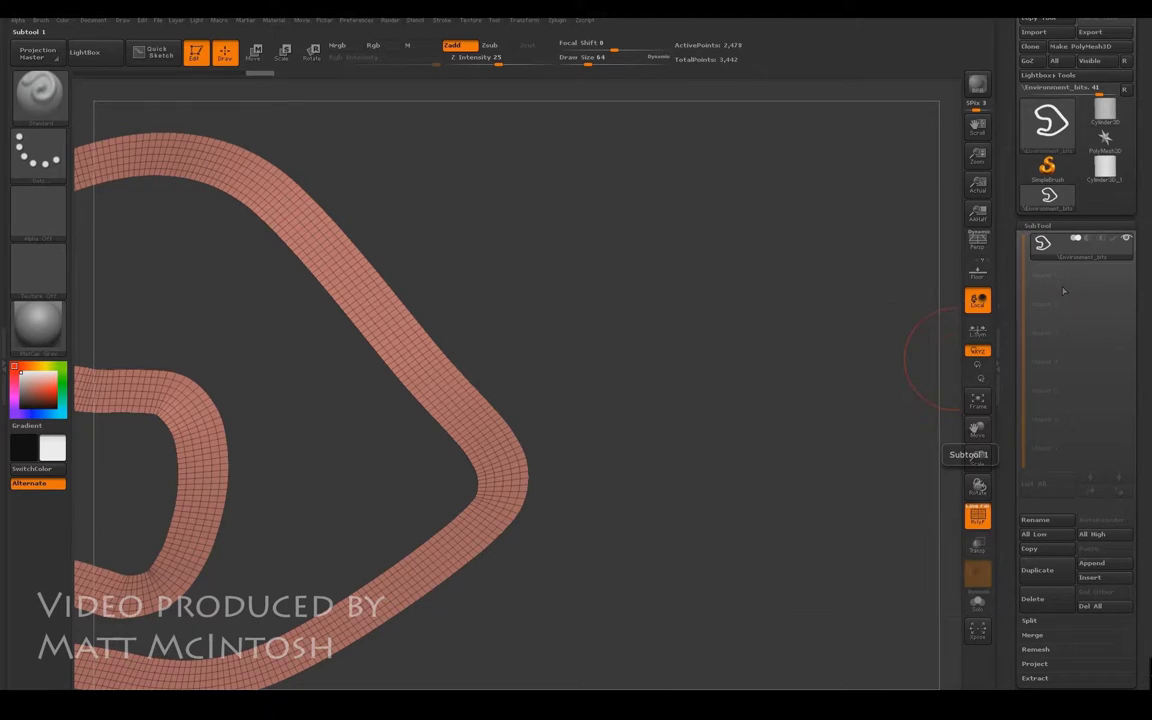
{"action": "left_click", "coordinate": [1029, 620]}
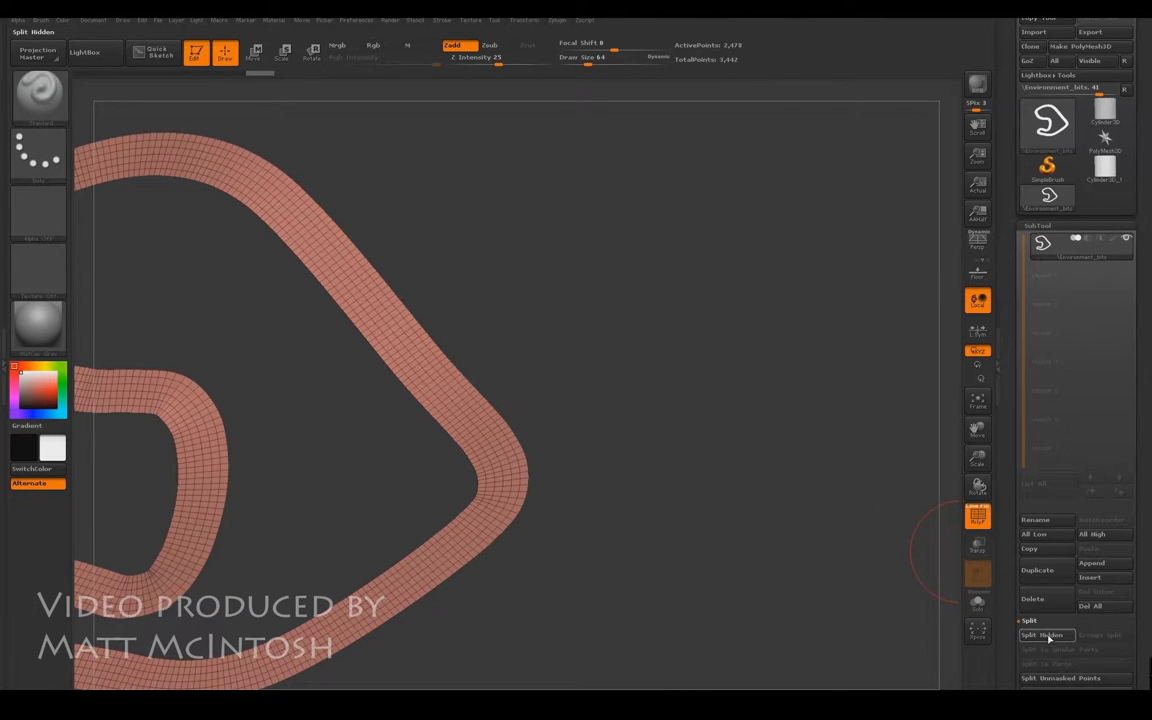
{"action": "left_click", "coordinate": [1045, 635]}
- In the rocks subtool, isolate the larger green rock and split the hidden smaller rock into a separate subtool
{"action": "left_click_drag", "start_coordinate": [741, 582], "coordinate": [864, 414]}
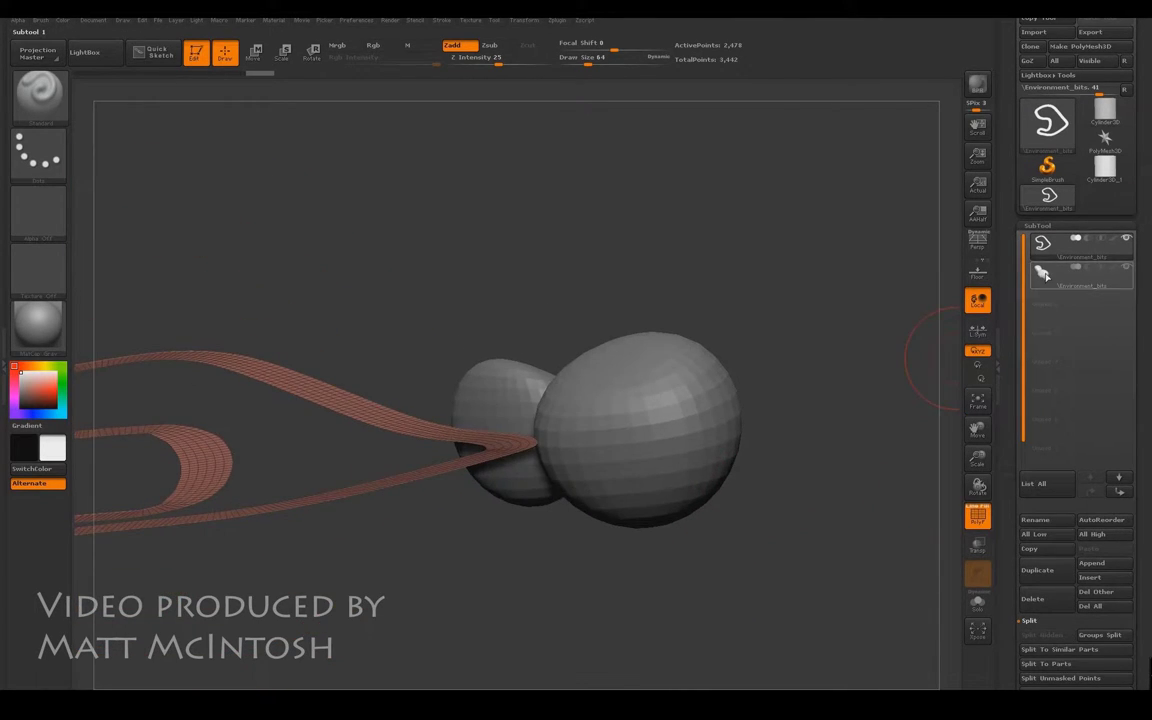
{"action": "left_click", "coordinate": [1044, 277]}
{"action": "left_click_drag", "start_coordinate": [602, 275], "coordinate": [476, 443]}
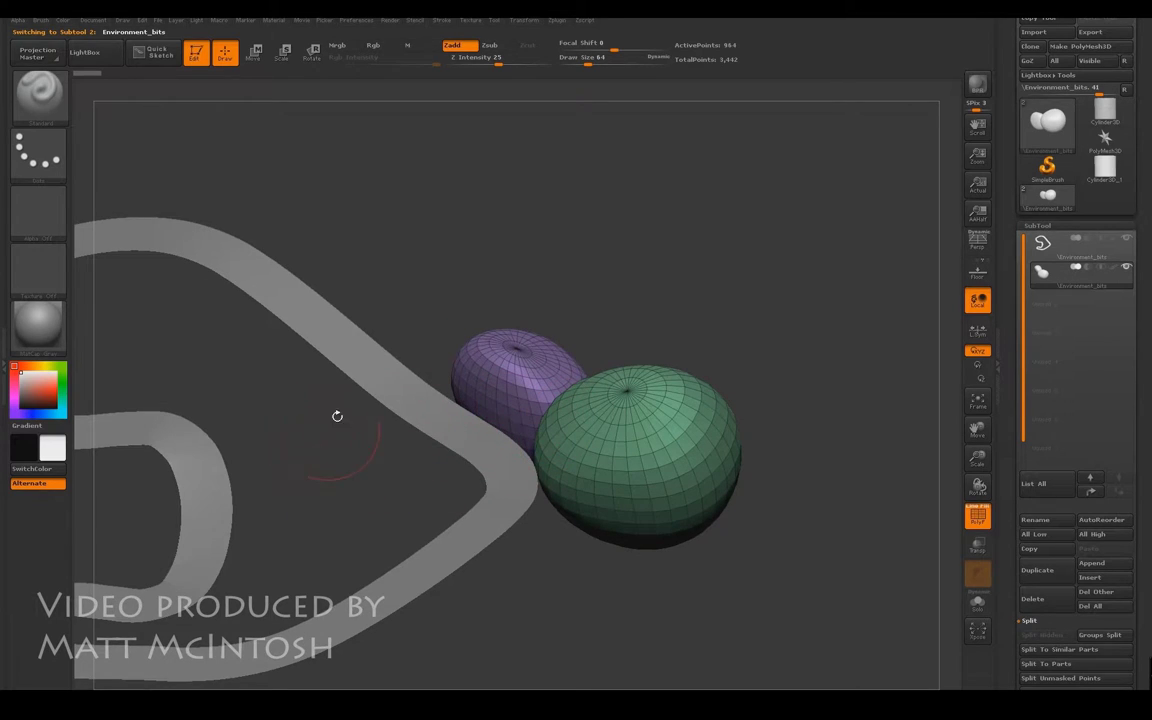
{"action": "left_click_drag", "start_coordinate": [676, 368], "coordinate": [738, 342]}
{"action": "left_click_drag", "start_coordinate": [773, 415], "coordinate": [722, 474]}
{"action": "left_click", "coordinate": [655, 418], "text": "ctrl+shift"}
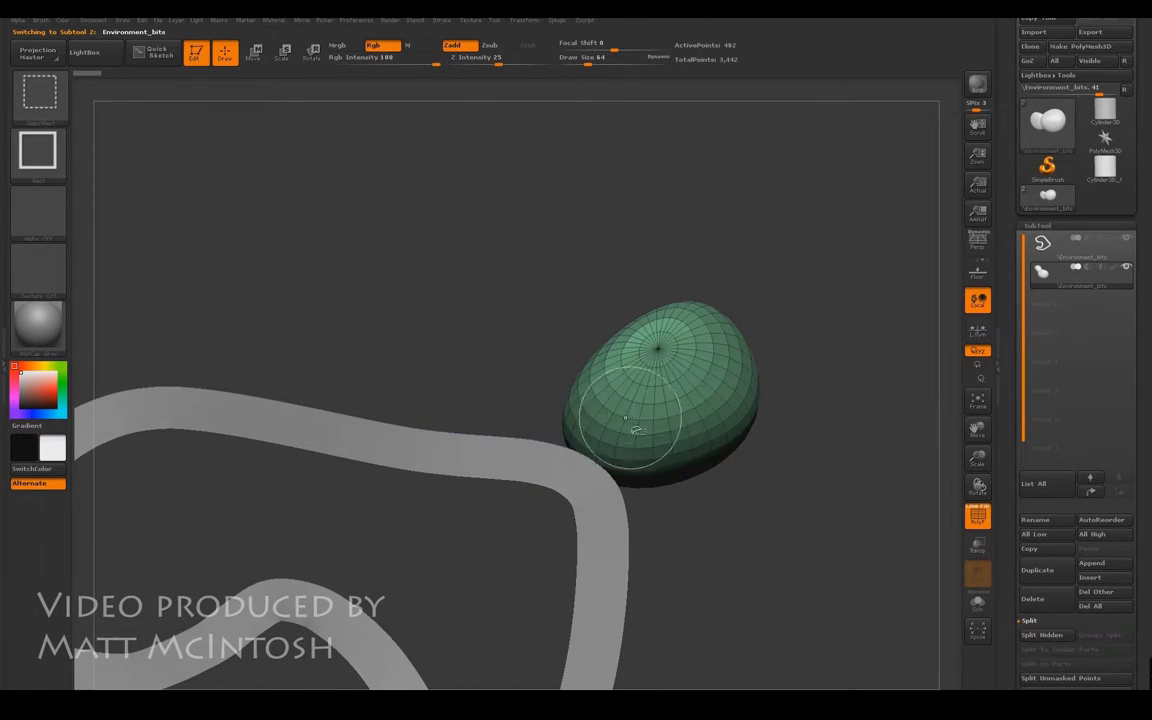
{"action": "left_click", "coordinate": [1041, 634]}
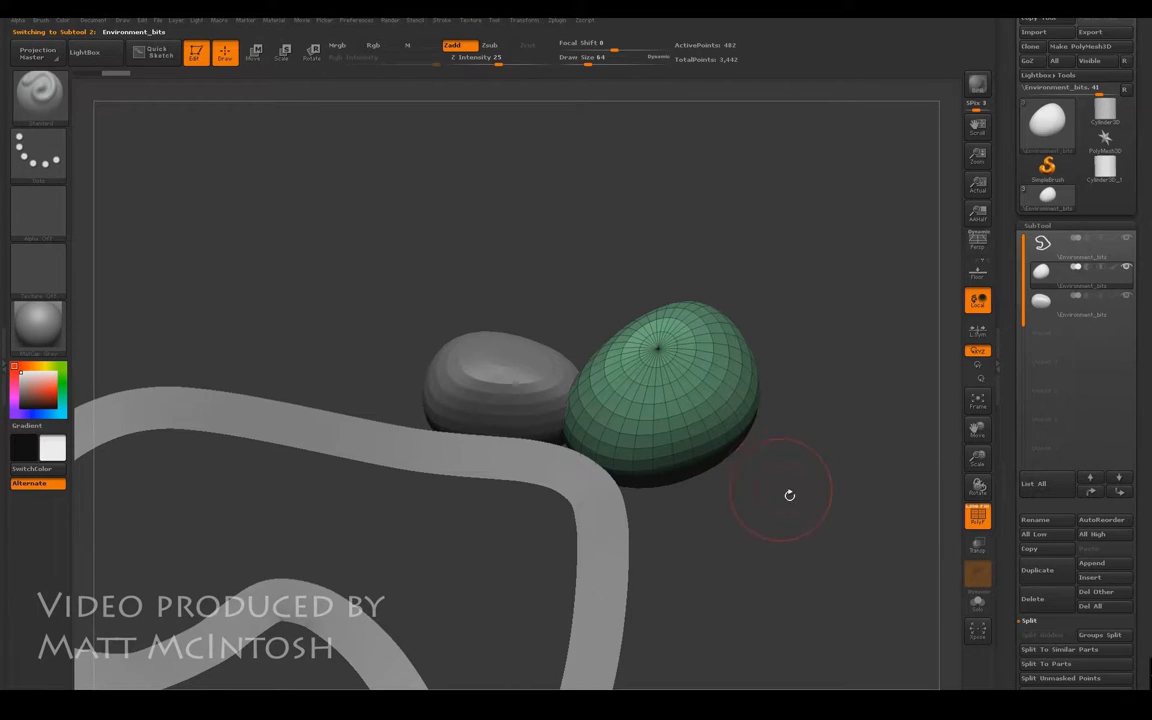
- Flatten the green rock's underside with a straight horizontal ClipCurve cut just below track level, undoing the cut that removes the upper half
{"action": "left_click_drag", "start_coordinate": [789, 494], "coordinate": [811, 513]}
{"action": "left_click_drag", "start_coordinate": [979, 457], "coordinate": [930, 484]}
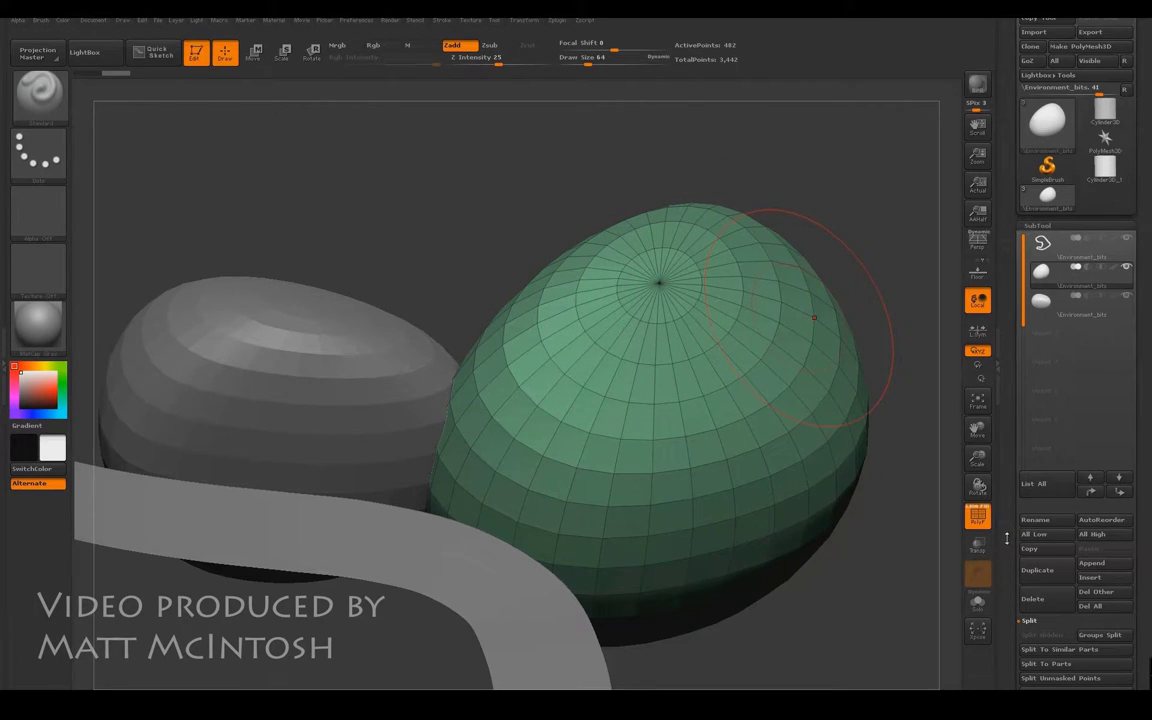
{"action": "scroll", "coordinate": [1027, 511], "scroll_direction": "down", "scroll_amount": 5}
{"action": "left_click_drag", "start_coordinate": [1124, 548], "coordinate": [1124, 522]}
{"action": "left_click_drag", "start_coordinate": [882, 580], "coordinate": [965, 490]}
{"action": "left_click_drag", "start_coordinate": [879, 411], "coordinate": [923, 398]}
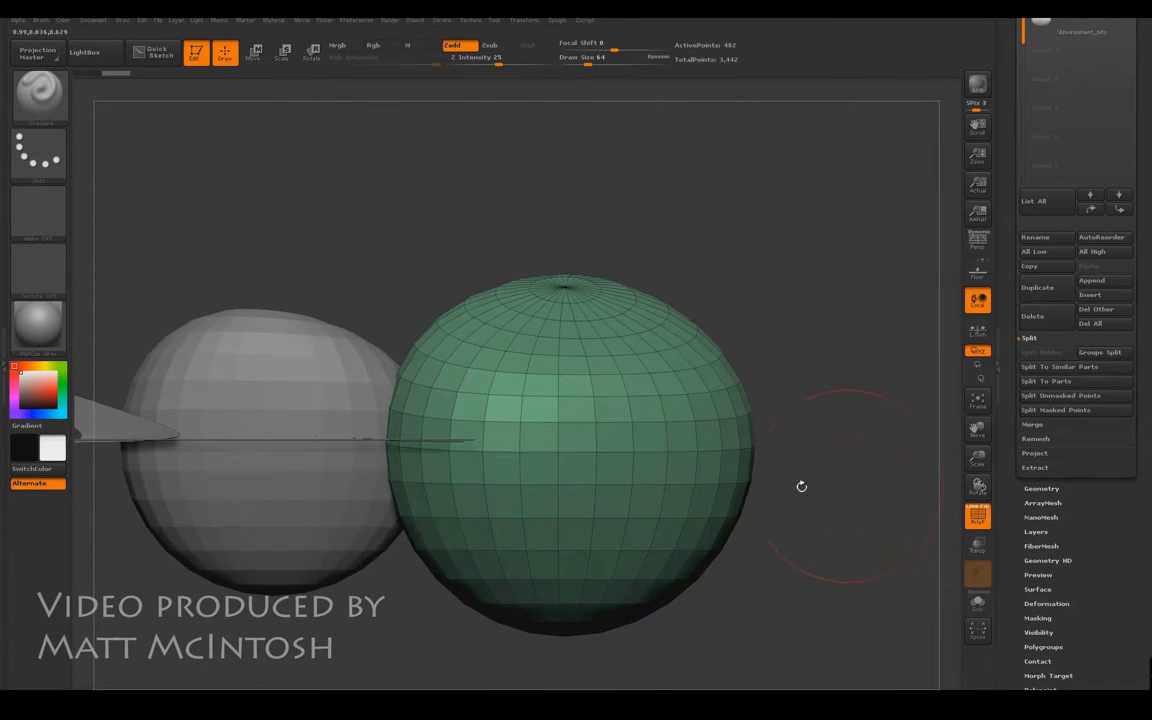
{"action": "left_click", "coordinate": [38, 92], "text": "ctrl+shift"}
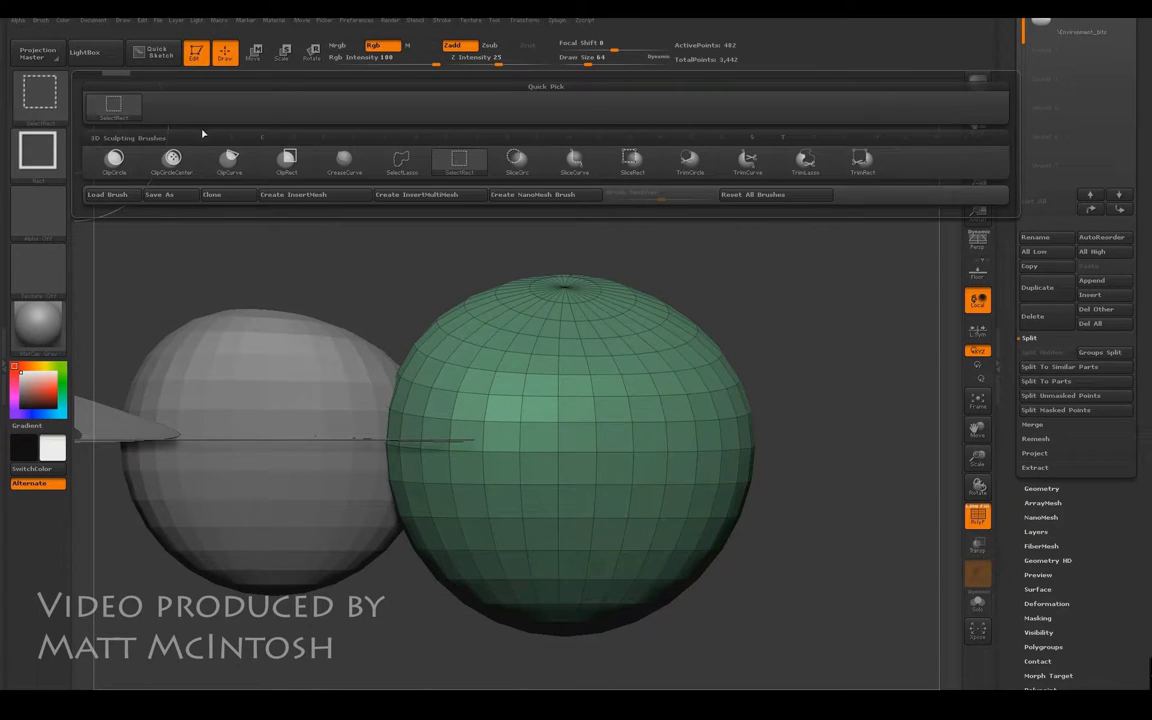
{"action": "left_click", "coordinate": [229, 160]}
{"action": "left_click_drag", "start_coordinate": [869, 491], "coordinate": [290, 491], "text": "ctrl+shift"}
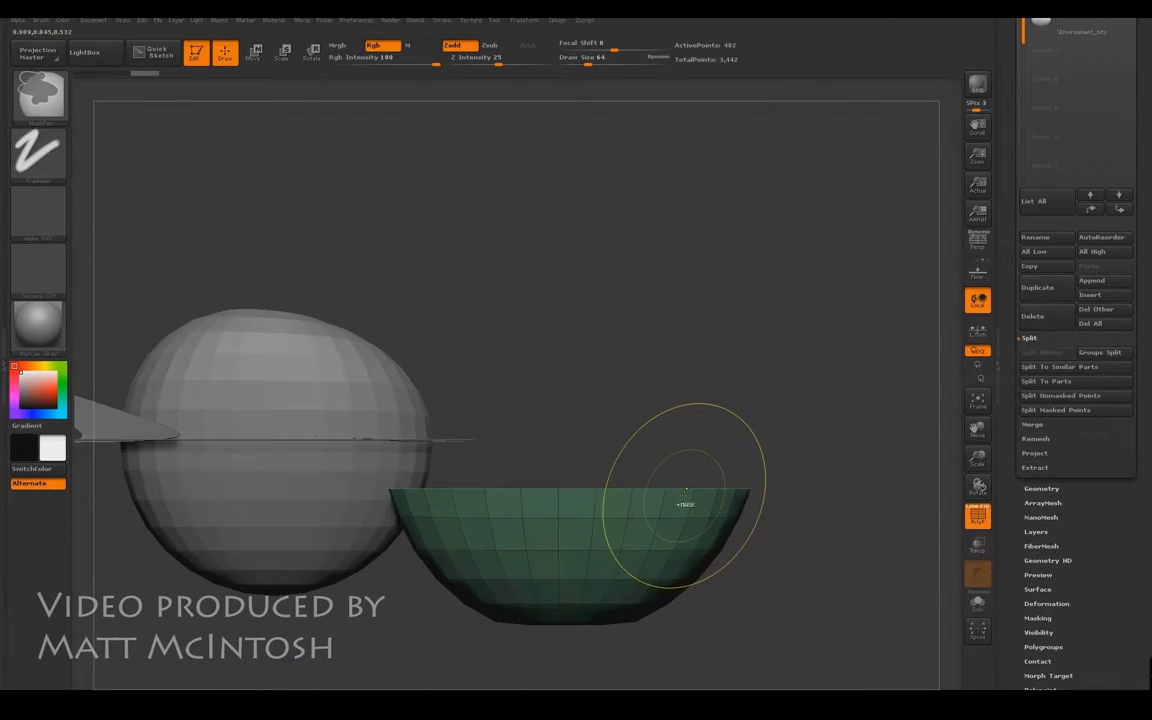
{"action": "key", "text": "ctrl+z"}
{"action": "left_click_drag", "start_coordinate": [843, 482], "coordinate": [184, 482], "text": "ctrl+shift"}
{"action": "mouse_move", "coordinate": [745, 482]}
{"action": "left_mouse_down"}
{"action": "mouse_move", "coordinate": [830, 476]}
{"action": "mouse_move", "coordinate": [700, 490]}
{"action": "mouse_move", "coordinate": [560, 476]}
{"action": "mouse_move", "coordinate": [472, 572]}
{"action": "left_mouse_up"}
{"action": "left_click_drag", "start_coordinate": [801, 506], "coordinate": [812, 537]}
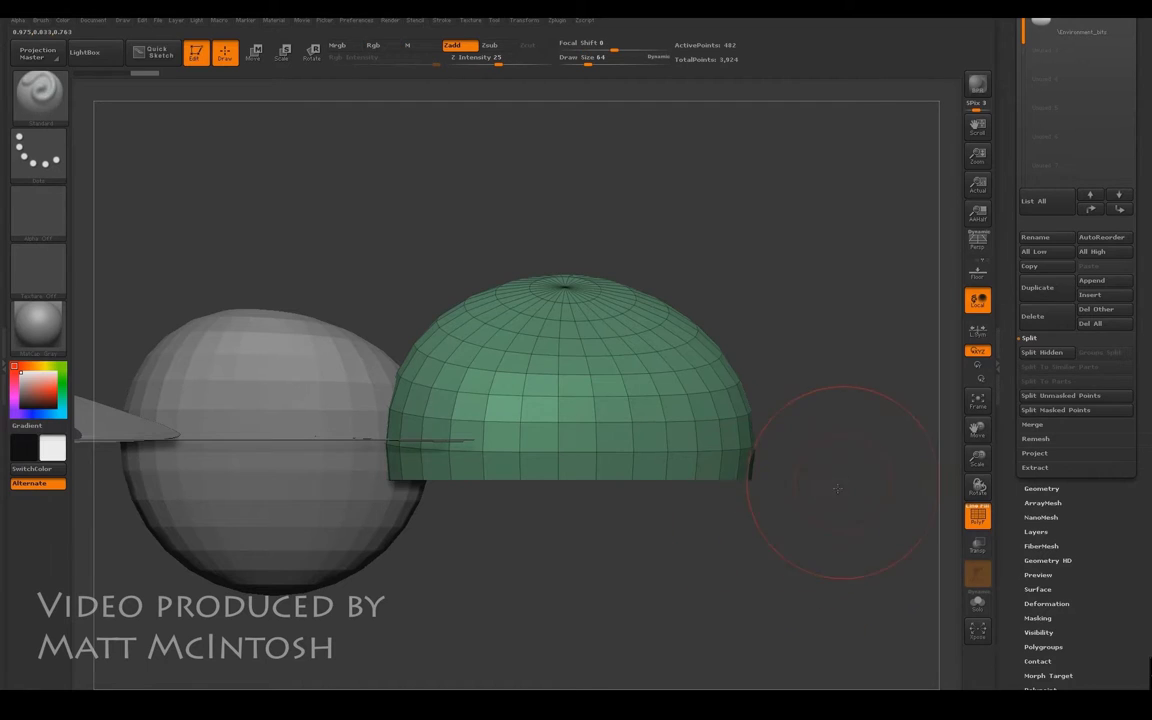
{"action": "left_click_drag", "start_coordinate": [828, 483], "coordinate": [522, 526]}
{"action": "left_click_drag", "start_coordinate": [820, 510], "coordinate": [811, 529]}
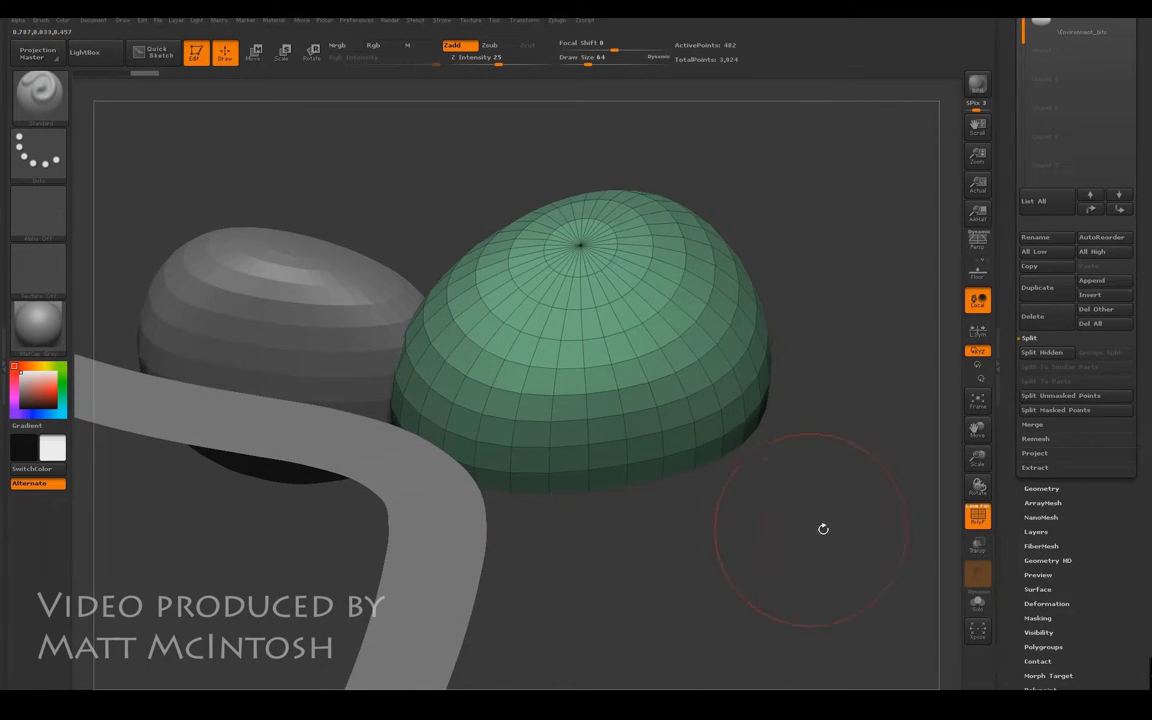
- Remesh the flattened larger rock with DynaMesh at a resolution of 248
{"action": "left_click", "coordinate": [1054, 489]}
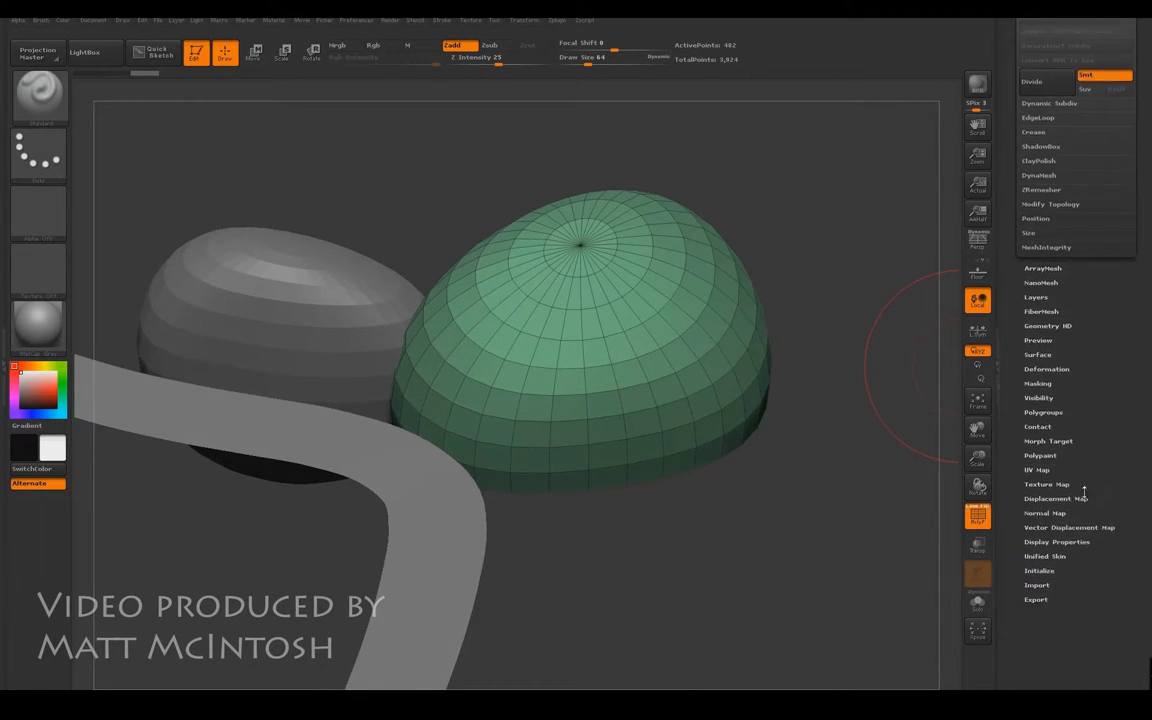
{"action": "left_click_drag", "start_coordinate": [1060, 489], "coordinate": [1082, 237]}
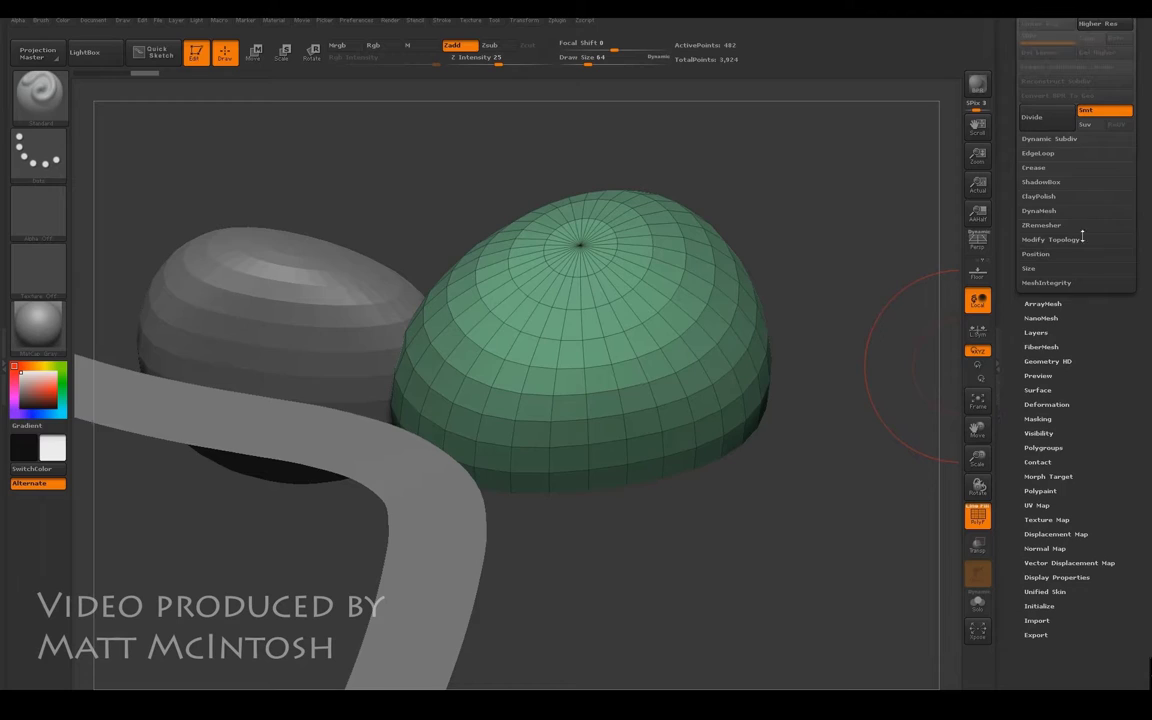
{"action": "left_click", "coordinate": [1040, 210]}
{"action": "left_click_drag", "start_coordinate": [1026, 258], "coordinate": [1029, 257]}
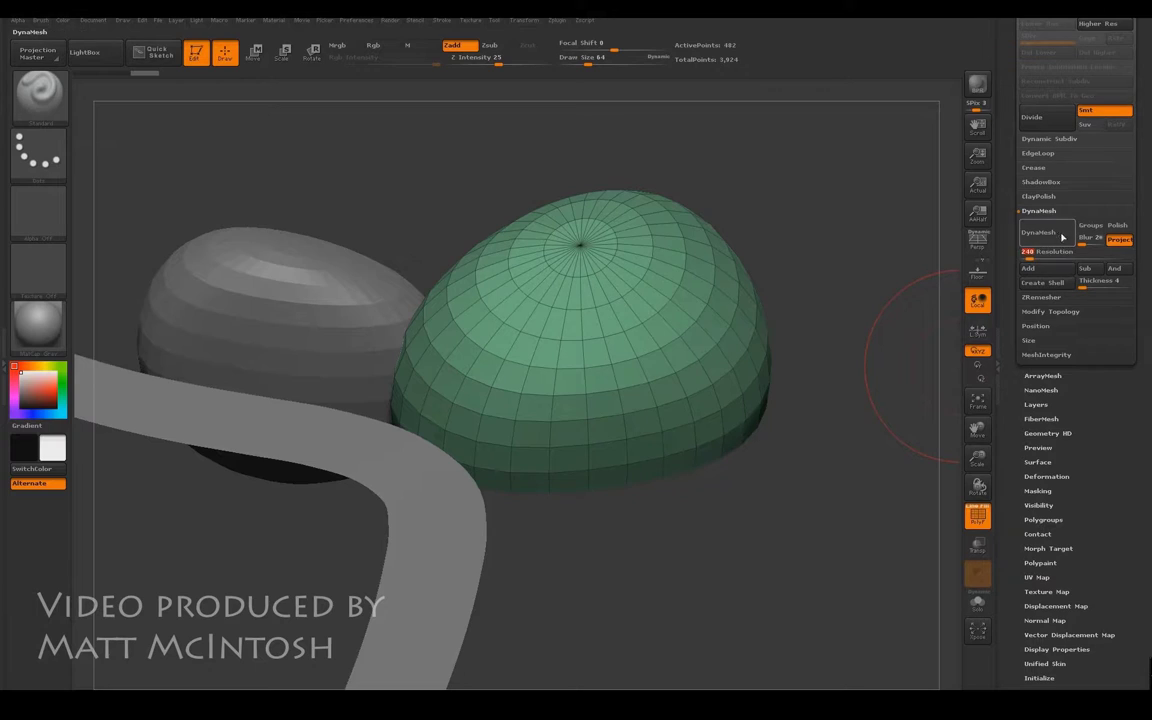
{"action": "left_click", "coordinate": [1046, 233]}
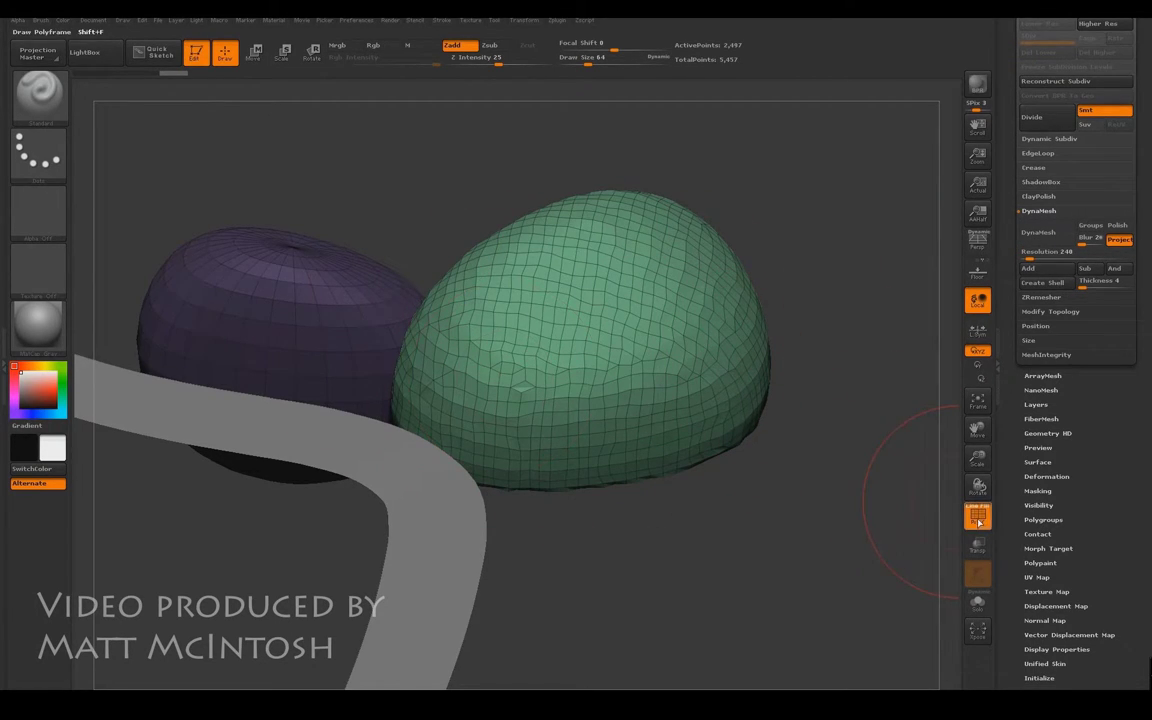
- Turn off the polyframe display and divide the larger rock's mesh twice for a denser surface
{"action": "left_click", "coordinate": [978, 516]}
{"action": "left_click_drag", "start_coordinate": [828, 406], "coordinate": [530, 360]}
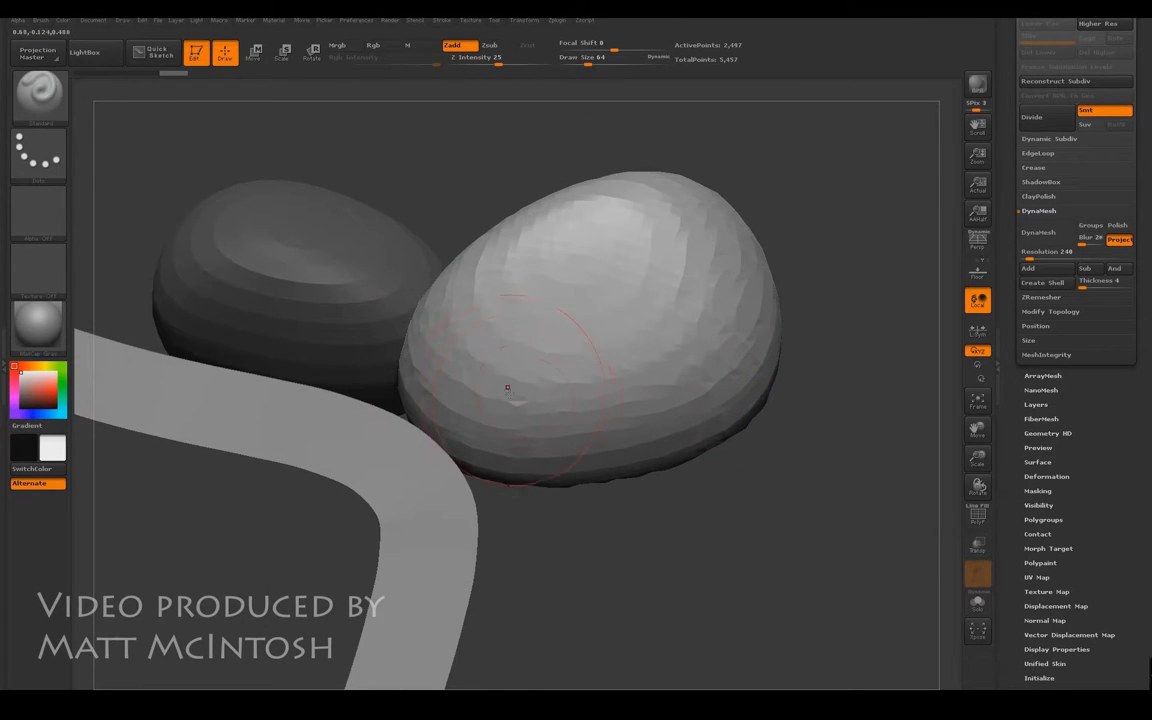
{"action": "left_click_drag", "start_coordinate": [808, 275], "coordinate": [906, 300]}
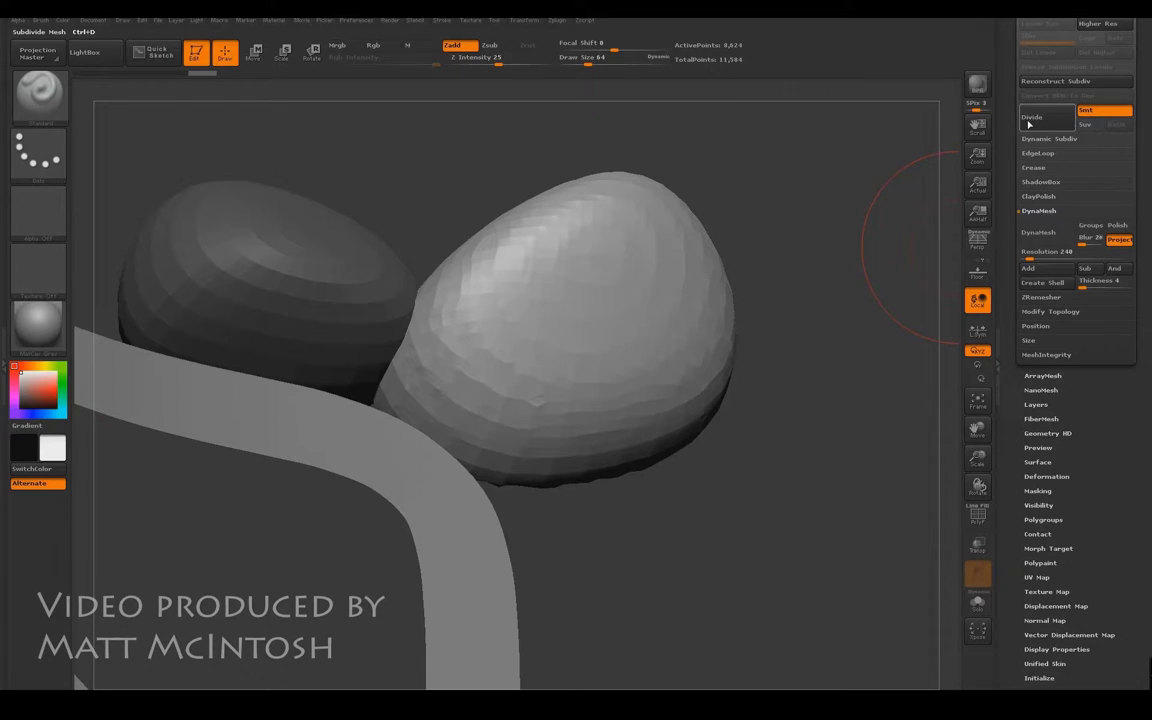
{"action": "left_click_drag", "start_coordinate": [792, 401], "coordinate": [876, 373]}
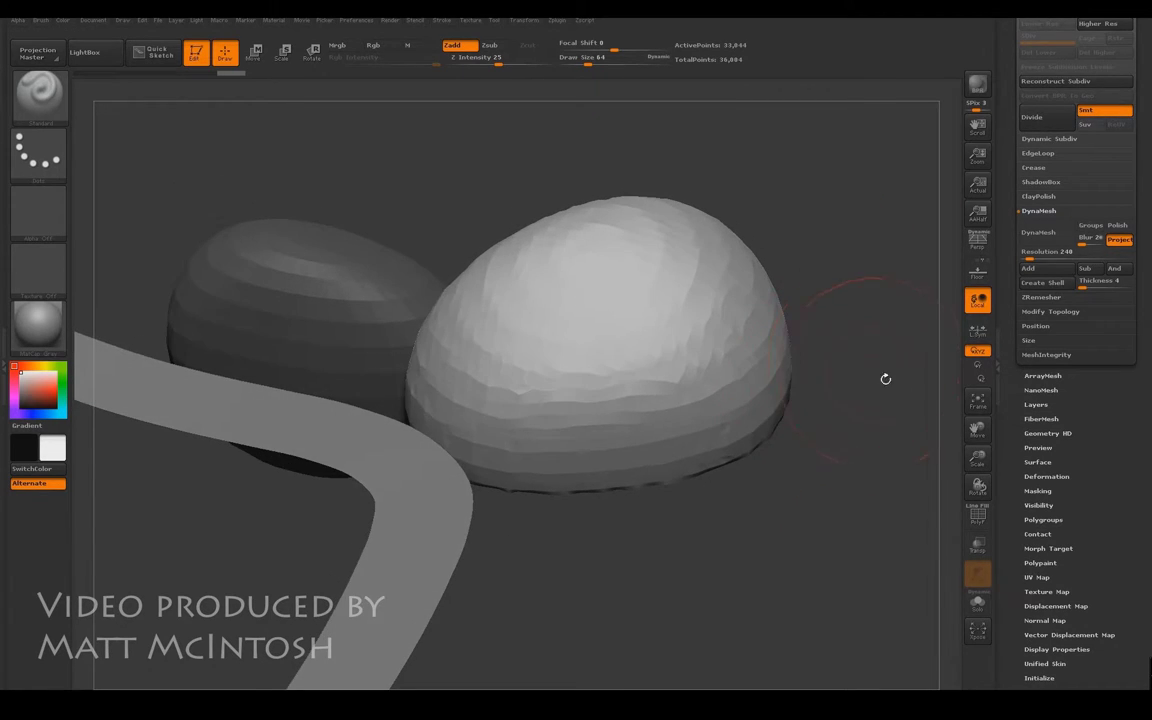
{"action": "left_click_drag", "start_coordinate": [981, 411], "coordinate": [825, 575]}
{"action": "left_click", "coordinate": [984, 519]}
{"action": "left_click", "coordinate": [984, 519]}
{"action": "left_click_drag", "start_coordinate": [879, 327], "coordinate": [857, 333]}
- Load the MalletFast brush from the LightBox Mallet brushes and change its stroke type to Color Spray
{"action": "left_click", "coordinate": [89, 57]}
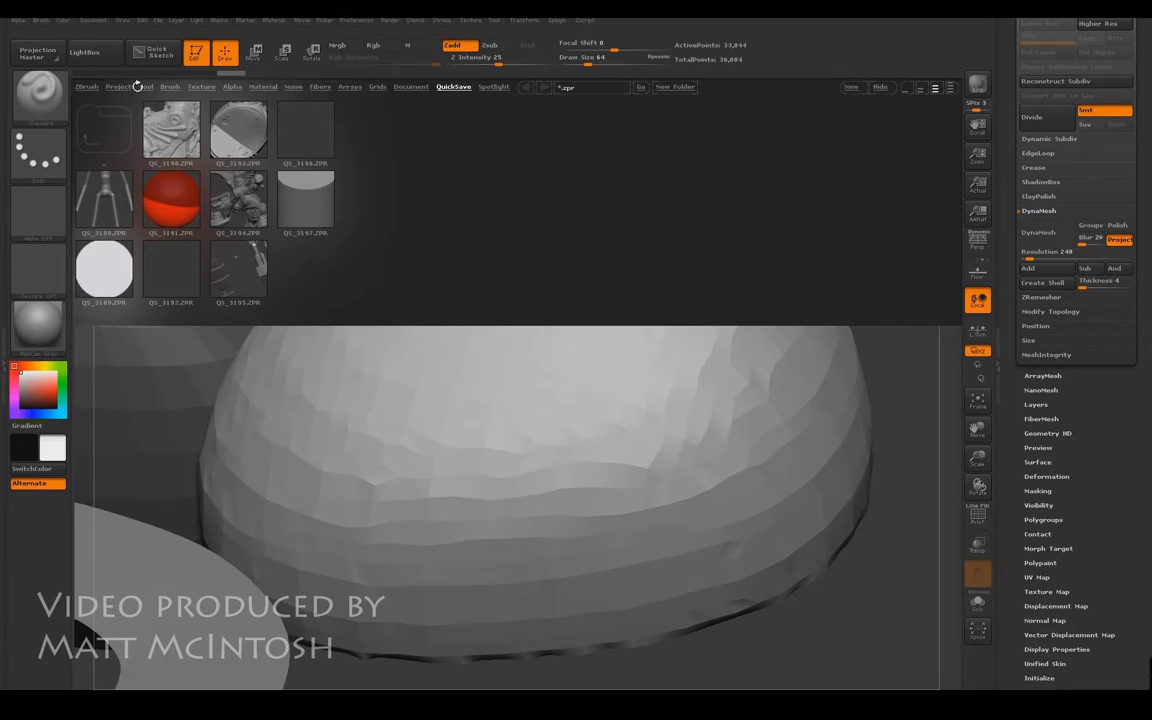
{"action": "left_click", "coordinate": [170, 87]}
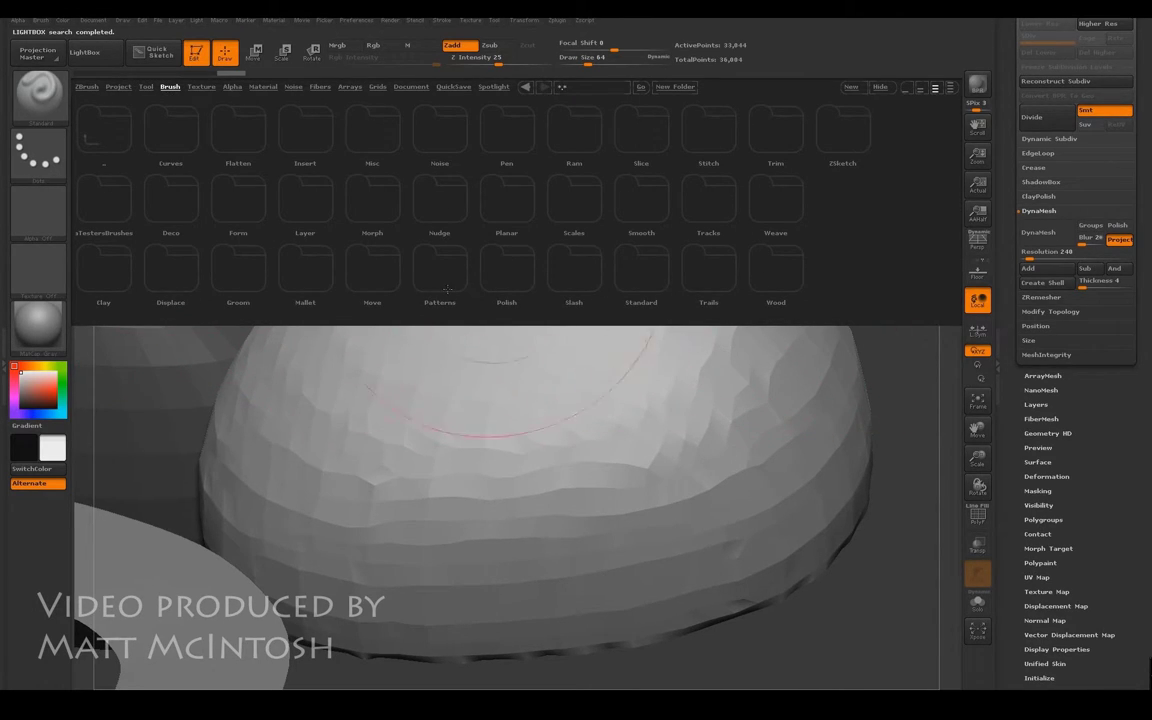
{"action": "left_click", "coordinate": [297, 283]}
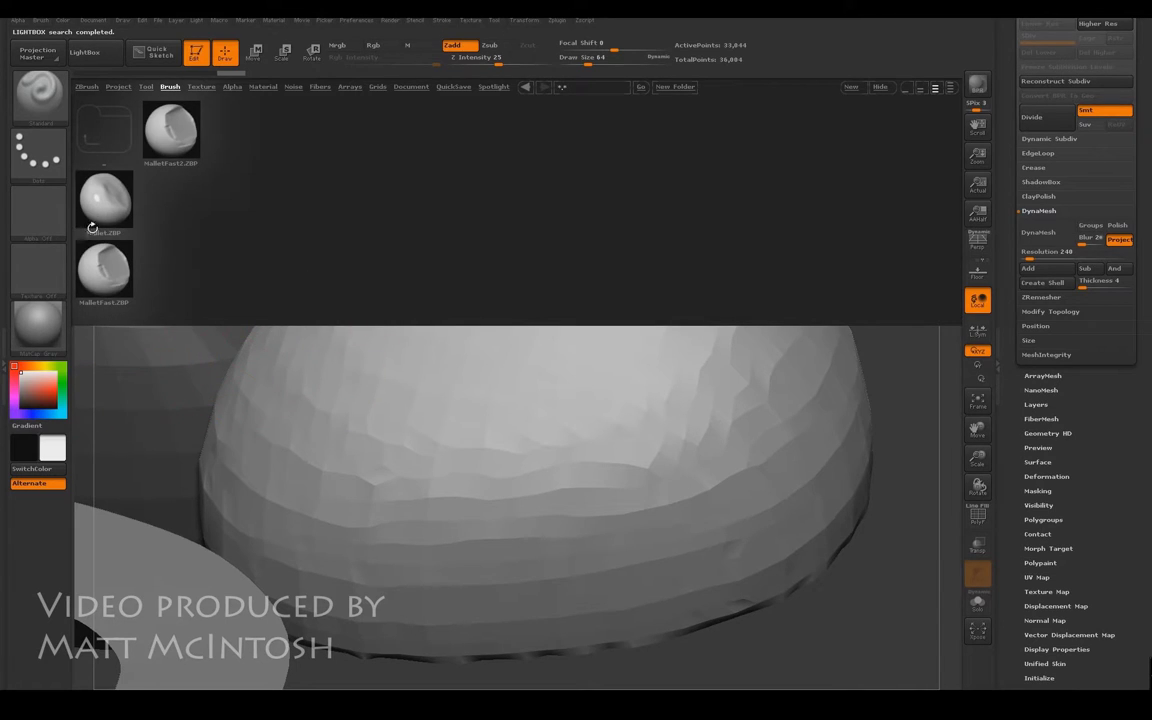
{"action": "double_click", "coordinate": [100, 265]}
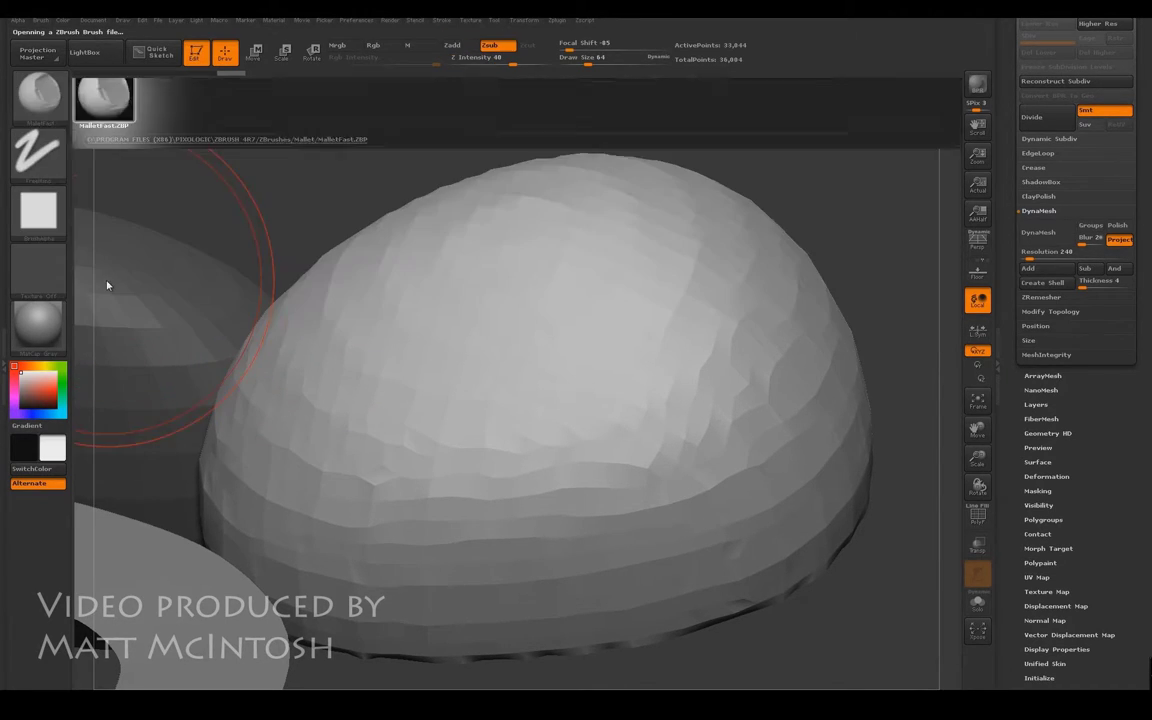
{"action": "left_click", "coordinate": [41, 160]}
{"action": "left_click", "coordinate": [283, 158]}
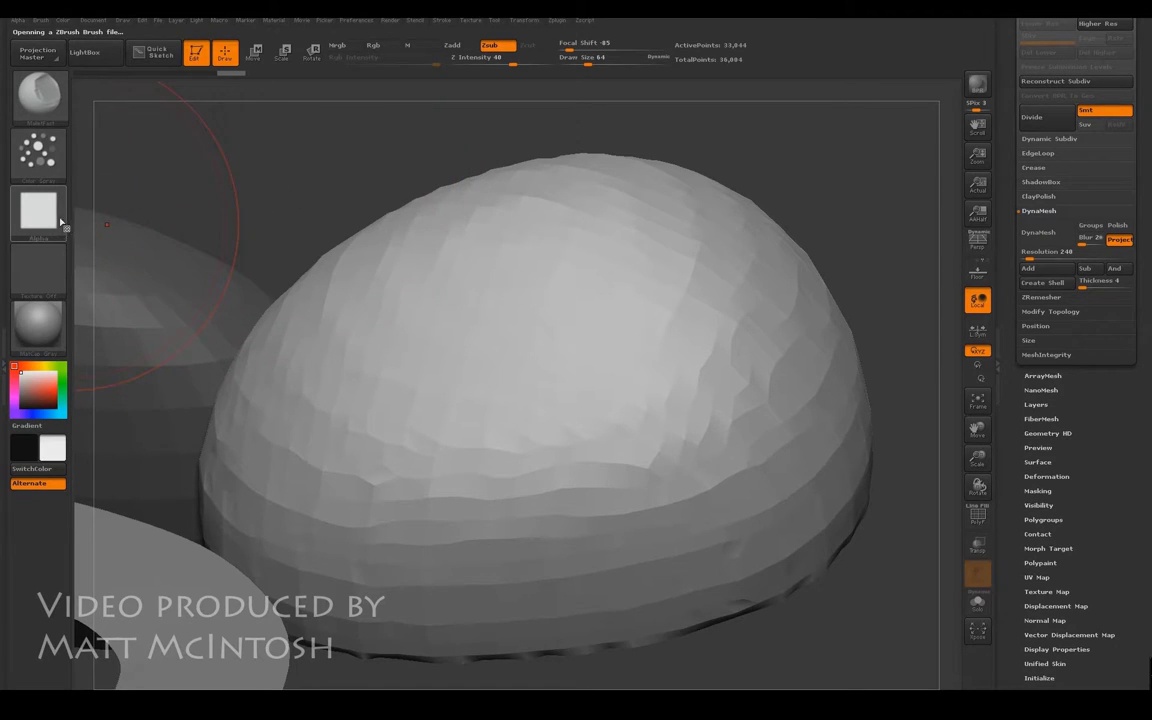
- Reduce the brush's draw size to 36 and its Z Intensity to 7
{"action": "mouse_move", "coordinate": [42, 224]}
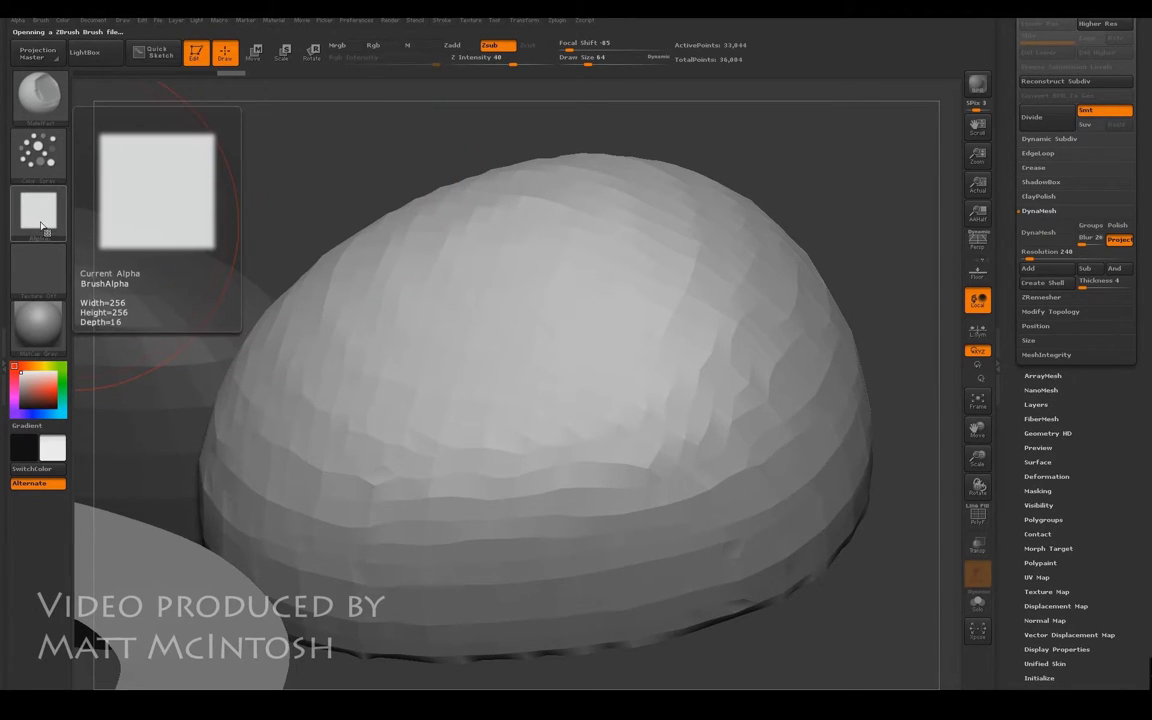
{"action": "key", "text": "bracketleft"}
{"action": "key", "text": "bracketleft"}
{"action": "key", "text": "bracketleft"}
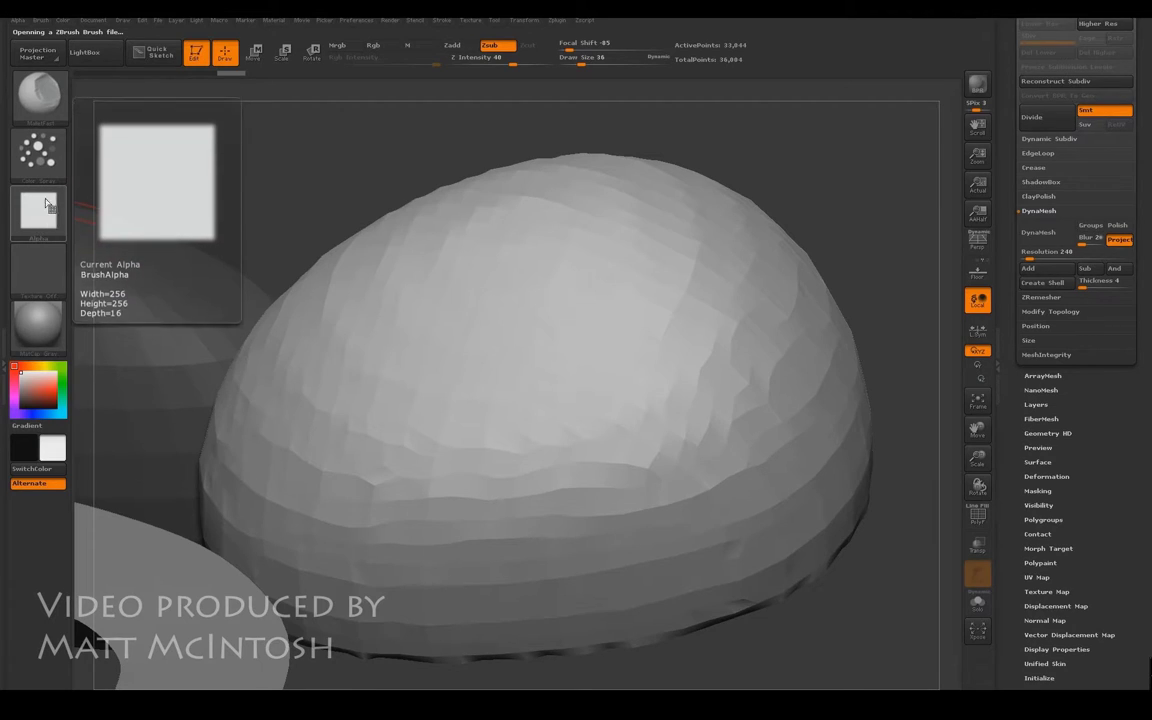
{"action": "left_click", "coordinate": [493, 58]}
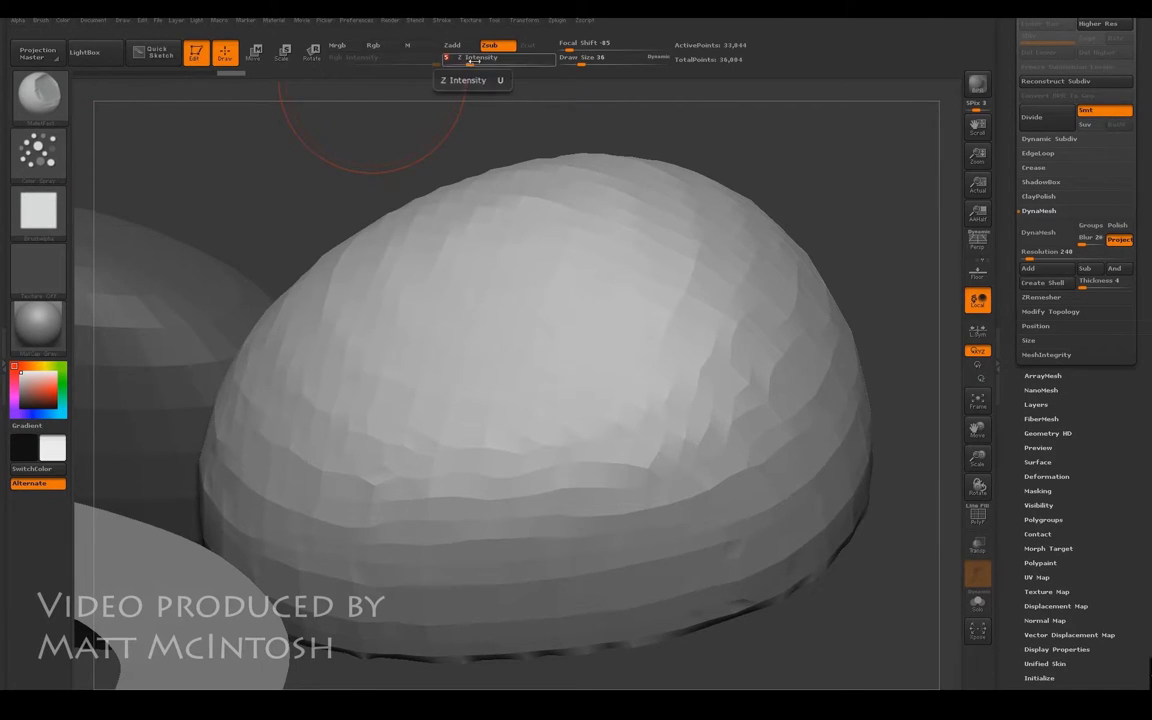
{"action": "left_click_drag", "start_coordinate": [470, 63], "coordinate": [474, 64]}
- Spray rough chipped texture across the larger rock's front face and the side facing away from the smaller rock
{"action": "mouse_move", "coordinate": [395, 394]}
{"action": "left_mouse_down"}
{"action": "mouse_move", "coordinate": [310, 420]}
{"action": "mouse_move", "coordinate": [380, 480]}
{"action": "mouse_move", "coordinate": [300, 540]}
{"action": "left_mouse_up"}
{"action": "mouse_move", "coordinate": [515, 539]}
{"action": "left_mouse_down"}
{"action": "mouse_move", "coordinate": [500, 325]}
{"action": "mouse_move", "coordinate": [689, 478]}
{"action": "mouse_move", "coordinate": [738, 340]}
{"action": "mouse_move", "coordinate": [610, 215]}
{"action": "left_mouse_up"}
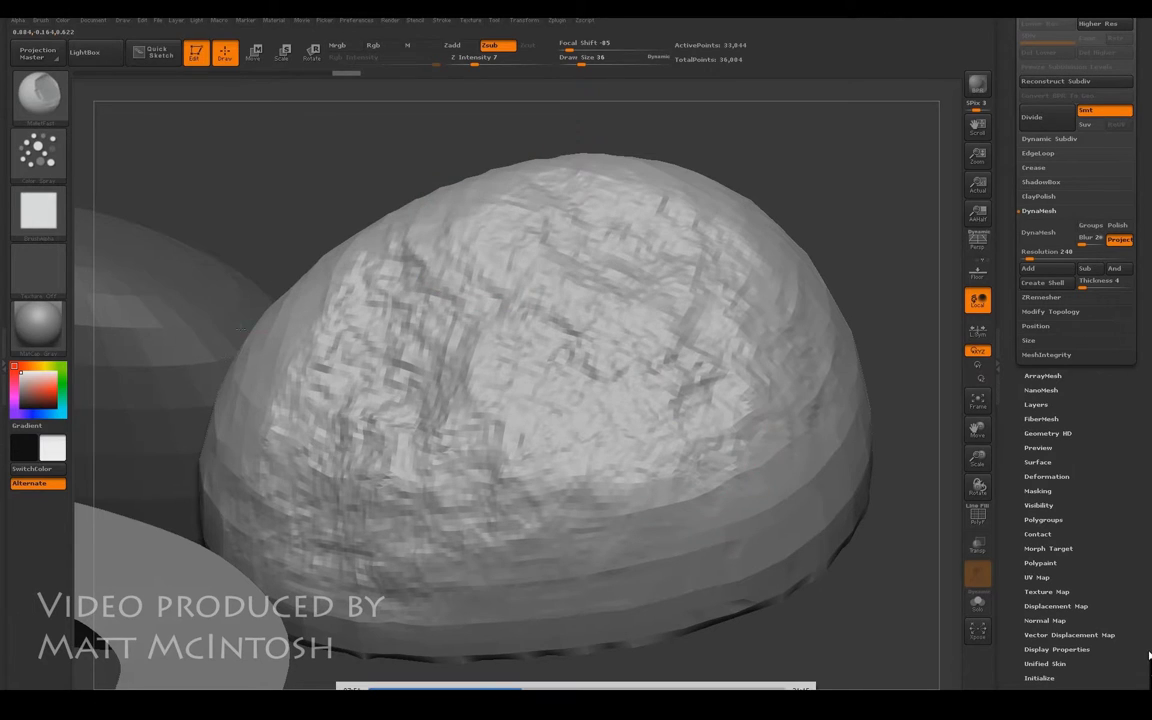
{"action": "mouse_move", "coordinate": [259, 172]}
{"action": "left_mouse_down"}
{"action": "mouse_move", "coordinate": [190, 310]}
{"action": "mouse_move", "coordinate": [238, 312]}
{"action": "mouse_move", "coordinate": [195, 245]}
{"action": "mouse_move", "coordinate": [155, 213]}
{"action": "left_mouse_up"}
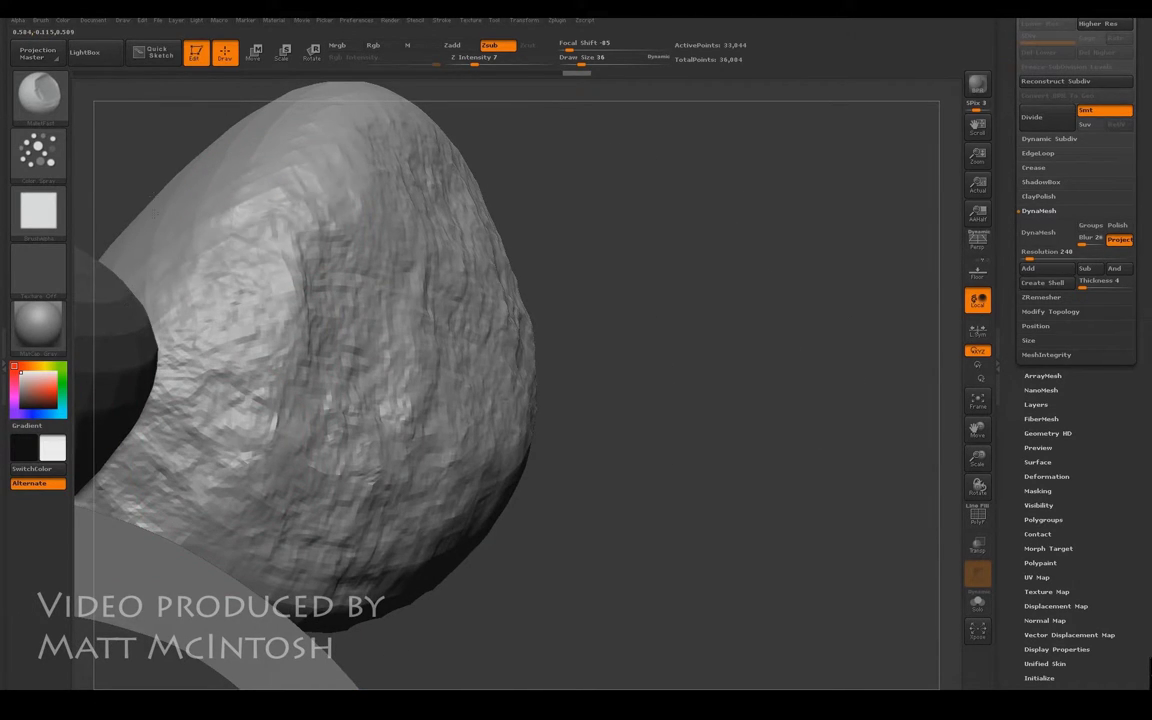
{"action": "left_click_drag", "start_coordinate": [612, 265], "coordinate": [729, 317]}
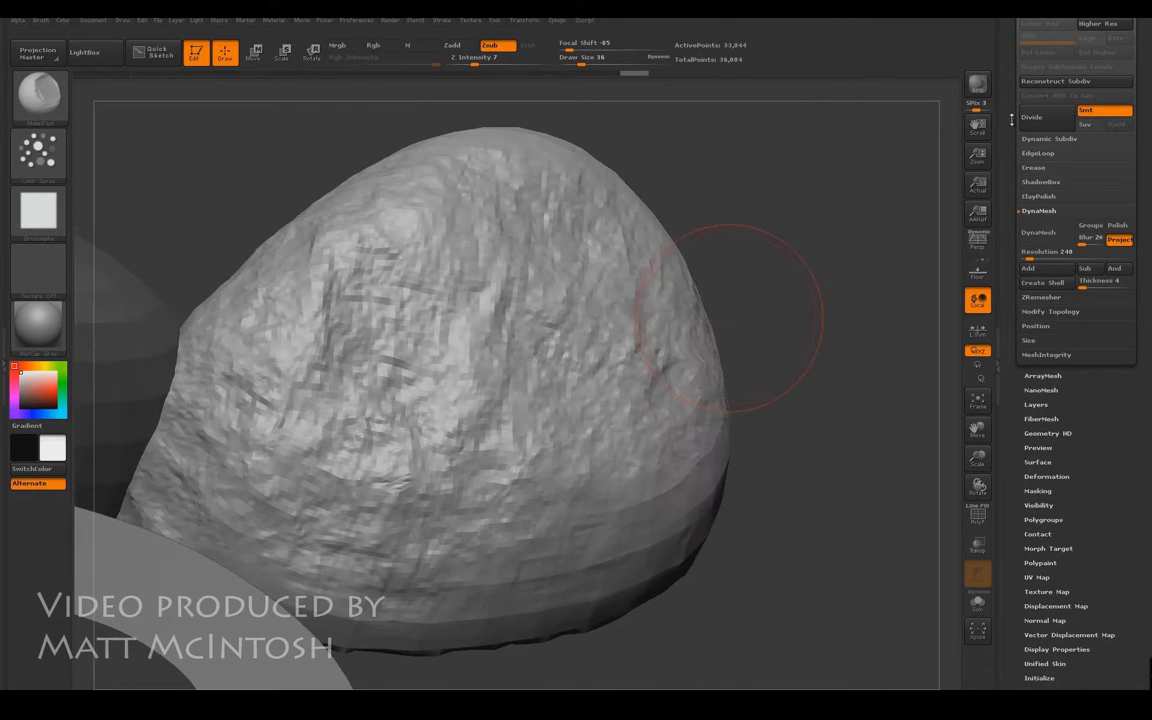
- Divide the larger rock once more and spray finer chipped detail over its front face and lower edge
{"action": "left_click", "coordinate": [1048, 127]}
{"action": "left_click_drag", "start_coordinate": [789, 219], "coordinate": [859, 231]}
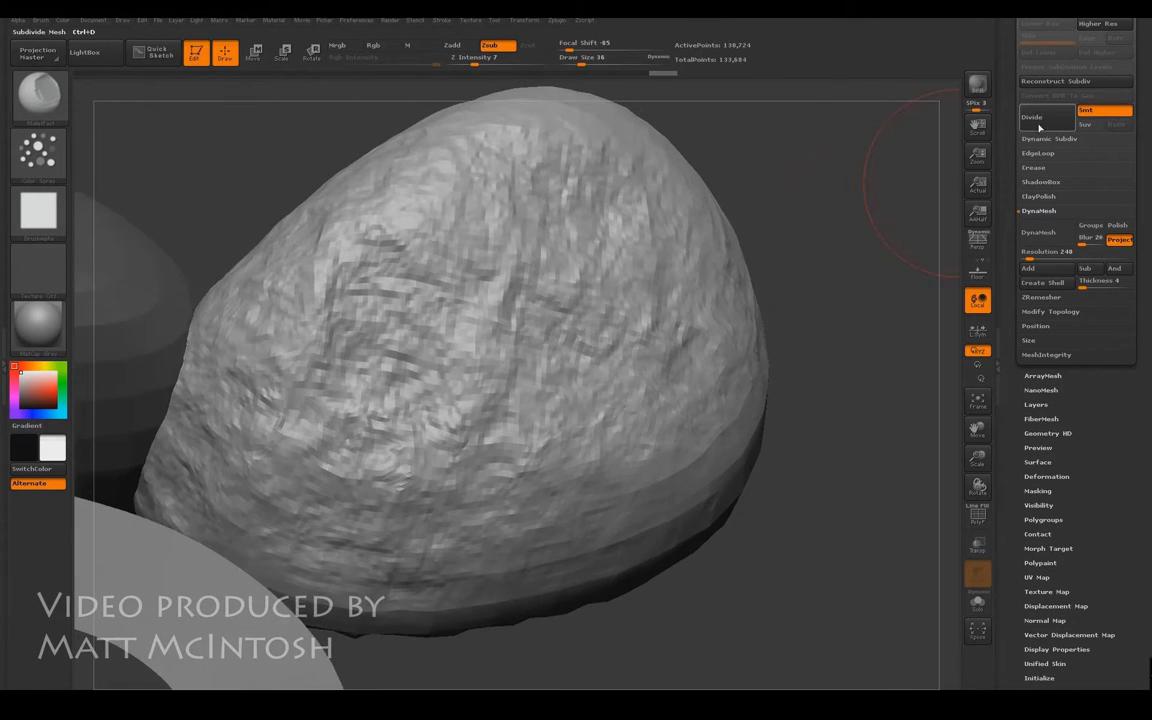
{"action": "mouse_move", "coordinate": [600, 280]}
{"action": "left_mouse_down"}
{"action": "mouse_move", "coordinate": [320, 355]}
{"action": "mouse_move", "coordinate": [390, 415]}
{"action": "mouse_move", "coordinate": [300, 400]}
{"action": "mouse_move", "coordinate": [517, 313]}
{"action": "left_mouse_up"}
{"action": "mouse_move", "coordinate": [385, 400]}
{"action": "left_mouse_down"}
{"action": "mouse_move", "coordinate": [455, 230]}
{"action": "mouse_move", "coordinate": [360, 300]}
{"action": "left_mouse_up"}
{"action": "left_click_drag", "start_coordinate": [220, 400], "coordinate": [250, 510]}
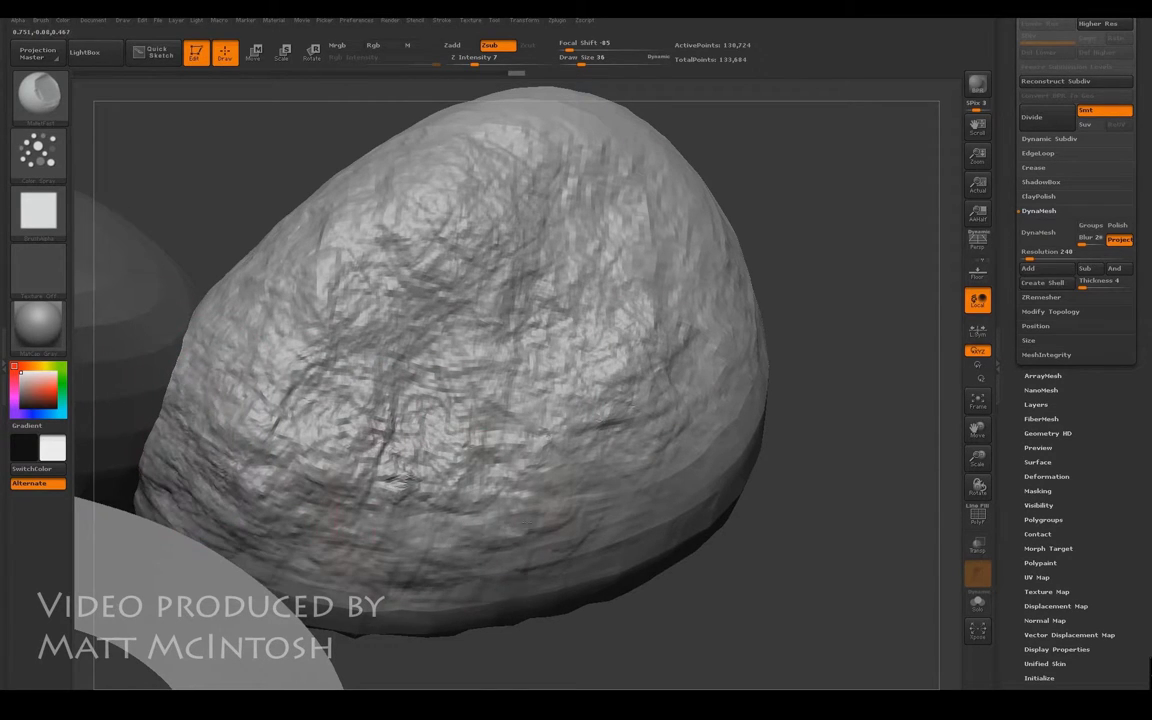
{"action": "left_click_drag", "start_coordinate": [540, 500], "coordinate": [398, 535]}
{"action": "left_click_drag", "start_coordinate": [753, 548], "coordinate": [746, 476]}
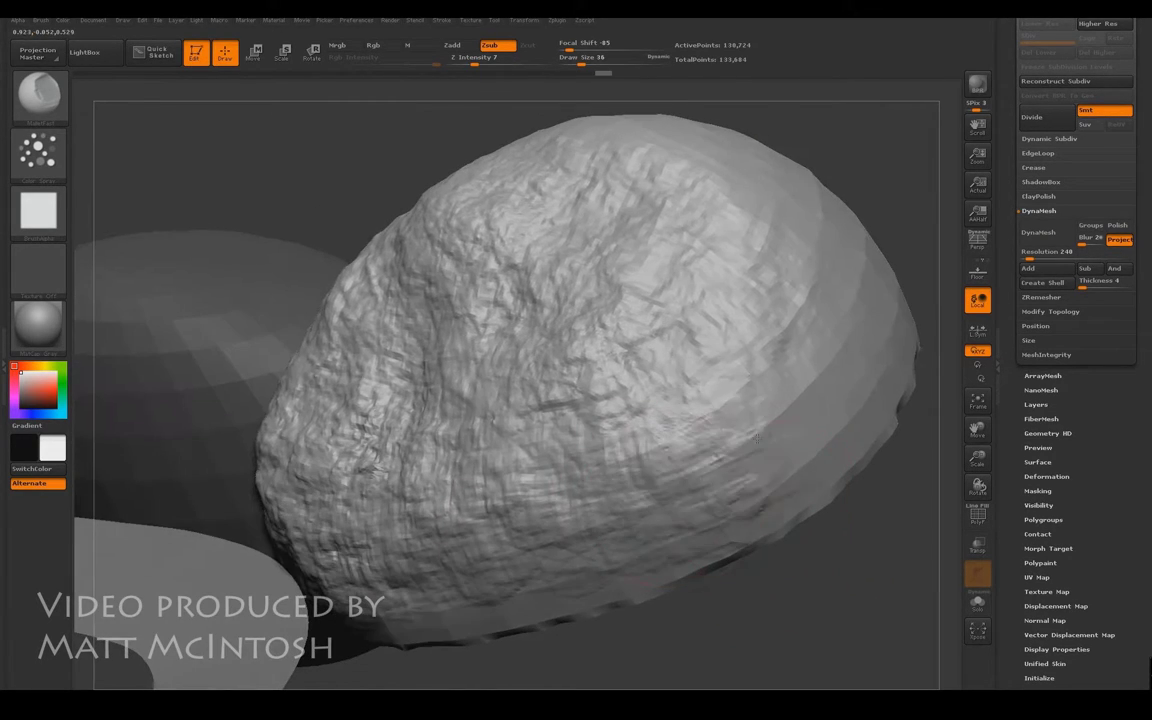
- Continue spraying chipped texture over the larger rock's crown, working around toward its untextured back
{"action": "left_click_drag", "start_coordinate": [600, 290], "coordinate": [430, 290]}
{"action": "left_click_drag", "start_coordinate": [450, 205], "coordinate": [690, 190]}
{"action": "left_click_drag", "start_coordinate": [640, 120], "coordinate": [740, 260]}
{"action": "left_click_drag", "start_coordinate": [690, 220], "coordinate": [560, 175]}
{"action": "left_click_drag", "start_coordinate": [886, 186], "coordinate": [896, 225]}
{"action": "mouse_move", "coordinate": [966, 441]}
{"action": "left_mouse_down"}
{"action": "mouse_move", "coordinate": [861, 393]}
{"action": "mouse_move", "coordinate": [815, 355]}
{"action": "mouse_move", "coordinate": [756, 340]}
{"action": "mouse_move", "coordinate": [856, 424]}
{"action": "mouse_move", "coordinate": [838, 426]}
{"action": "left_mouse_up"}
{"action": "mouse_move", "coordinate": [506, 404]}
{"action": "left_mouse_down"}
{"action": "mouse_move", "coordinate": [501, 486]}
{"action": "mouse_move", "coordinate": [600, 478]}
{"action": "left_mouse_up"}
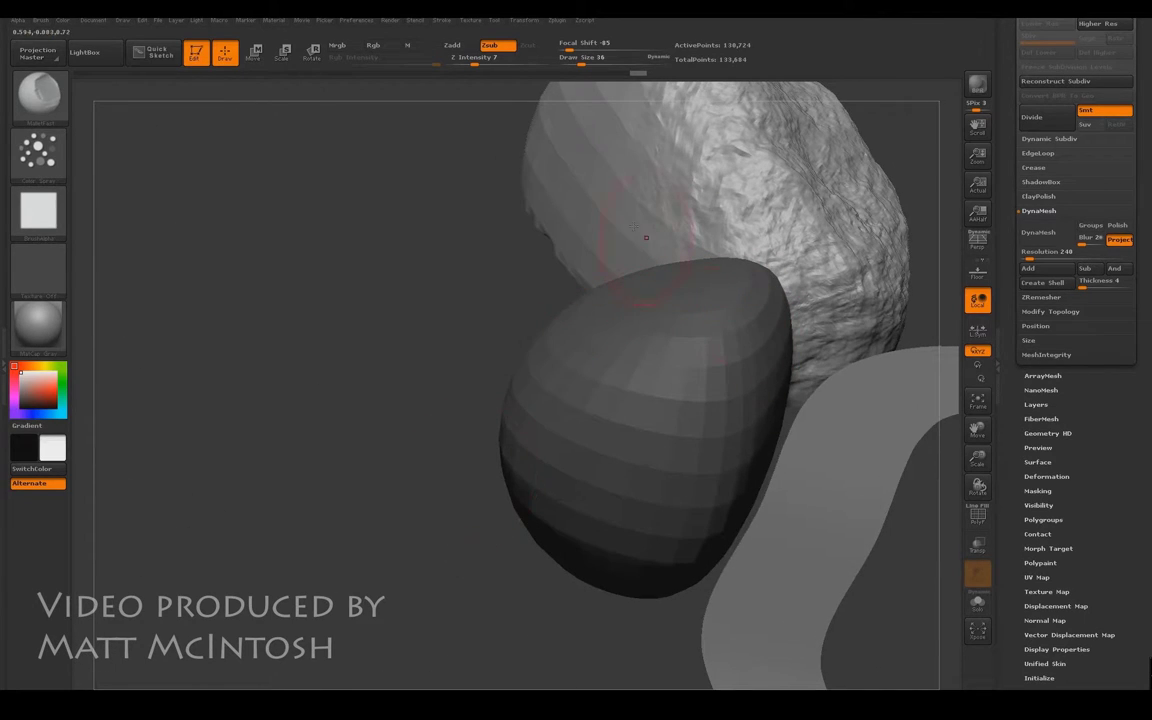
- Spray chipped texture over the larger rock's remaining smooth back, including the area behind the smaller rock
{"action": "left_click_drag", "start_coordinate": [339, 341], "coordinate": [736, 378]}
{"action": "mouse_move", "coordinate": [913, 370]}
{"action": "left_mouse_down"}
{"action": "mouse_move", "coordinate": [895, 496]}
{"action": "mouse_move", "coordinate": [643, 386]}
{"action": "mouse_move", "coordinate": [575, 485]}
{"action": "left_mouse_up"}
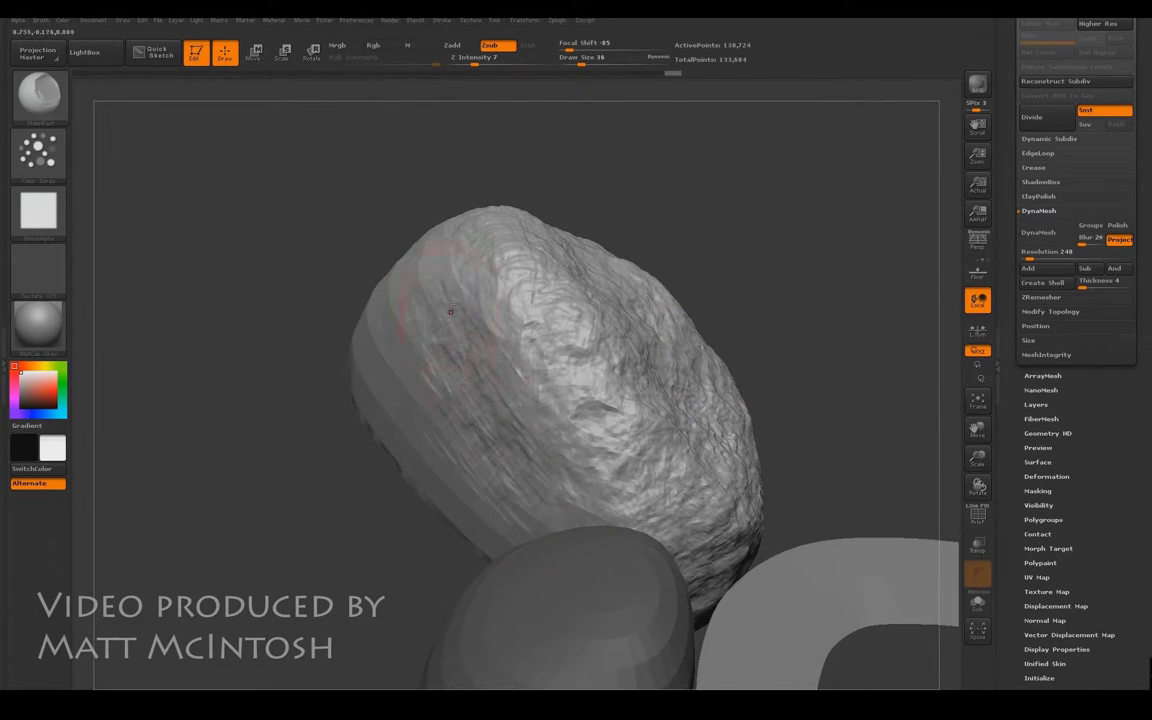
{"action": "mouse_move", "coordinate": [467, 273]}
{"action": "left_mouse_down"}
{"action": "mouse_move", "coordinate": [370, 335]}
{"action": "mouse_move", "coordinate": [430, 450]}
{"action": "mouse_move", "coordinate": [573, 506]}
{"action": "left_mouse_up"}
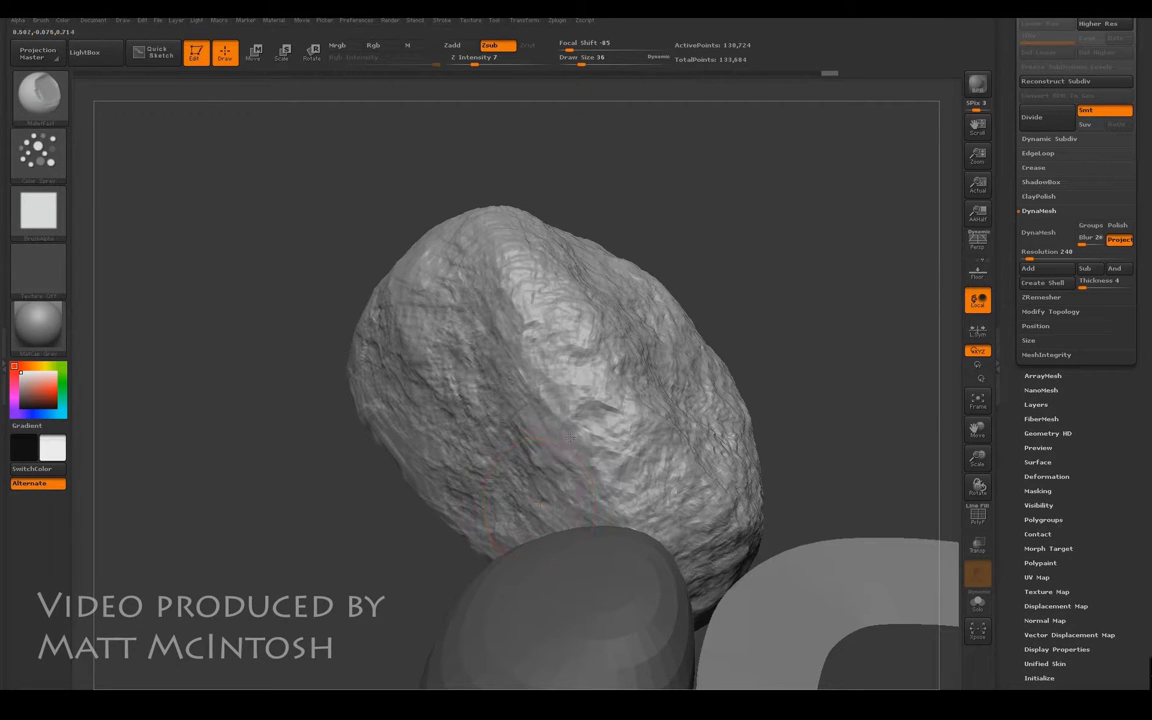
{"action": "left_click_drag", "start_coordinate": [206, 321], "coordinate": [397, 253]}
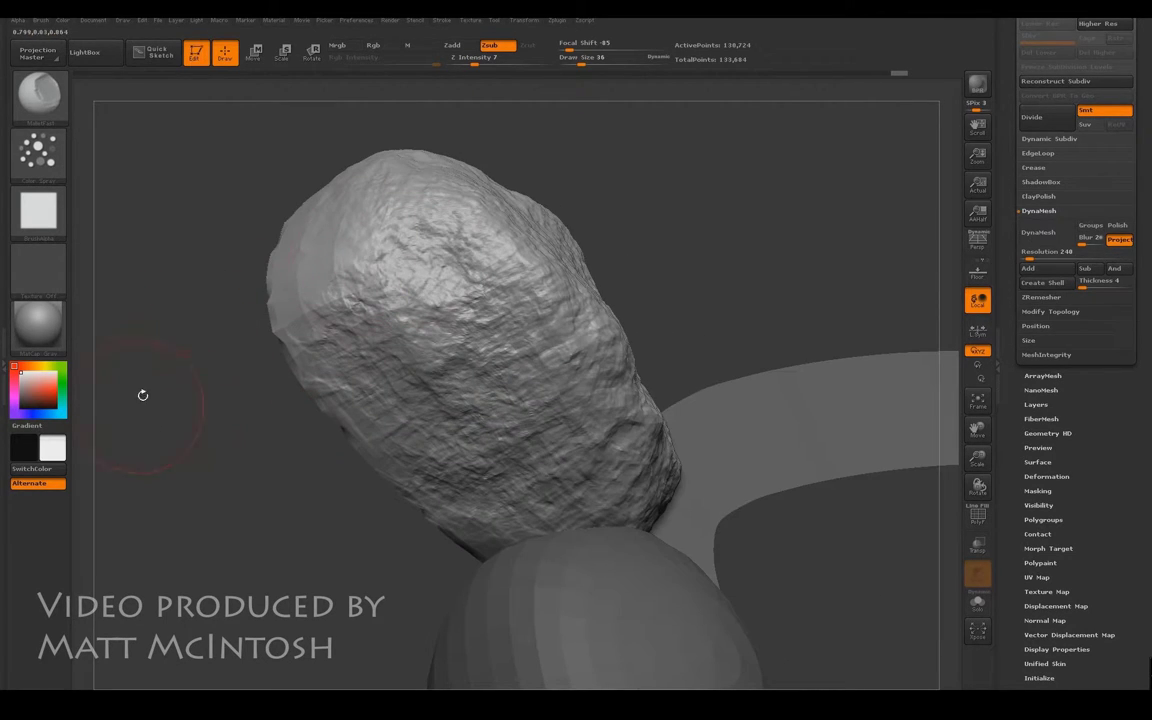
{"action": "left_click_drag", "start_coordinate": [136, 404], "coordinate": [373, 243]}
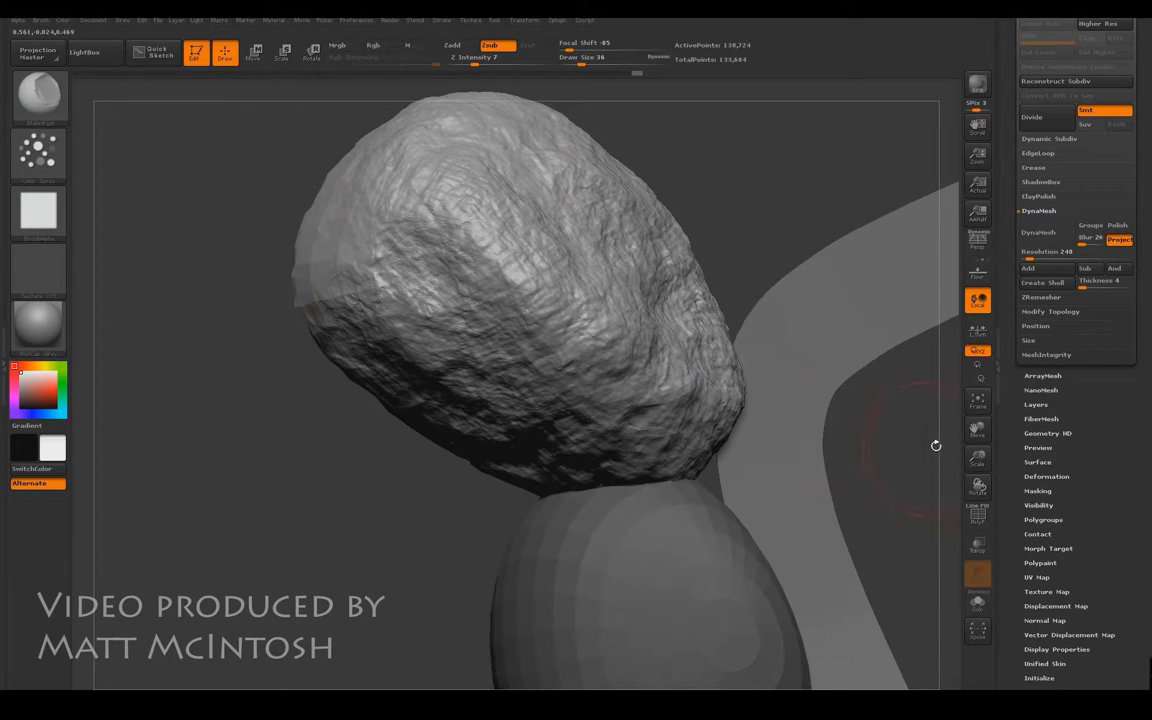
{"action": "left_click_drag", "start_coordinate": [930, 437], "coordinate": [624, 390]}
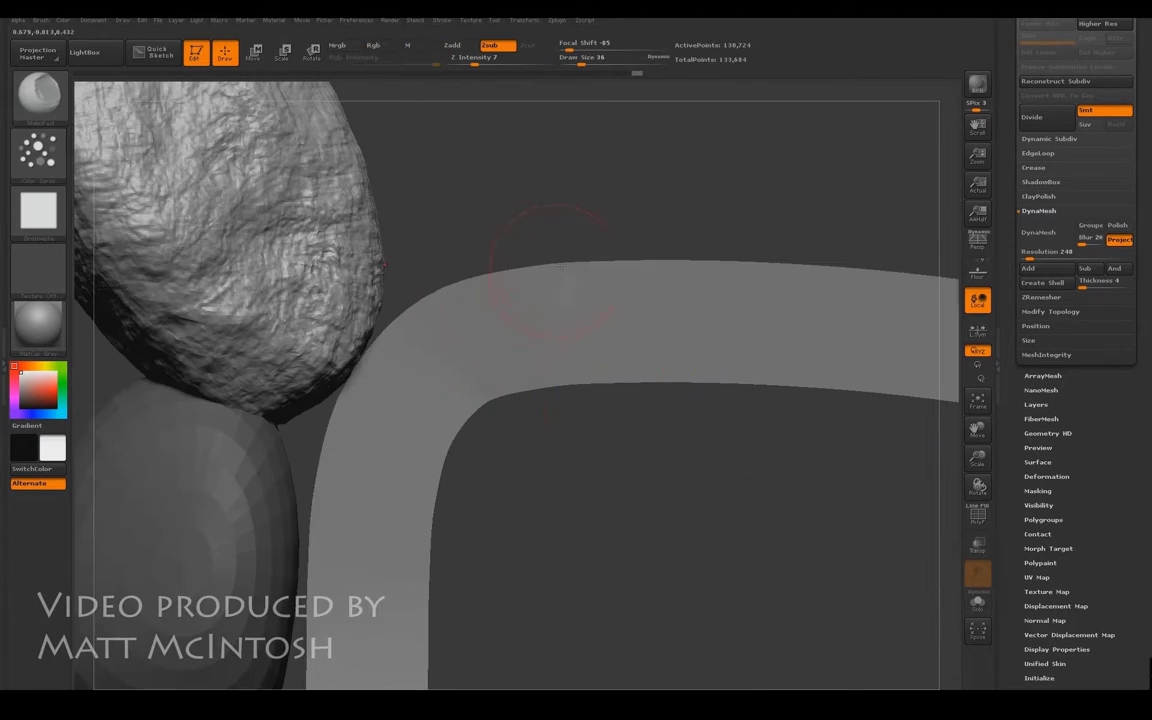
{"action": "left_click_drag", "start_coordinate": [594, 538], "coordinate": [617, 456]}
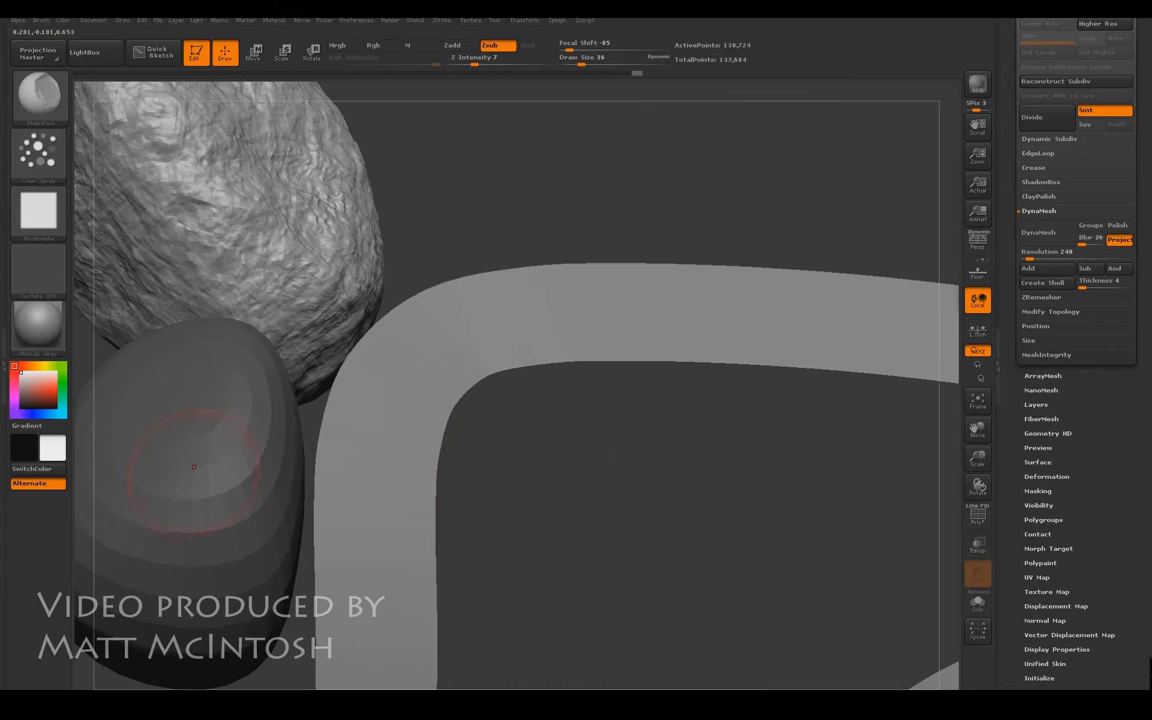
- Activate the smaller rock's subtool and flatten its underside with a straight ClipCurve cut just below track level
{"action": "left_click_drag", "start_coordinate": [965, 424], "coordinate": [1145, 370]}
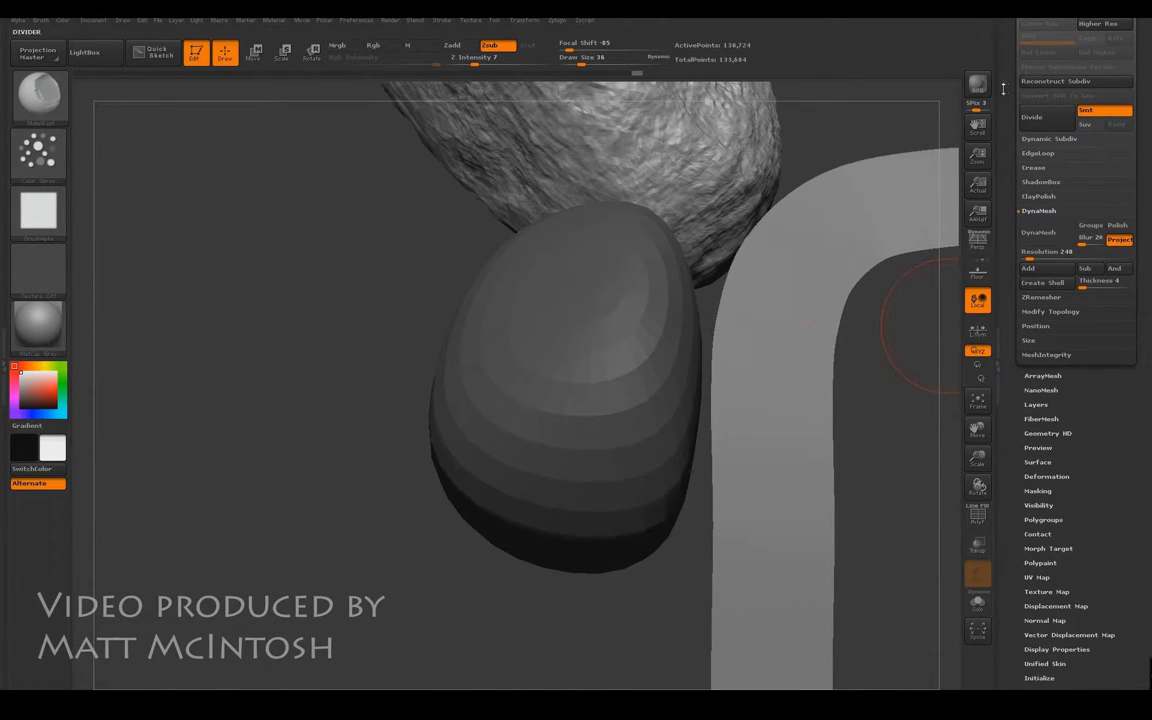
{"action": "left_click_drag", "start_coordinate": [1003, 89], "coordinate": [1002, 234]}
{"action": "left_click", "coordinate": [1050, 262]}
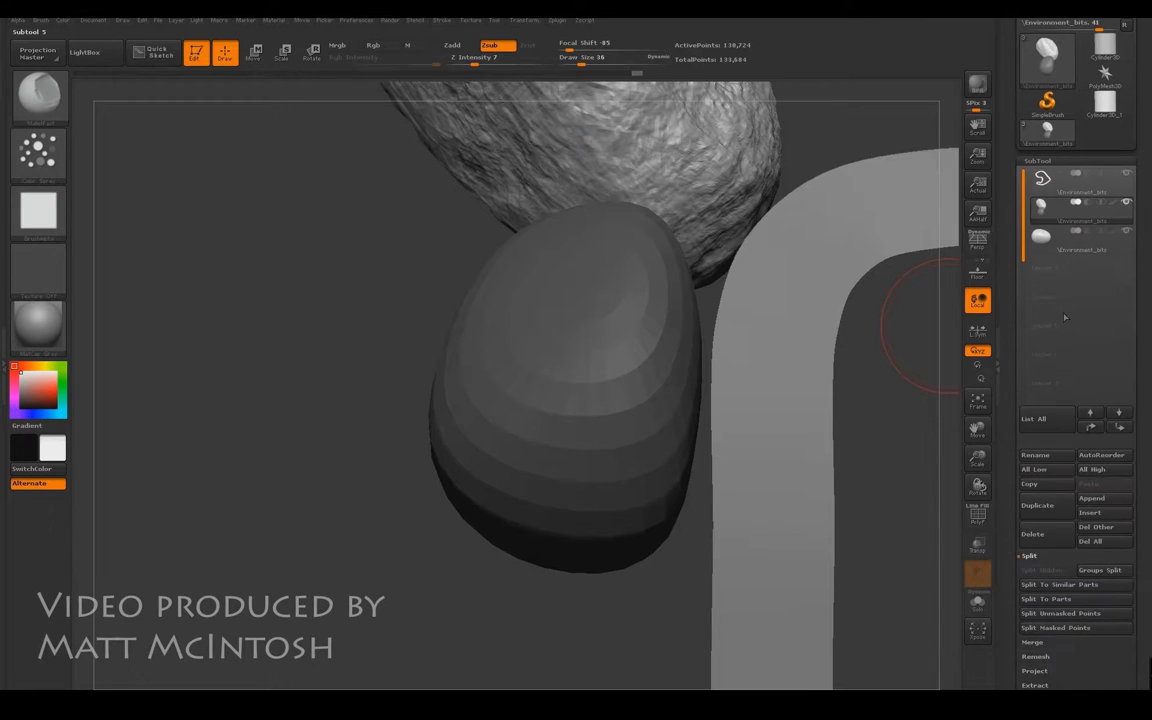
{"action": "left_click", "coordinate": [1034, 244]}
{"action": "left_click_drag", "start_coordinate": [383, 527], "coordinate": [356, 447]}
{"action": "mouse_move", "coordinate": [771, 343]}
{"action": "left_mouse_down"}
{"action": "mouse_move", "coordinate": [760, 300]}
{"action": "mouse_move", "coordinate": [782, 284]}
{"action": "mouse_move", "coordinate": [782, 314]}
{"action": "left_mouse_up"}
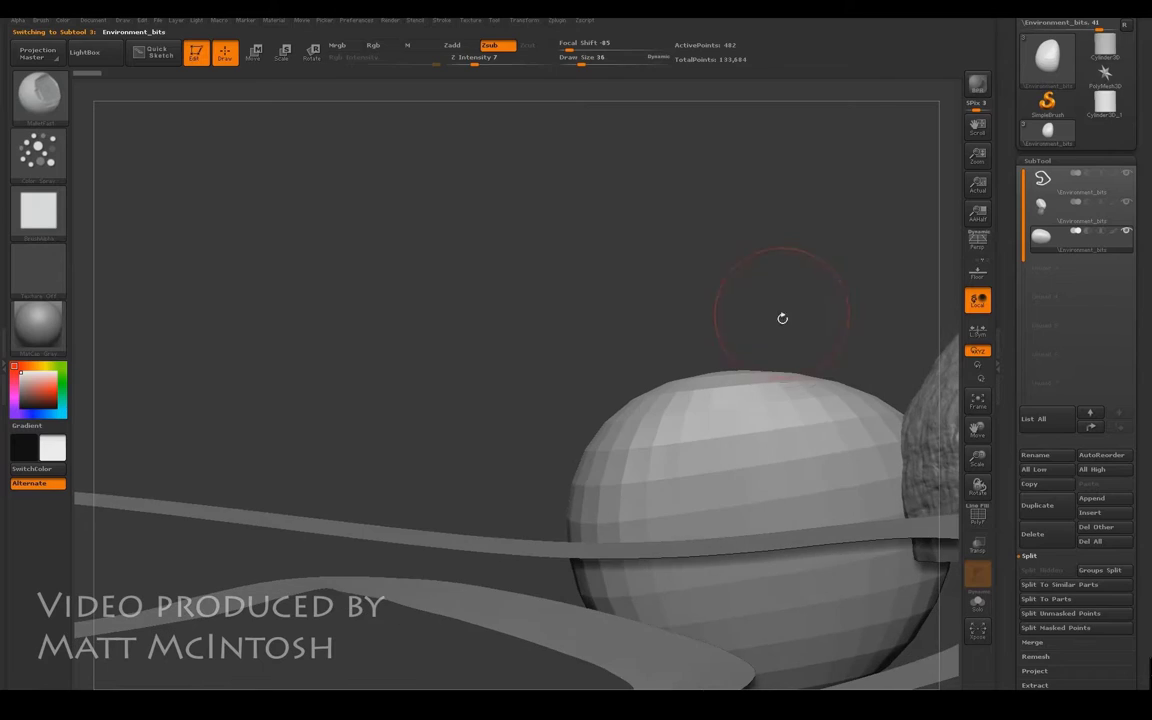
{"action": "mouse_move", "coordinate": [458, 526]}
{"action": "left_mouse_down", "text": "ctrl+shift"}
{"action": "mouse_move", "coordinate": [678, 562]}
{"action": "mouse_move", "coordinate": [358, 574]}
{"action": "mouse_move", "coordinate": [850, 556]}
{"action": "mouse_move", "coordinate": [931, 541]}
{"action": "mouse_move", "coordinate": [775, 525]}
{"action": "mouse_move", "coordinate": [420, 540]}
{"action": "left_mouse_up", "text": "ctrl+shift"}
{"action": "left_click_drag", "start_coordinate": [470, 352], "coordinate": [339, 424], "text": "ctrl"}
{"action": "left_click_drag", "start_coordinate": [476, 424], "coordinate": [484, 432], "text": "alt"}
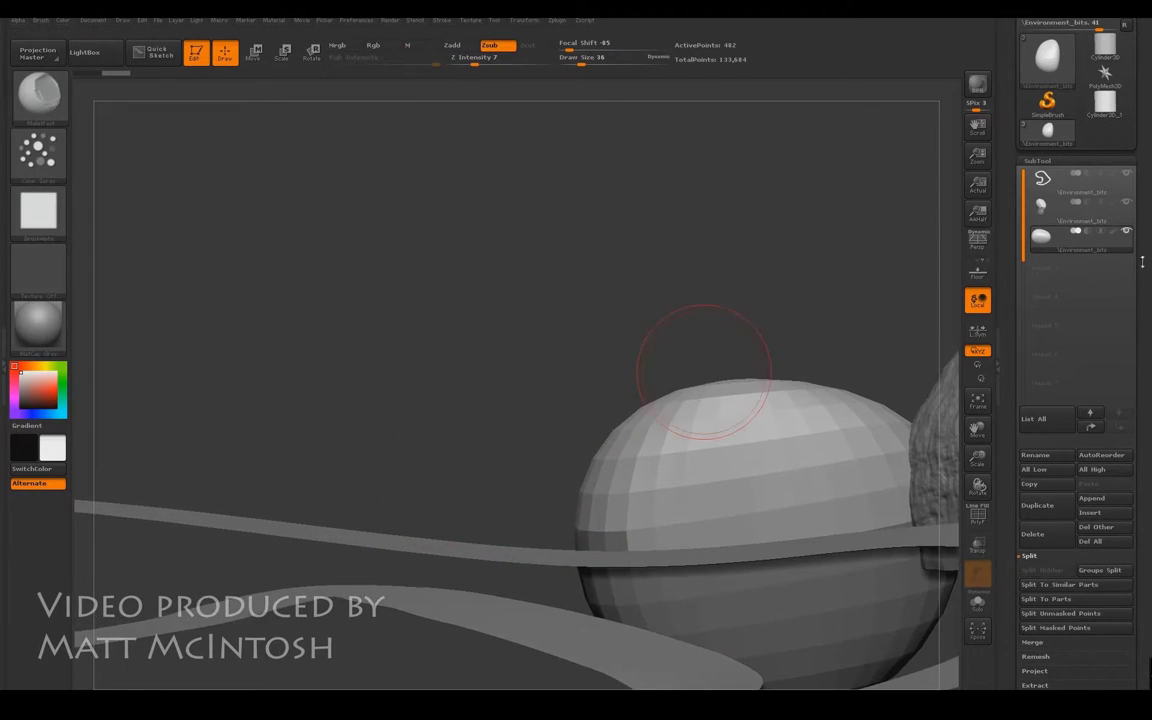
{"action": "left_click_drag", "start_coordinate": [985, 427], "coordinate": [803, 391]}
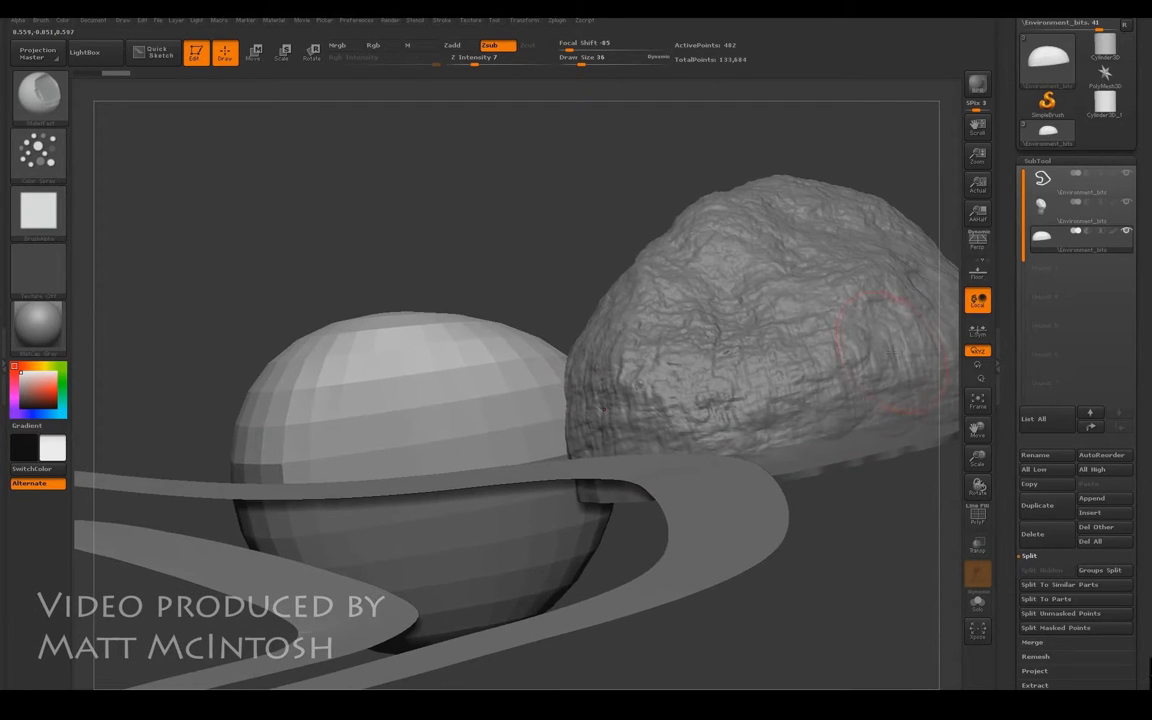
- Hide the larger rock and track subtools so only the smaller rock is displayed
{"action": "left_click", "coordinate": [1128, 200]}
{"action": "left_click", "coordinate": [1127, 174]}
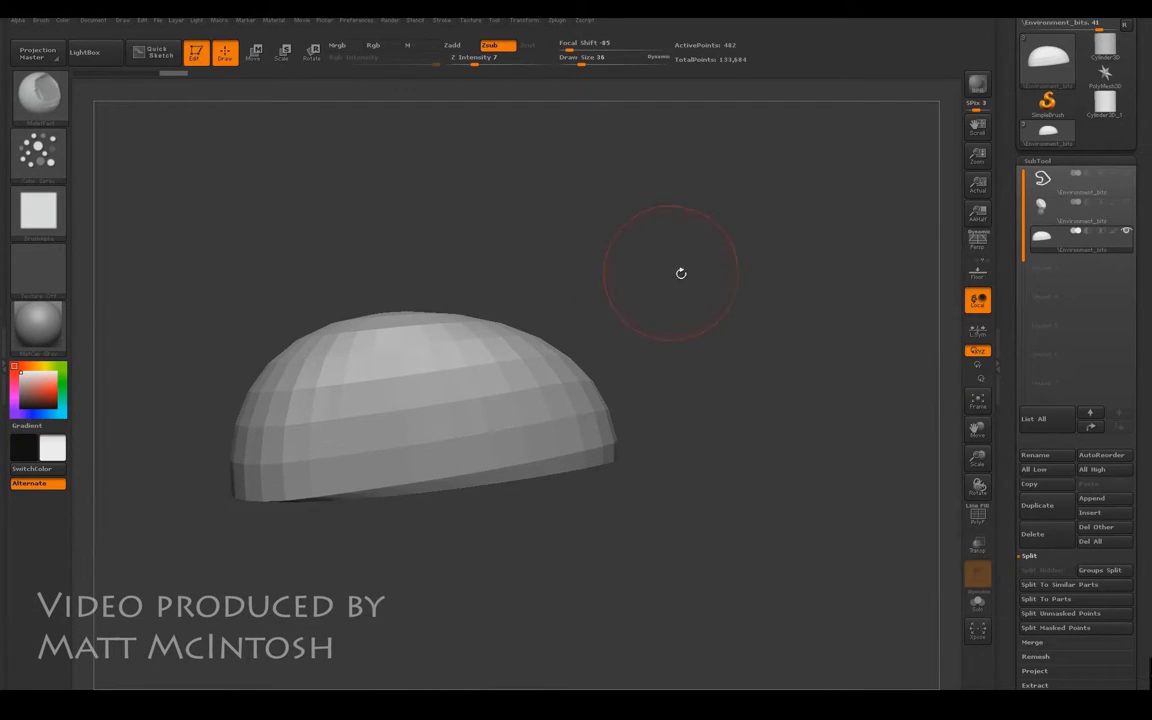
{"action": "left_click_drag", "start_coordinate": [728, 286], "coordinate": [738, 288]}
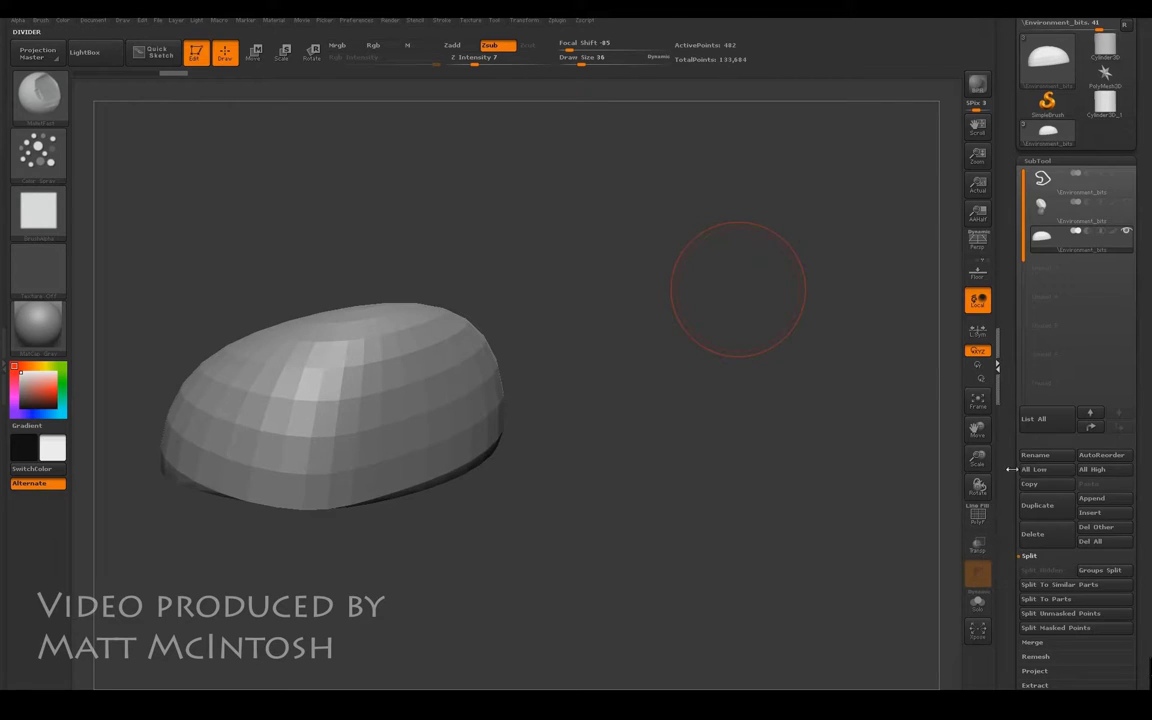
- Remesh the smaller rock with DynaMesh at resolution 128 and divide it up to subdivision level 5
{"action": "left_click", "coordinate": [1011, 467]}
{"action": "left_click", "coordinate": [1145, 360]}
{"action": "scroll", "coordinate": [1028, 362], "scroll_direction": "down", "scroll_amount": 5}
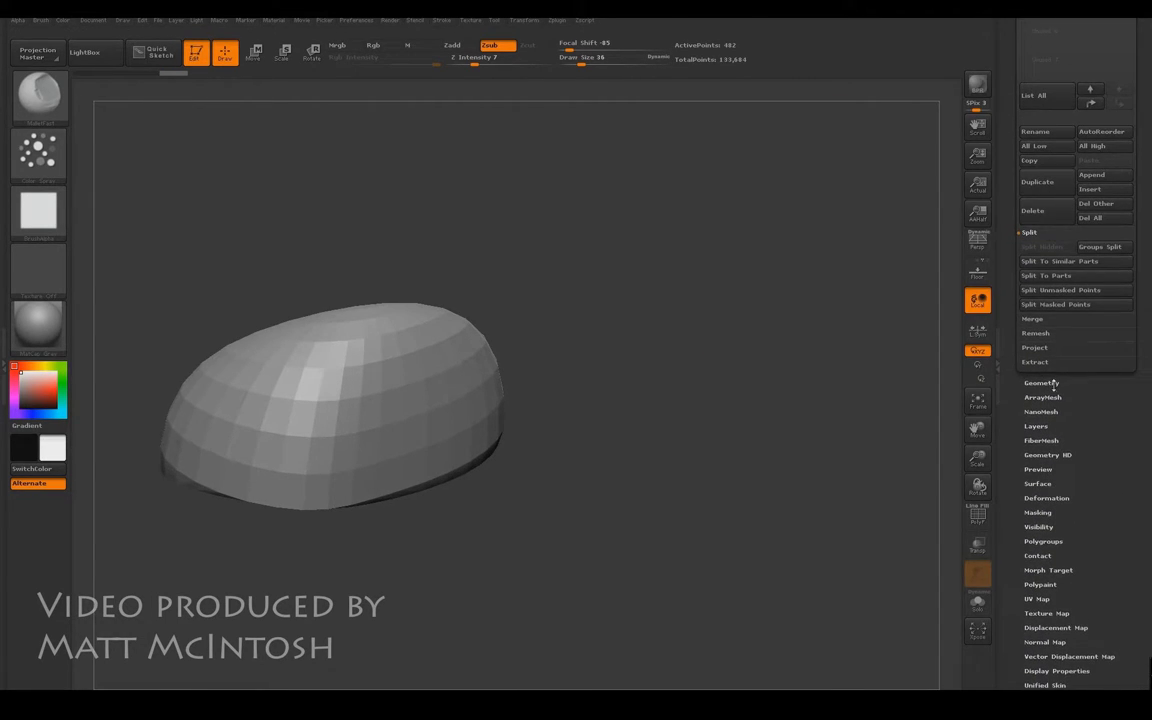
{"action": "left_click", "coordinate": [1054, 384]}
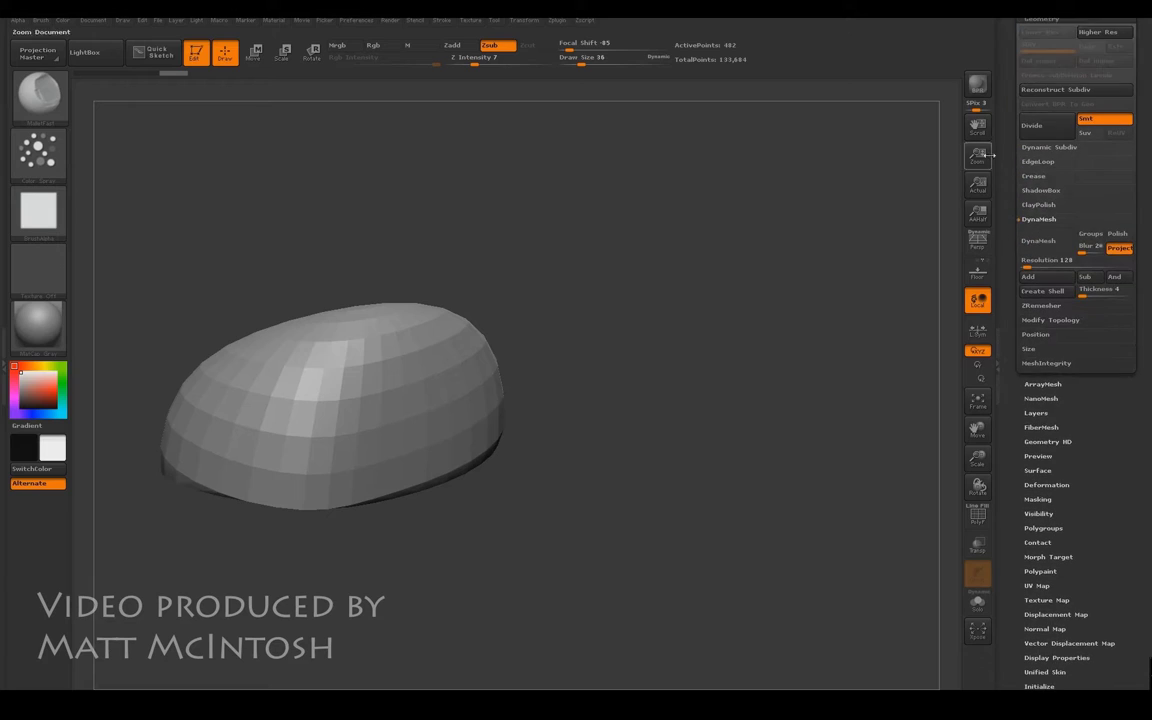
{"action": "left_click", "coordinate": [1050, 242]}
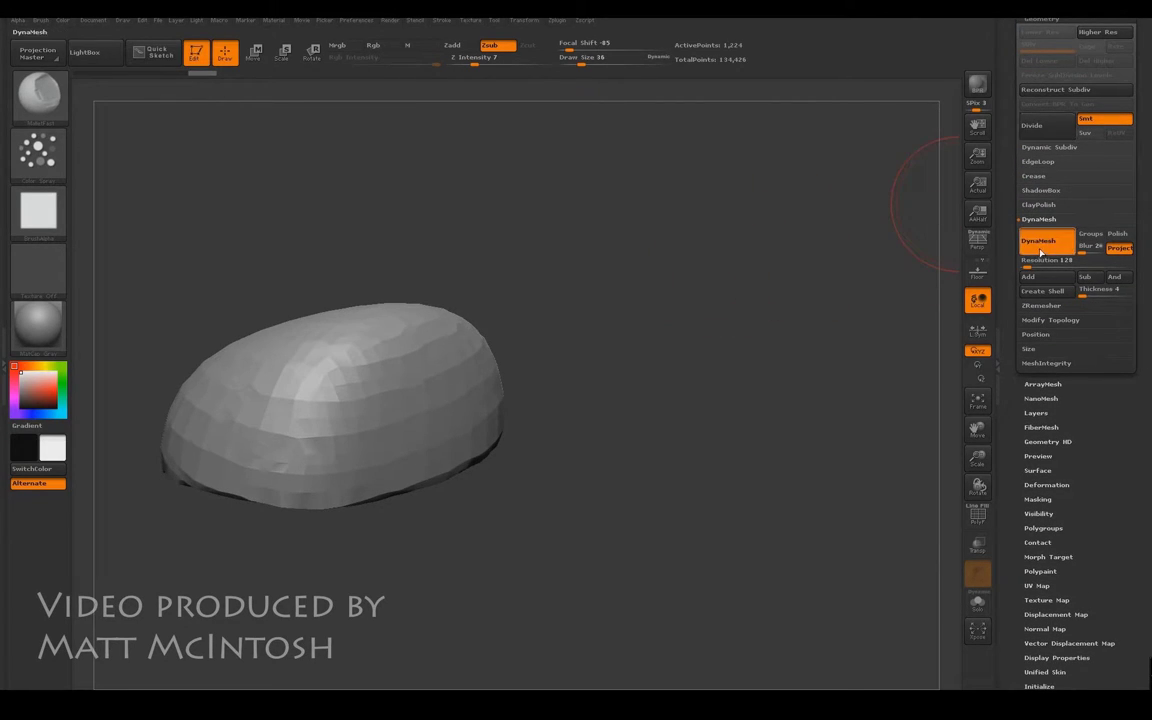
{"action": "left_click", "coordinate": [1057, 134]}
{"action": "left_click", "coordinate": [1053, 132]}
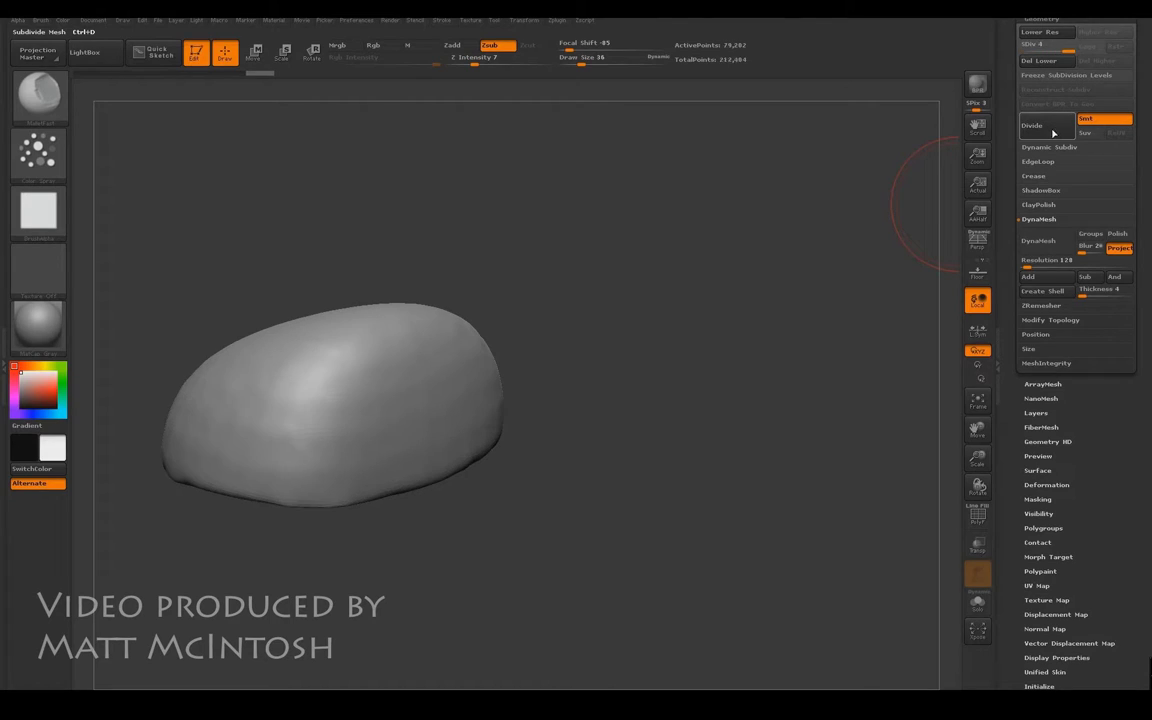
{"action": "left_click", "coordinate": [1053, 132]}
- Spray chipped stone texture over the smaller rock's sides with the MalletFast brush, working around from one end
{"action": "left_click_drag", "start_coordinate": [880, 388], "coordinate": [687, 380]}
{"action": "mouse_move", "coordinate": [431, 443]}
{"action": "left_mouse_down"}
{"action": "mouse_move", "coordinate": [310, 430]}
{"action": "mouse_move", "coordinate": [415, 400]}
{"action": "mouse_move", "coordinate": [575, 382]}
{"action": "mouse_move", "coordinate": [450, 410]}
{"action": "left_mouse_up"}
{"action": "left_click_drag", "start_coordinate": [800, 388], "coordinate": [629, 390]}
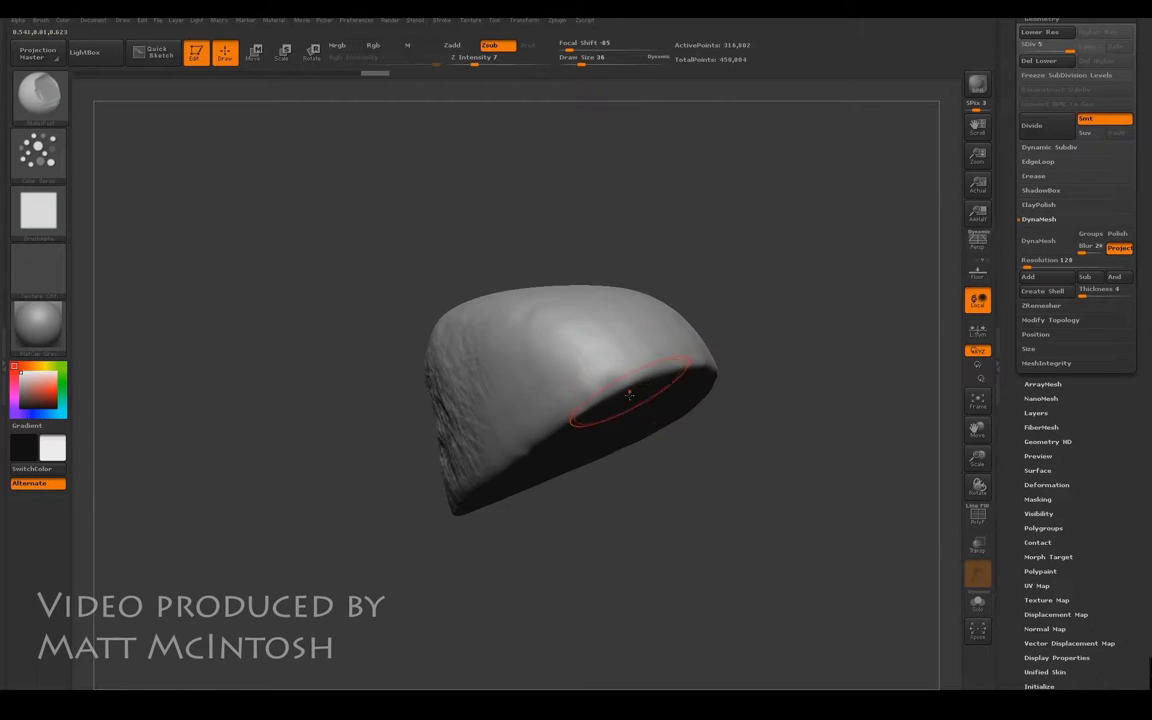
{"action": "mouse_move", "coordinate": [434, 404]}
{"action": "left_mouse_down"}
{"action": "mouse_move", "coordinate": [482, 335]}
{"action": "mouse_move", "coordinate": [510, 360]}
{"action": "left_mouse_up"}
{"action": "left_click_drag", "start_coordinate": [700, 258], "coordinate": [770, 350]}
{"action": "left_click_drag", "start_coordinate": [604, 452], "coordinate": [460, 365]}
{"action": "mouse_move", "coordinate": [370, 361]}
{"action": "left_mouse_down"}
{"action": "mouse_move", "coordinate": [465, 386]}
{"action": "mouse_move", "coordinate": [380, 375]}
{"action": "mouse_move", "coordinate": [400, 345]}
{"action": "mouse_move", "coordinate": [330, 312]}
{"action": "mouse_move", "coordinate": [460, 335]}
{"action": "mouse_move", "coordinate": [503, 417]}
{"action": "left_mouse_up"}
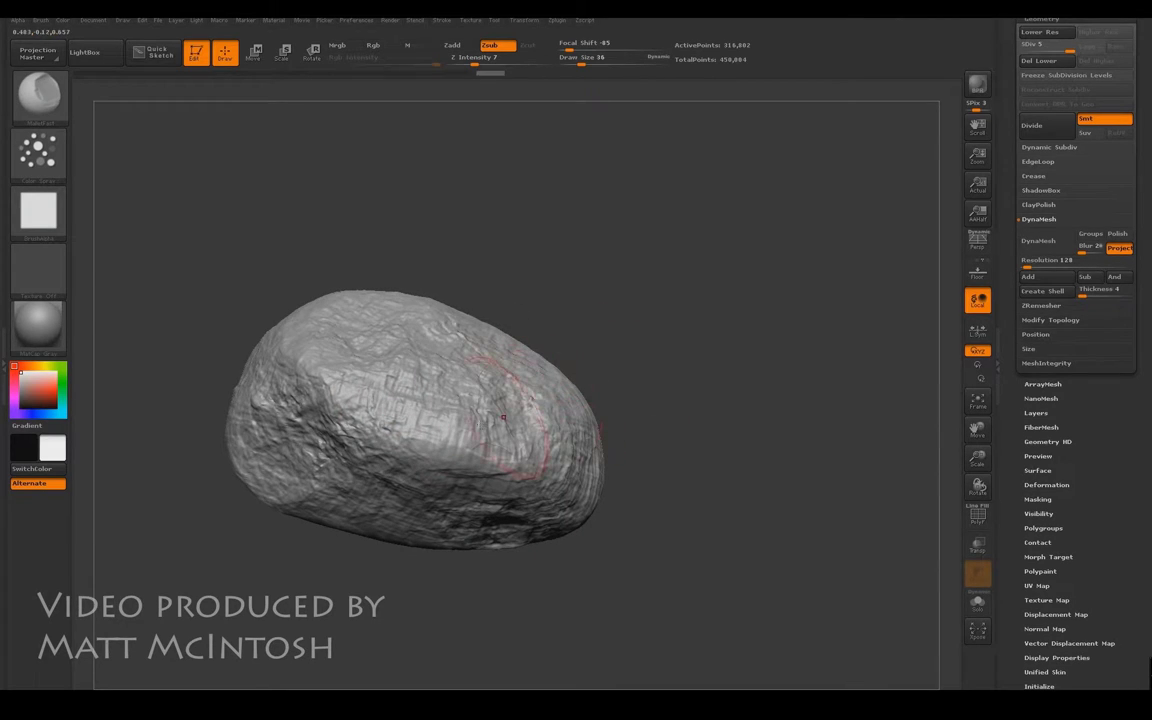
- Spray chipped texture over the smaller rock's crown and its remaining smooth end up to the outer rim
{"action": "mouse_move", "coordinate": [760, 390]}
{"action": "left_mouse_down"}
{"action": "mouse_move", "coordinate": [615, 442]}
{"action": "mouse_move", "coordinate": [572, 475]}
{"action": "mouse_move", "coordinate": [648, 447]}
{"action": "mouse_move", "coordinate": [702, 363]}
{"action": "mouse_move", "coordinate": [613, 378]}
{"action": "left_mouse_up"}
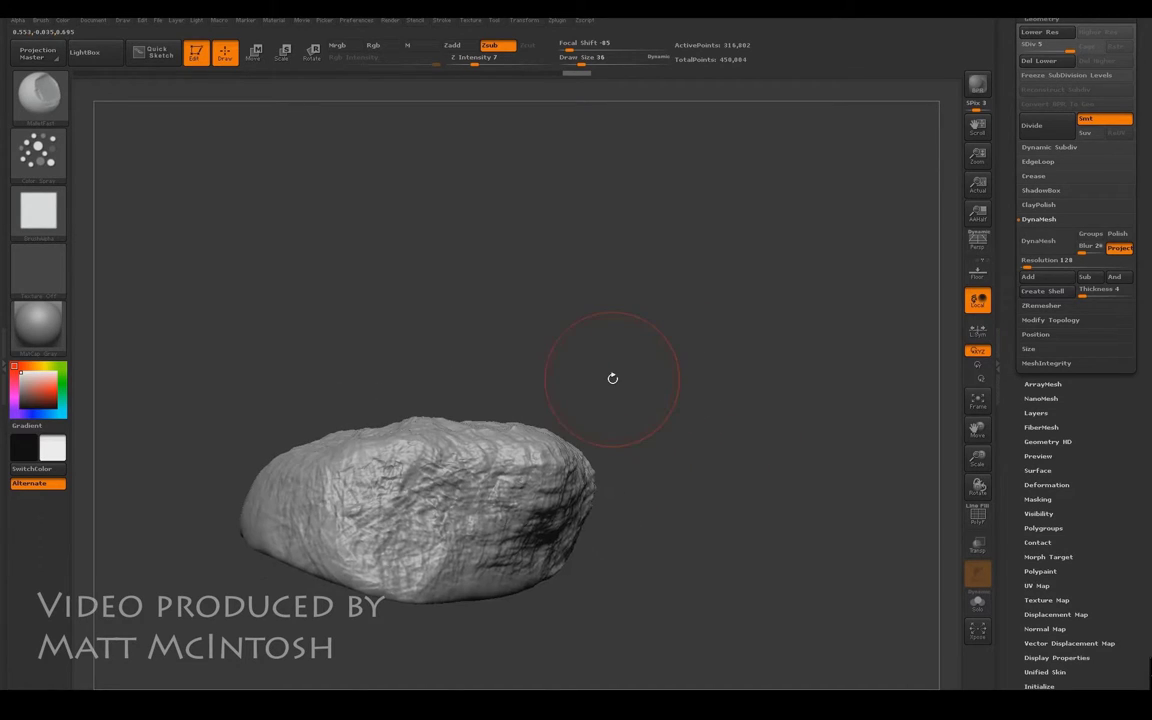
{"action": "left_click_drag", "start_coordinate": [303, 488], "coordinate": [350, 442]}
{"action": "mouse_move", "coordinate": [412, 371]}
{"action": "left_mouse_down"}
{"action": "mouse_move", "coordinate": [442, 373]}
{"action": "mouse_move", "coordinate": [400, 475]}
{"action": "left_mouse_up"}
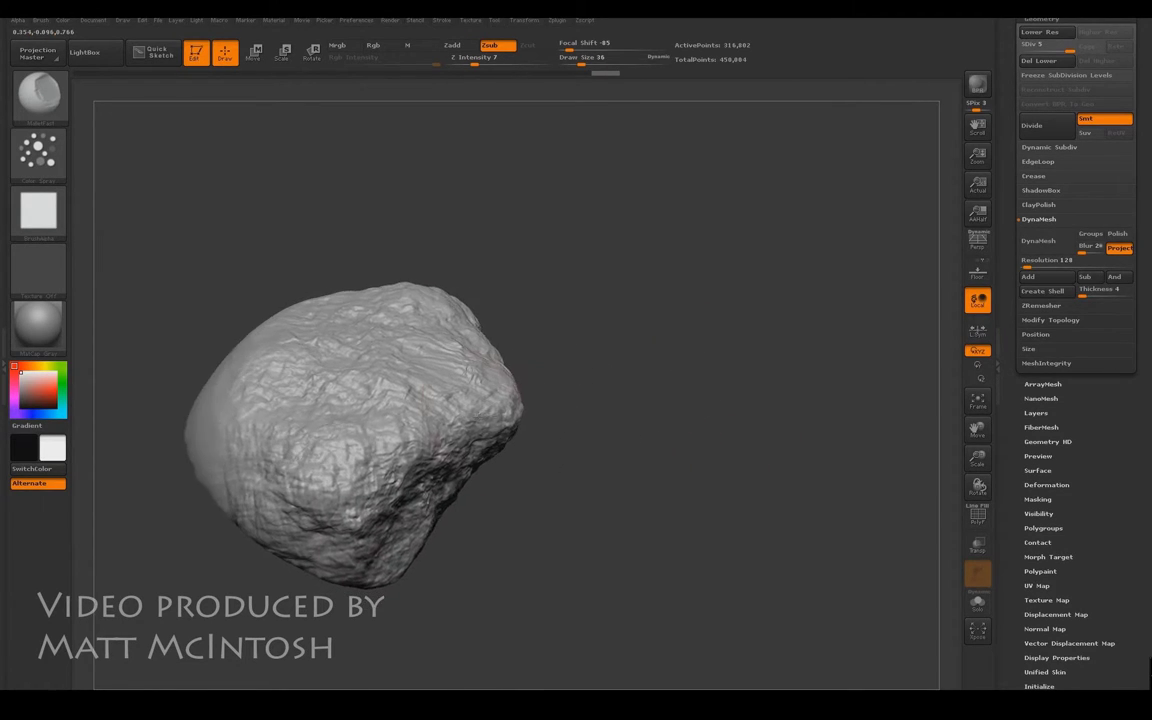
{"action": "mouse_move", "coordinate": [245, 450]}
{"action": "left_mouse_down"}
{"action": "mouse_move", "coordinate": [247, 383]}
{"action": "mouse_move", "coordinate": [329, 300]}
{"action": "mouse_move", "coordinate": [162, 415]}
{"action": "left_mouse_up"}
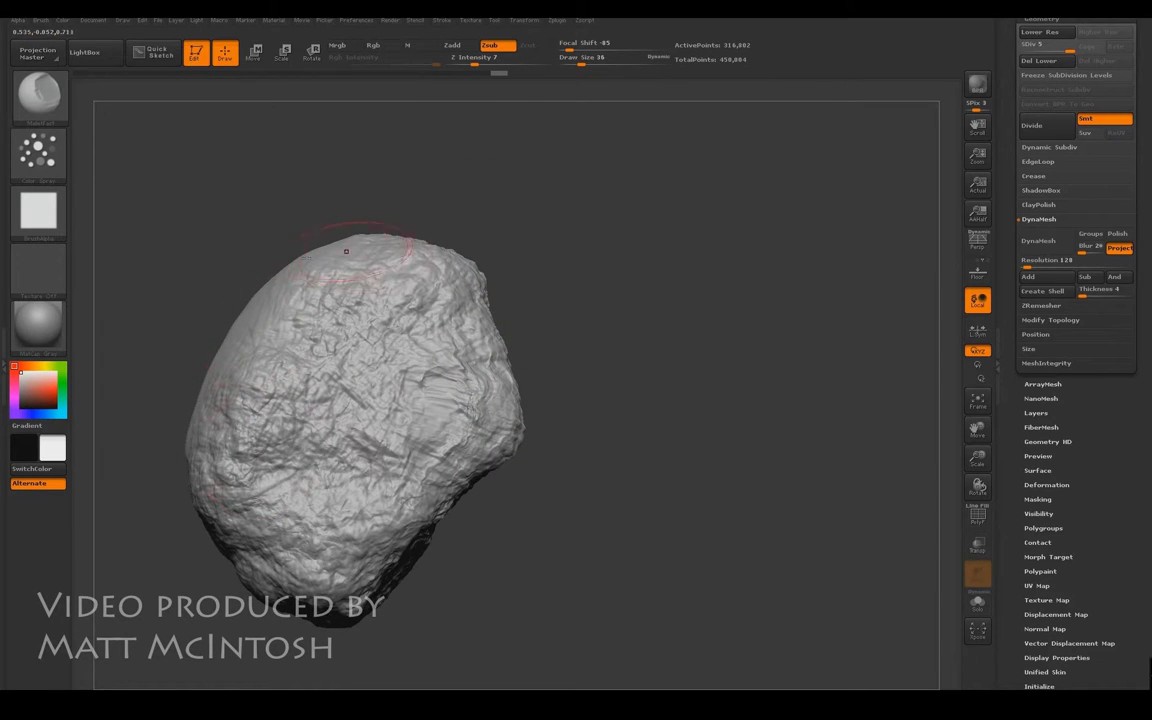
{"action": "mouse_move", "coordinate": [266, 326]}
{"action": "left_mouse_down"}
{"action": "mouse_move", "coordinate": [320, 257]}
{"action": "mouse_move", "coordinate": [369, 252]}
{"action": "left_mouse_up"}
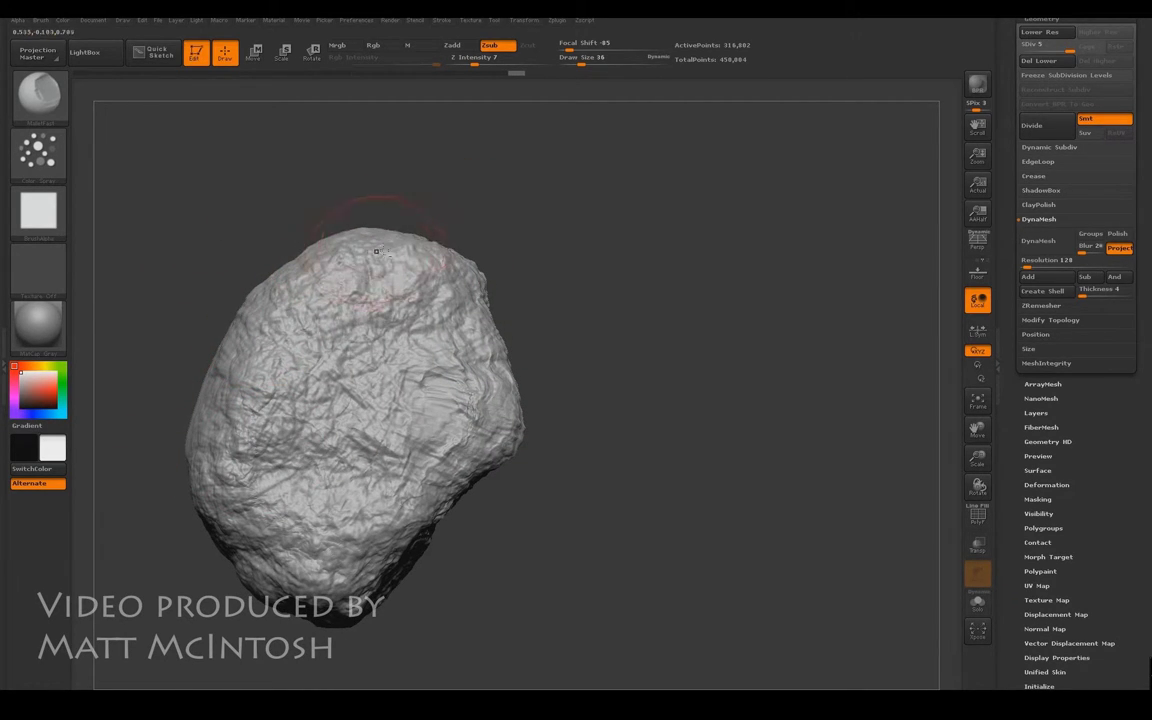
{"action": "left_click_drag", "start_coordinate": [670, 373], "coordinate": [522, 374]}
{"action": "mouse_move", "coordinate": [663, 383]}
{"action": "left_mouse_down"}
{"action": "mouse_move", "coordinate": [622, 352]}
{"action": "mouse_move", "coordinate": [670, 392]}
{"action": "left_mouse_up"}
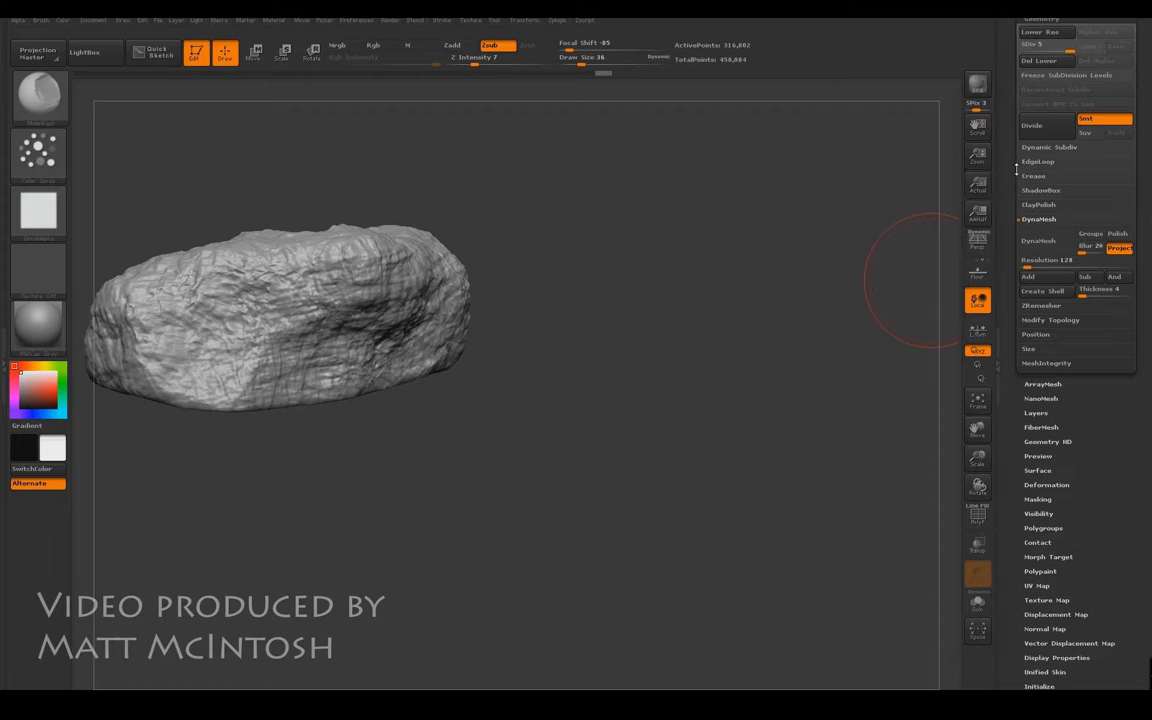
- Display and activate the larger rock's subtool, then hide the smaller rock's subtool
{"action": "left_click_drag", "start_coordinate": [1016, 170], "coordinate": [1057, 260]}
{"action": "left_click", "coordinate": [1046, 261]}
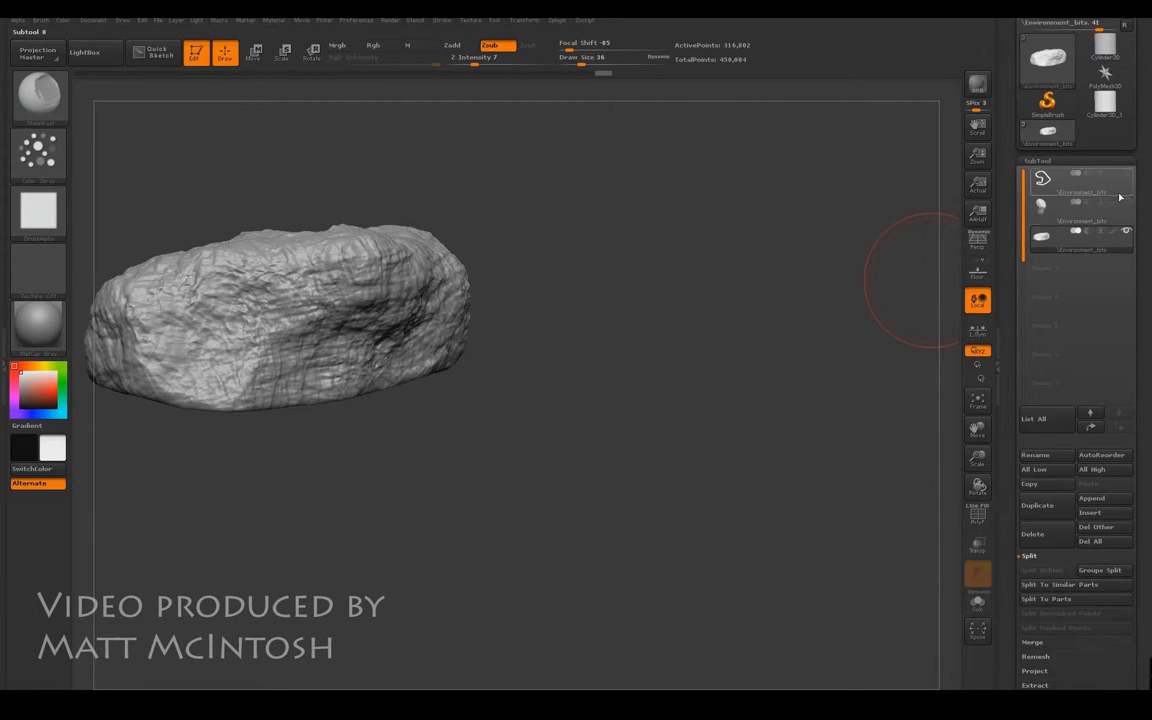
{"action": "left_click", "coordinate": [1128, 204]}
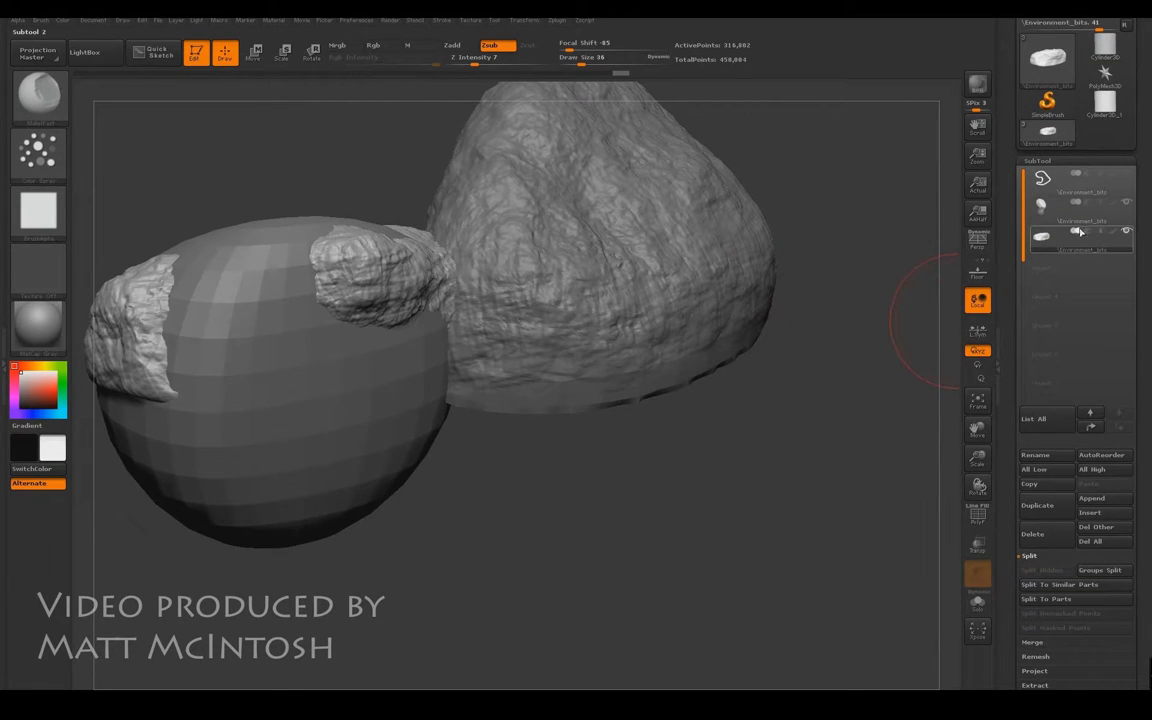
{"action": "left_click", "coordinate": [1044, 221]}
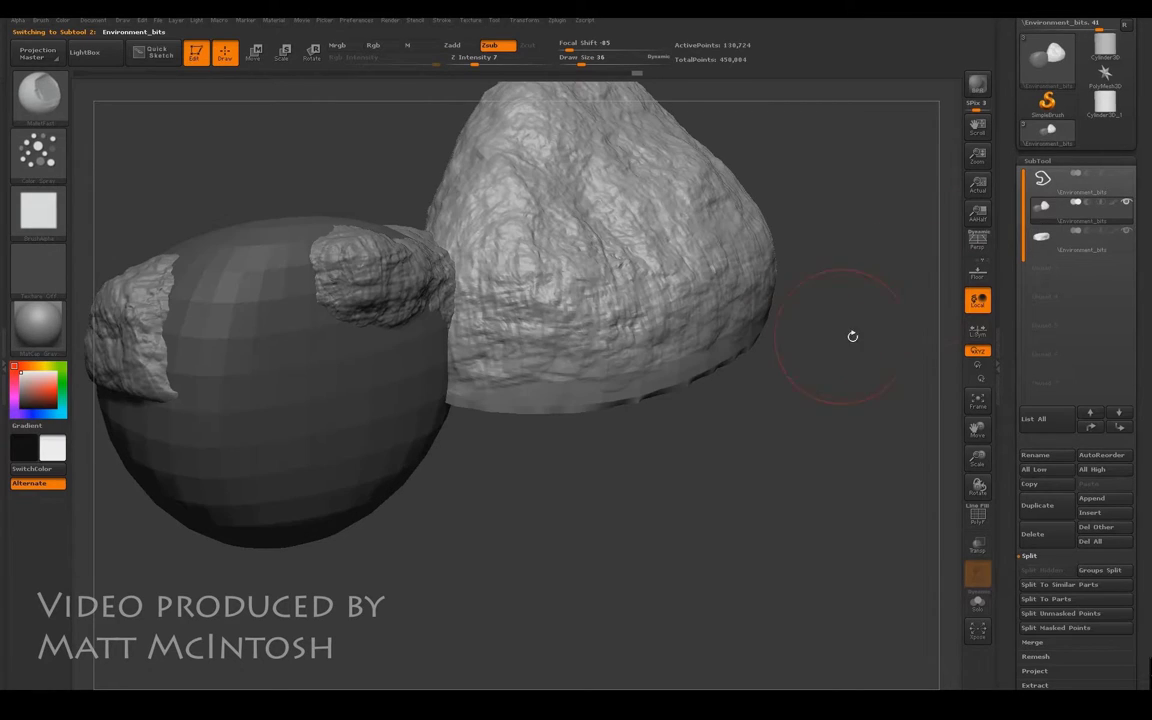
{"action": "left_click_drag", "start_coordinate": [841, 334], "coordinate": [869, 361]}
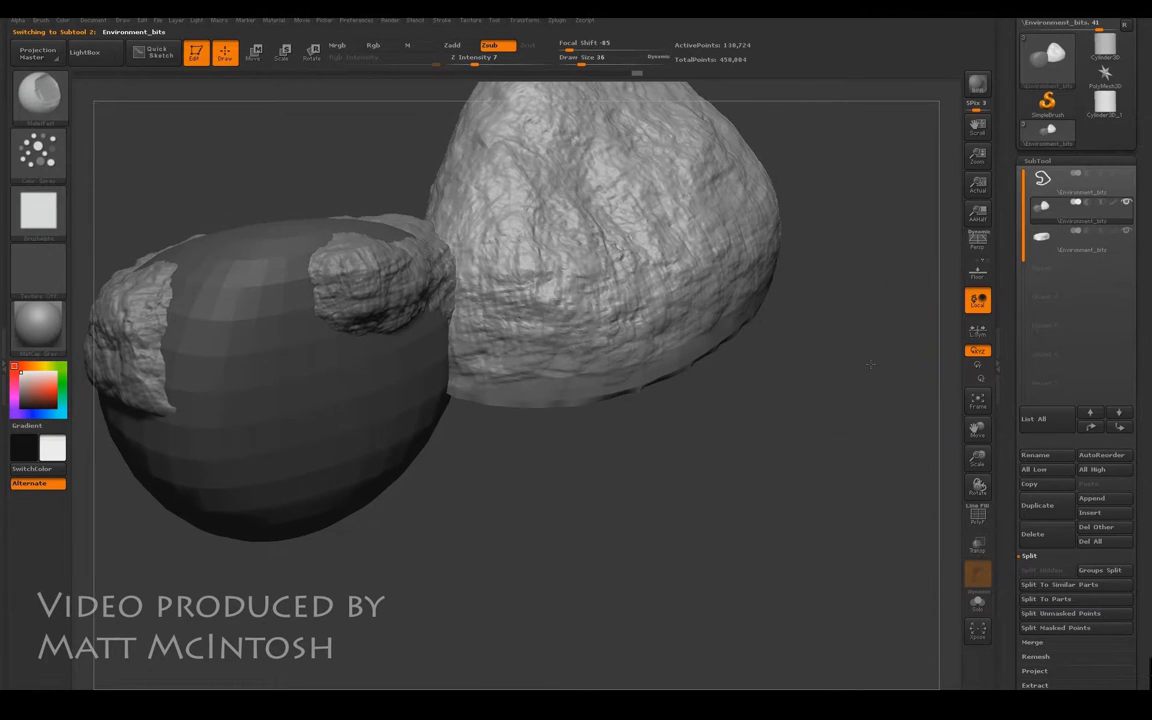
{"action": "left_click", "coordinate": [1128, 204]}
{"action": "left_click_drag", "start_coordinate": [782, 337], "coordinate": [700, 405]}
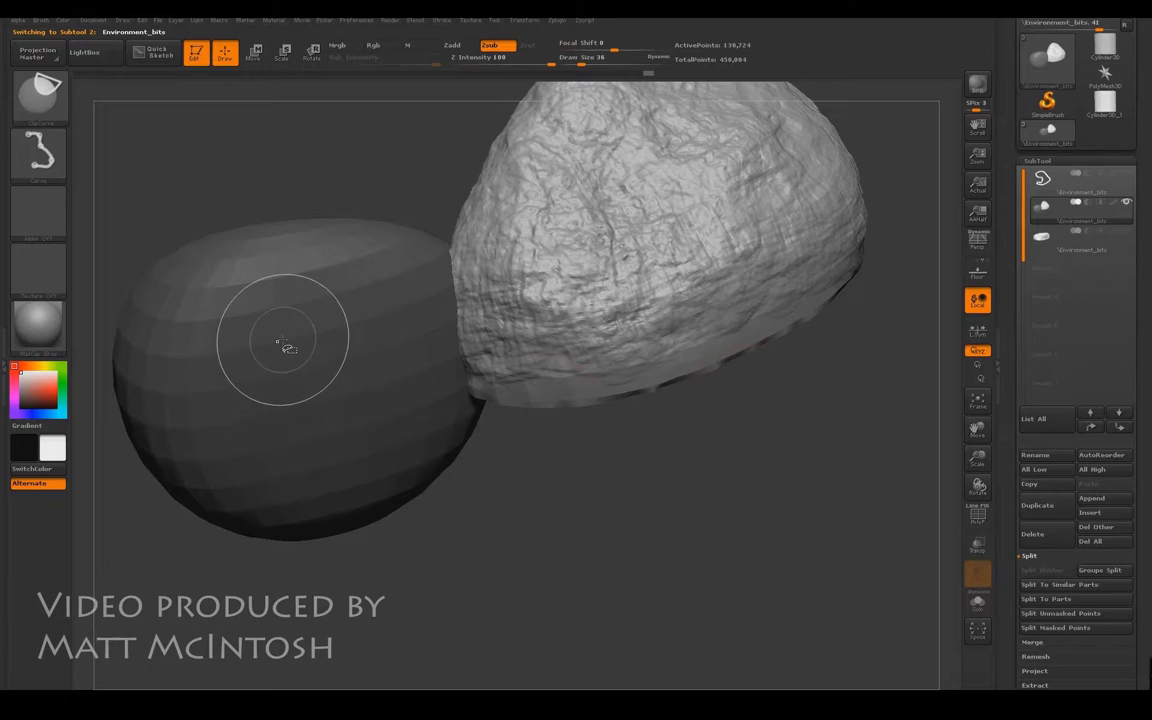
- Hide the leftover low-poly rock inside the larger rock's subtool and delete the hidden geometry
{"action": "left_click", "coordinate": [305, 305], "text": "ctrl+shift"}
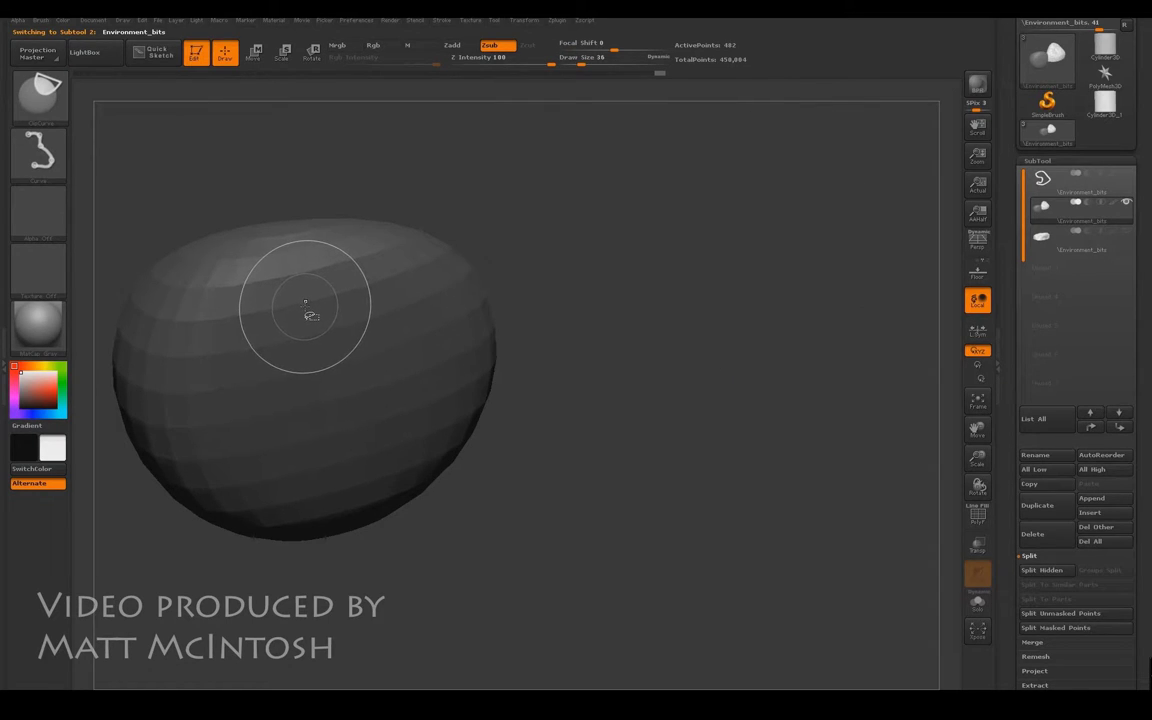
{"action": "left_click", "coordinate": [307, 314], "text": "ctrl+shift"}
{"action": "left_click_drag", "start_coordinate": [1008, 527], "coordinate": [1018, 434]}
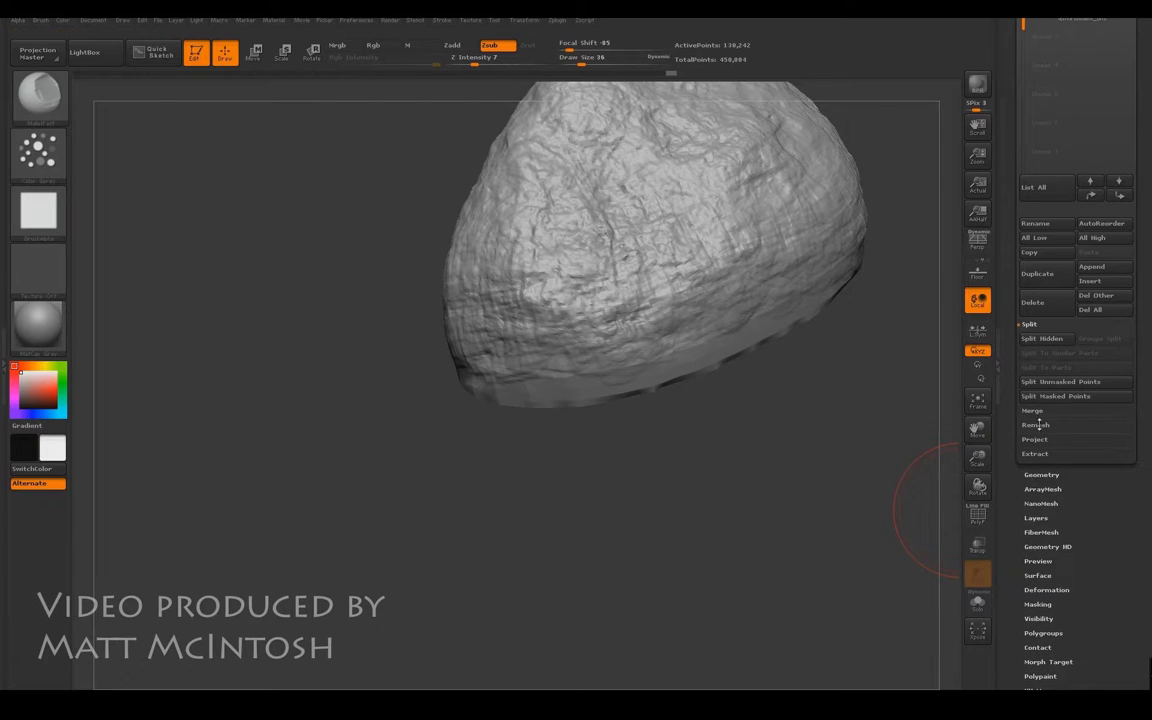
{"action": "left_click", "coordinate": [1042, 475]}
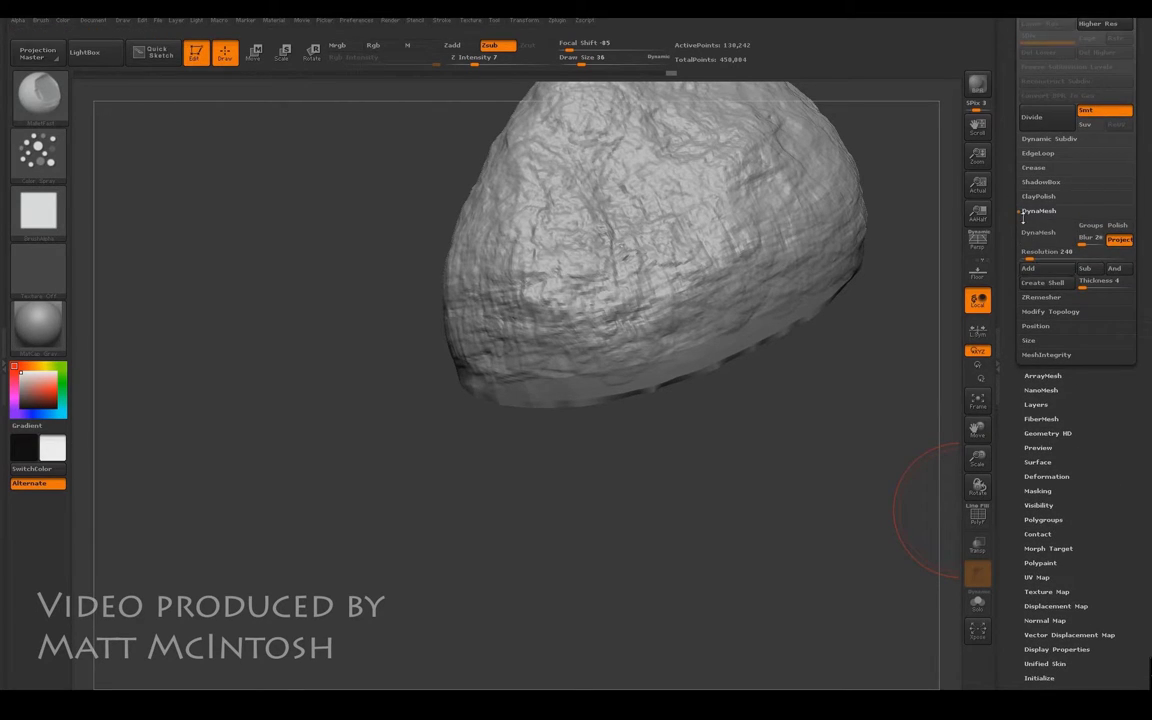
{"action": "left_click", "coordinate": [1045, 312]}
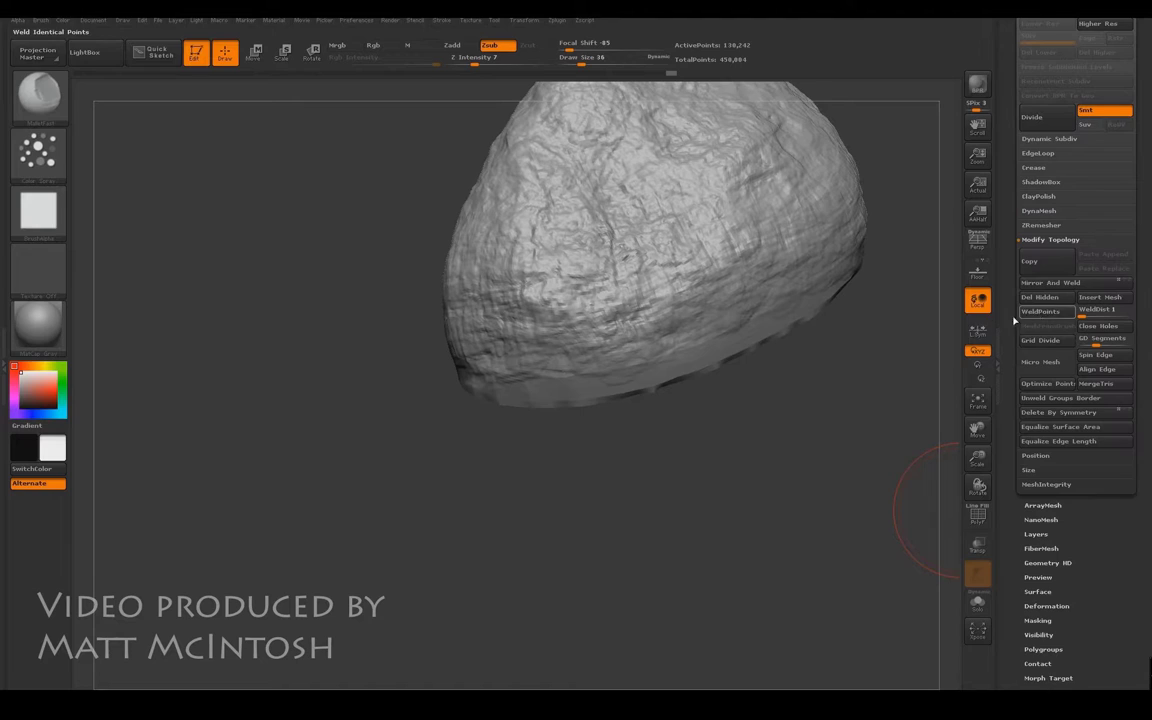
{"action": "left_click", "coordinate": [1040, 298]}
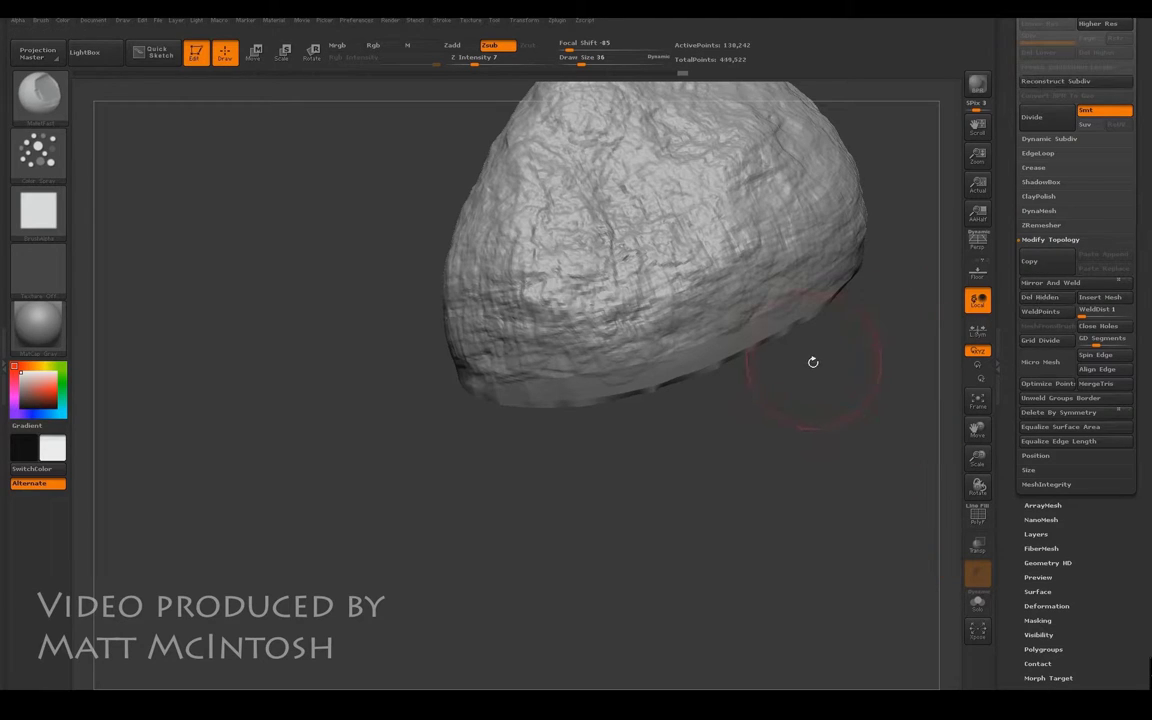
{"action": "key", "text": "ctrl+shift"}
{"action": "mouse_move", "coordinate": [777, 406]}
{"action": "left_mouse_down", "text": "ctrl+shift"}
{"action": "mouse_move", "coordinate": [839, 361]}
{"action": "mouse_move", "coordinate": [883, 405]}
{"action": "mouse_move", "coordinate": [897, 310]}
{"action": "left_mouse_up", "text": "ctrl+shift"}
{"action": "key", "text": "ctrl+z"}
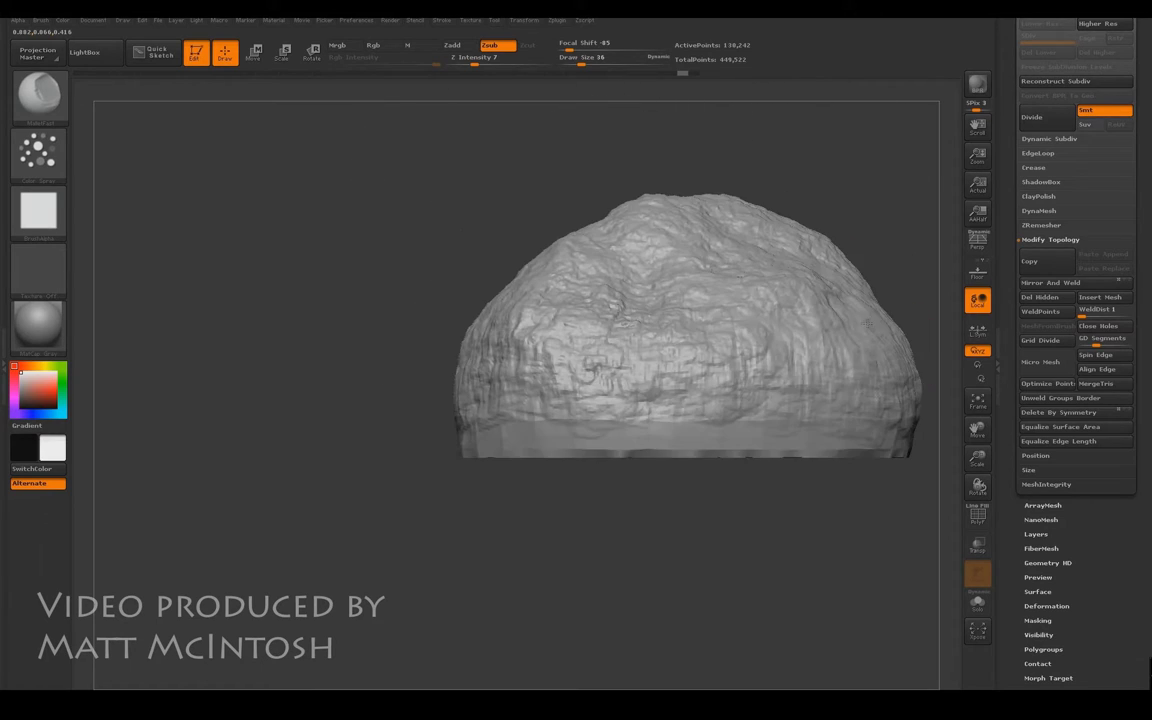
- Display the smaller rock's subtool again alongside the larger rock
{"action": "left_click_drag", "start_coordinate": [1012, 224], "coordinate": [1011, 357]}
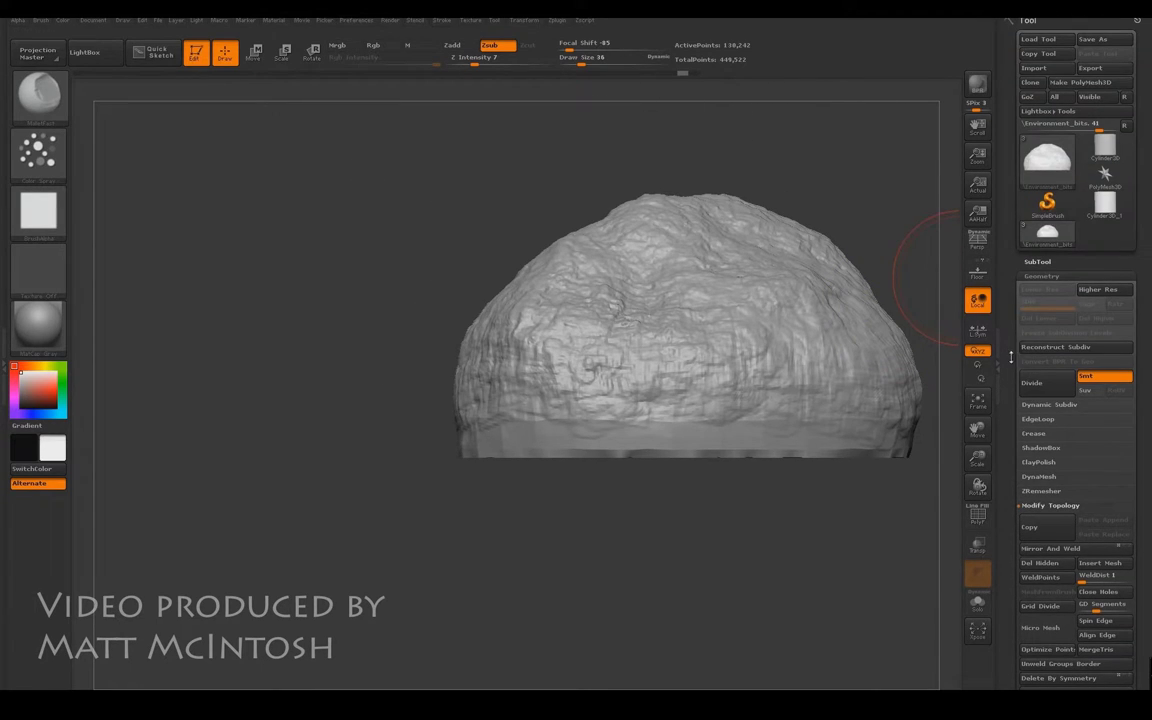
{"action": "left_click", "coordinate": [1038, 261]}
{"action": "left_click", "coordinate": [1127, 232]}
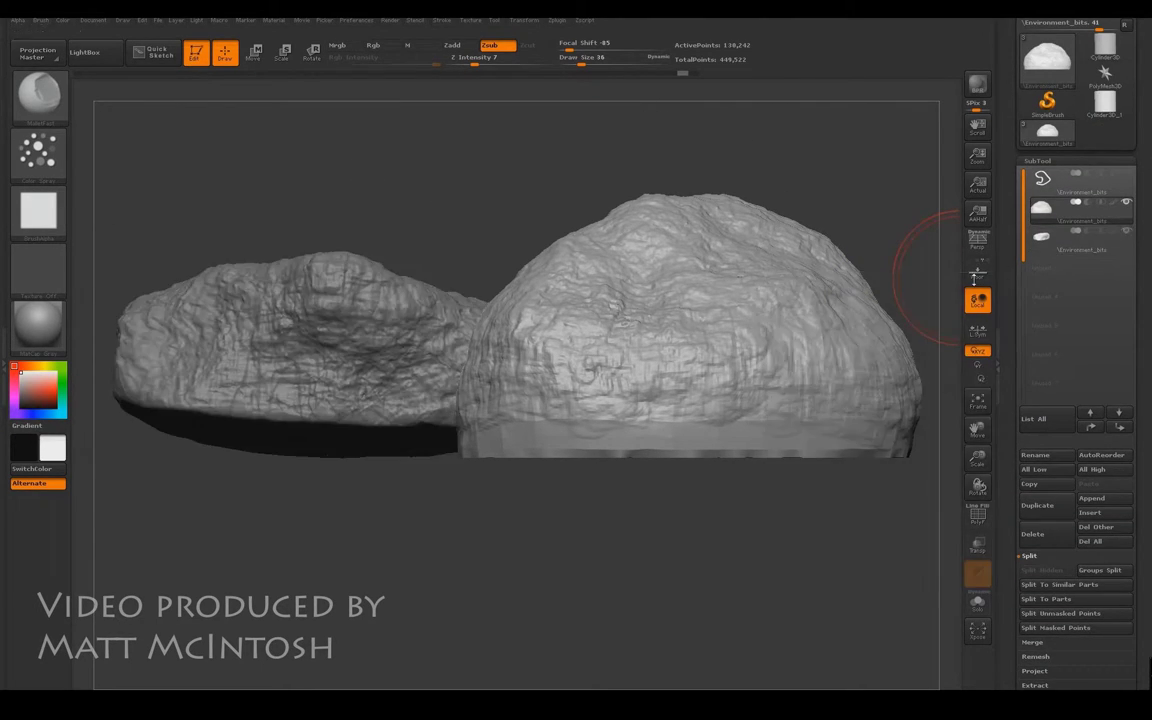
{"action": "mouse_move", "coordinate": [535, 190]}
{"action": "left_mouse_down"}
{"action": "mouse_move", "coordinate": [506, 256]}
{"action": "mouse_move", "coordinate": [388, 373]}
{"action": "left_mouse_up"}
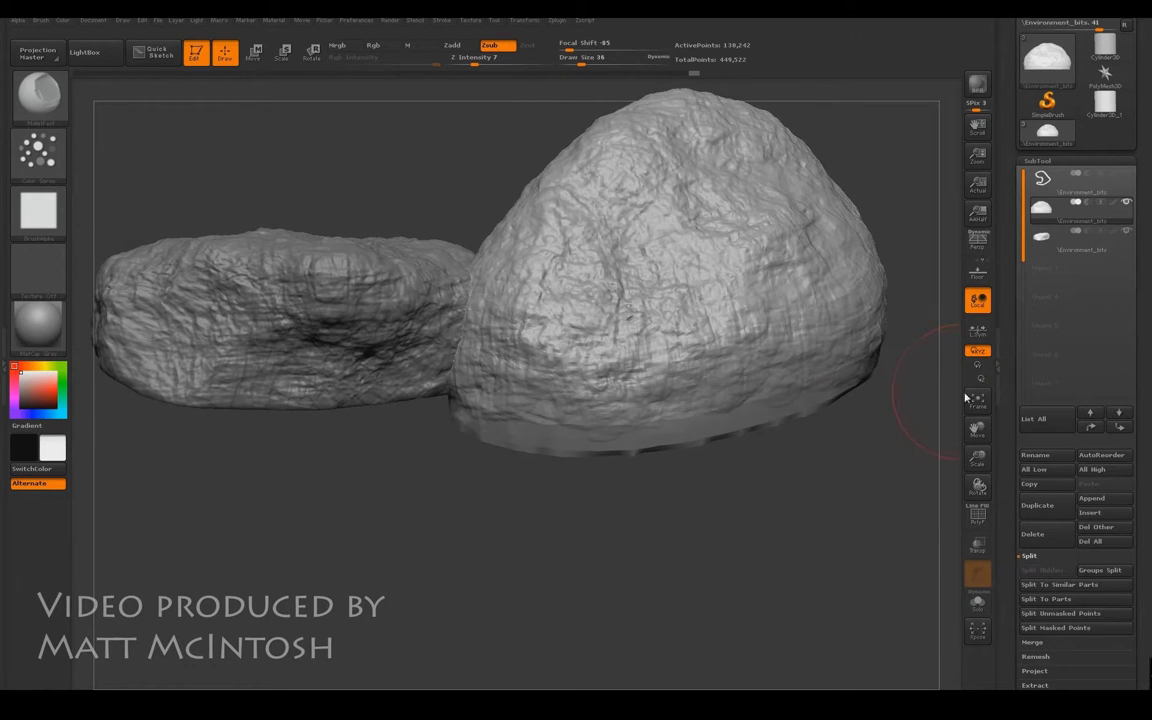
- Merge the larger rock's subtool down with the smaller rock's subtool and frame the merged rocks
{"action": "scroll", "coordinate": [1012, 420], "scroll_direction": "down", "scroll_amount": 3}
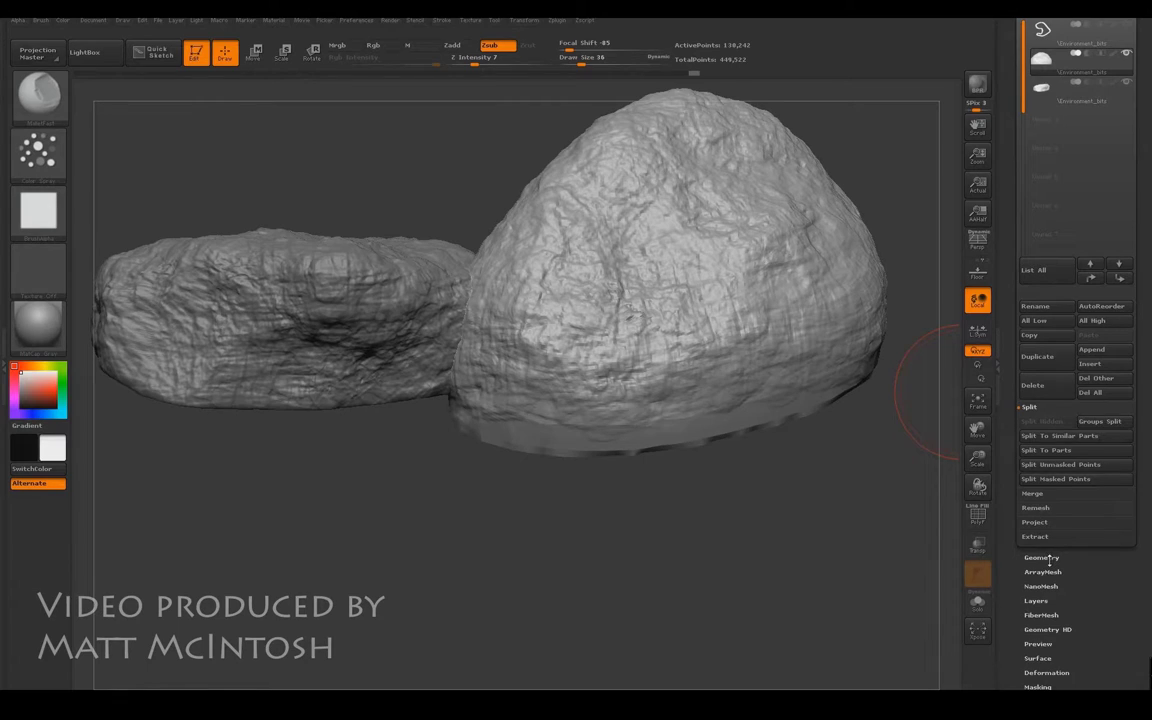
{"action": "left_click", "coordinate": [1032, 493]}
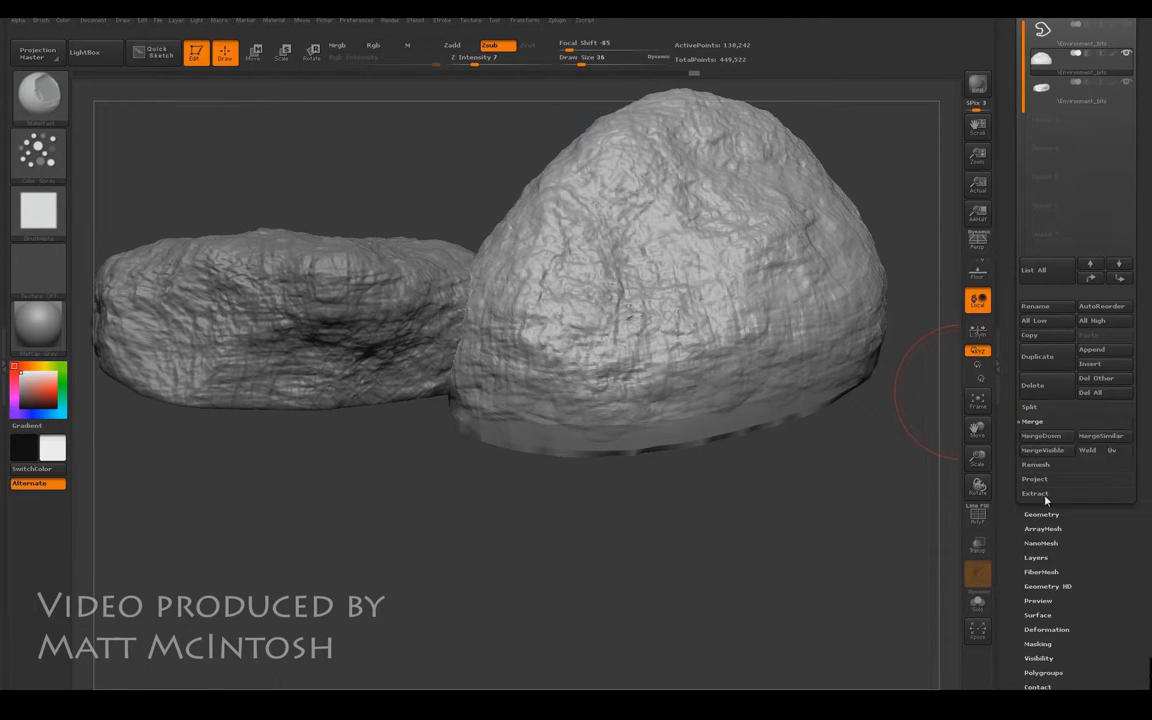
{"action": "left_click", "coordinate": [1052, 438]}
{"action": "left_click", "coordinate": [921, 463]}
{"action": "left_click_drag", "start_coordinate": [620, 509], "coordinate": [433, 315]}
{"action": "left_click_drag", "start_coordinate": [979, 431], "coordinate": [1145, 508]}
{"action": "left_click_drag", "start_coordinate": [548, 241], "coordinate": [527, 227]}
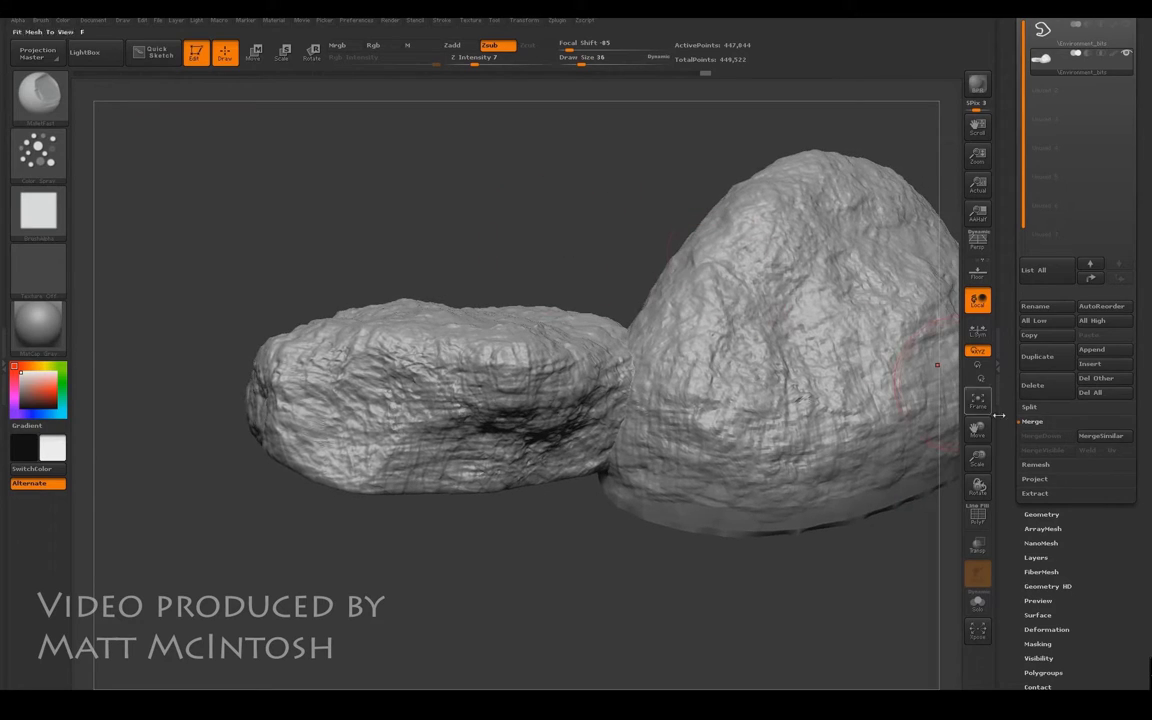
{"action": "left_click_drag", "start_coordinate": [978, 429], "coordinate": [923, 429]}
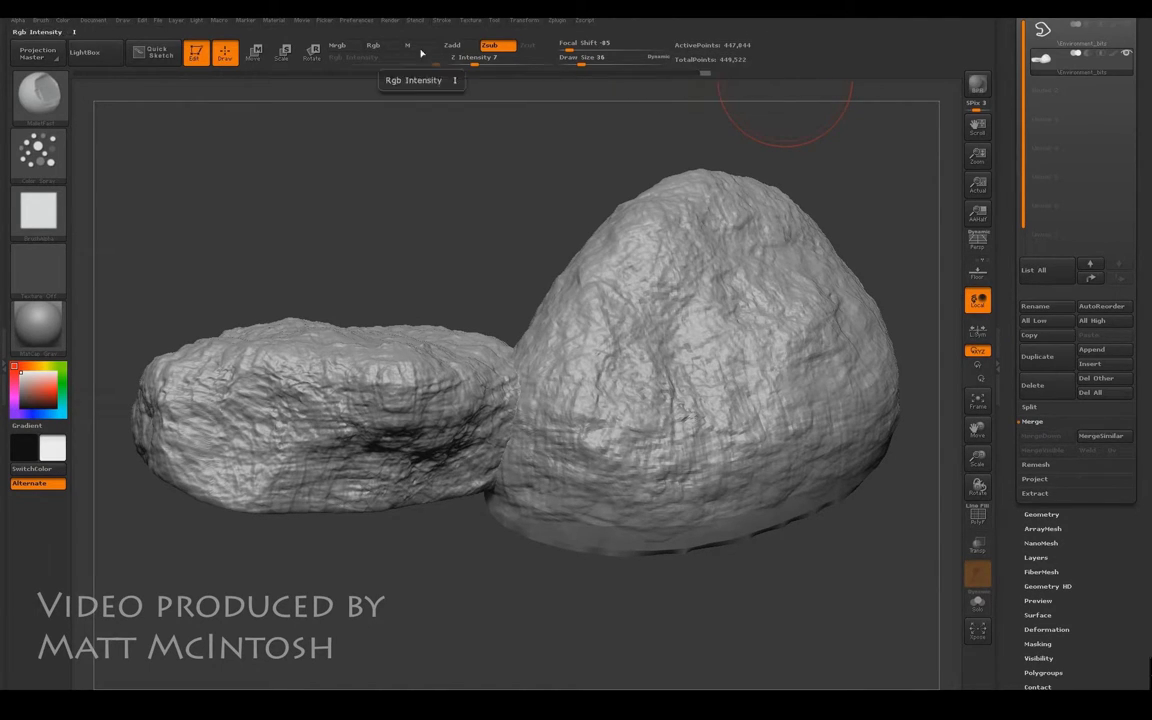
- Set Decimation Master to 10% decimation and pre-process the merged rocks' current subtool
{"action": "left_click", "coordinate": [560, 20]}
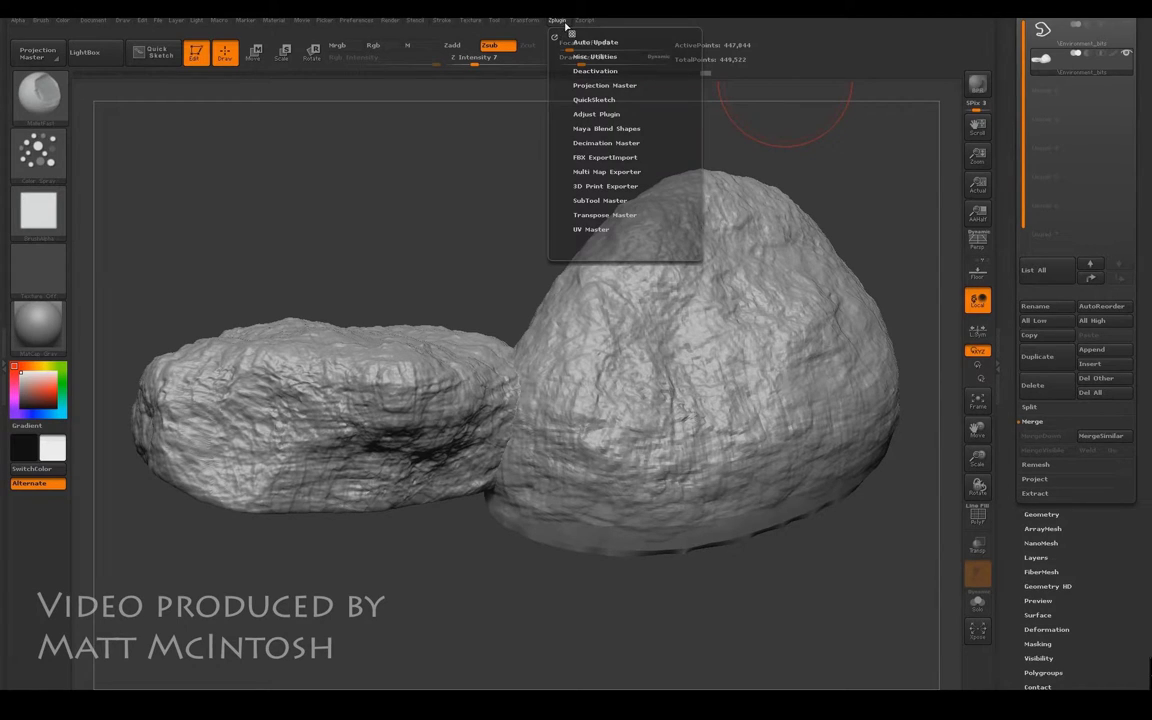
{"action": "left_click", "coordinate": [618, 142]}
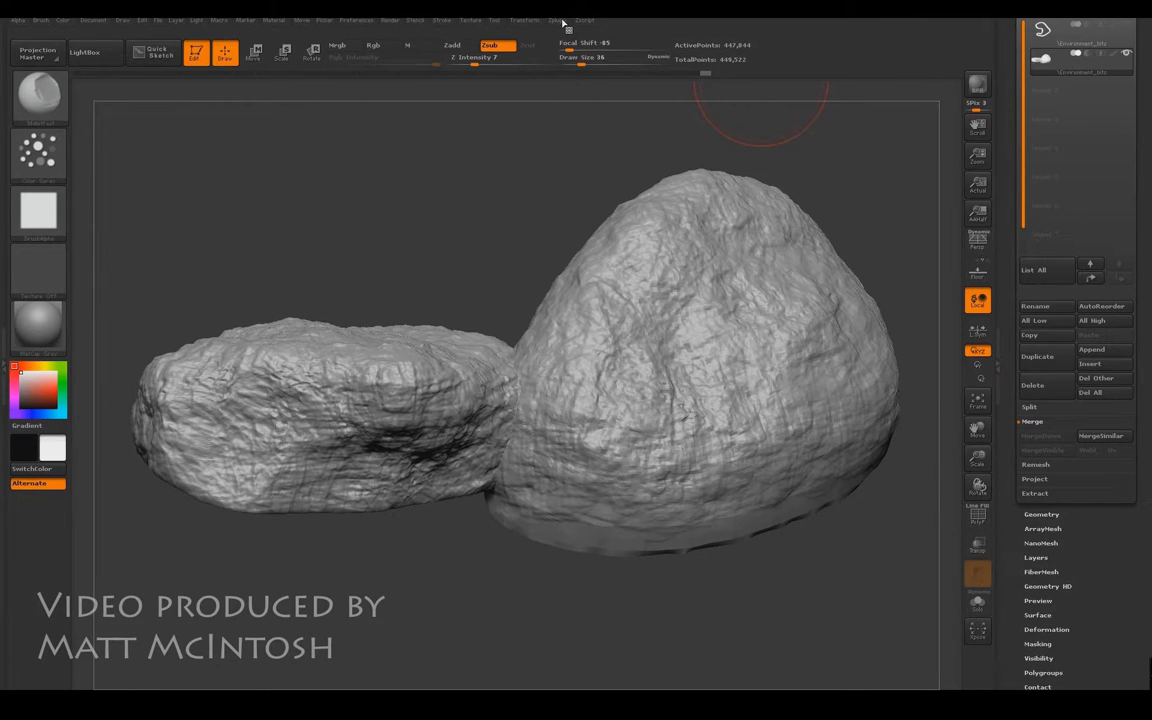
{"action": "mouse_move", "coordinate": [558, 21]}
{"action": "left_click_drag", "start_coordinate": [596, 274], "coordinate": [585, 279]}
{"action": "type", "text": "1"}
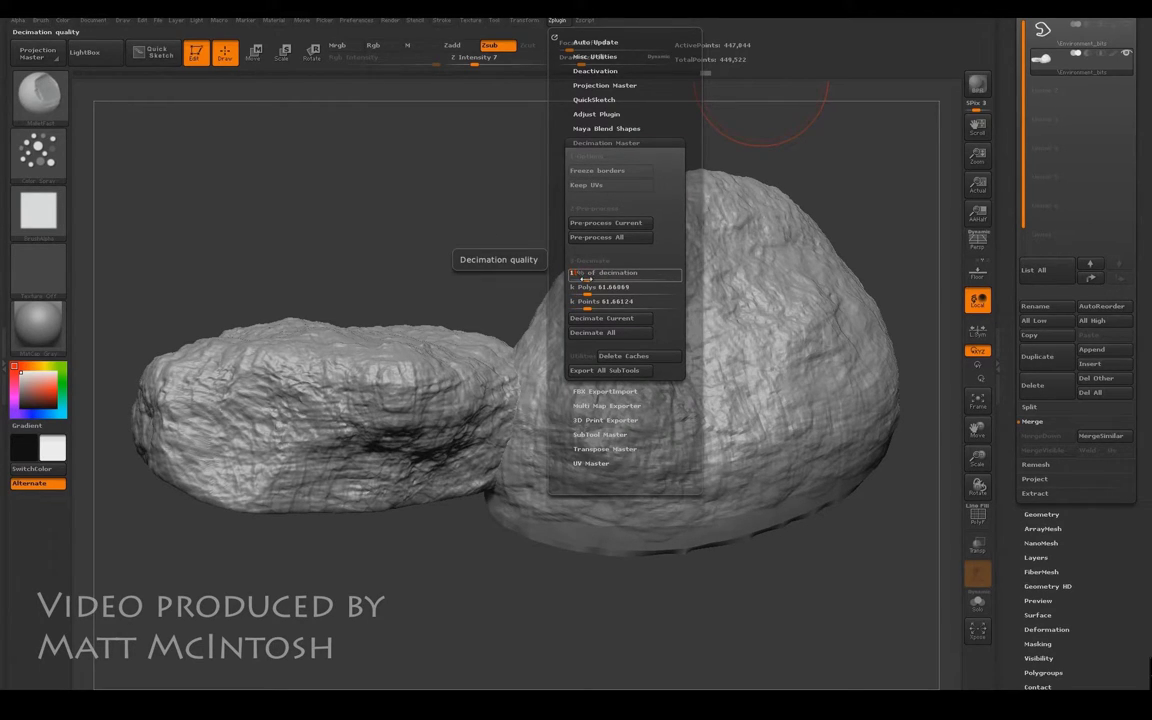
{"action": "type", "text": "0"}
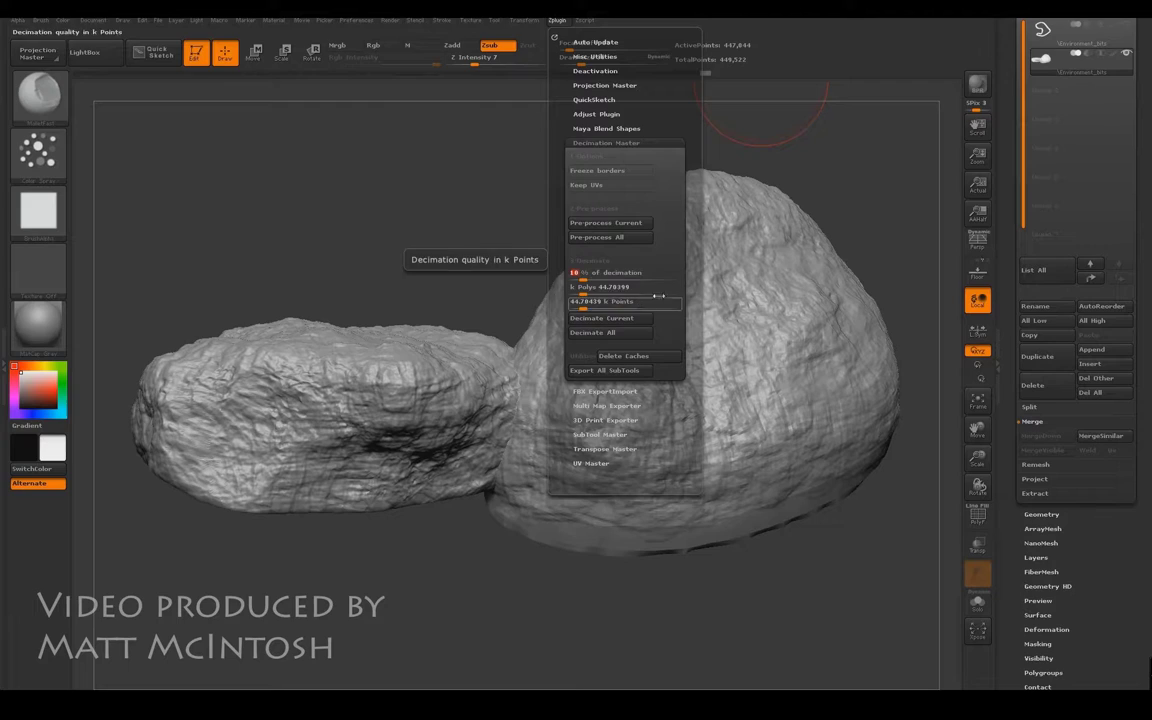
{"action": "left_click", "coordinate": [635, 227]}
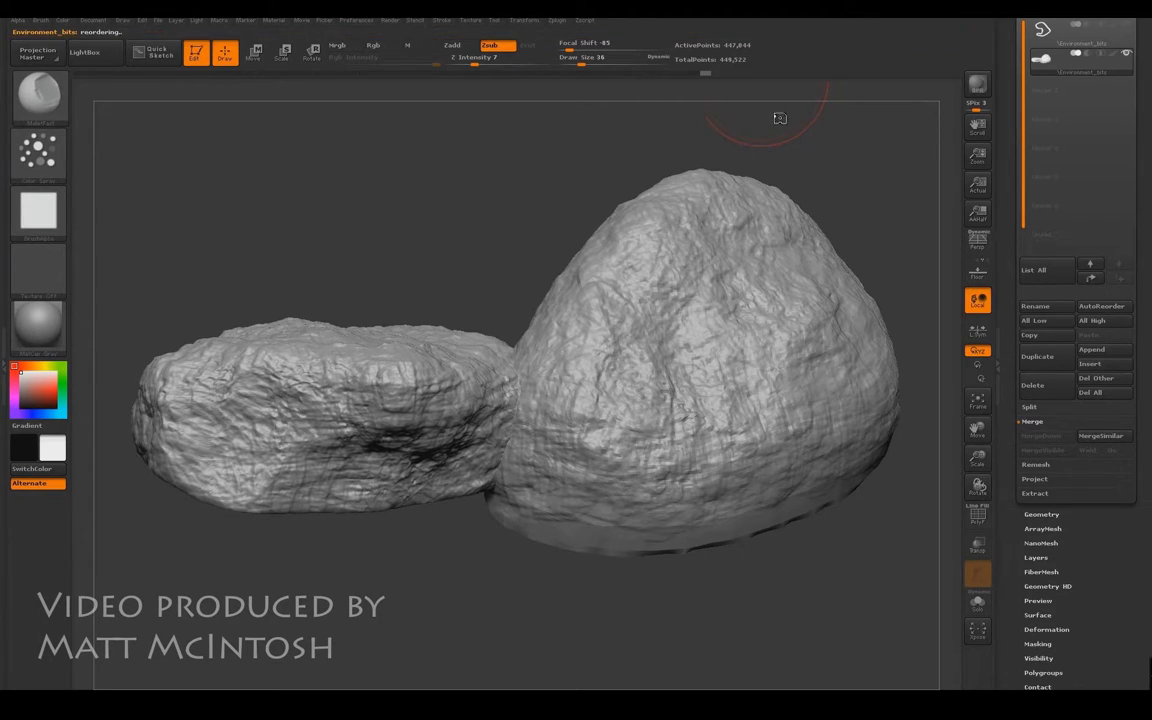
- Decimate the merged rocks' current subtool at the 10% setting and inspect the reduced surface from several angles
{"action": "left_click", "coordinate": [563, 21]}
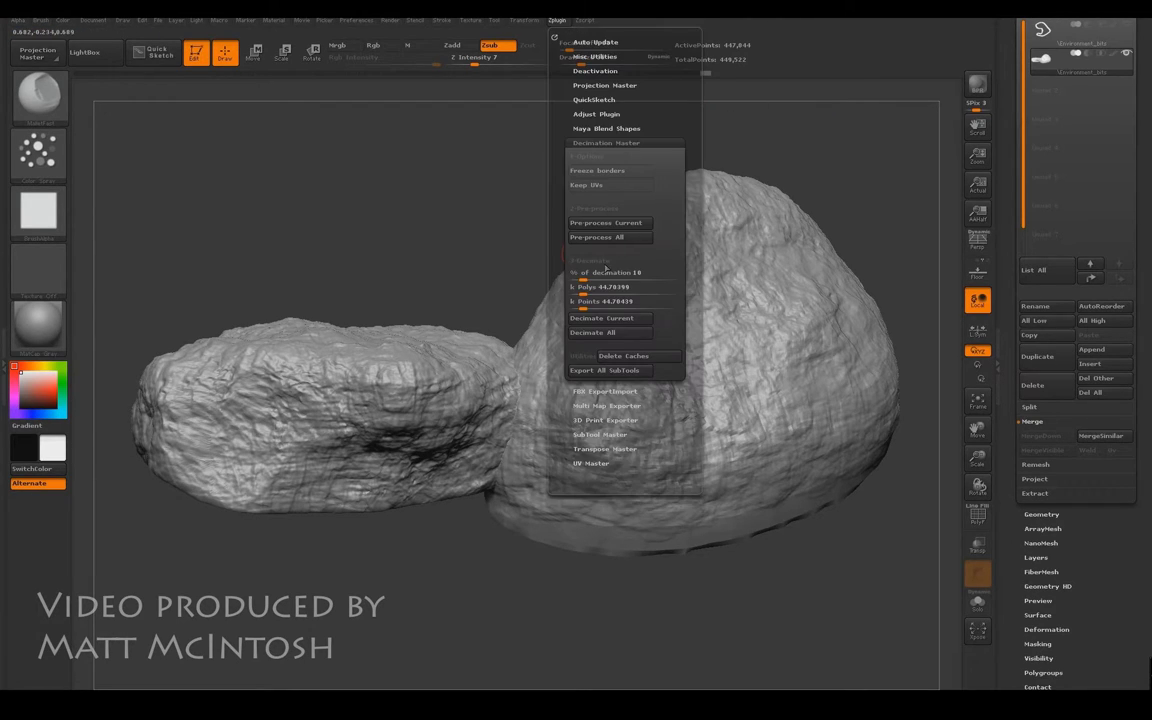
{"action": "left_click", "coordinate": [621, 319]}
{"action": "left_click_drag", "start_coordinate": [509, 234], "coordinate": [522, 261]}
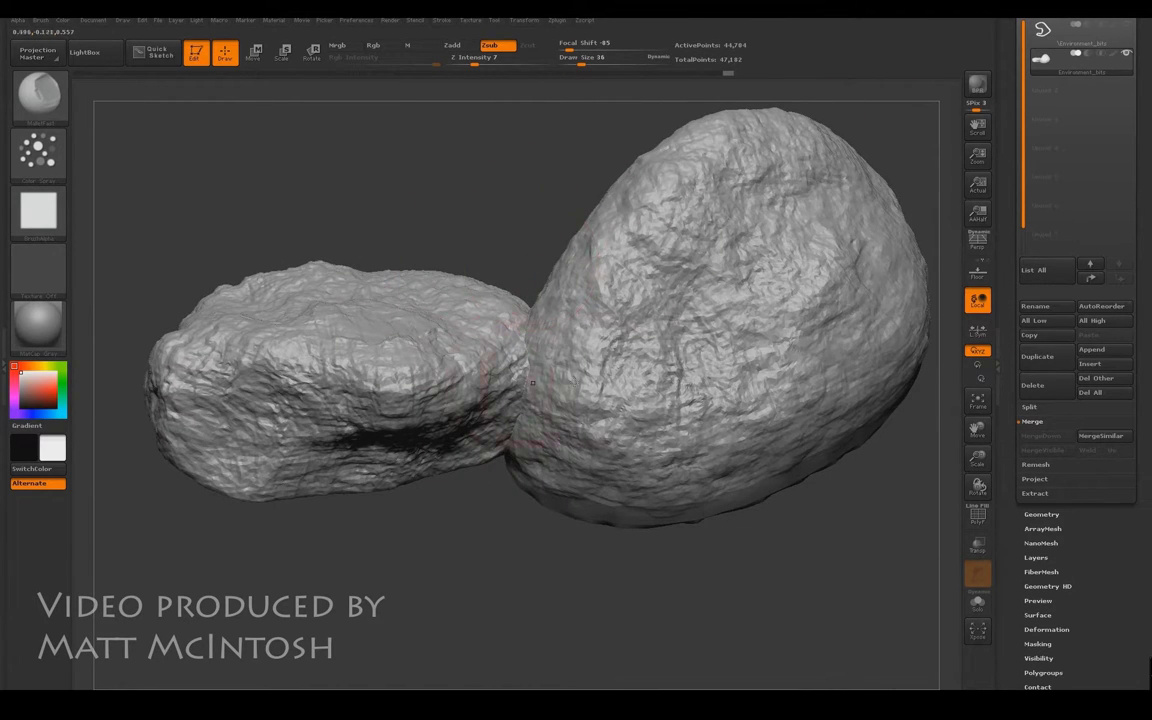
{"action": "left_click_drag", "start_coordinate": [450, 240], "coordinate": [746, 373]}
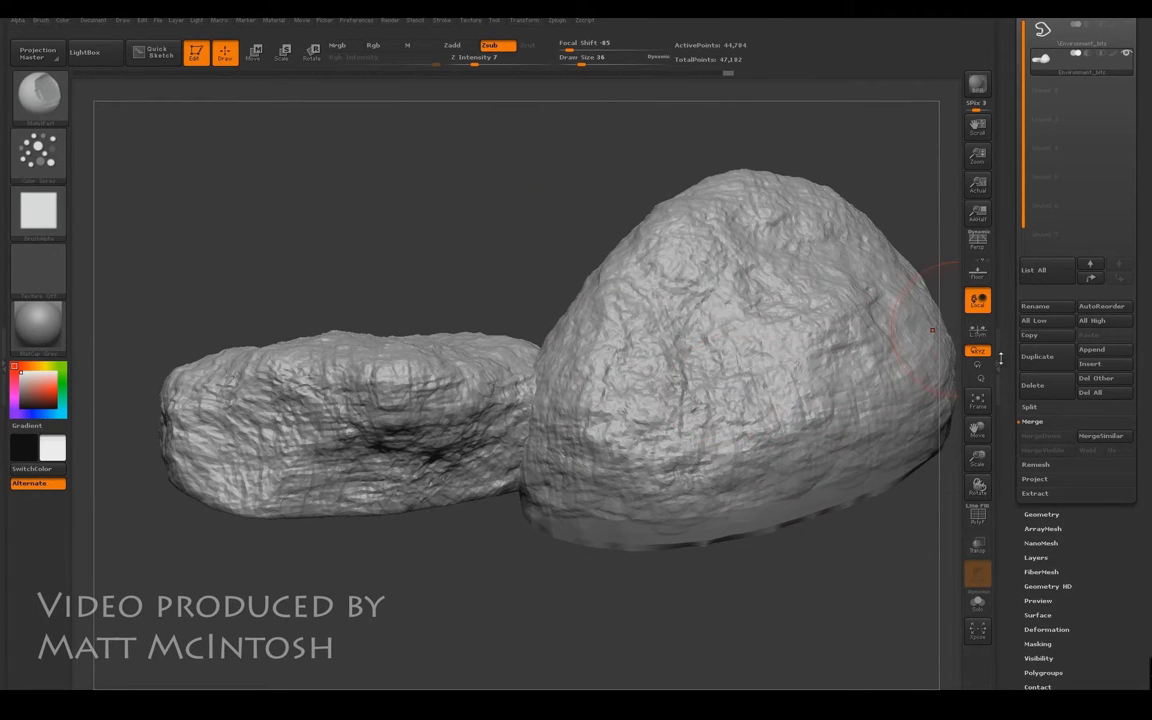
{"action": "left_click_drag", "start_coordinate": [976, 424], "coordinate": [946, 416]}
{"action": "left_click_drag", "start_coordinate": [908, 211], "coordinate": [901, 190]}
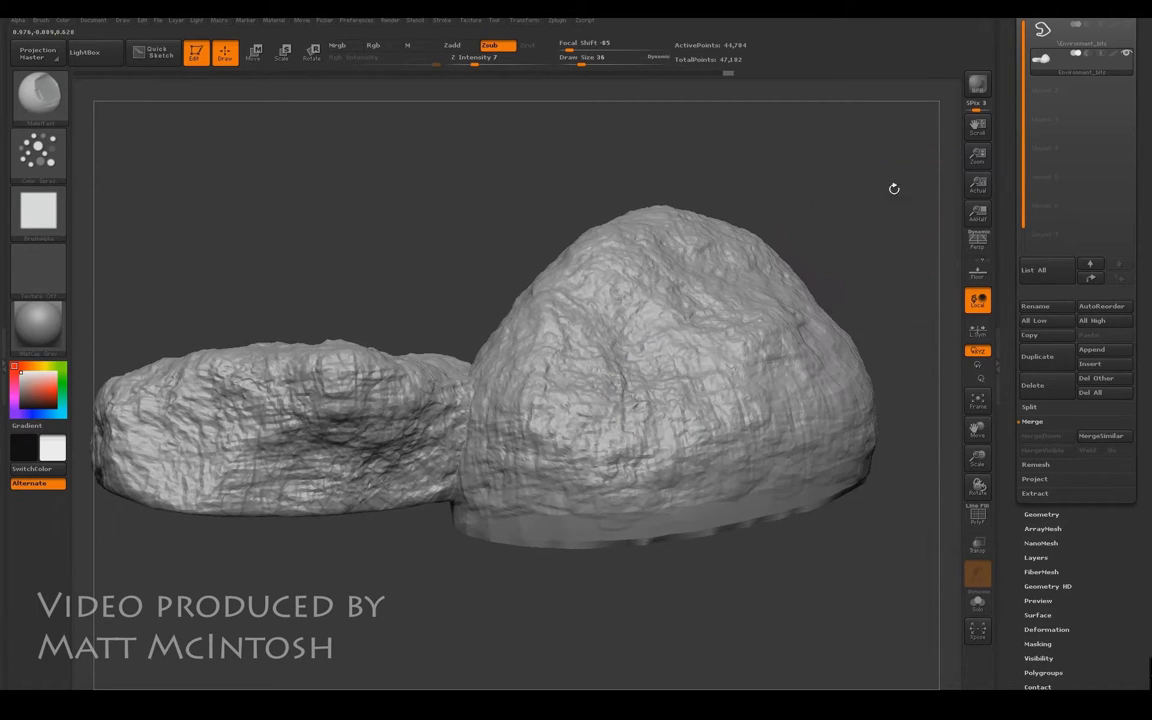
{"action": "left_click_drag", "start_coordinate": [880, 387], "coordinate": [603, 201]}
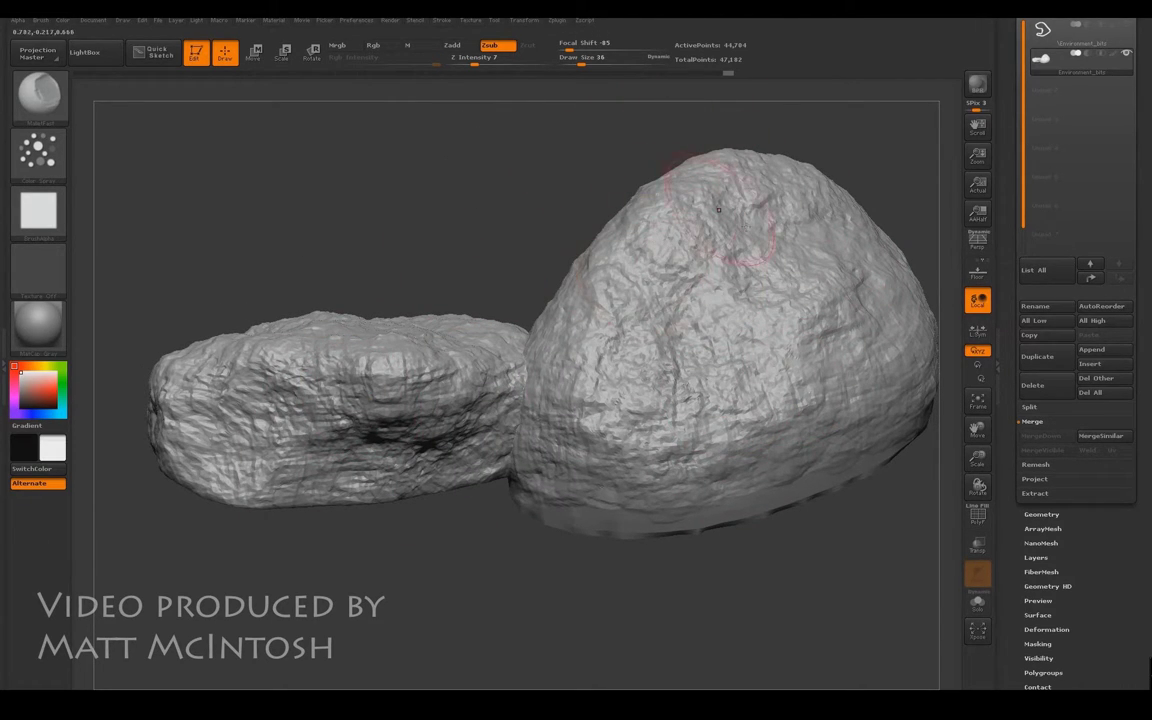
- Set Decimation Master to 35% decimation and pre-process the already reduced rocks' current subtool
{"action": "left_click", "coordinate": [560, 20]}
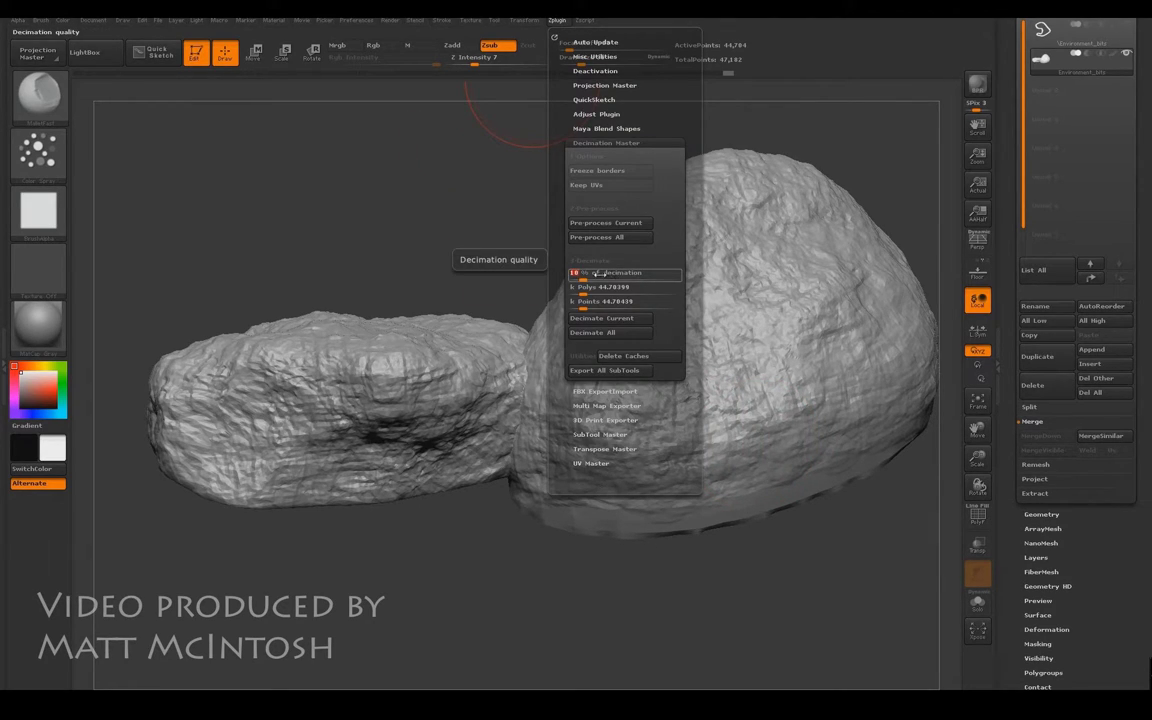
{"action": "left_click_drag", "start_coordinate": [599, 273], "coordinate": [610, 274]}
{"action": "left_click", "coordinate": [610, 274]}
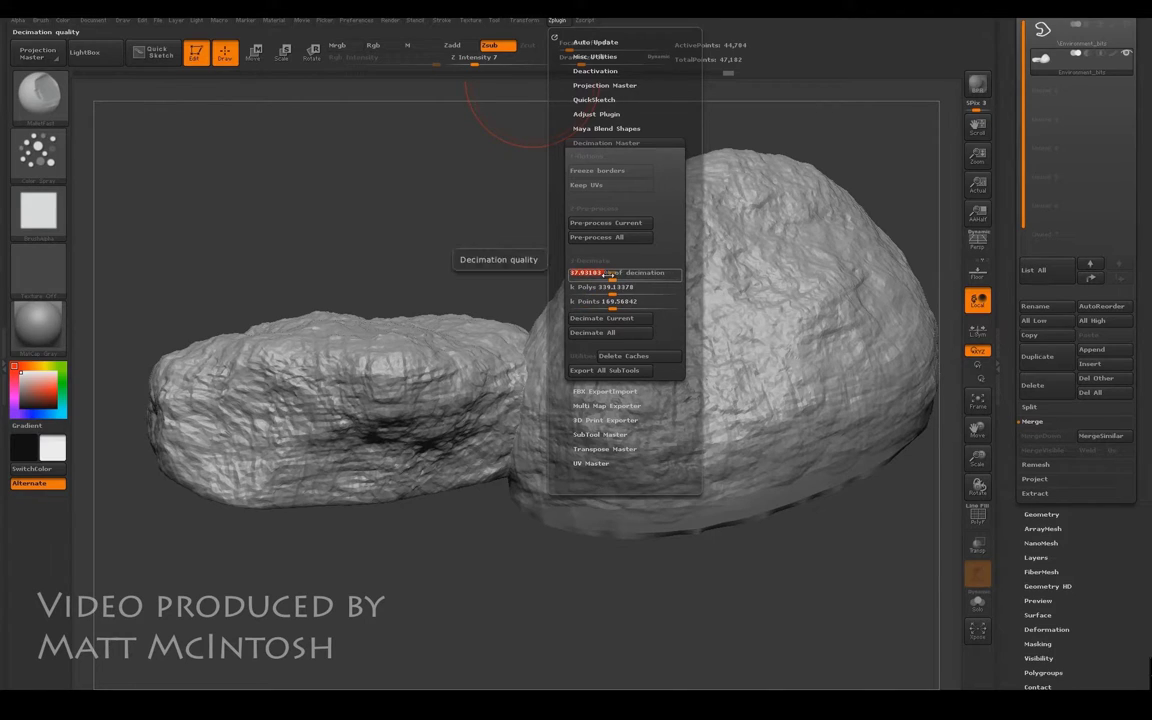
{"action": "type", "text": "35"}
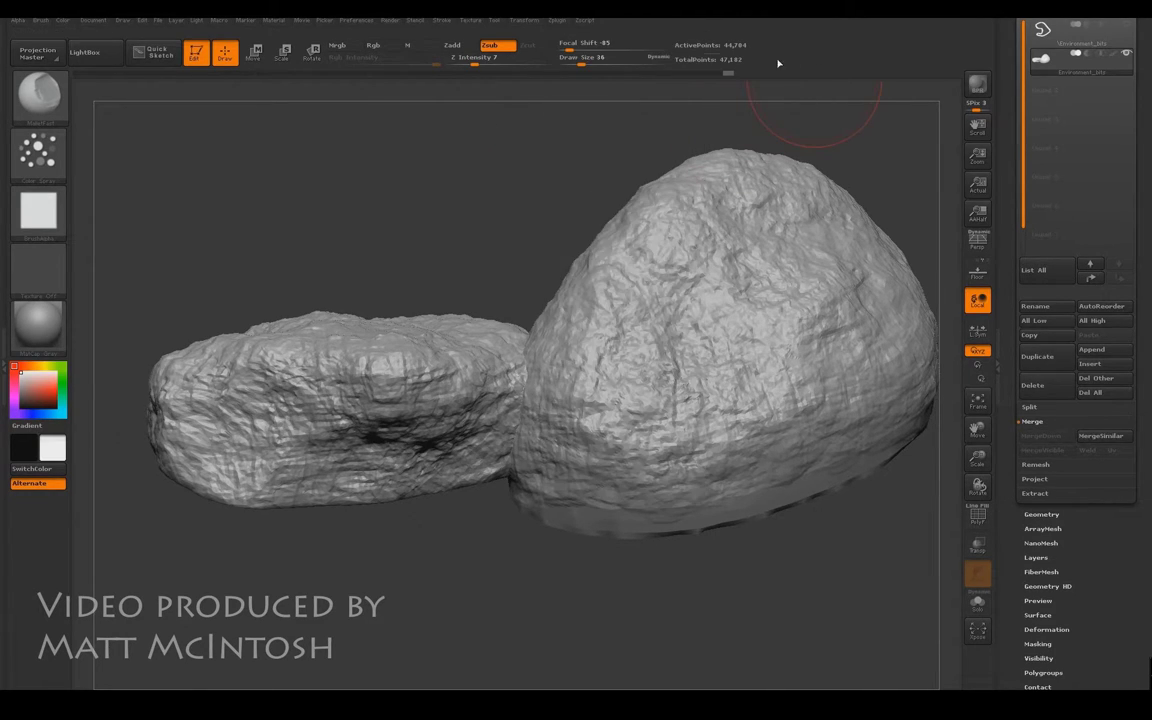
{"action": "left_click", "coordinate": [555, 20]}
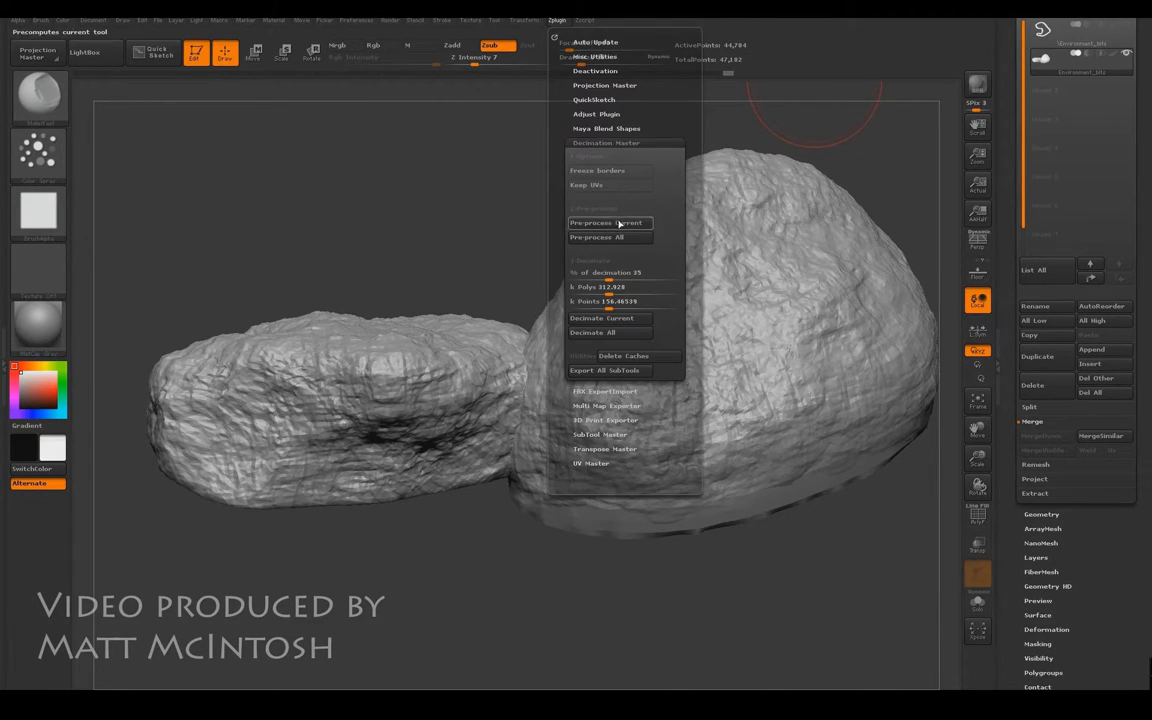
{"action": "left_click", "coordinate": [603, 232]}
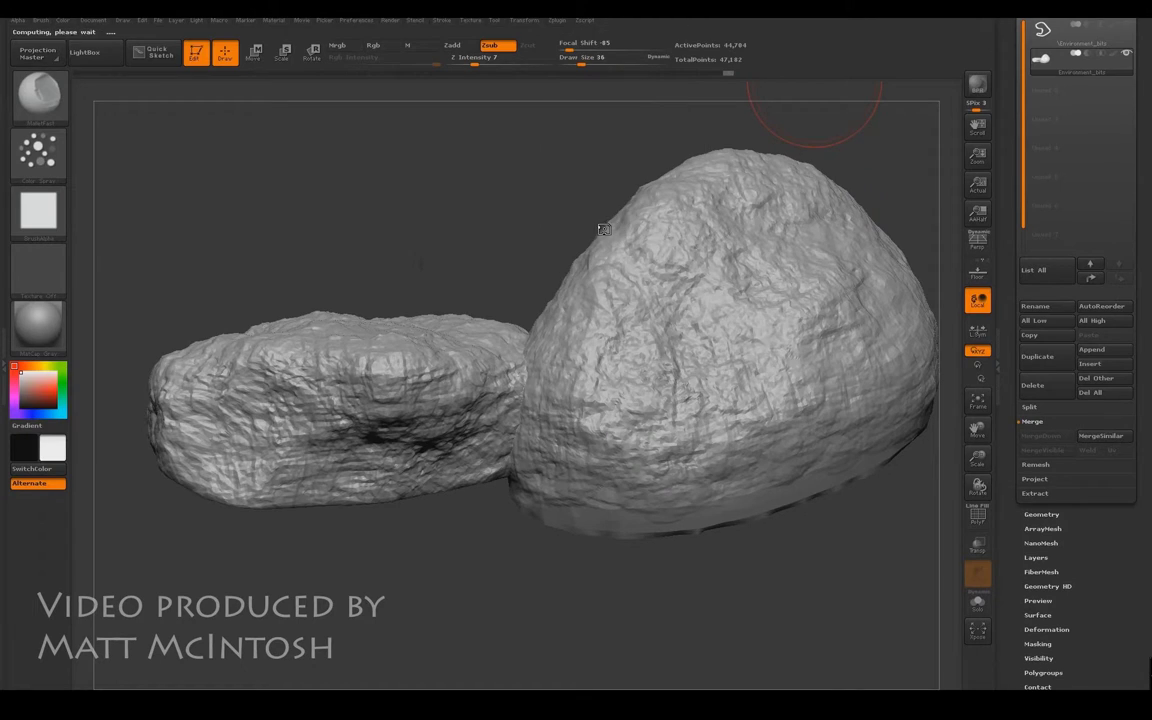
- Decimate the current rocks subtool at 35% and check the resulting mesh with the polyframe display briefly turned on
{"action": "left_click", "coordinate": [556, 21]}
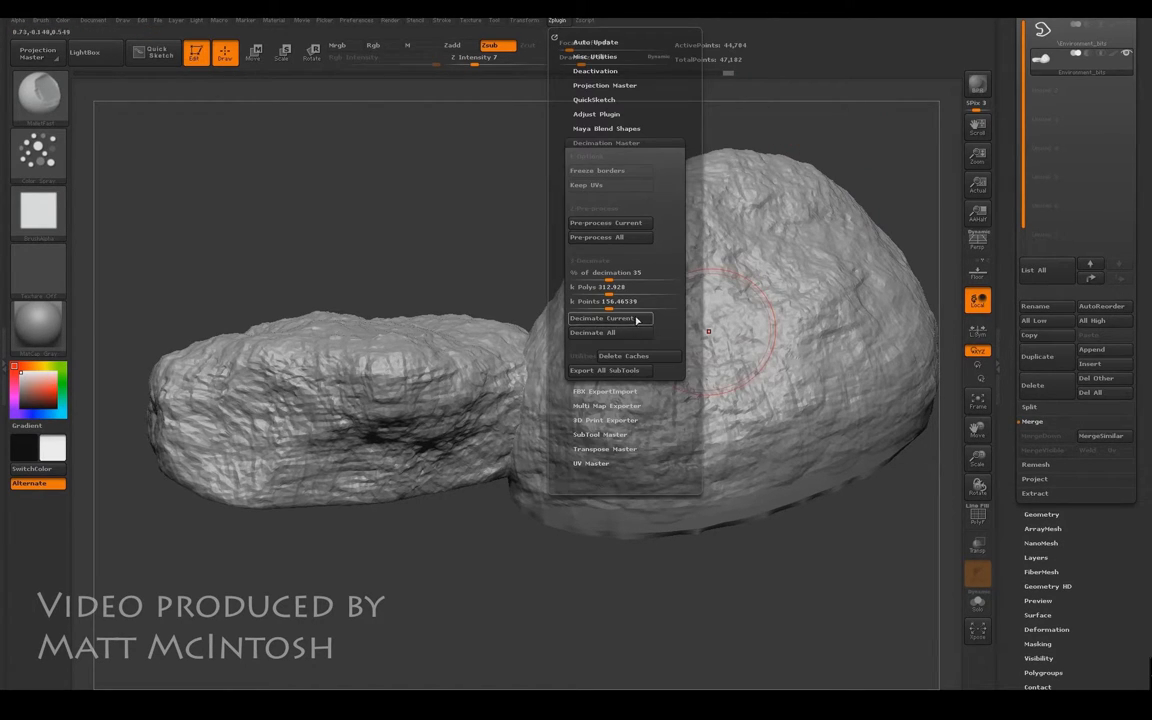
{"action": "left_click", "coordinate": [594, 332]}
{"action": "left_click_drag", "start_coordinate": [393, 214], "coordinate": [328, 241]}
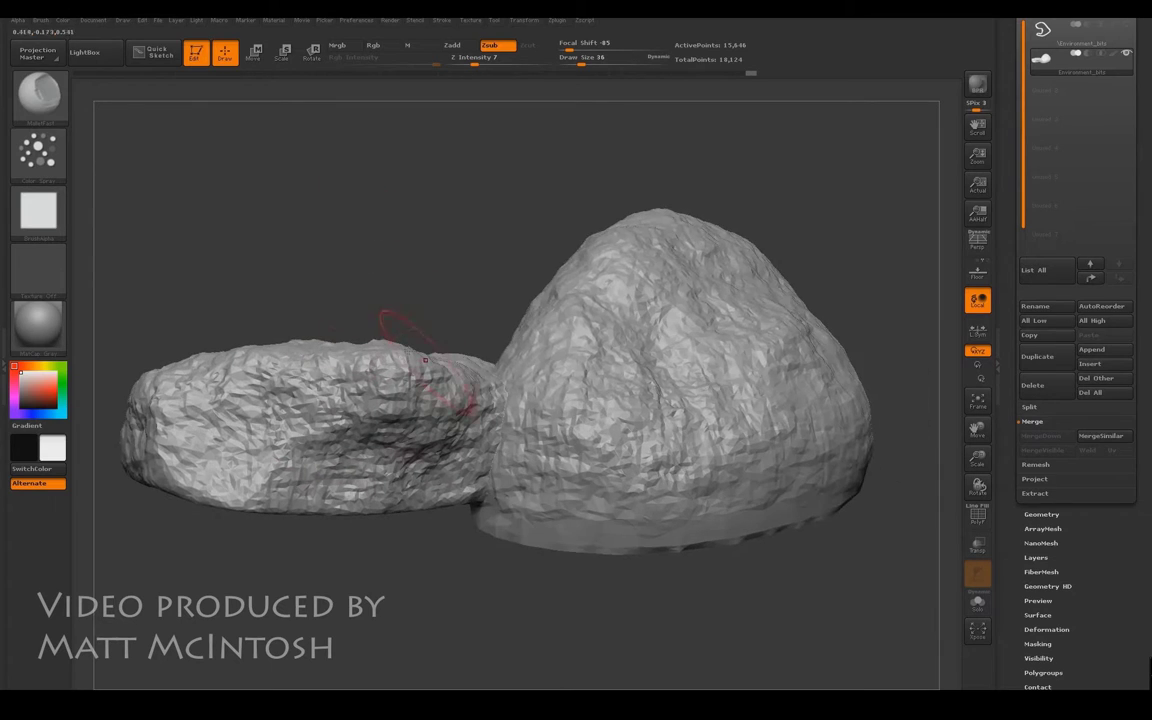
{"action": "key", "text": "shift+f"}
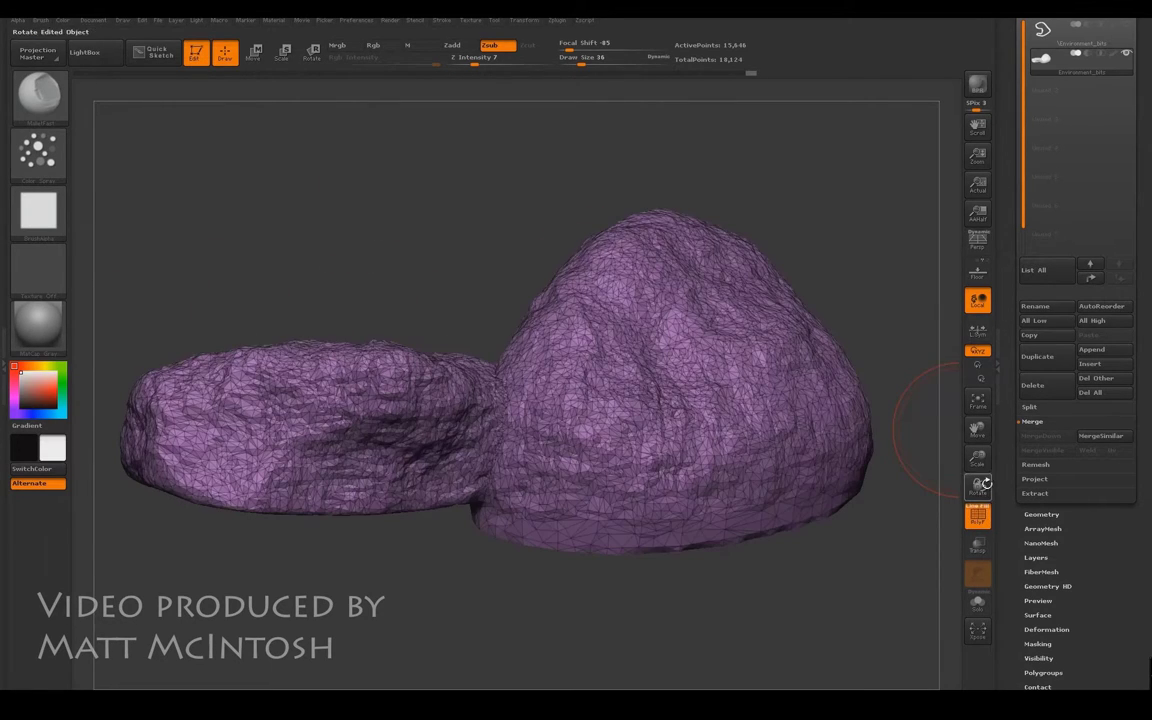
{"action": "key", "text": "shift+f"}
{"action": "mouse_move", "coordinate": [616, 226]}
{"action": "left_mouse_down"}
{"action": "mouse_move", "coordinate": [741, 233]}
{"action": "mouse_move", "coordinate": [640, 290]}
{"action": "left_mouse_up"}
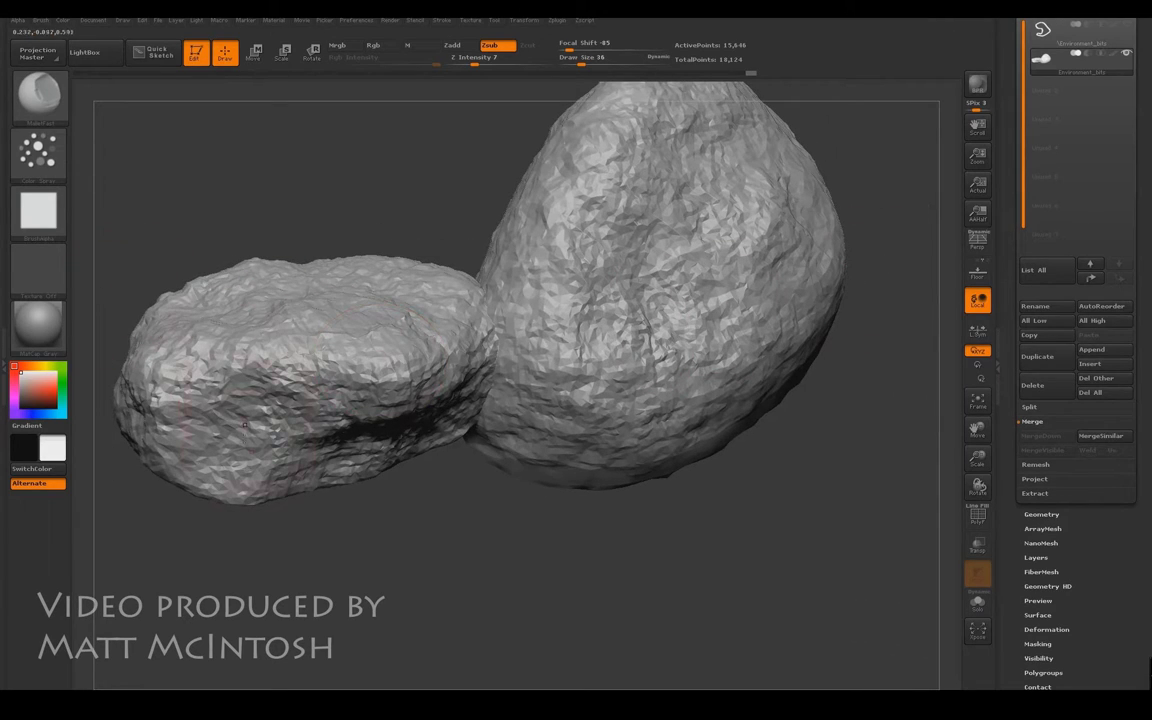
{"action": "left_click_drag", "start_coordinate": [843, 476], "coordinate": [830, 470]}
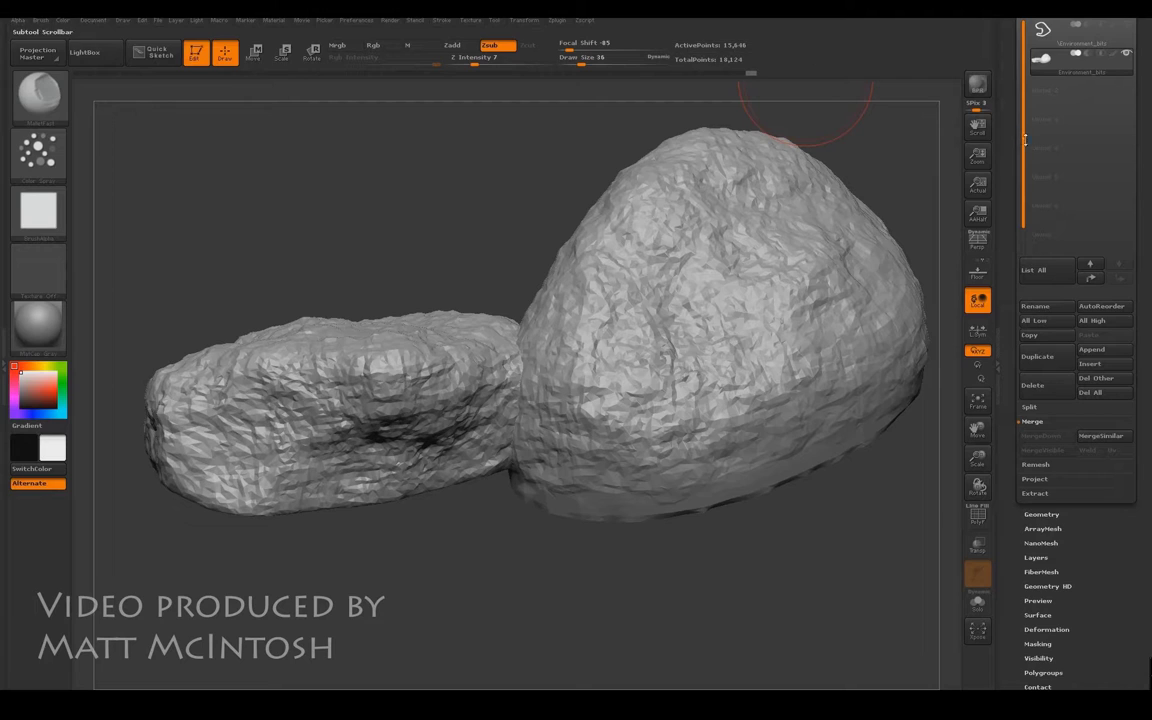
- Export the decimated rocks in OBJ format to the Junk_Dump (E:) drive under the file name Environment_rocks
{"action": "left_click_drag", "start_coordinate": [1022, 125], "coordinate": [1023, 207]}
{"action": "scroll", "coordinate": [1077, 200], "scroll_direction": "up", "scroll_amount": 2}
{"action": "left_click", "coordinate": [1090, 67]}
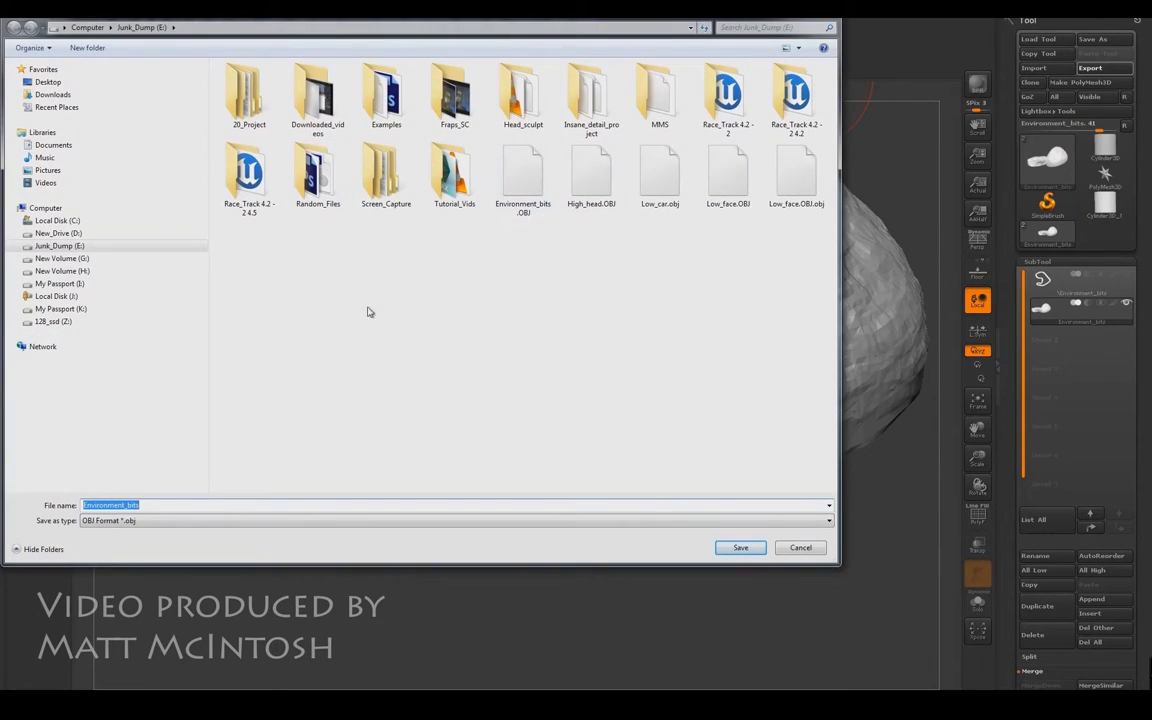
{"action": "left_click", "coordinate": [184, 505]}
{"action": "key", "text": "BackSpace"}
{"action": "key", "text": "BackSpace"}
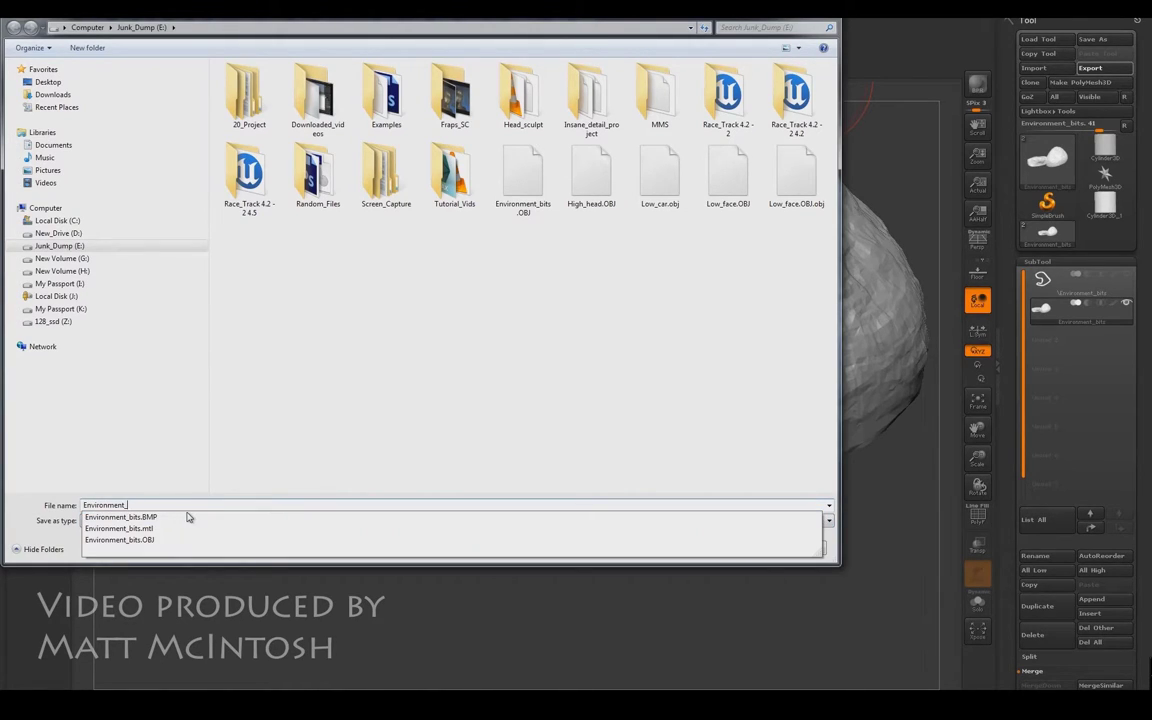
{"action": "type", "text": "t"}
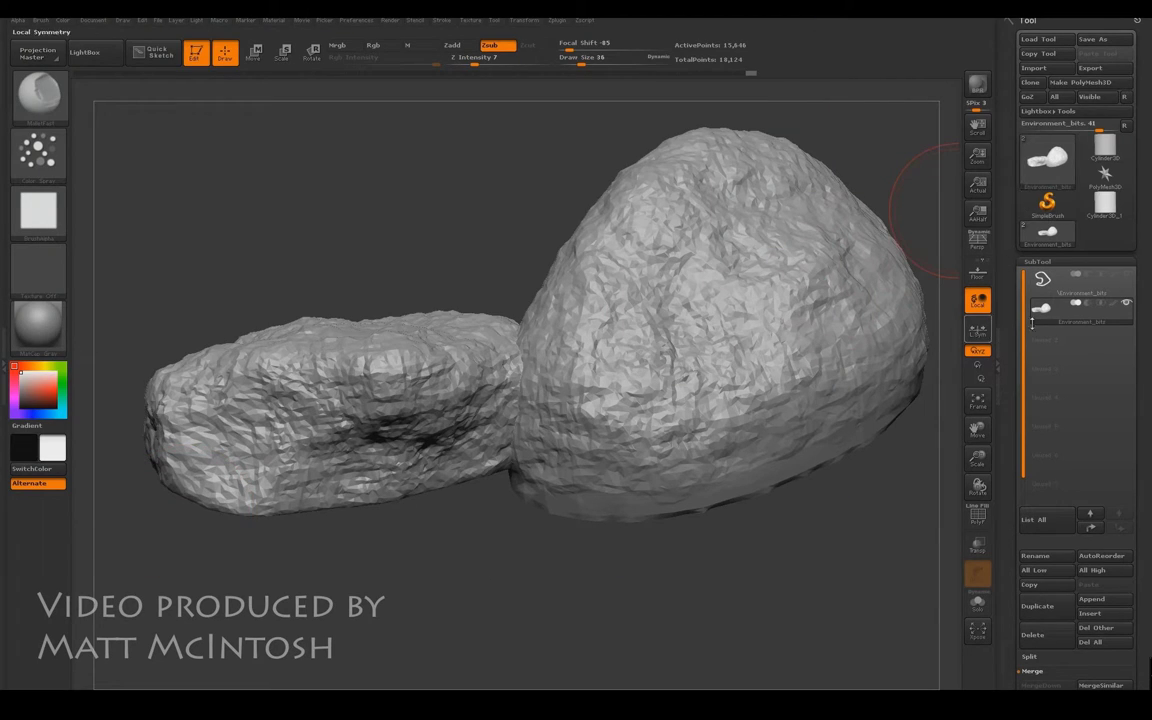
{"action": "left_click", "coordinate": [1045, 284]}
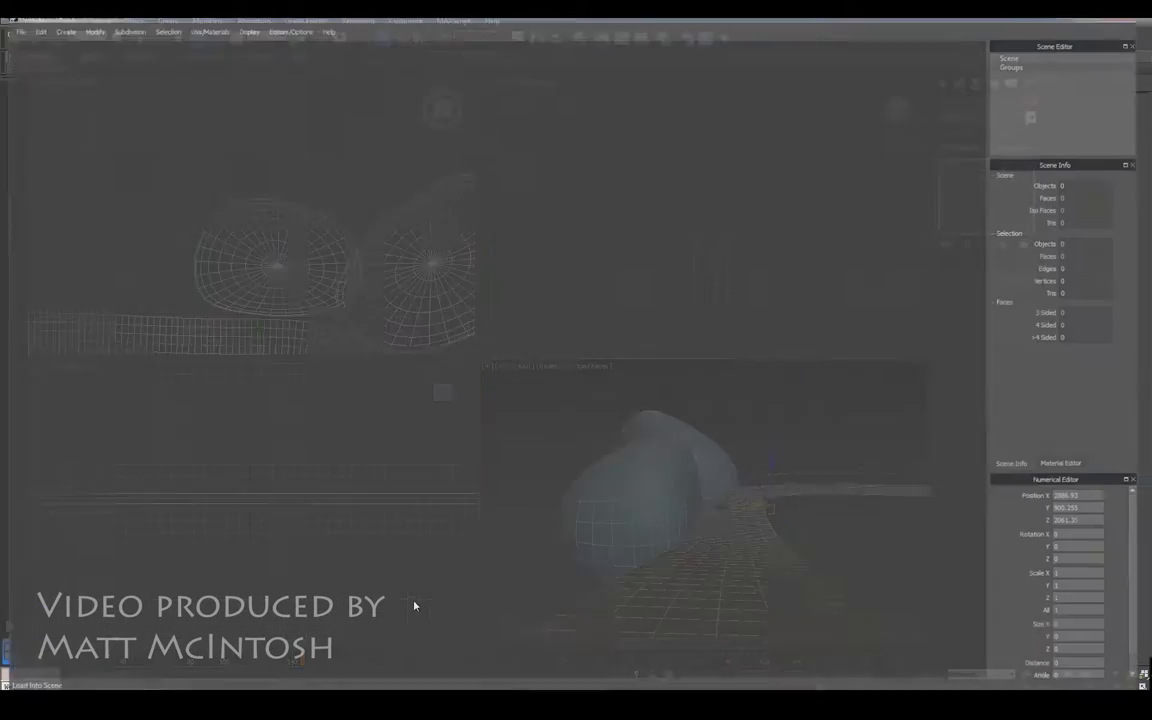
- Switch to Silo and load Environment_bits.OBJ from the Junk_Dump (E:) drive into the empty scene
{"action": "left_click", "coordinate": [11, 23]}
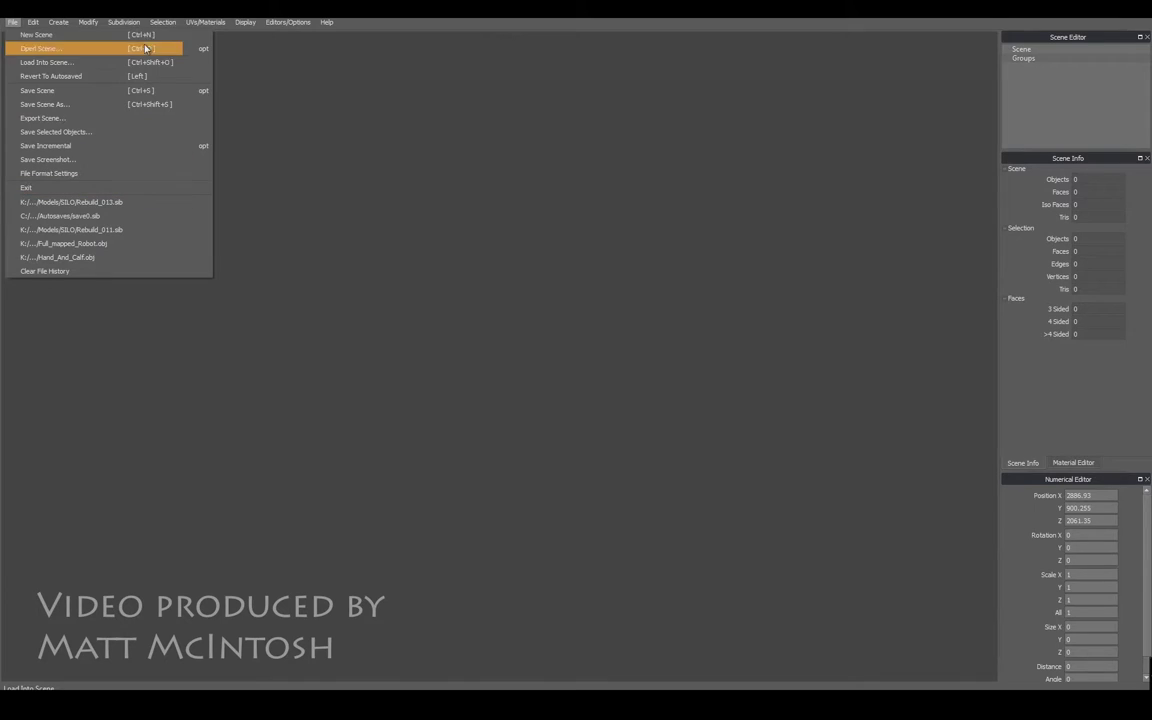
{"action": "left_click", "coordinate": [79, 67]}
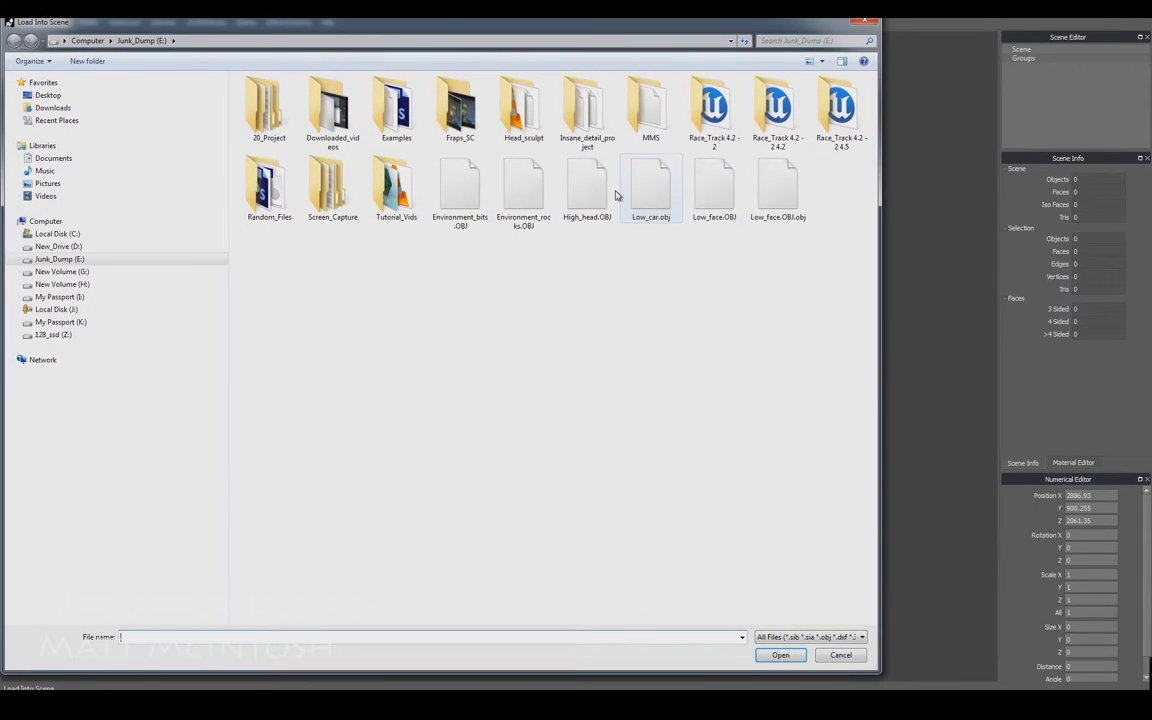
{"action": "left_click", "coordinate": [460, 185]}
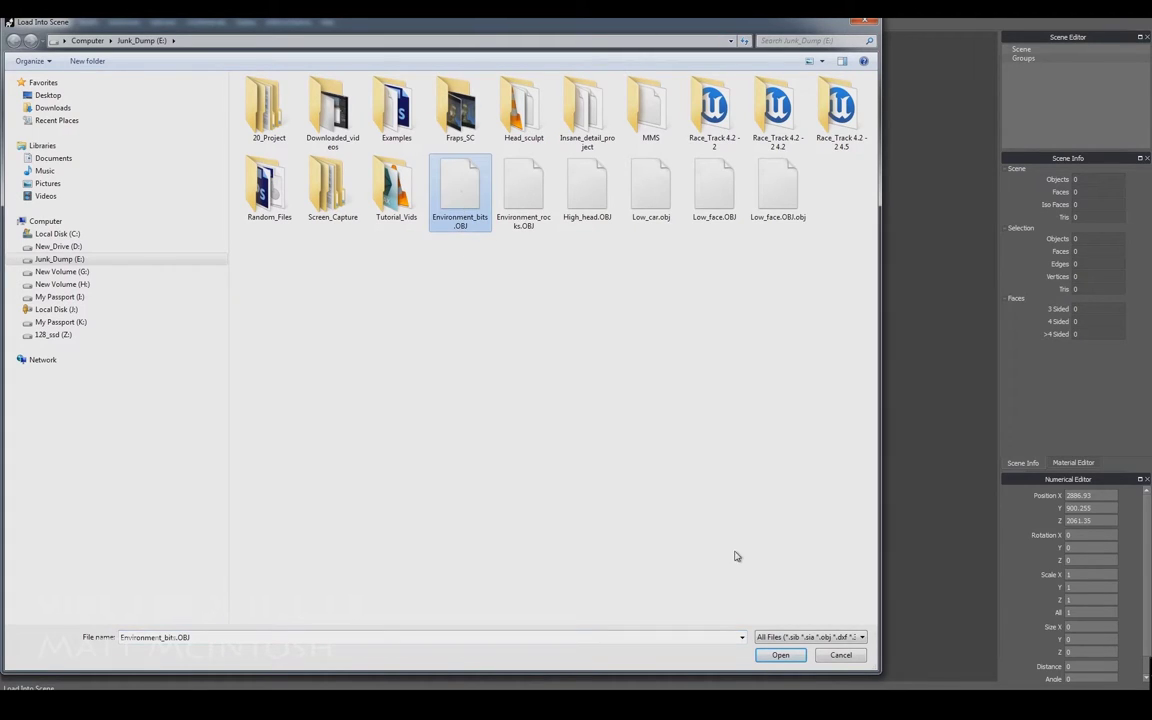
{"action": "left_click", "coordinate": [785, 655]}
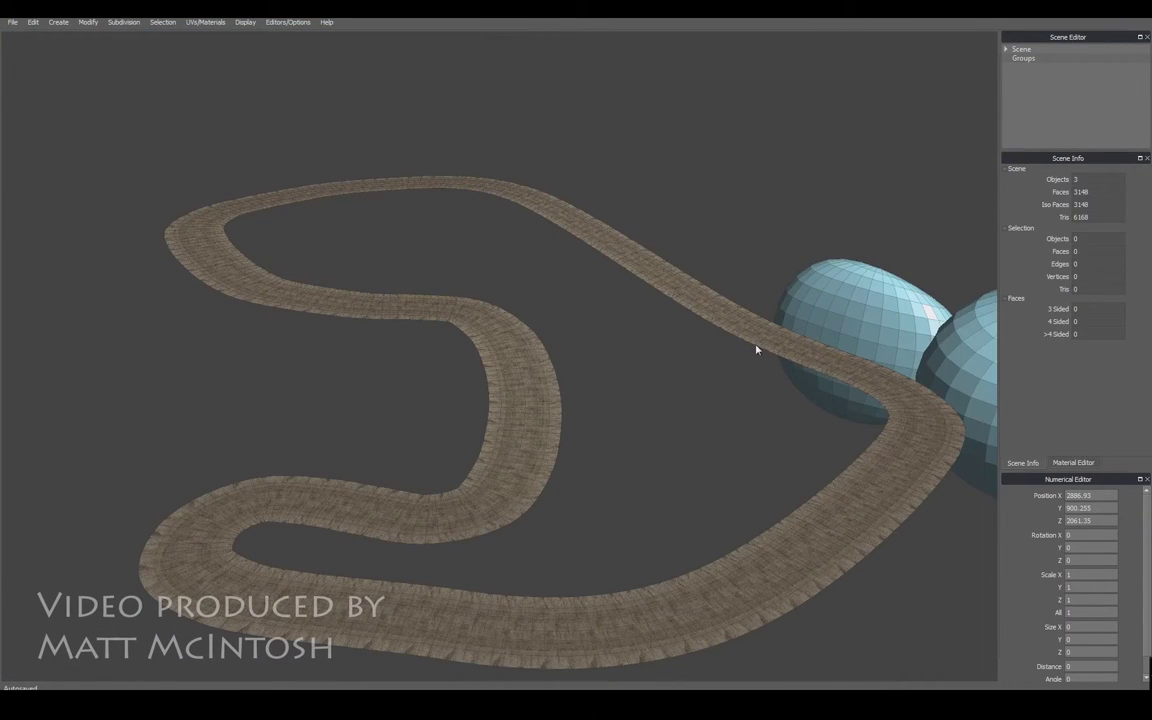
- Select both low-poly placeholder rocks beside the race track and delete them
{"action": "left_click_drag", "start_coordinate": [918, 274], "coordinate": [533, 283]}
{"action": "middle_click_drag", "start_coordinate": [861, 275], "coordinate": [545, 258]}
{"action": "left_click_drag", "start_coordinate": [590, 125], "coordinate": [316, 217]}
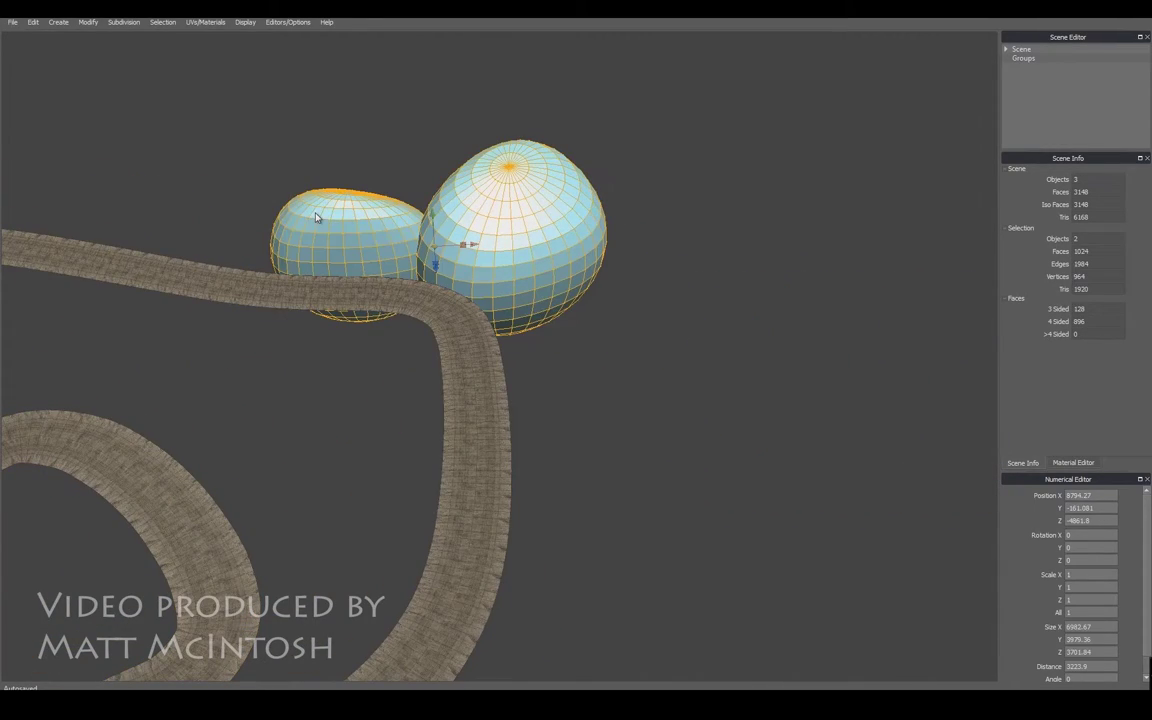
{"action": "key", "text": "Delete"}
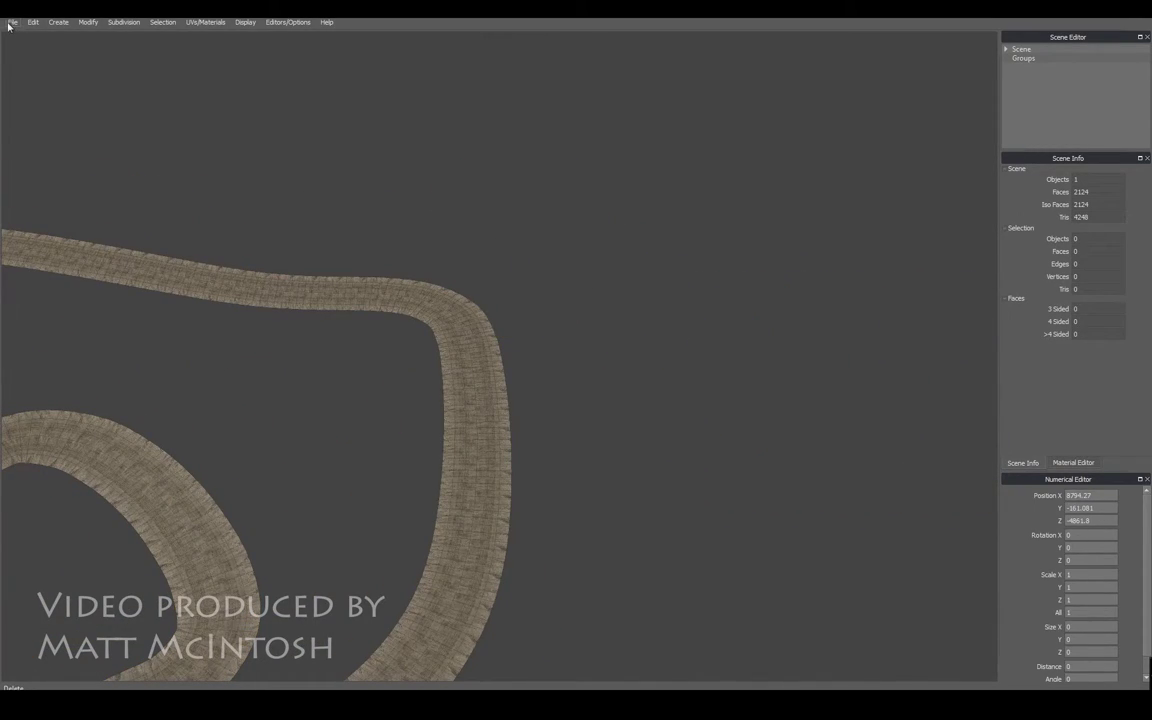
- Load Environment_rocks.OBJ into the scene alongside the race track
{"action": "left_click", "coordinate": [11, 22]}
{"action": "left_click", "coordinate": [68, 57]}
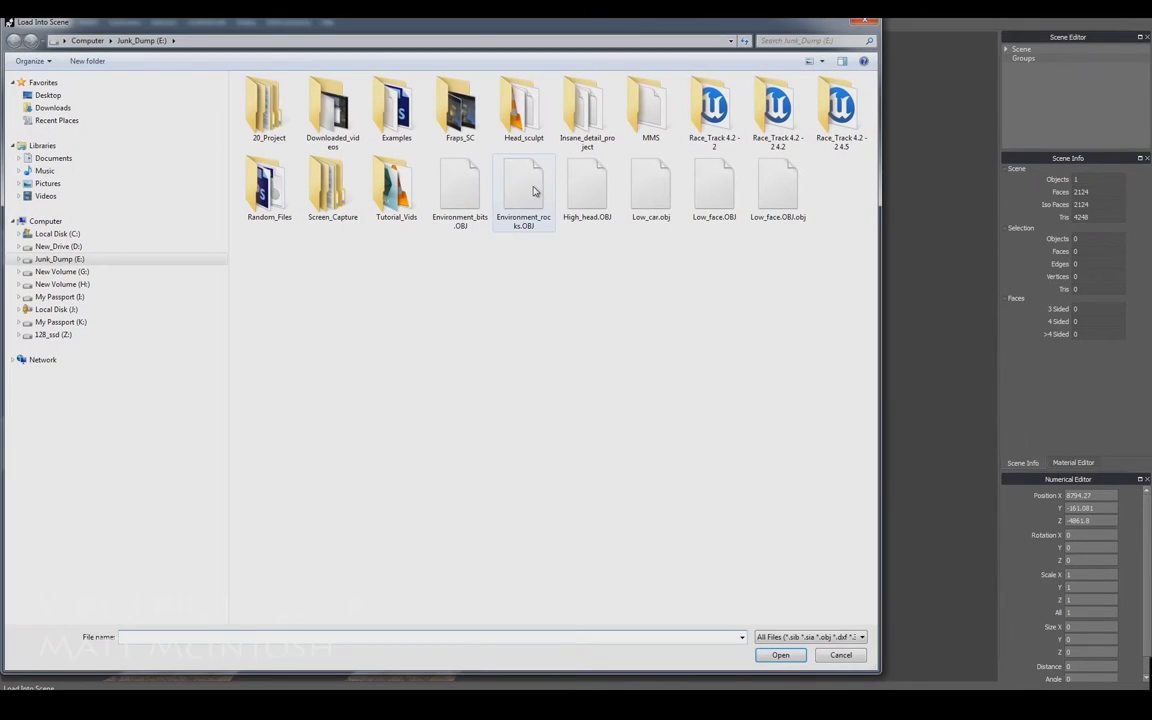
{"action": "left_click", "coordinate": [525, 194]}
{"action": "left_click", "coordinate": [780, 655]}
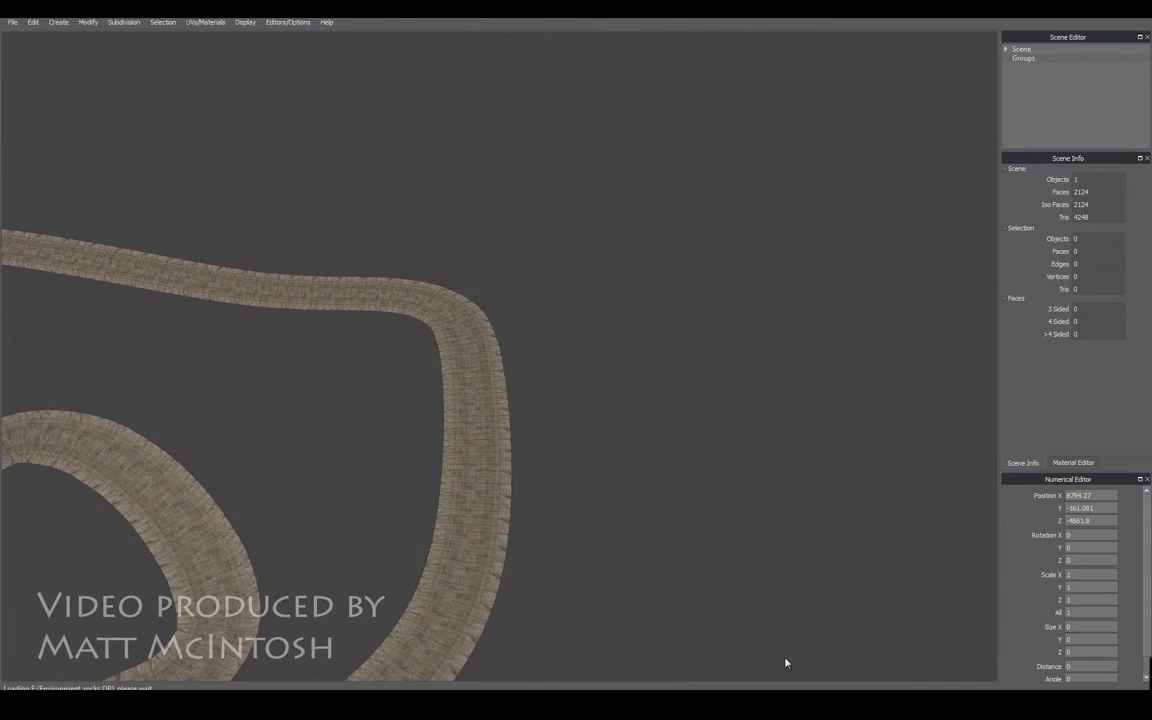
{"action": "scroll", "coordinate": [505, 340], "scroll_direction": "up", "scroll_amount": 2}
{"action": "scroll", "coordinate": [560, 375], "scroll_direction": "up", "scroll_amount": 4}
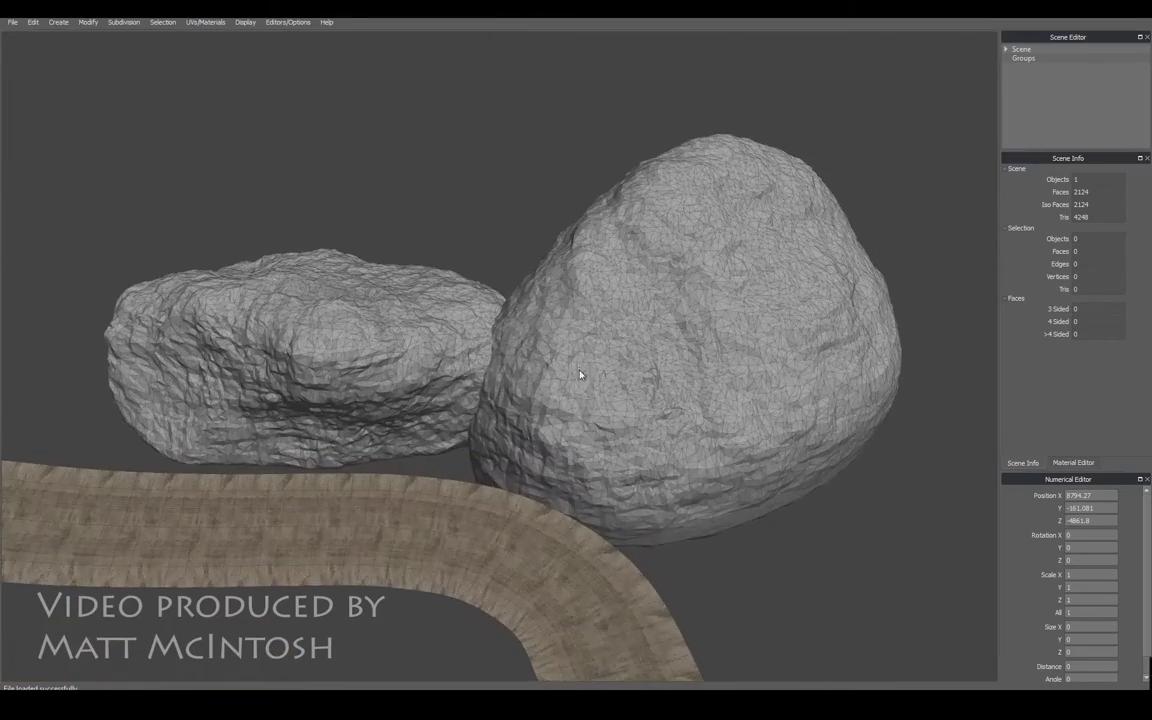
- Examine how the imported rocks sit next to the track, selecting the track and the rocks to compare their meshes
{"action": "middle_click_drag", "start_coordinate": [579, 373], "coordinate": [424, 430]}
{"action": "scroll", "coordinate": [455, 397], "scroll_direction": "up", "scroll_amount": 4}
{"action": "left_click", "coordinate": [222, 396]}
{"action": "middle_click_drag", "start_coordinate": [375, 303], "coordinate": [441, 372]}
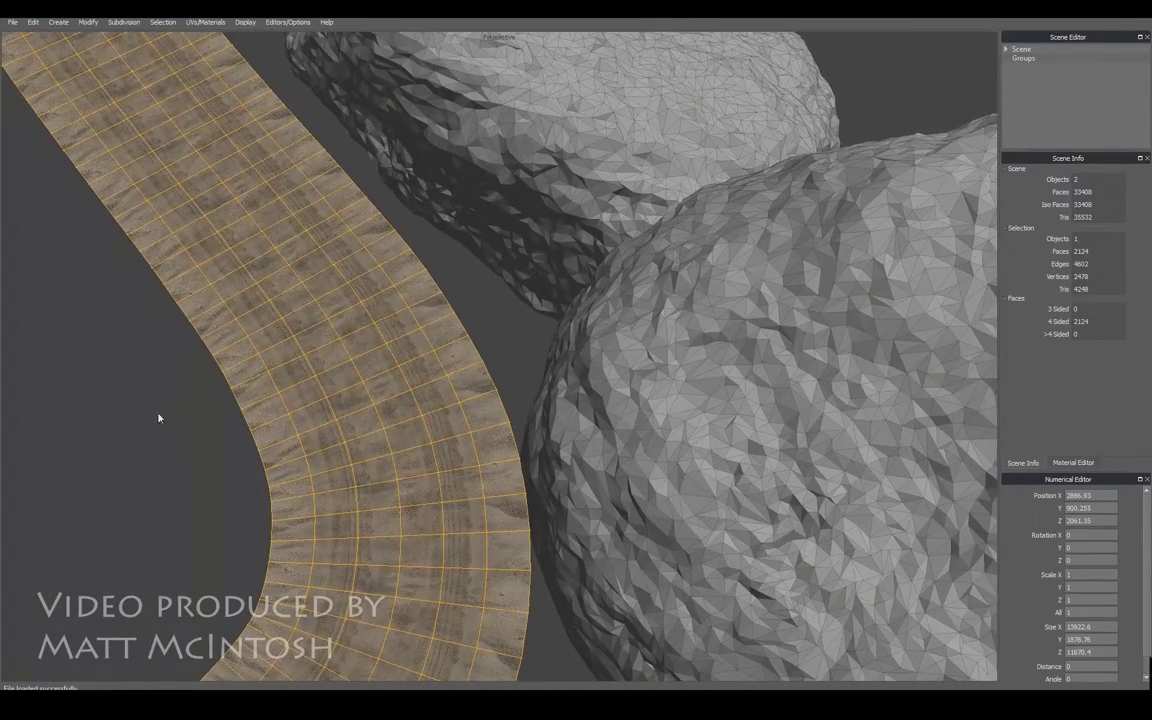
{"action": "middle_click_drag", "start_coordinate": [366, 345], "coordinate": [831, 265]}
{"action": "scroll", "coordinate": [831, 265], "scroll_direction": "down", "scroll_amount": 5}
{"action": "middle_click_drag", "start_coordinate": [640, 309], "coordinate": [712, 267]}
{"action": "left_click", "coordinate": [571, 265]}
{"action": "middle_click_drag", "start_coordinate": [571, 265], "coordinate": [545, 355]}
{"action": "scroll", "coordinate": [553, 335], "scroll_direction": "up", "scroll_amount": 5}
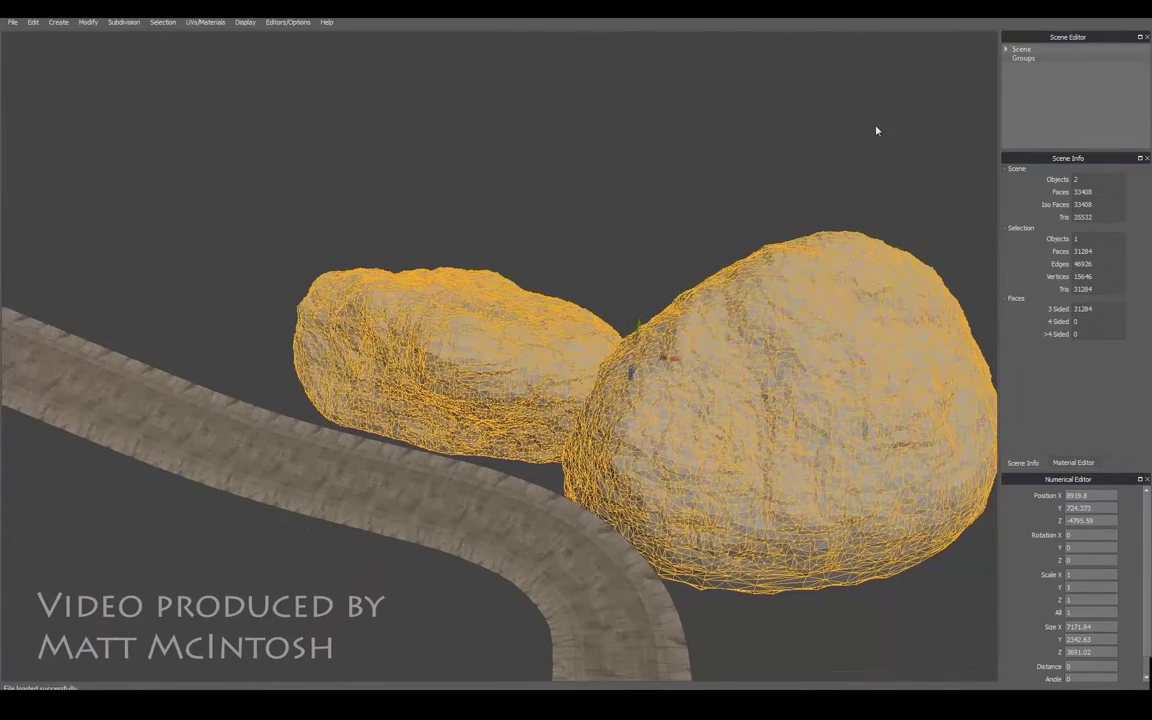
- Expand the scene's object list and switch the rock group's display to smooth, see-through shading
{"action": "left_click", "coordinate": [1007, 50]}
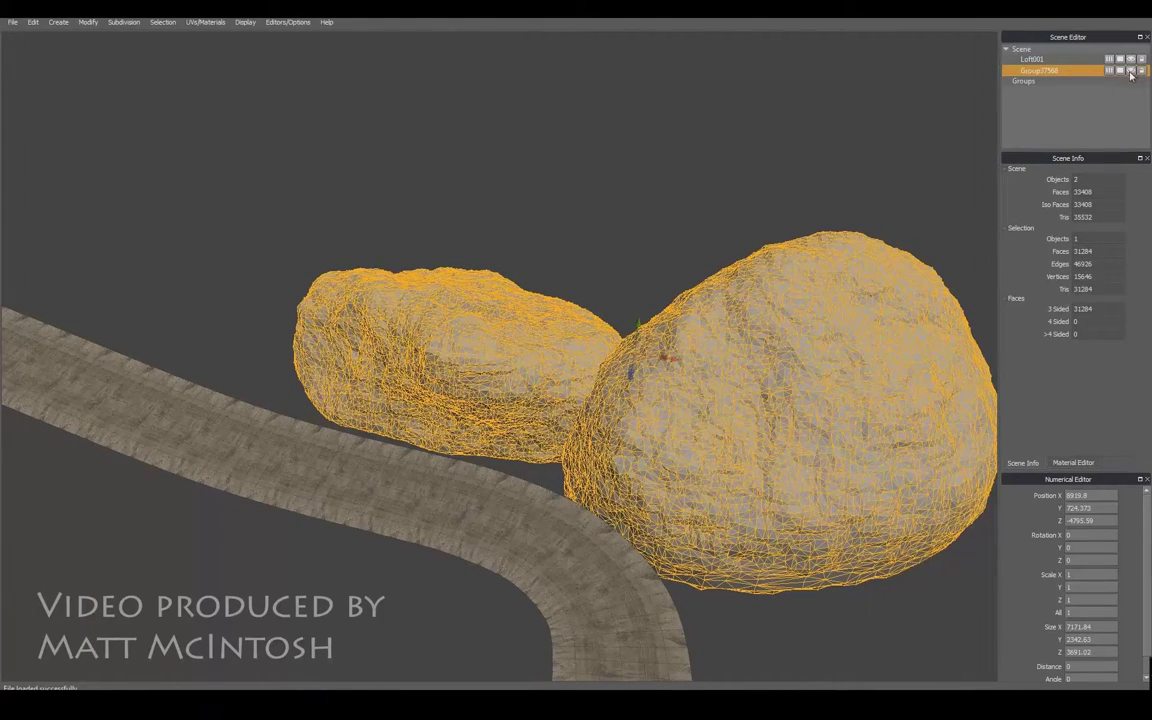
{"action": "left_click", "coordinate": [1131, 71]}
{"action": "left_click", "coordinate": [1131, 71]}
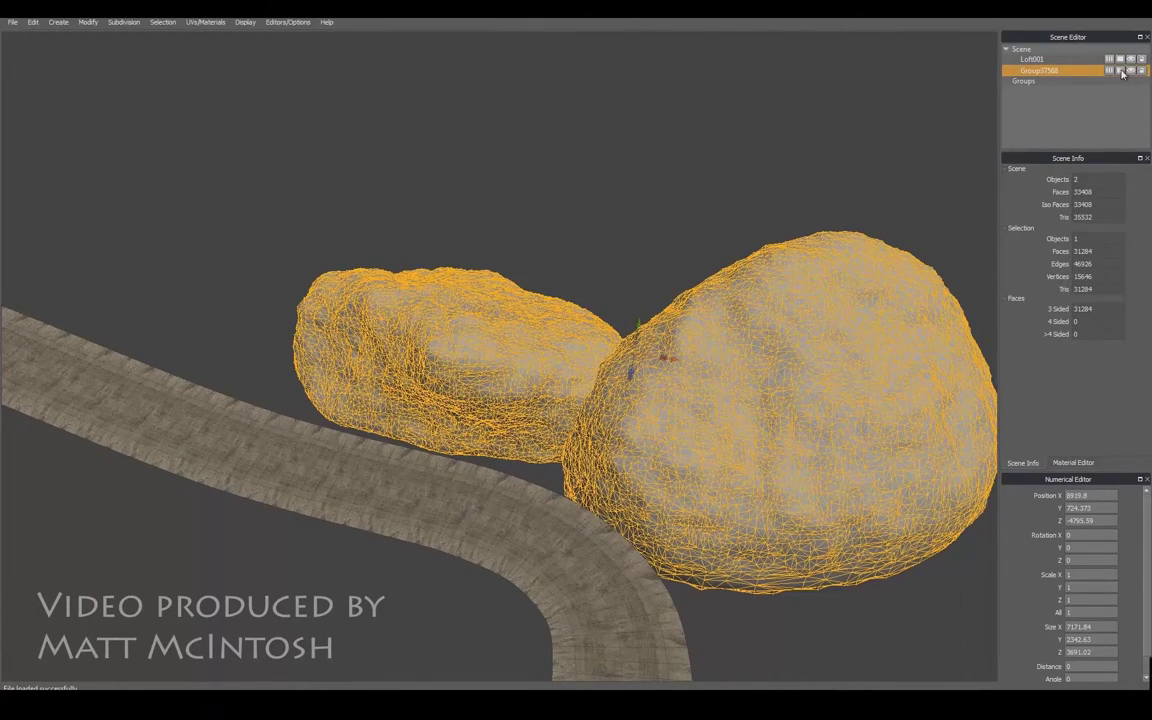
{"action": "left_click", "coordinate": [1142, 71]}
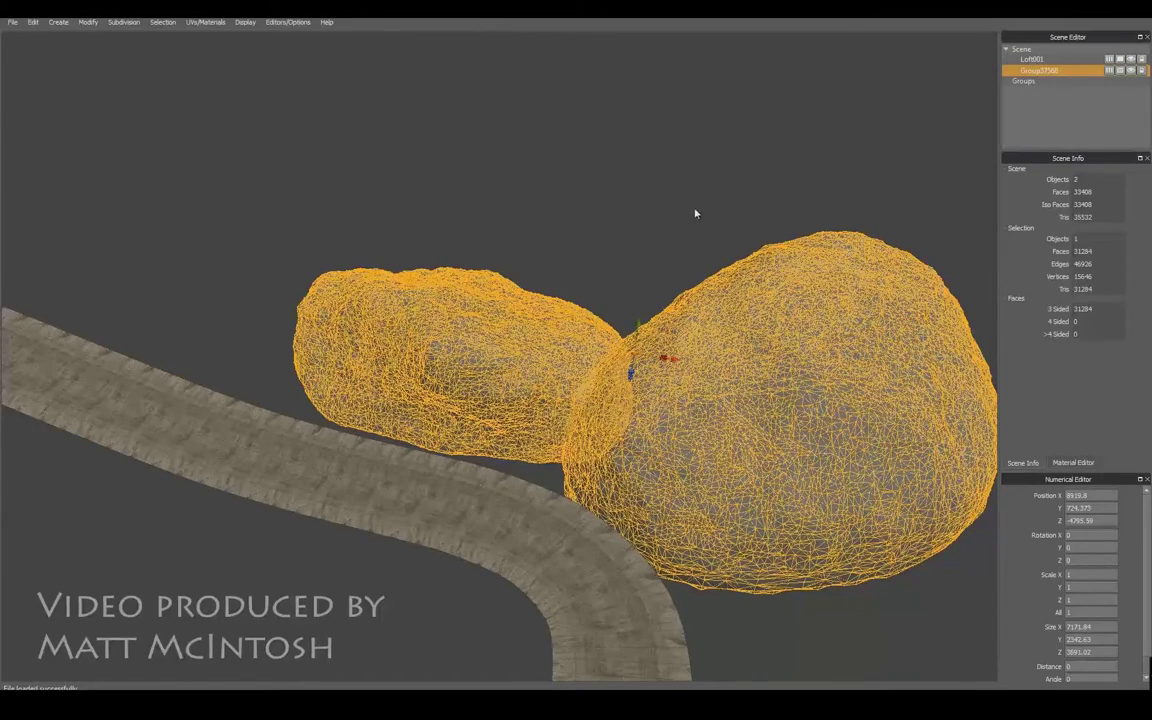
- Deselect the rocks, hide their wireframe and view the smaller rock up close beside the track
{"action": "middle_click_drag", "start_coordinate": [695, 213], "coordinate": [627, 193]}
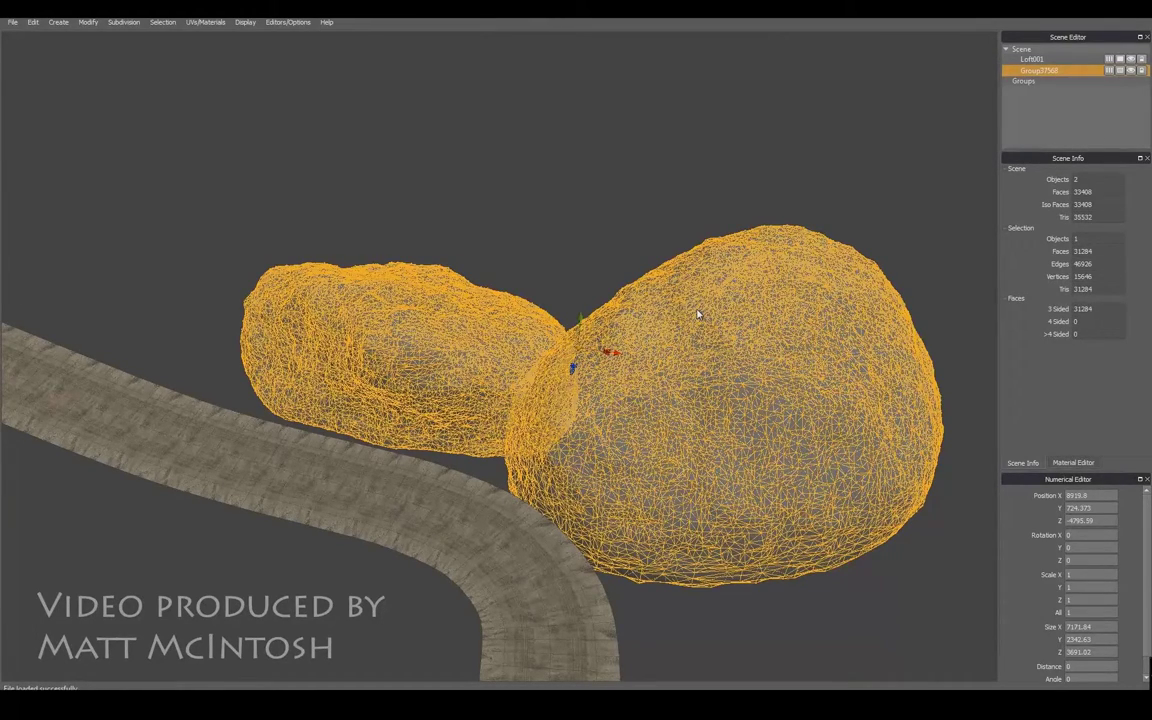
{"action": "left_click", "coordinate": [810, 180]}
{"action": "middle_click_drag", "start_coordinate": [810, 180], "coordinate": [408, 540]}
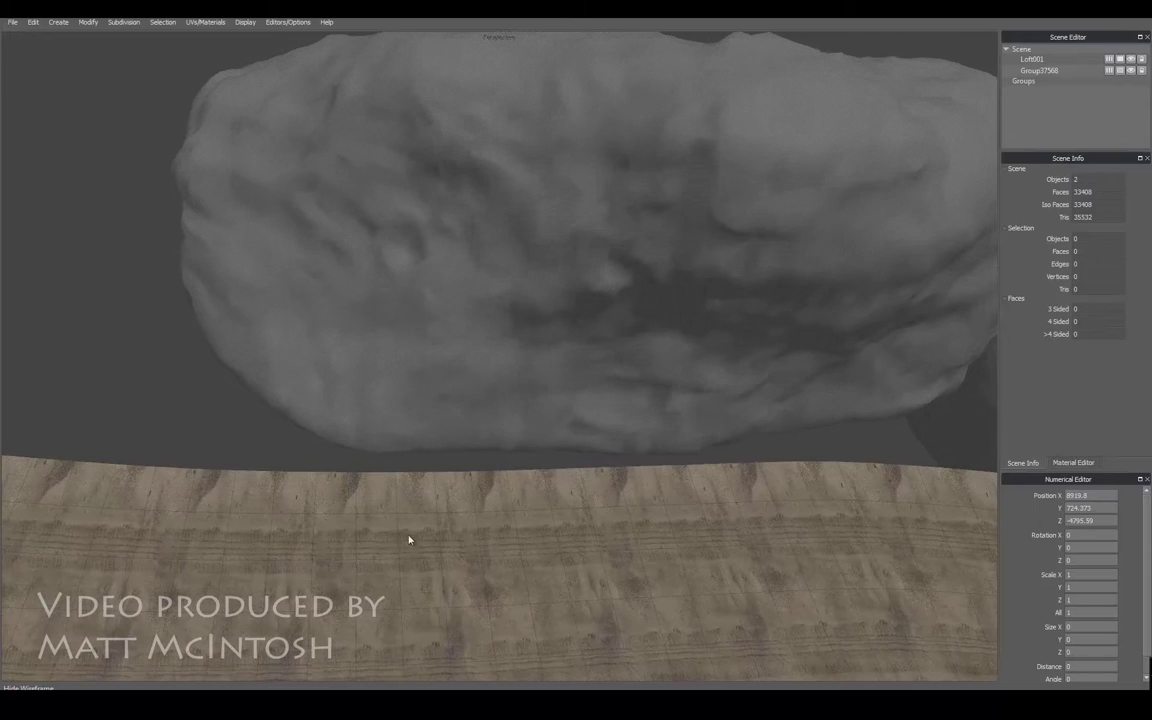
- Apply the plain Default material to the race track in place of its texture and deselect the track
{"action": "left_click", "coordinate": [368, 535]}
{"action": "middle_click_drag", "start_coordinate": [186, 508], "coordinate": [560, 427]}
{"action": "middle_click_drag", "start_coordinate": [737, 404], "coordinate": [316, 435]}
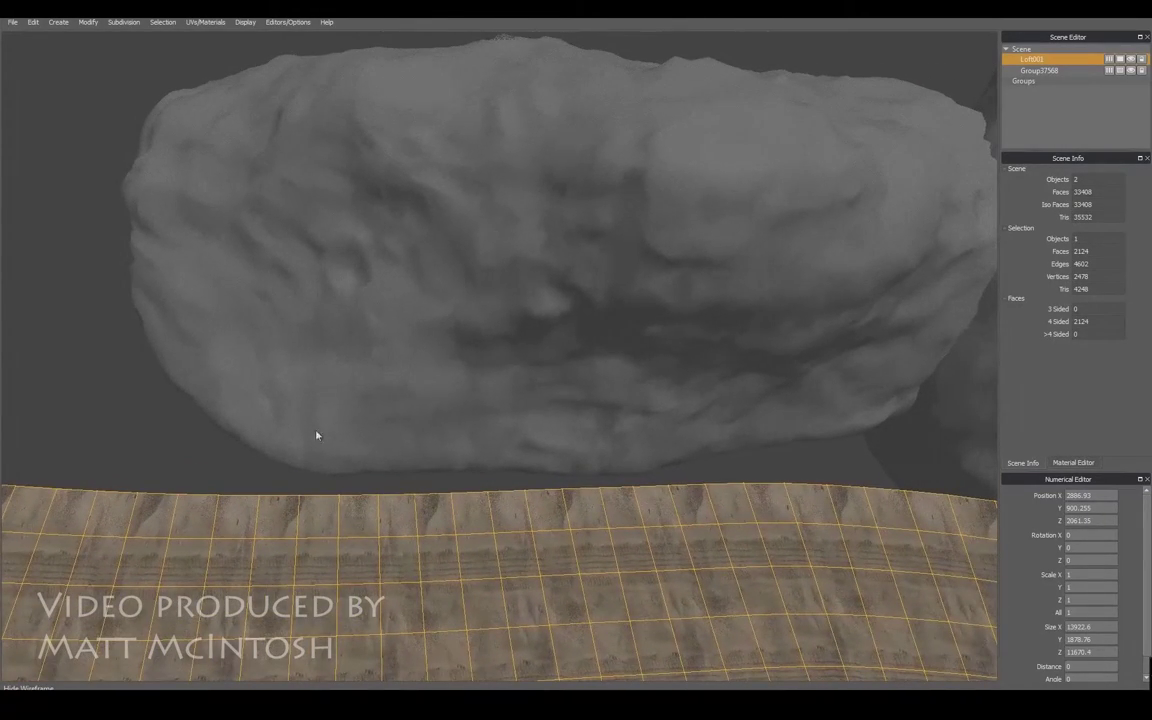
{"action": "left_click", "coordinate": [1068, 463]}
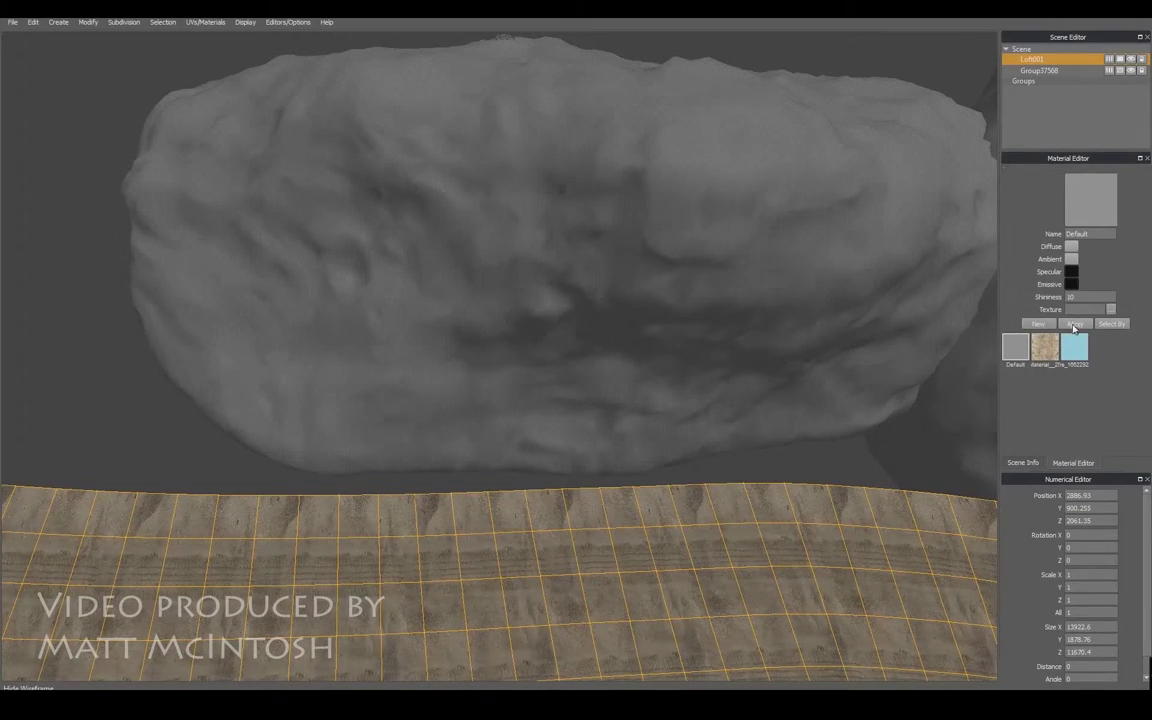
{"action": "left_click", "coordinate": [1075, 324]}
{"action": "left_click", "coordinate": [116, 408]}
- Draw four vertical topology lines from the base to the crest across the middle of the long rock
{"action": "middle_click_drag", "start_coordinate": [531, 568], "coordinate": [431, 477]}
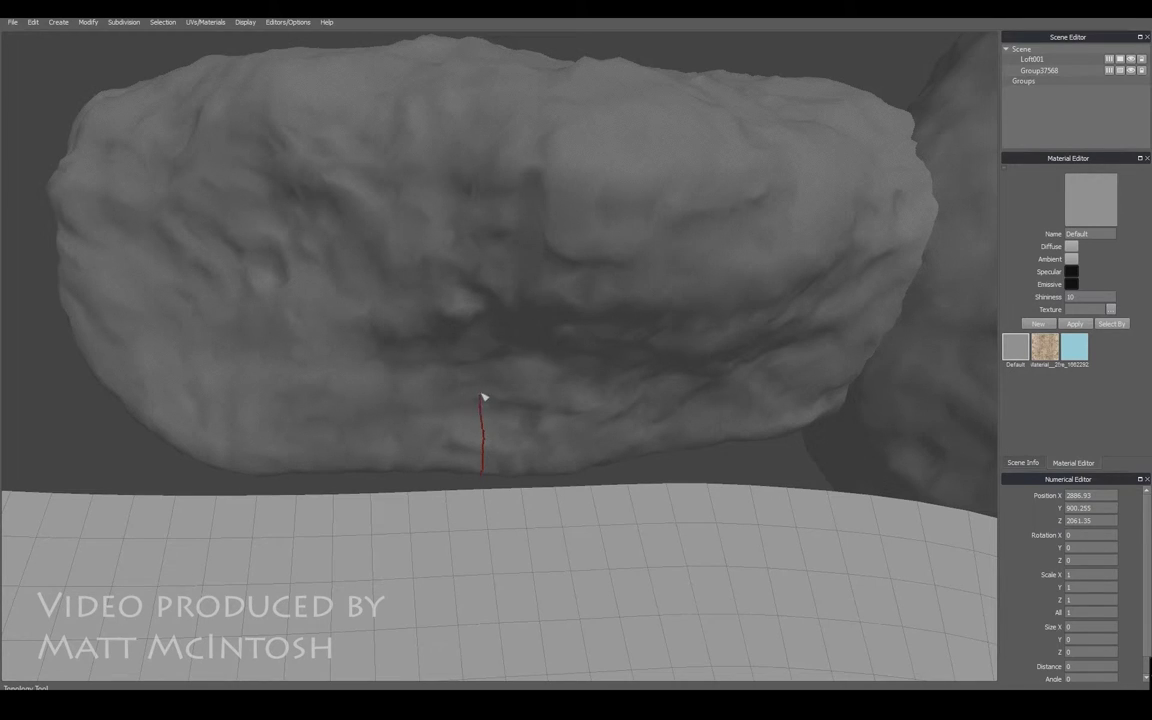
{"action": "left_click_drag", "start_coordinate": [483, 307], "coordinate": [474, 66]}
{"action": "mouse_move", "coordinate": [535, 404]}
{"action": "left_mouse_down"}
{"action": "mouse_move", "coordinate": [535, 134]}
{"action": "mouse_move", "coordinate": [515, 52]}
{"action": "left_mouse_up"}
{"action": "left_click_drag", "start_coordinate": [567, 430], "coordinate": [590, 58]}
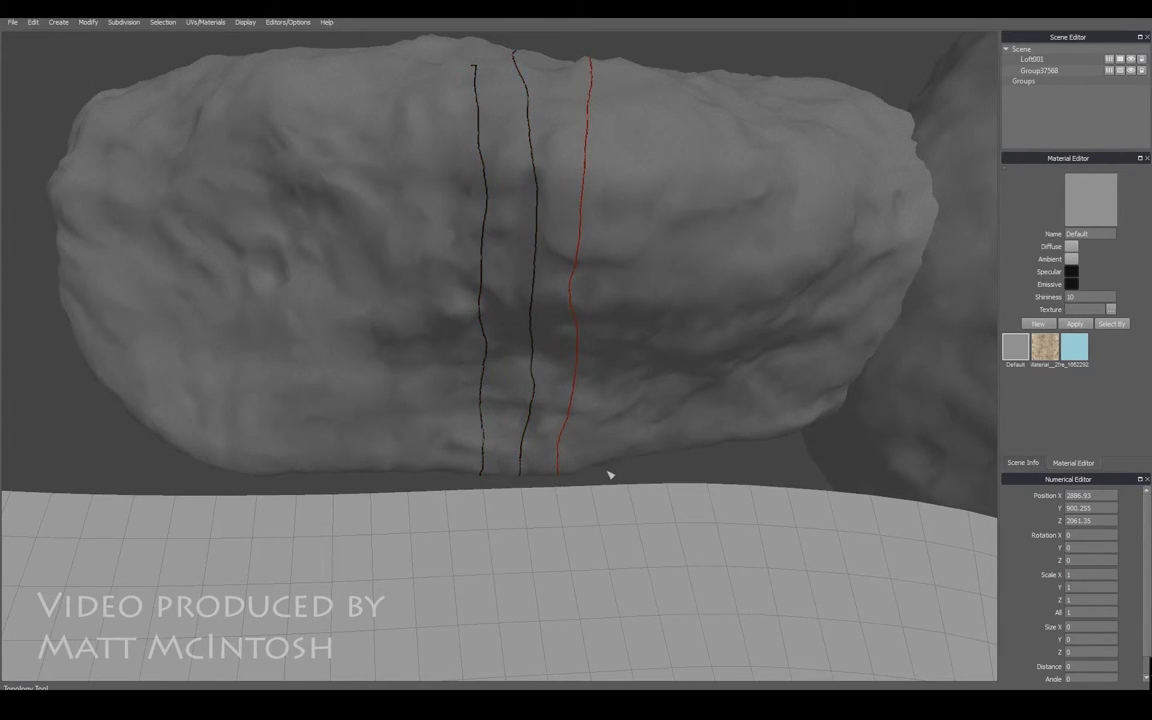
{"action": "mouse_move", "coordinate": [604, 439]}
{"action": "left_mouse_down"}
{"action": "mouse_move", "coordinate": [648, 154]}
{"action": "mouse_move", "coordinate": [643, 64]}
{"action": "left_mouse_up"}
- Add five more vertical topology lines across the long rock towards its end beside the round rock
{"action": "mouse_move", "coordinate": [707, 229]}
{"action": "middle_mouse_down"}
{"action": "mouse_move", "coordinate": [614, 327]}
{"action": "mouse_move", "coordinate": [882, 324]}
{"action": "mouse_move", "coordinate": [500, 491]}
{"action": "middle_mouse_up"}
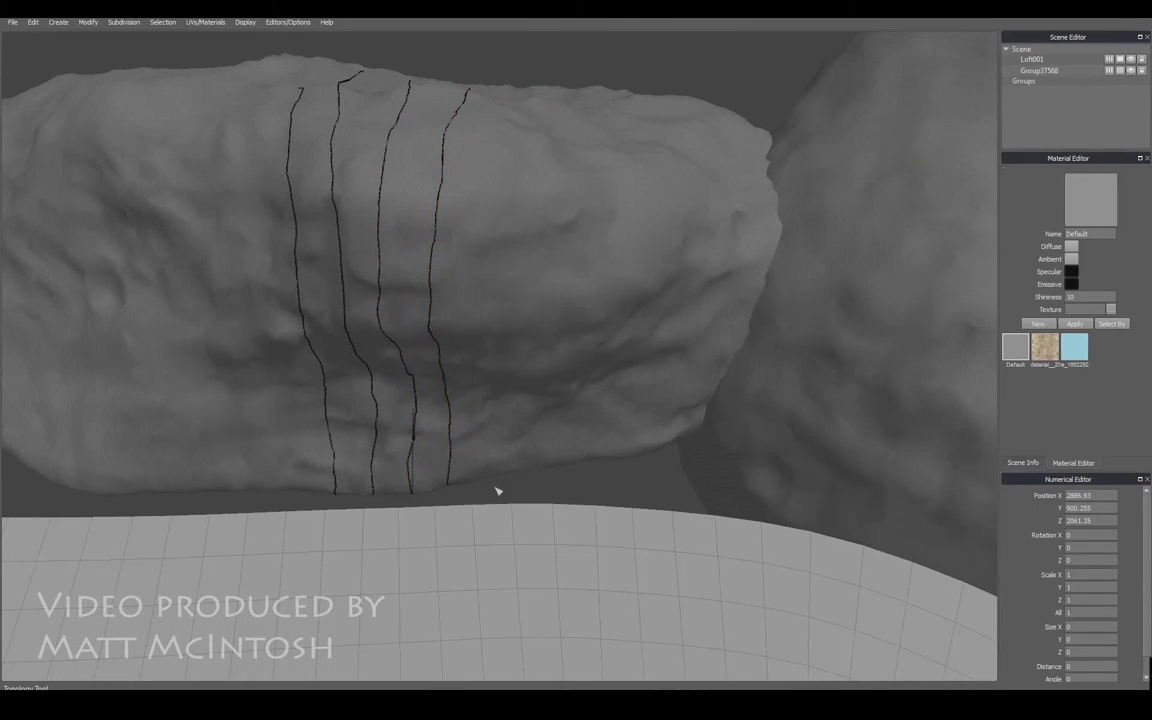
{"action": "left_click_drag", "start_coordinate": [499, 347], "coordinate": [513, 88]}
{"action": "mouse_move", "coordinate": [544, 428]}
{"action": "left_mouse_down"}
{"action": "mouse_move", "coordinate": [567, 196]}
{"action": "mouse_move", "coordinate": [563, 90]}
{"action": "left_mouse_up"}
{"action": "mouse_move", "coordinate": [588, 466]}
{"action": "left_mouse_down"}
{"action": "mouse_move", "coordinate": [630, 321]}
{"action": "mouse_move", "coordinate": [622, 92]}
{"action": "left_mouse_up"}
{"action": "mouse_move", "coordinate": [636, 455]}
{"action": "left_mouse_down"}
{"action": "mouse_move", "coordinate": [658, 381]}
{"action": "mouse_move", "coordinate": [674, 216]}
{"action": "mouse_move", "coordinate": [660, 97]}
{"action": "left_mouse_up"}
{"action": "mouse_move", "coordinate": [662, 449]}
{"action": "left_mouse_down"}
{"action": "mouse_move", "coordinate": [724, 222]}
{"action": "mouse_move", "coordinate": [724, 108]}
{"action": "left_mouse_up"}
- Draw seven vertical topology lines on the rest of the long rock, from its far end up to the existing lines
{"action": "mouse_move", "coordinate": [224, 382]}
{"action": "left_mouse_down", "text": "alt"}
{"action": "mouse_move", "coordinate": [304, 354]}
{"action": "mouse_move", "coordinate": [113, 375]}
{"action": "mouse_move", "coordinate": [173, 378]}
{"action": "left_mouse_up", "text": "alt"}
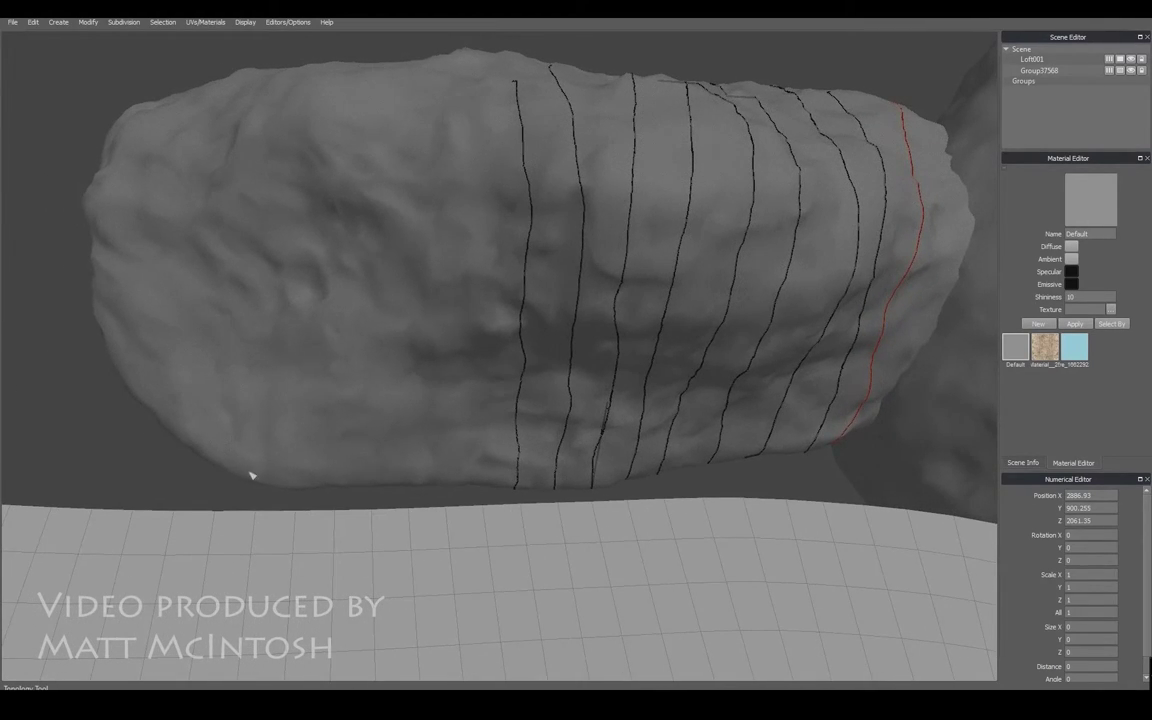
{"action": "mouse_move", "coordinate": [263, 488]}
{"action": "left_mouse_down"}
{"action": "mouse_move", "coordinate": [275, 388]}
{"action": "mouse_move", "coordinate": [255, 226]}
{"action": "mouse_move", "coordinate": [276, 72]}
{"action": "left_mouse_up"}
{"action": "mouse_move", "coordinate": [298, 474]}
{"action": "left_mouse_down"}
{"action": "mouse_move", "coordinate": [309, 170]}
{"action": "mouse_move", "coordinate": [334, 57]}
{"action": "left_mouse_up"}
{"action": "mouse_move", "coordinate": [343, 490]}
{"action": "left_mouse_down"}
{"action": "mouse_move", "coordinate": [365, 170]}
{"action": "mouse_move", "coordinate": [348, 67]}
{"action": "left_mouse_up"}
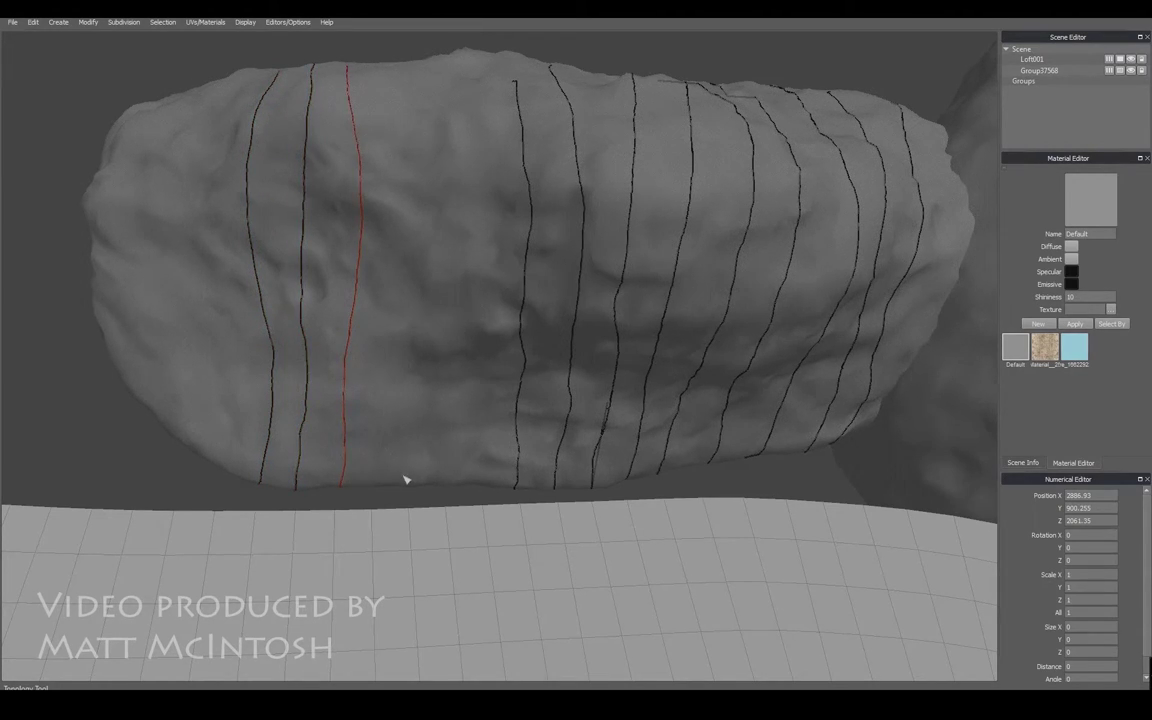
{"action": "left_click_drag", "start_coordinate": [402, 434], "coordinate": [392, 62]}
{"action": "mouse_move", "coordinate": [426, 495]}
{"action": "left_mouse_down"}
{"action": "mouse_move", "coordinate": [442, 255]}
{"action": "mouse_move", "coordinate": [414, 39]}
{"action": "left_mouse_up"}
{"action": "mouse_move", "coordinate": [462, 489]}
{"action": "left_mouse_down"}
{"action": "mouse_move", "coordinate": [483, 273]}
{"action": "mouse_move", "coordinate": [465, 126]}
{"action": "mouse_move", "coordinate": [440, 62]}
{"action": "left_mouse_up"}
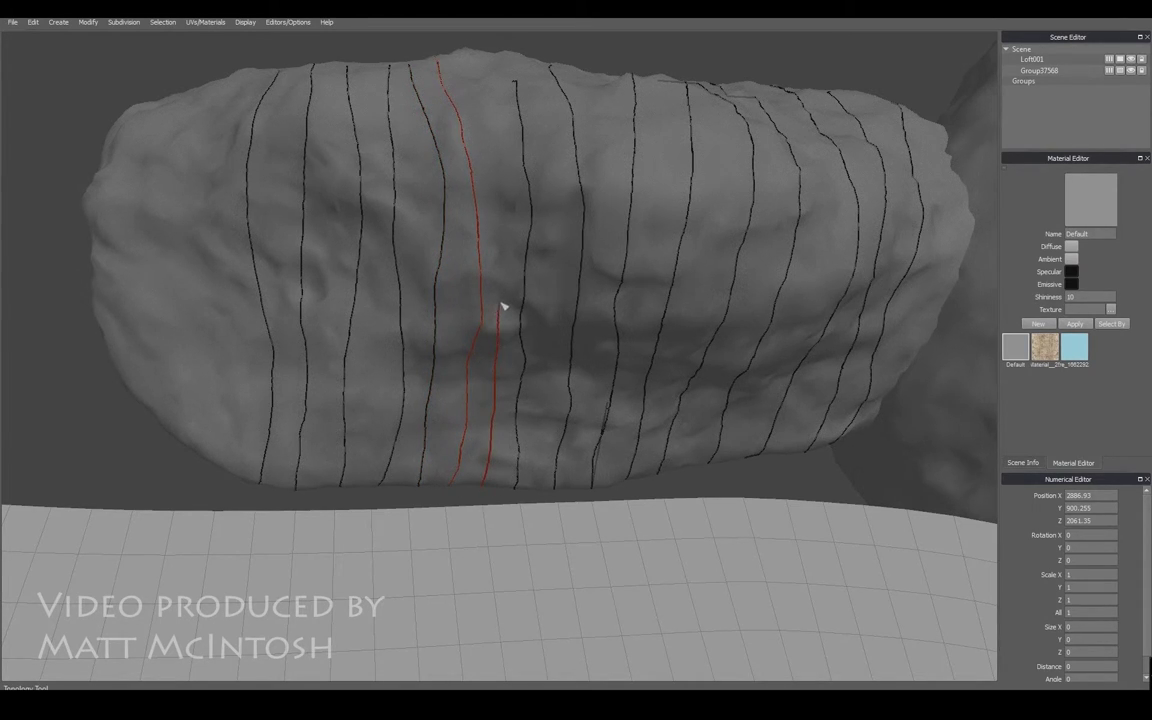
{"action": "mouse_move", "coordinate": [510, 215]}
{"action": "left_mouse_down"}
{"action": "mouse_move", "coordinate": [499, 118]}
{"action": "mouse_move", "coordinate": [476, 73]}
{"action": "left_mouse_up"}
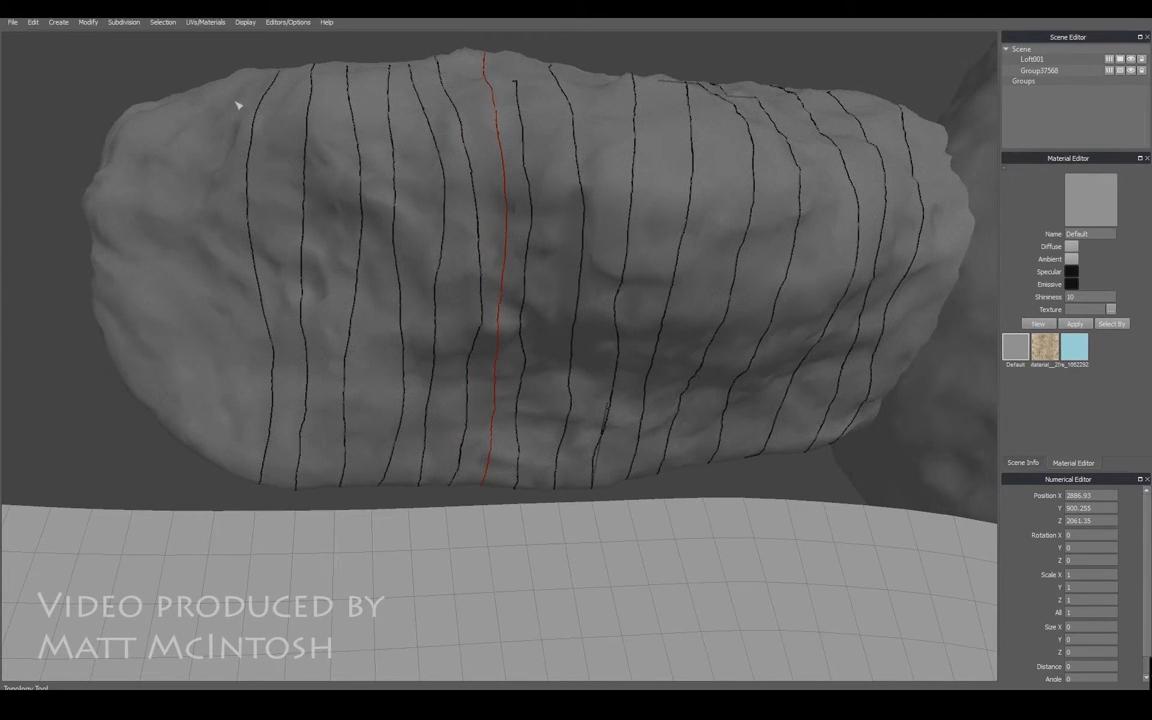
- Draw eight lengthwise topology lines across the vertical ones, spaced from the long rock's crest down to its base
{"action": "left_click_drag", "start_coordinate": [238, 92], "coordinate": [715, 106]}
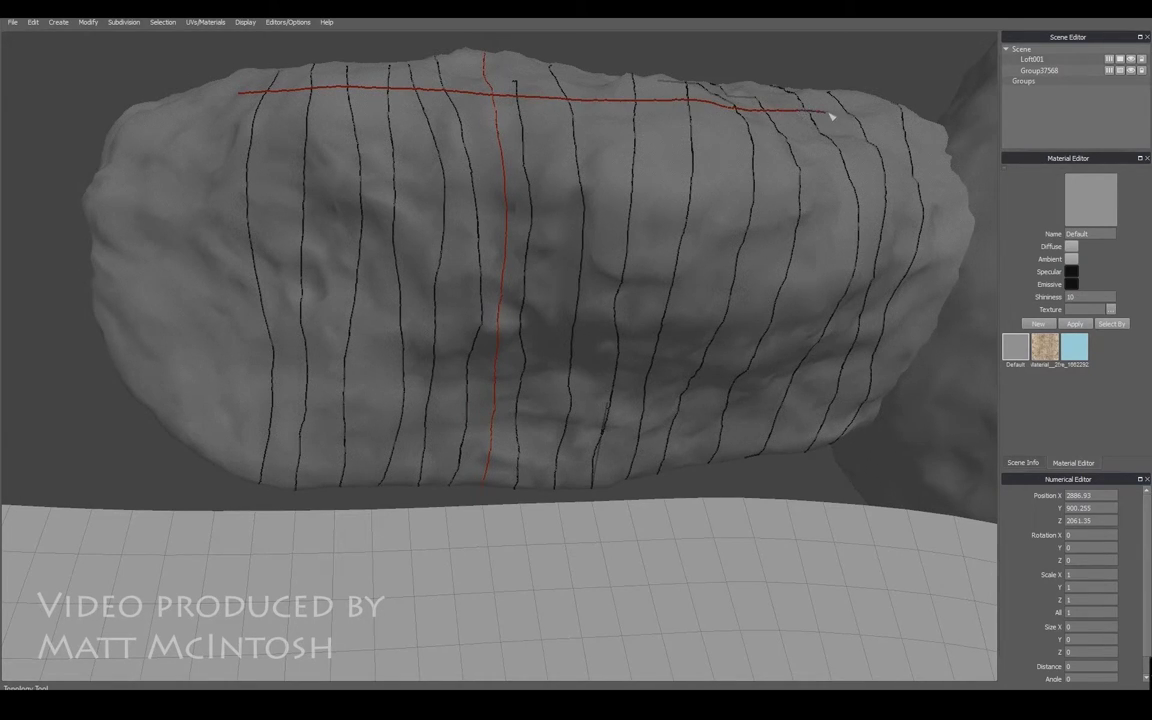
{"action": "left_click_drag", "start_coordinate": [955, 133], "coordinate": [974, 133]}
{"action": "left_click_drag", "start_coordinate": [196, 133], "coordinate": [995, 160]}
{"action": "left_click_drag", "start_coordinate": [190, 178], "coordinate": [958, 198]}
{"action": "left_click_drag", "start_coordinate": [187, 226], "coordinate": [997, 245]}
{"action": "left_click_drag", "start_coordinate": [185, 292], "coordinate": [921, 289]}
{"action": "mouse_move", "coordinate": [197, 340]}
{"action": "left_mouse_down"}
{"action": "mouse_move", "coordinate": [301, 352]}
{"action": "mouse_move", "coordinate": [975, 341]}
{"action": "left_mouse_up"}
{"action": "mouse_move", "coordinate": [225, 391]}
{"action": "left_mouse_down"}
{"action": "mouse_move", "coordinate": [548, 398]}
{"action": "mouse_move", "coordinate": [953, 384]}
{"action": "left_mouse_up"}
{"action": "mouse_move", "coordinate": [218, 434]}
{"action": "left_mouse_down"}
{"action": "mouse_move", "coordinate": [511, 453]}
{"action": "mouse_move", "coordinate": [893, 425]}
{"action": "left_mouse_up"}
- Continue the eight lengthwise topology lines from the long rock across the face of the round rock
{"action": "mouse_move", "coordinate": [715, 434]}
{"action": "middle_mouse_down"}
{"action": "mouse_move", "coordinate": [460, 399]}
{"action": "mouse_move", "coordinate": [1008, 403]}
{"action": "middle_mouse_up"}
{"action": "middle_click_drag", "start_coordinate": [613, 477], "coordinate": [636, 473]}
{"action": "left_click_drag", "start_coordinate": [358, 379], "coordinate": [747, 399]}
{"action": "left_click_drag", "start_coordinate": [812, 374], "coordinate": [838, 347]}
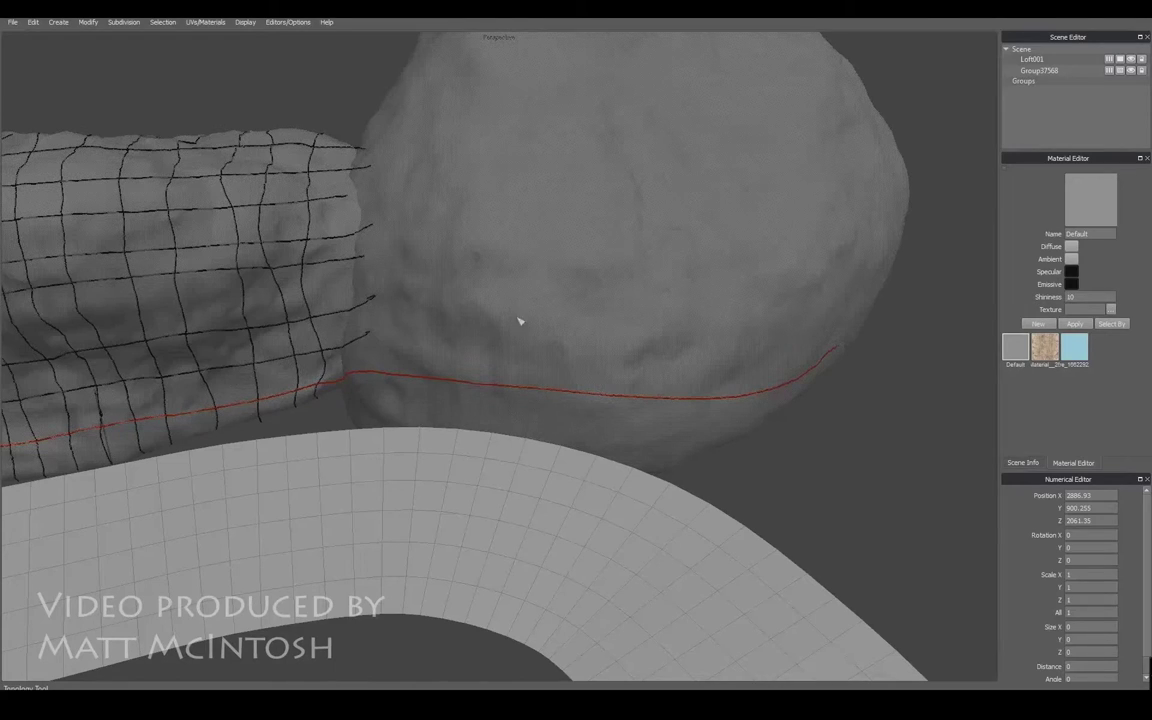
{"action": "mouse_move", "coordinate": [386, 334]}
{"action": "left_mouse_down"}
{"action": "mouse_move", "coordinate": [663, 342]}
{"action": "mouse_move", "coordinate": [836, 321]}
{"action": "mouse_move", "coordinate": [872, 298]}
{"action": "left_mouse_up"}
{"action": "mouse_move", "coordinate": [381, 300]}
{"action": "left_mouse_down"}
{"action": "mouse_move", "coordinate": [784, 285]}
{"action": "mouse_move", "coordinate": [890, 254]}
{"action": "left_mouse_up"}
{"action": "mouse_move", "coordinate": [419, 252]}
{"action": "left_mouse_down"}
{"action": "mouse_move", "coordinate": [738, 216]}
{"action": "mouse_move", "coordinate": [905, 213]}
{"action": "left_mouse_up"}
{"action": "mouse_move", "coordinate": [371, 227]}
{"action": "left_mouse_down"}
{"action": "mouse_move", "coordinate": [473, 195]}
{"action": "mouse_move", "coordinate": [874, 163]}
{"action": "left_mouse_up"}
{"action": "mouse_move", "coordinate": [397, 316]}
{"action": "middle_mouse_down"}
{"action": "mouse_move", "coordinate": [425, 304]}
{"action": "mouse_move", "coordinate": [363, 278]}
{"action": "mouse_move", "coordinate": [23, 267]}
{"action": "mouse_move", "coordinate": [535, 196]}
{"action": "middle_mouse_up"}
{"action": "mouse_move", "coordinate": [583, 200]}
{"action": "left_mouse_down"}
{"action": "mouse_move", "coordinate": [571, 193]}
{"action": "mouse_move", "coordinate": [985, 124]}
{"action": "left_mouse_up"}
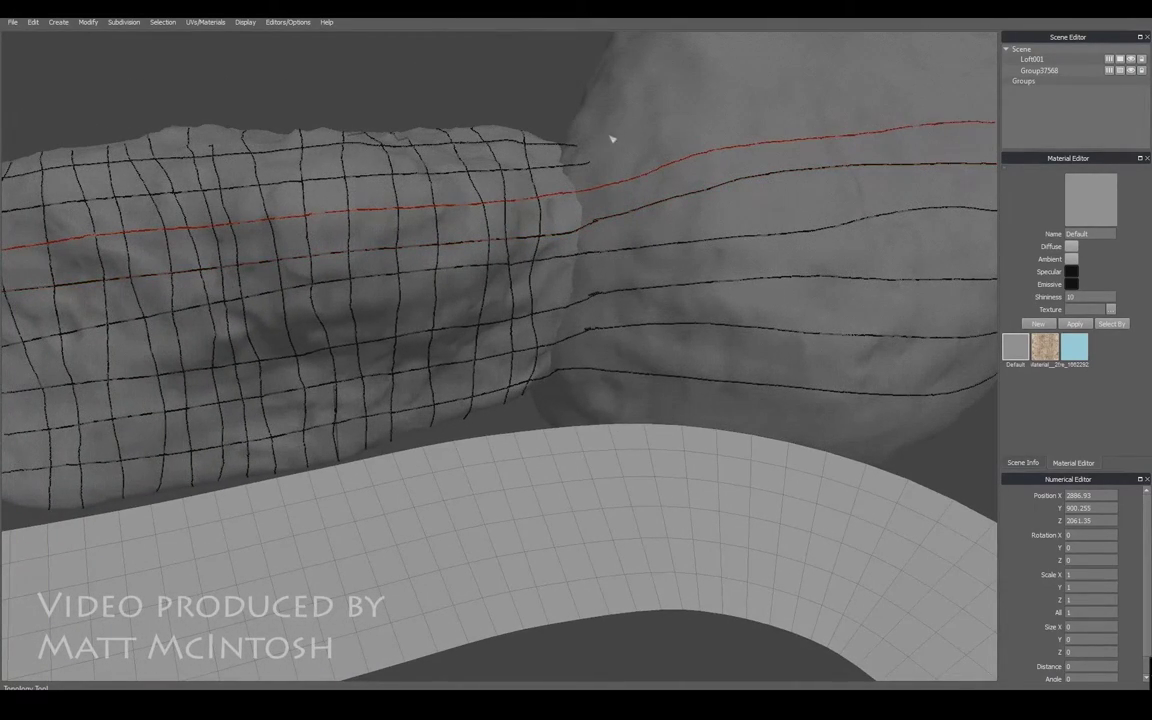
{"action": "left_click_drag", "start_coordinate": [540, 150], "coordinate": [990, 87]}
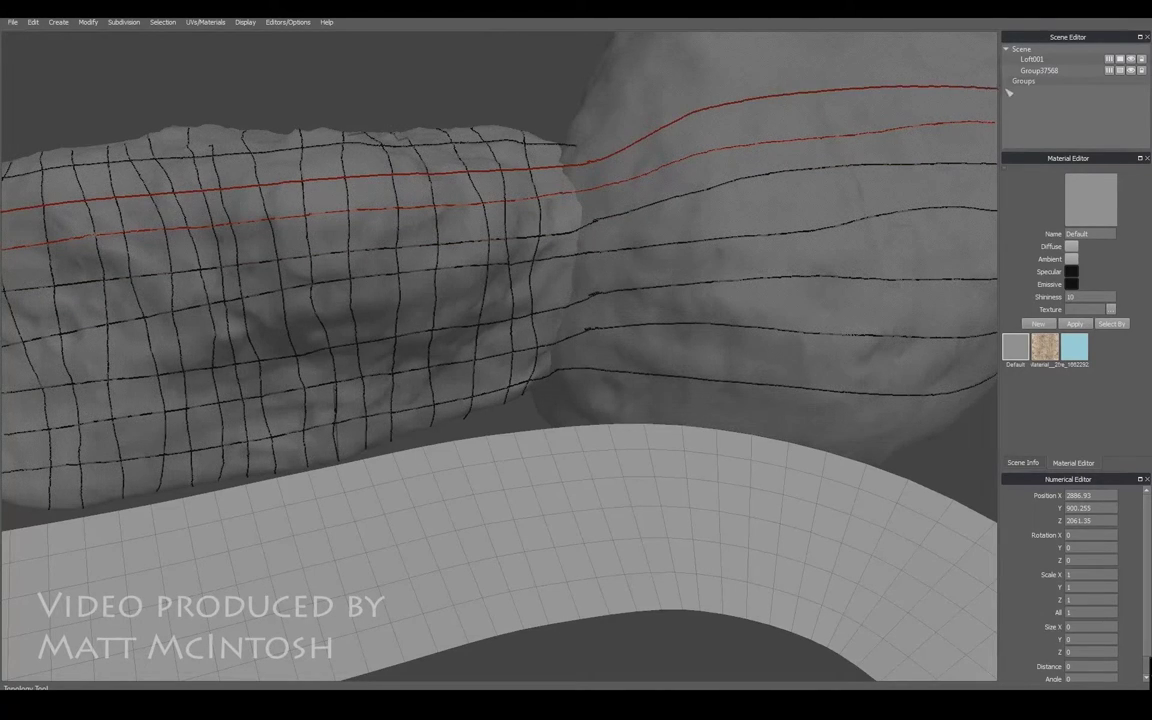
{"action": "mouse_move", "coordinate": [579, 147]}
{"action": "left_mouse_down"}
{"action": "mouse_move", "coordinate": [674, 94]}
{"action": "mouse_move", "coordinate": [864, 58]}
{"action": "mouse_move", "coordinate": [988, 50]}
{"action": "left_mouse_up"}
- Trace the seam between the two rocks and draw nine vertical topology lines across the round rock's face
{"action": "mouse_move", "coordinate": [511, 233]}
{"action": "middle_mouse_down"}
{"action": "mouse_move", "coordinate": [574, 228]}
{"action": "mouse_move", "coordinate": [479, 188]}
{"action": "middle_mouse_up"}
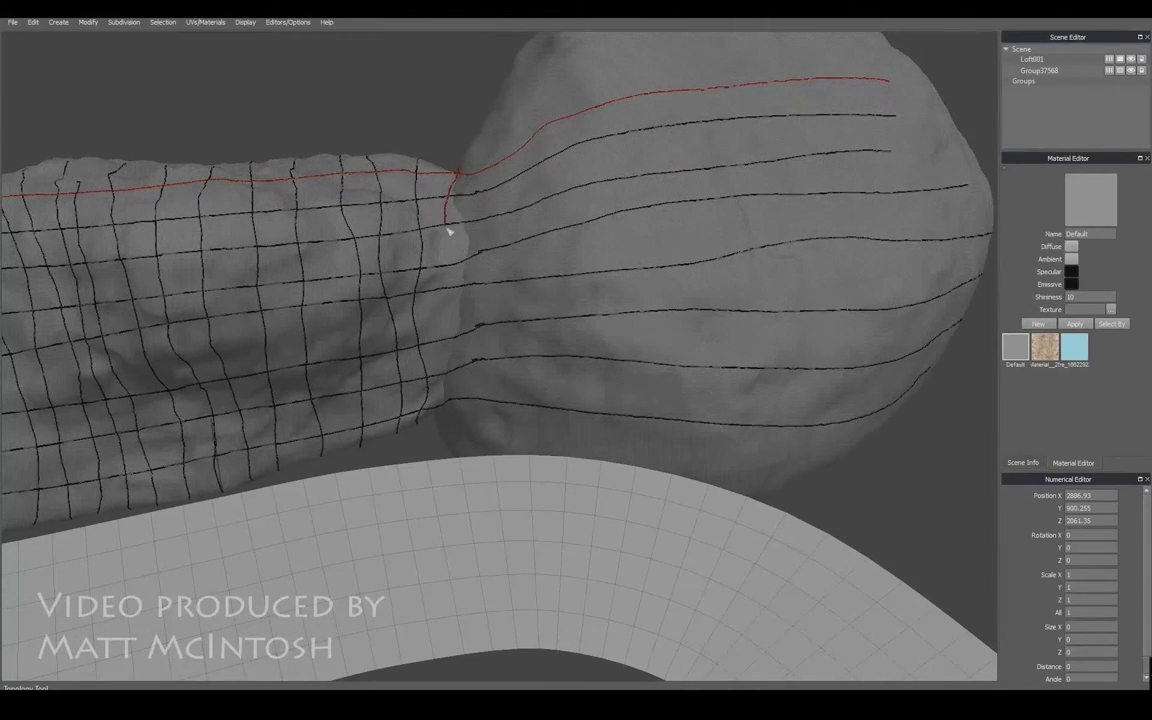
{"action": "left_click_drag", "start_coordinate": [449, 408], "coordinate": [450, 410]}
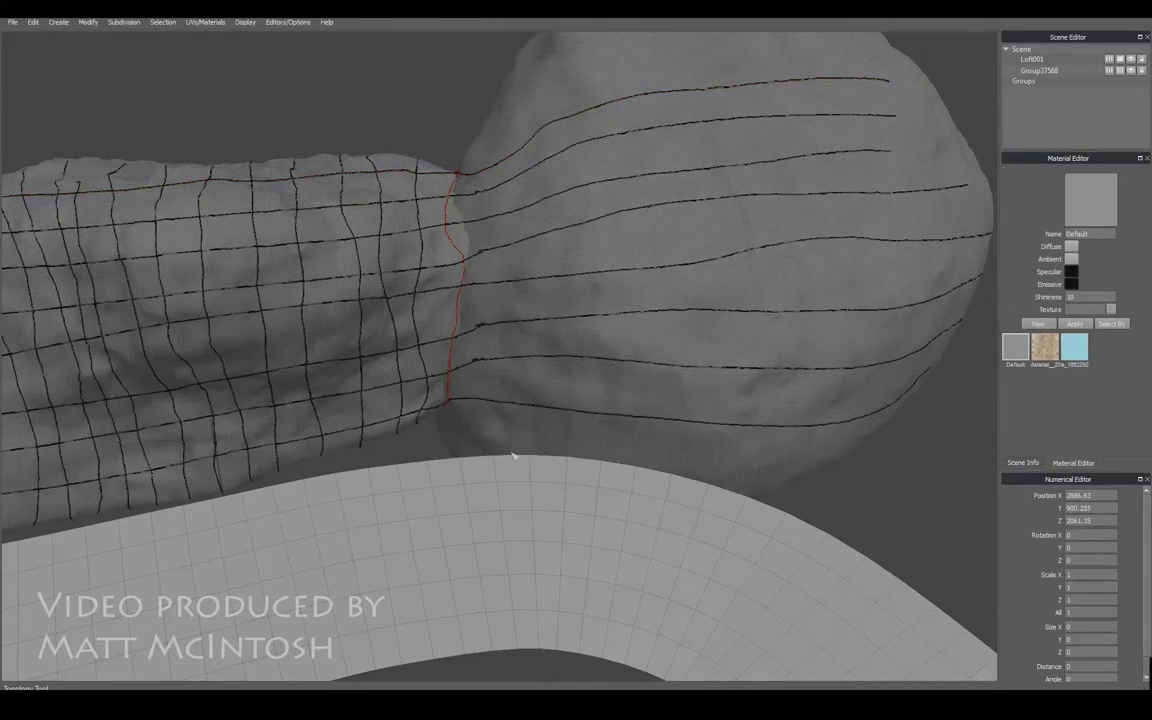
{"action": "mouse_move", "coordinate": [480, 356]}
{"action": "left_mouse_down"}
{"action": "mouse_move", "coordinate": [494, 257]}
{"action": "mouse_move", "coordinate": [490, 125]}
{"action": "left_mouse_up"}
{"action": "mouse_move", "coordinate": [517, 311]}
{"action": "left_mouse_down"}
{"action": "mouse_move", "coordinate": [517, 129]}
{"action": "mouse_move", "coordinate": [502, 108]}
{"action": "left_mouse_up"}
{"action": "mouse_move", "coordinate": [541, 397]}
{"action": "left_mouse_down"}
{"action": "mouse_move", "coordinate": [555, 265]}
{"action": "mouse_move", "coordinate": [506, 82]}
{"action": "left_mouse_up"}
{"action": "mouse_move", "coordinate": [567, 443]}
{"action": "left_mouse_down"}
{"action": "mouse_move", "coordinate": [594, 329]}
{"action": "mouse_move", "coordinate": [553, 65]}
{"action": "left_mouse_up"}
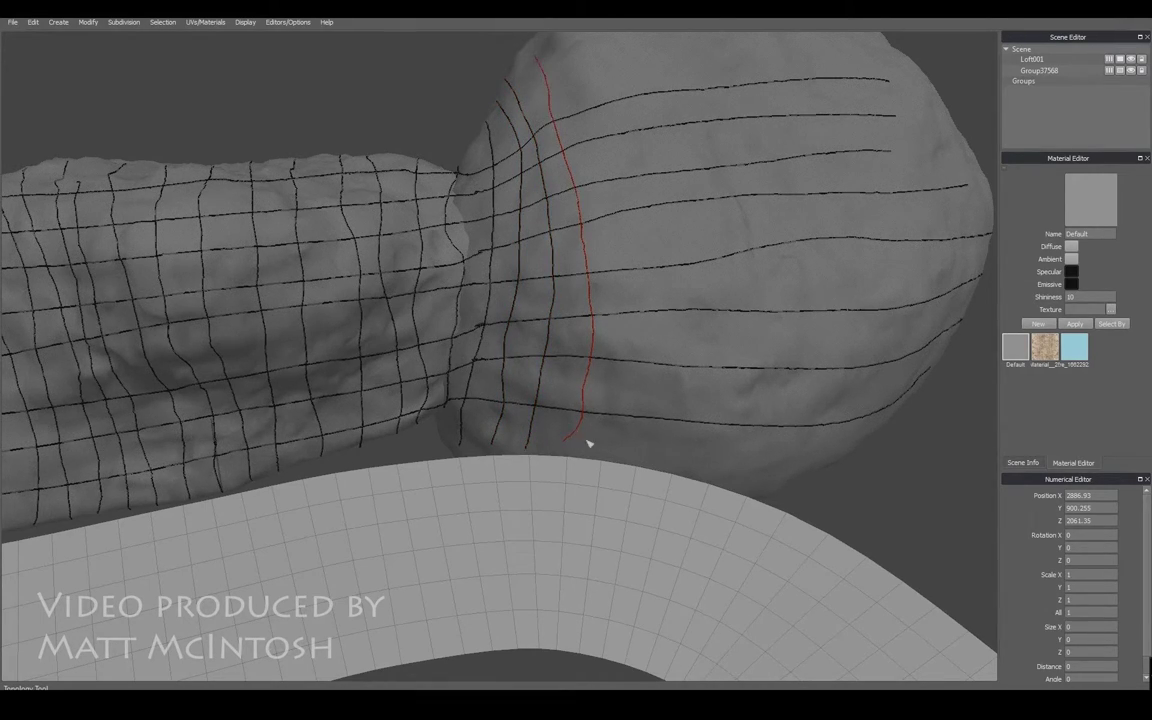
{"action": "mouse_move", "coordinate": [614, 404]}
{"action": "left_mouse_down"}
{"action": "mouse_move", "coordinate": [632, 265]}
{"action": "mouse_move", "coordinate": [580, 46]}
{"action": "left_mouse_up"}
{"action": "mouse_move", "coordinate": [630, 446]}
{"action": "left_mouse_down"}
{"action": "mouse_move", "coordinate": [684, 316]}
{"action": "mouse_move", "coordinate": [676, 44]}
{"action": "left_mouse_up"}
{"action": "left_click_drag", "start_coordinate": [694, 417], "coordinate": [754, 70]}
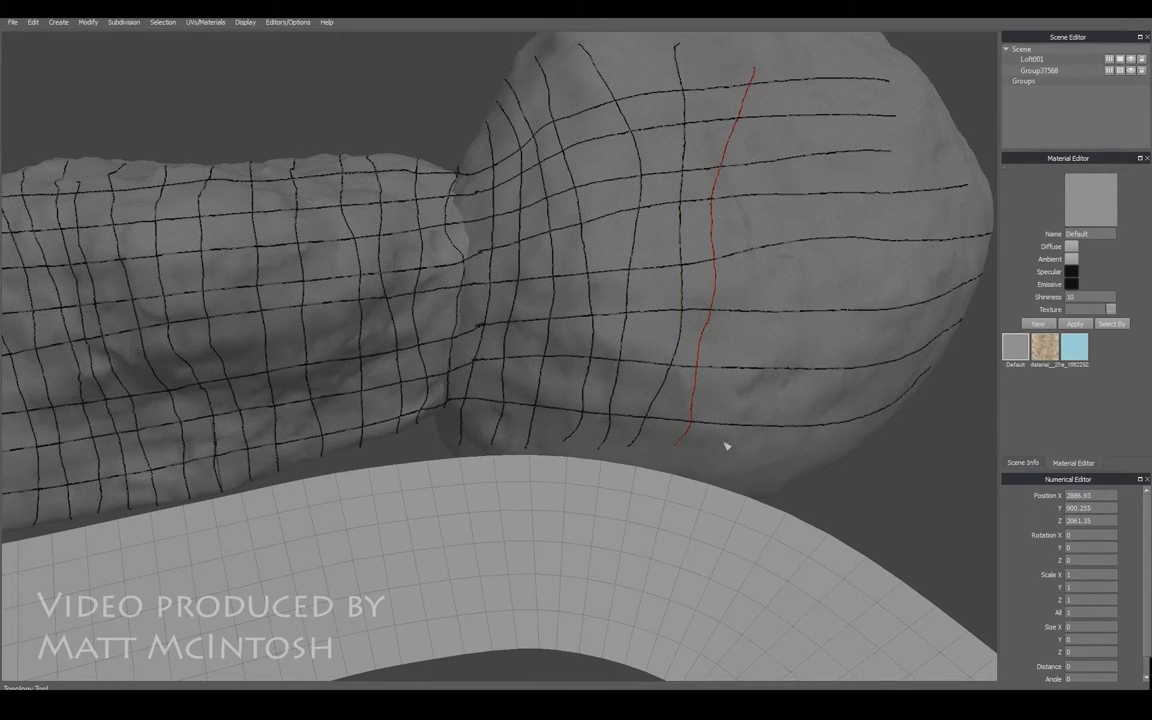
{"action": "mouse_move", "coordinate": [718, 470]}
{"action": "left_mouse_down"}
{"action": "mouse_move", "coordinate": [761, 352]}
{"action": "mouse_move", "coordinate": [812, 131]}
{"action": "mouse_move", "coordinate": [797, 55]}
{"action": "left_mouse_up"}
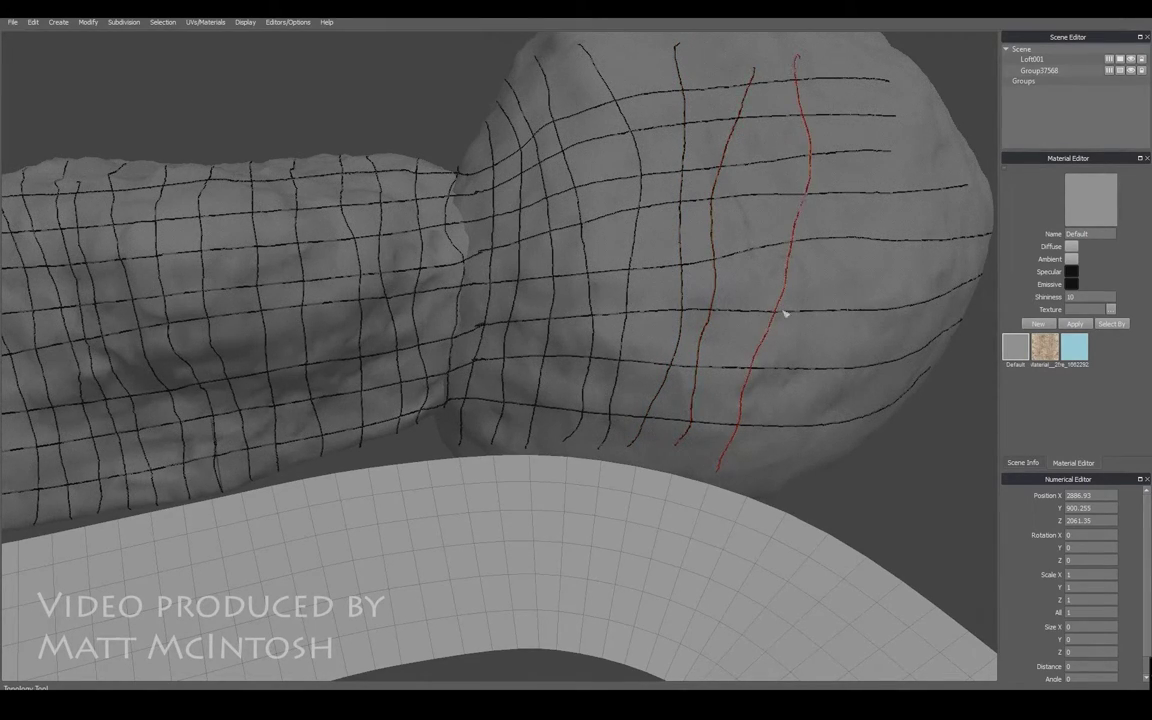
{"action": "mouse_move", "coordinate": [763, 483]}
{"action": "left_mouse_down"}
{"action": "mouse_move", "coordinate": [856, 329]}
{"action": "mouse_move", "coordinate": [879, 69]}
{"action": "mouse_move", "coordinate": [870, 58]}
{"action": "left_mouse_up"}
- Add a topology line along the round rock's base and generate the low-poly mesh from the drawn grid
{"action": "mouse_move", "coordinate": [745, 398]}
{"action": "middle_mouse_down"}
{"action": "mouse_move", "coordinate": [571, 378]}
{"action": "mouse_move", "coordinate": [611, 438]}
{"action": "middle_mouse_up"}
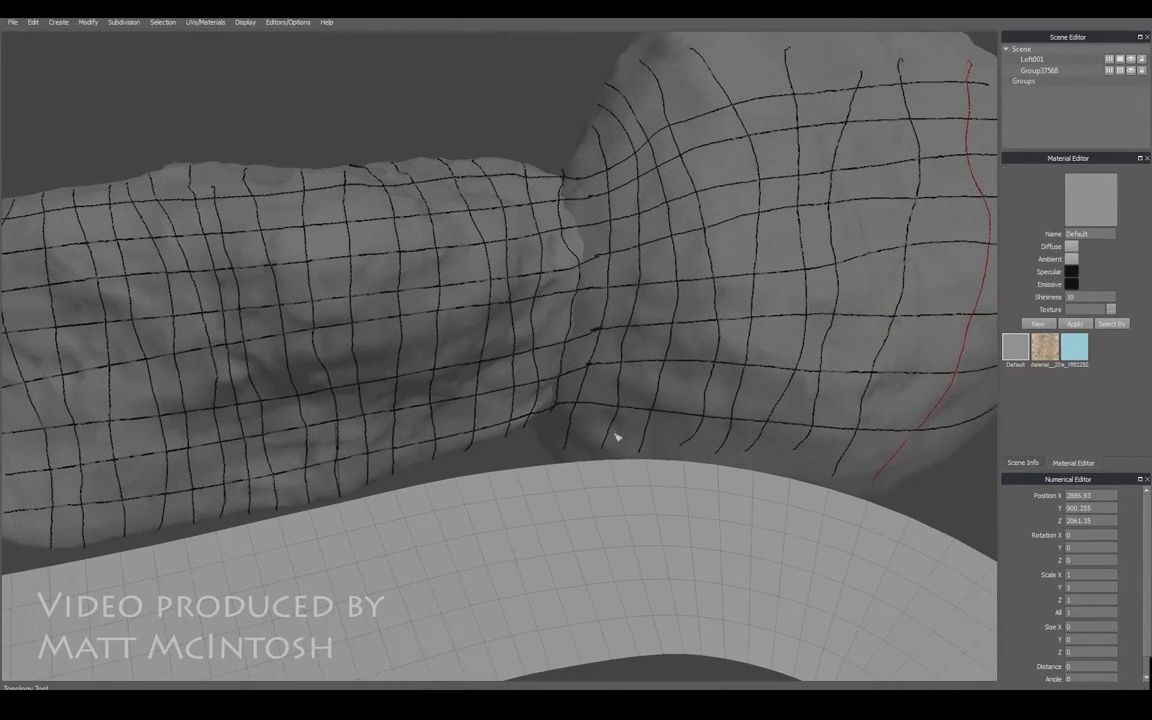
{"action": "left_click_drag", "start_coordinate": [741, 437], "coordinate": [919, 462]}
{"action": "right_click_drag", "start_coordinate": [822, 452], "coordinate": [778, 430], "text": "alt"}
{"action": "scroll", "coordinate": [897, 367], "scroll_direction": "up", "scroll_amount": 3}
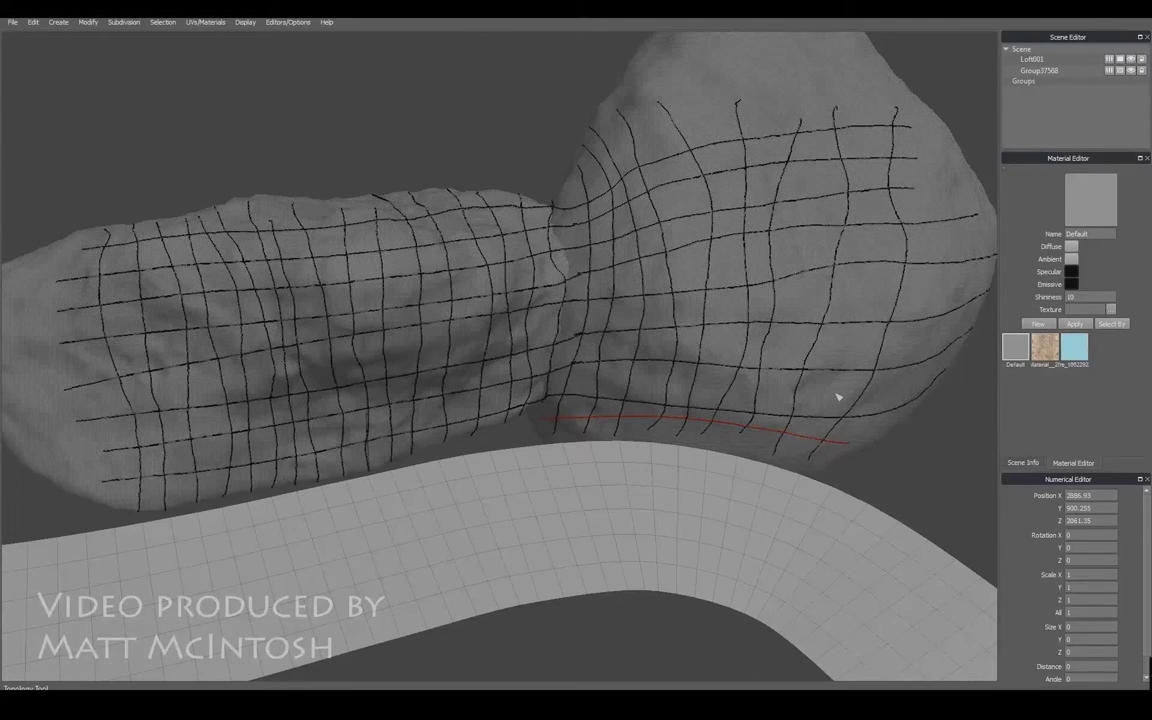
{"action": "key", "text": "Return"}
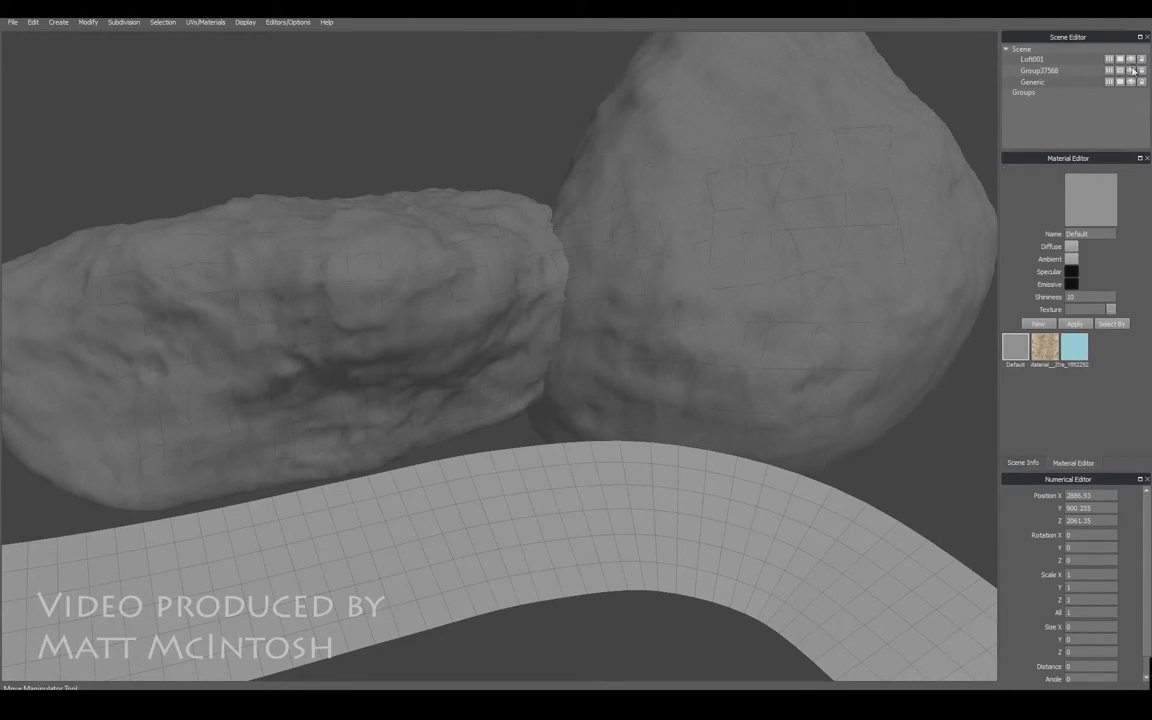
- Hide the high-poly rock group Group37568, select the newly generated mesh and reverse its normals
{"action": "left_click", "coordinate": [1131, 70]}
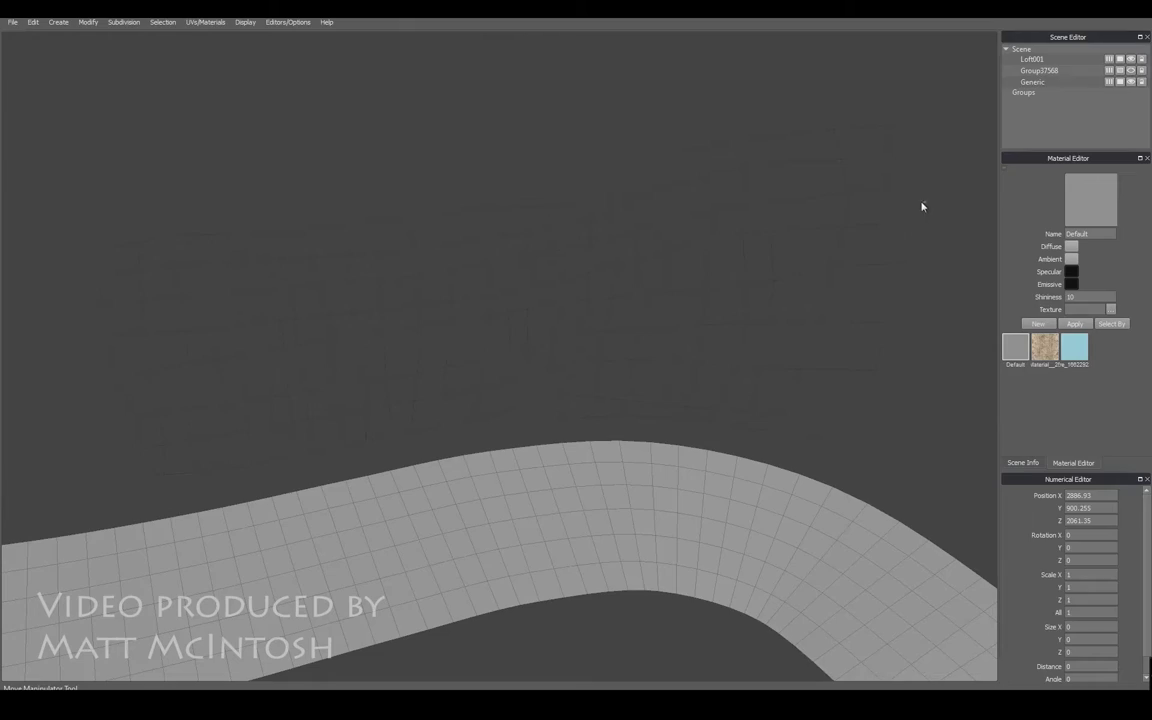
{"action": "left_click", "coordinate": [692, 257]}
{"action": "scroll", "coordinate": [656, 275], "scroll_direction": "down", "scroll_amount": 2}
{"action": "left_click_drag", "start_coordinate": [656, 275], "coordinate": [797, 262], "text": "alt"}
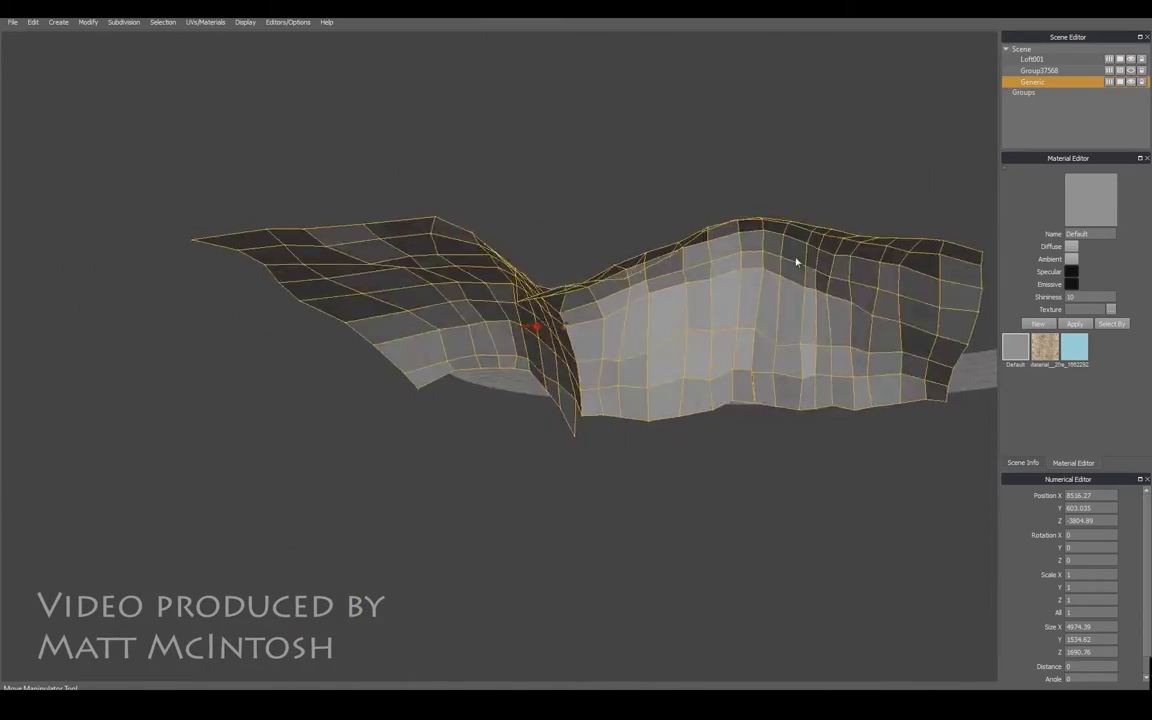
{"action": "middle_click_drag", "start_coordinate": [797, 262], "coordinate": [590, 296]}
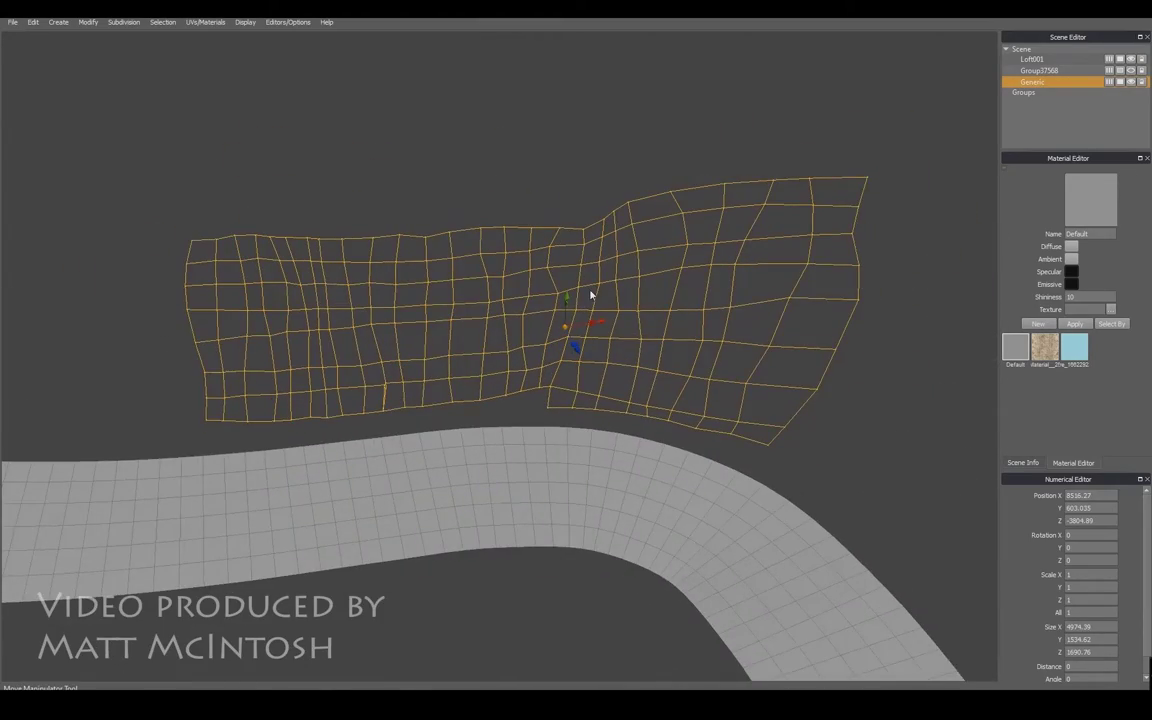
{"action": "key", "text": "shift+n"}
{"action": "middle_click_drag", "start_coordinate": [694, 260], "coordinate": [664, 203]}
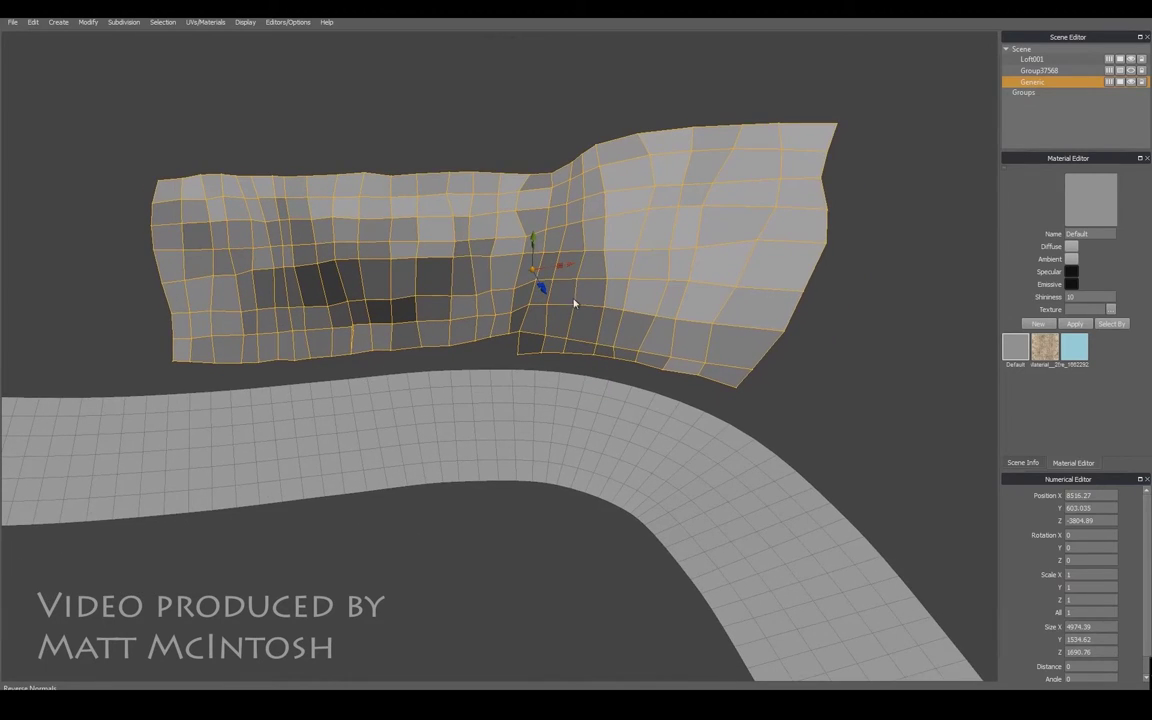
- Check the new mesh's face counts in the scene info and select groups of its faces to locate the non-quad ones
{"action": "scroll", "coordinate": [658, 296], "scroll_direction": "up", "scroll_amount": 5}
{"action": "scroll", "coordinate": [658, 296], "scroll_direction": "down", "scroll_amount": 5}
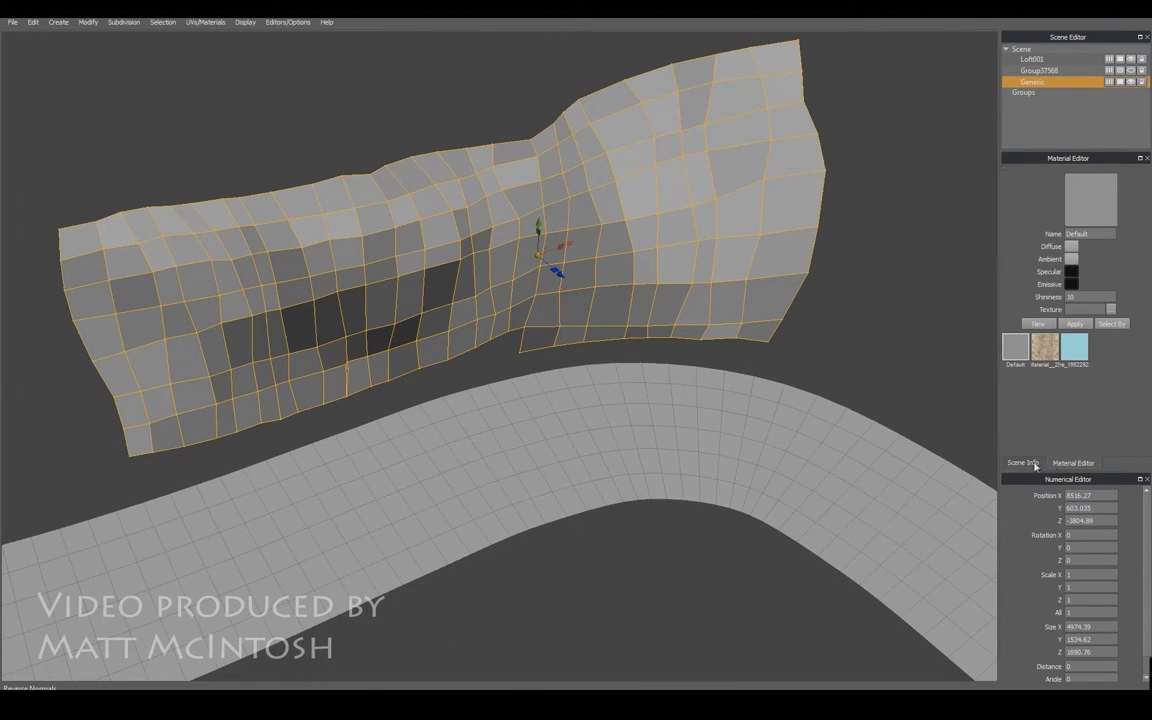
{"action": "left_click", "coordinate": [1035, 465]}
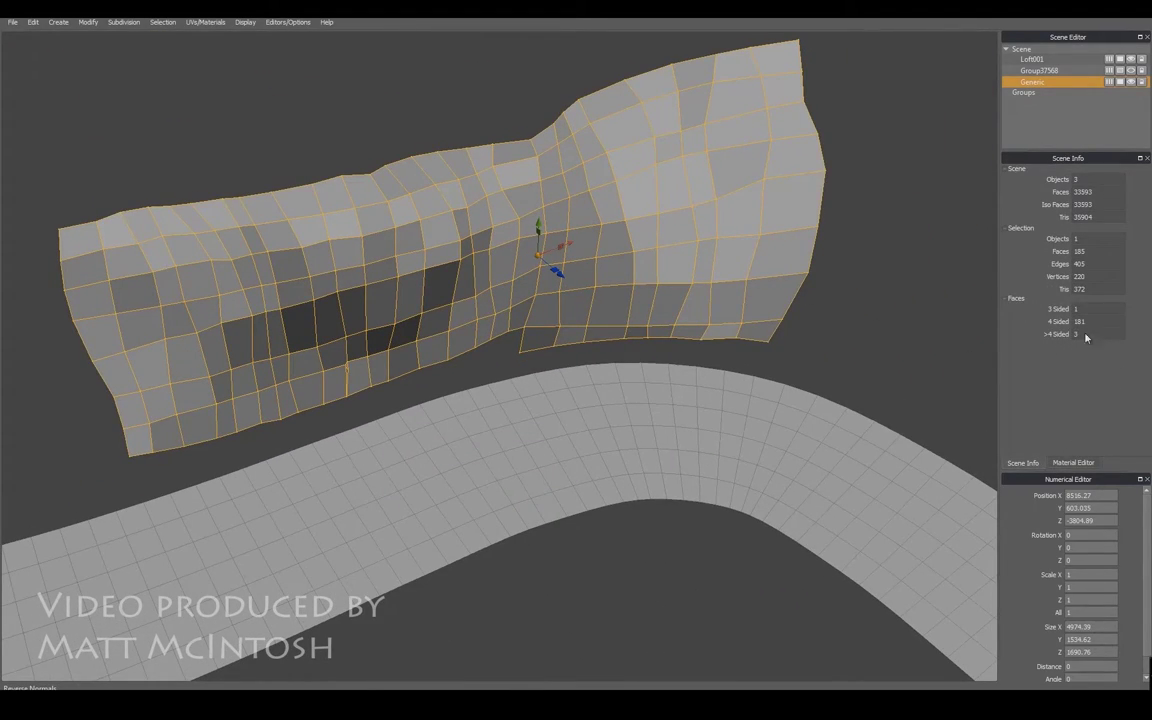
{"action": "middle_click_drag", "start_coordinate": [875, 240], "coordinate": [807, 321]}
{"action": "scroll", "coordinate": [899, 258], "scroll_direction": "up", "scroll_amount": 3}
{"action": "scroll", "coordinate": [880, 266], "scroll_direction": "down", "scroll_amount": 2}
{"action": "key", "text": "d"}
{"action": "left_click_drag", "start_coordinate": [921, 107], "coordinate": [568, 516]}
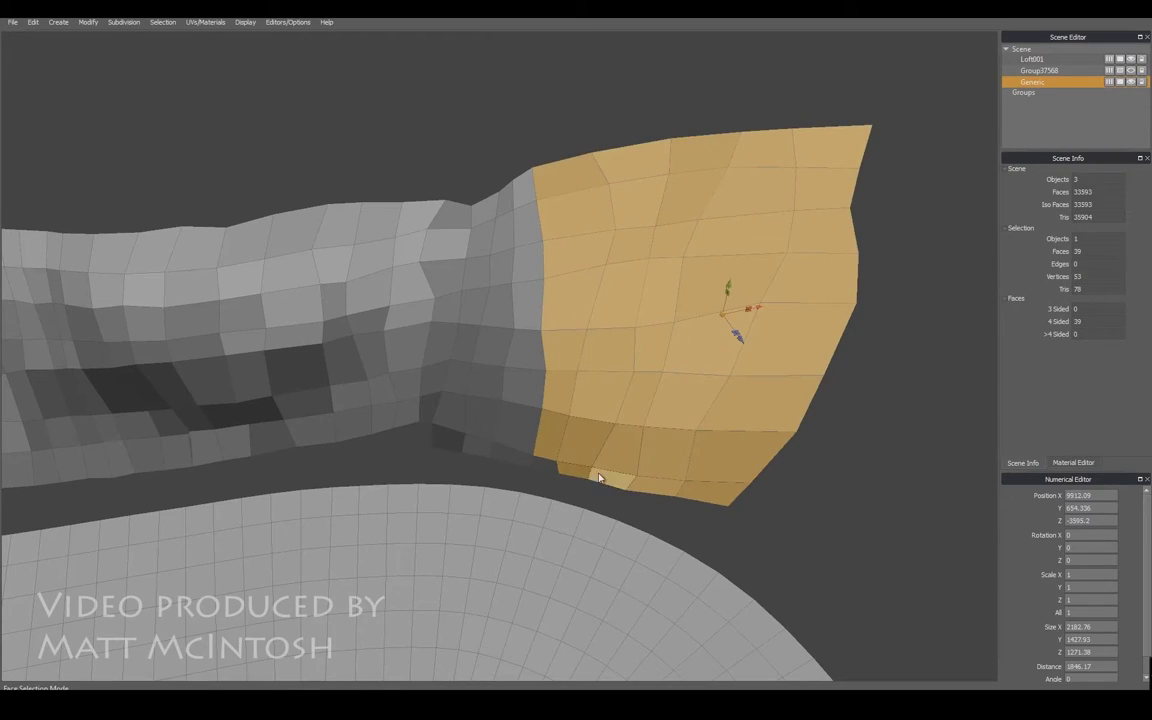
{"action": "middle_click_drag", "start_coordinate": [510, 416], "coordinate": [592, 418]}
{"action": "left_click_drag", "start_coordinate": [676, 111], "coordinate": [432, 440]}
{"action": "middle_click_drag", "start_coordinate": [432, 440], "coordinate": [604, 158]}
{"action": "left_click_drag", "start_coordinate": [674, 141], "coordinate": [501, 468]}
{"action": "middle_click_drag", "start_coordinate": [501, 468], "coordinate": [509, 380]}
{"action": "left_click", "coordinate": [483, 517]}
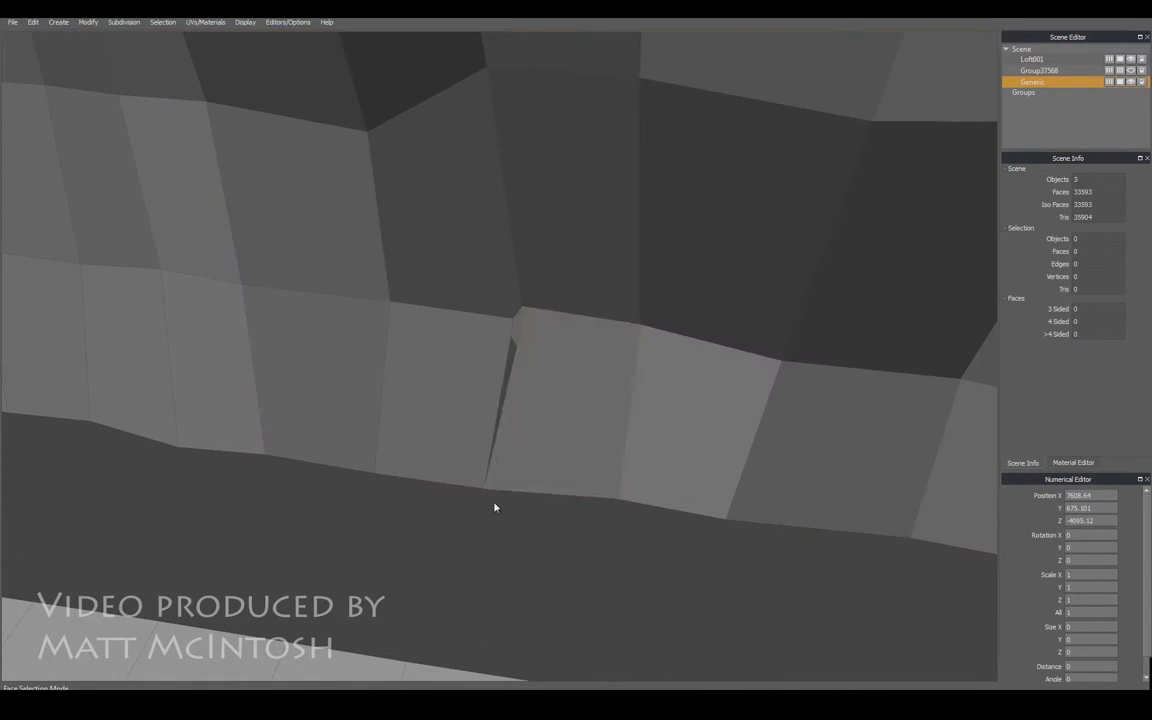
- Merge the stray vertices around the sliver gap at the long rock's lower edge and reselect the whole mesh
{"action": "key", "text": "a"}
{"action": "left_click_drag", "start_coordinate": [517, 346], "coordinate": [530, 308]}
{"action": "scroll", "coordinate": [604, 319], "scroll_direction": "down", "scroll_amount": 5}
{"action": "middle_click_drag", "start_coordinate": [512, 327], "coordinate": [550, 308]}
{"action": "key", "text": "f"}
{"action": "scroll", "coordinate": [620, 318], "scroll_direction": "down", "scroll_amount": 4}
{"action": "middle_click_drag", "start_coordinate": [661, 327], "coordinate": [572, 339]}
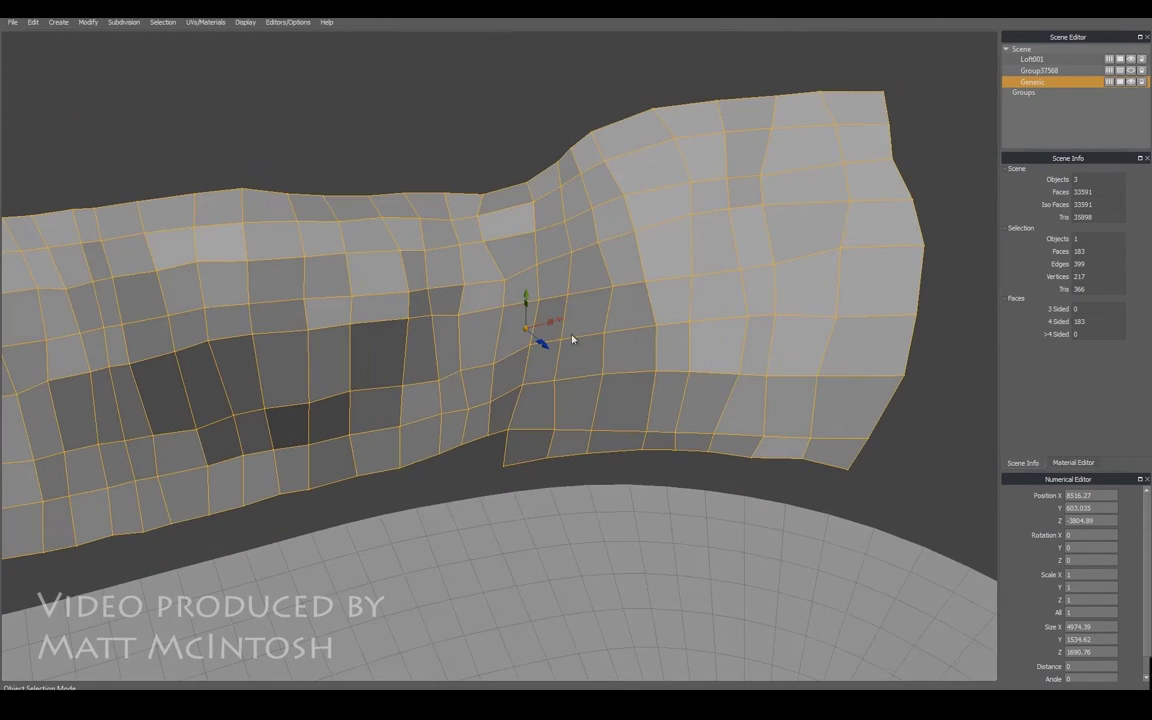
{"action": "middle_click_drag", "start_coordinate": [704, 330], "coordinate": [563, 340]}
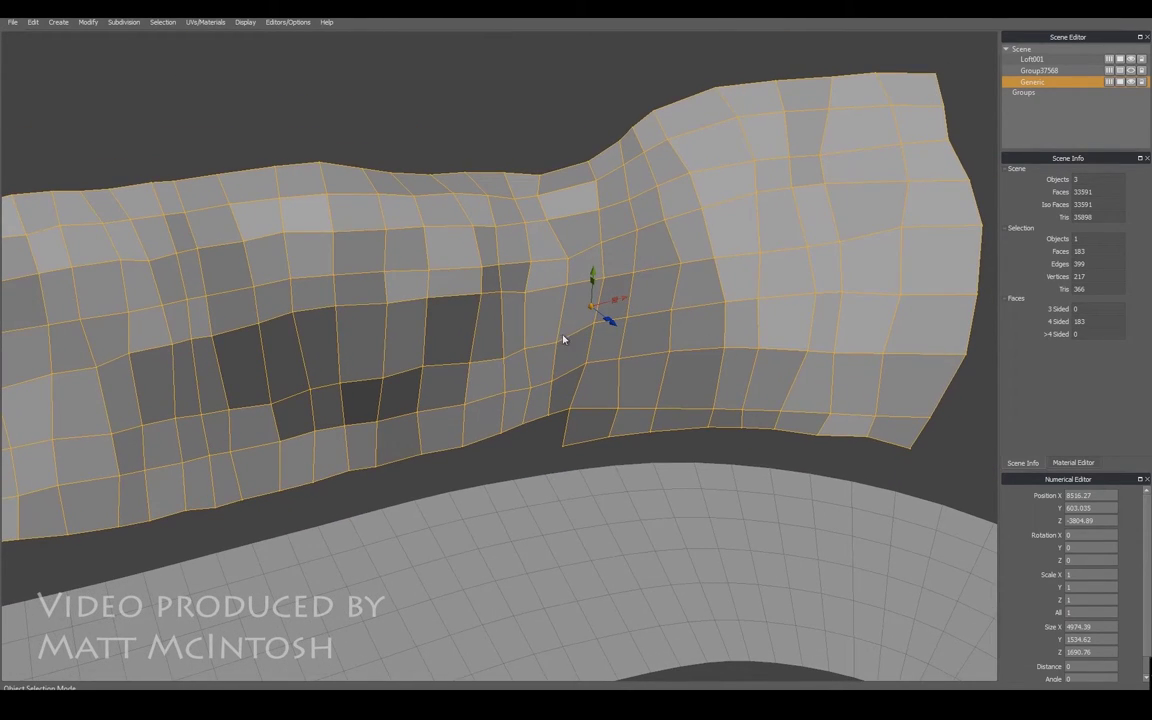
- Preview the rock mesh subdivided, revert it to the unsubdivided form and inspect its lower edge beside the track
{"action": "key", "text": "c"}
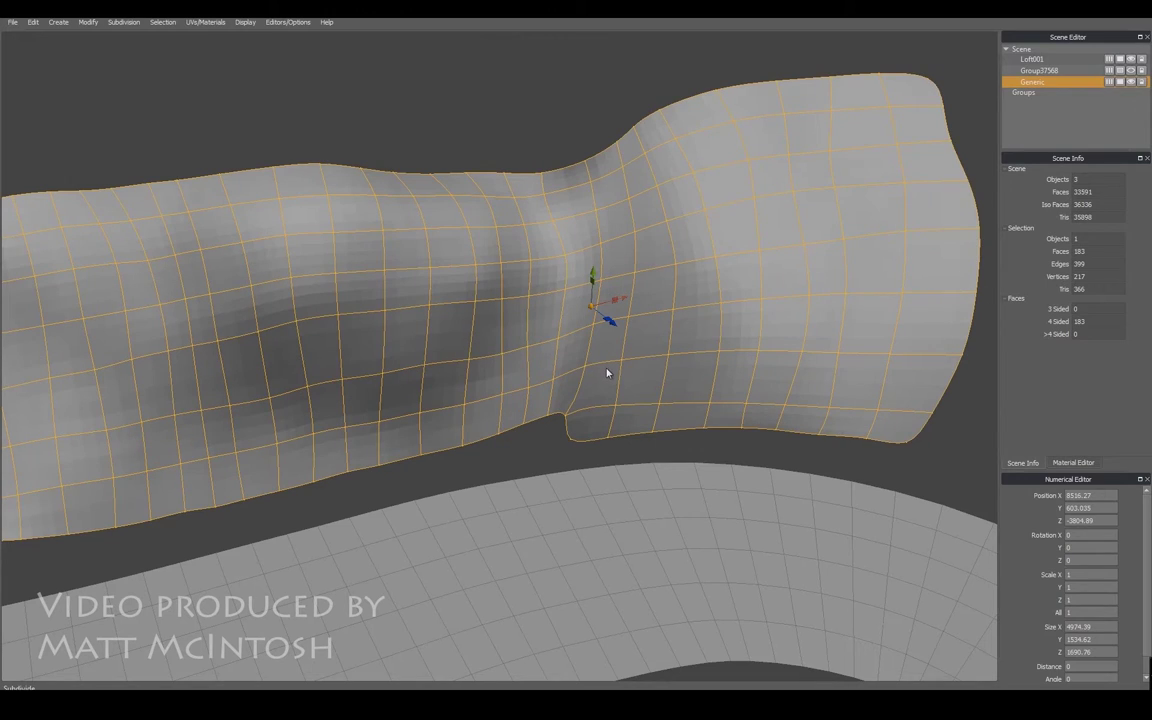
{"action": "key", "text": "v"}
{"action": "middle_click_drag", "start_coordinate": [576, 366], "coordinate": [484, 384]}
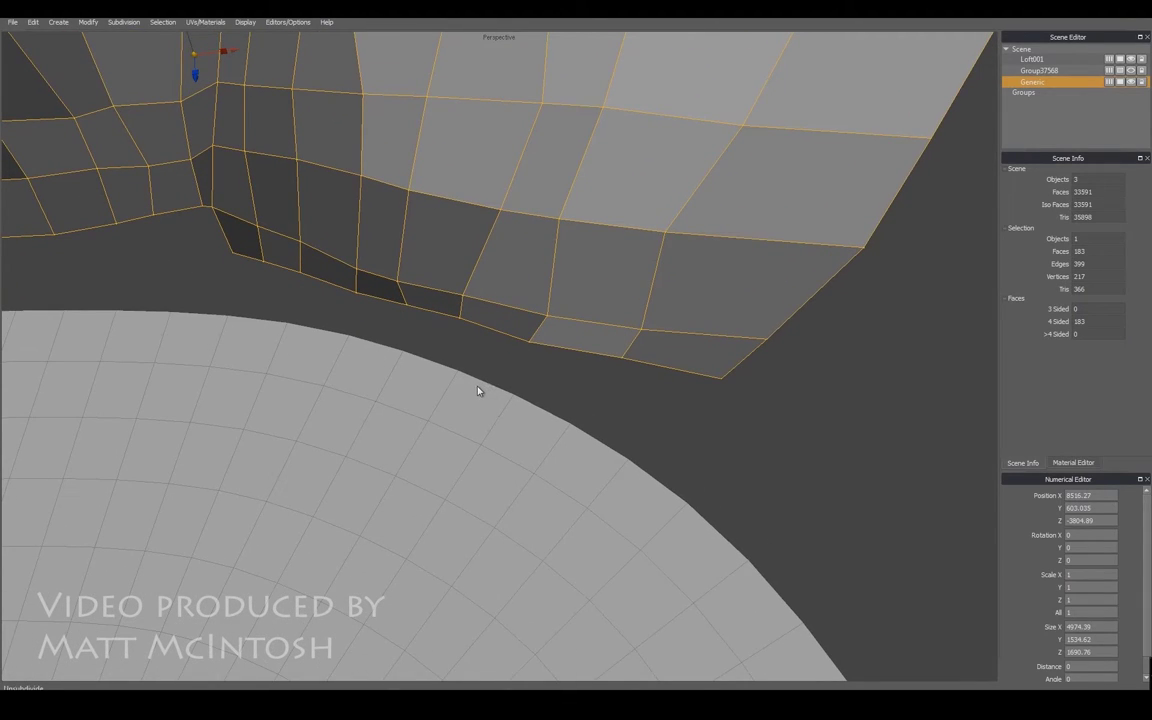
{"action": "middle_click_drag", "start_coordinate": [728, 262], "coordinate": [713, 390]}
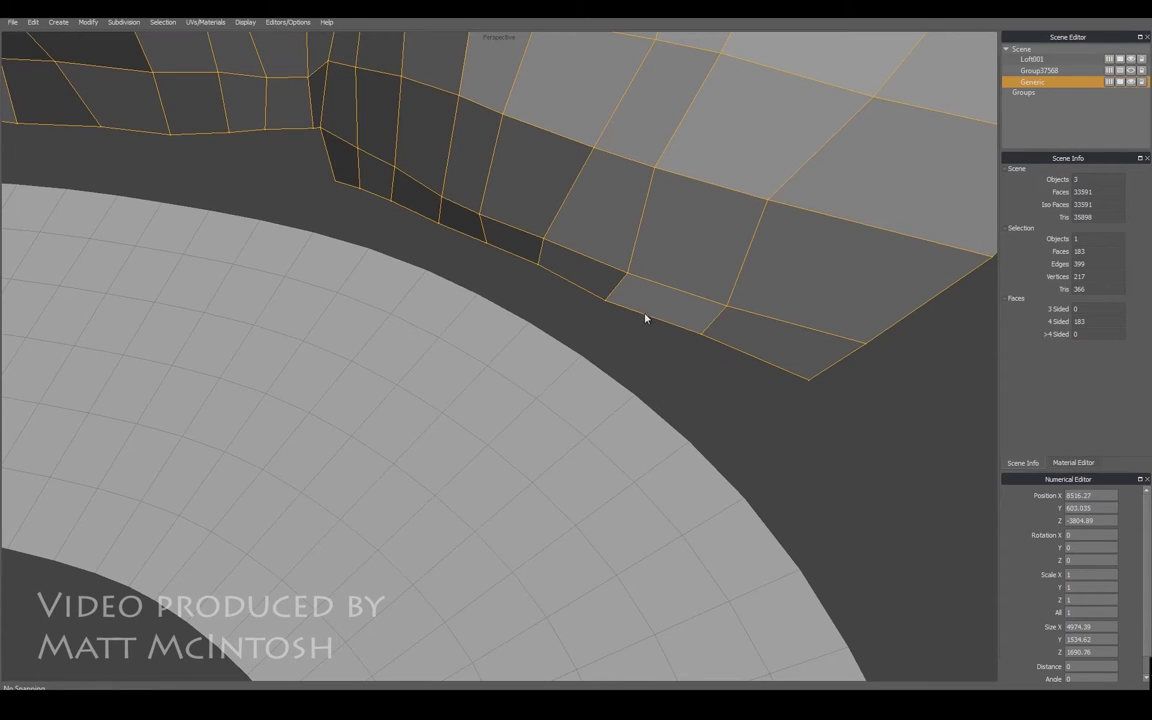
{"action": "middle_click_drag", "start_coordinate": [503, 247], "coordinate": [609, 290]}
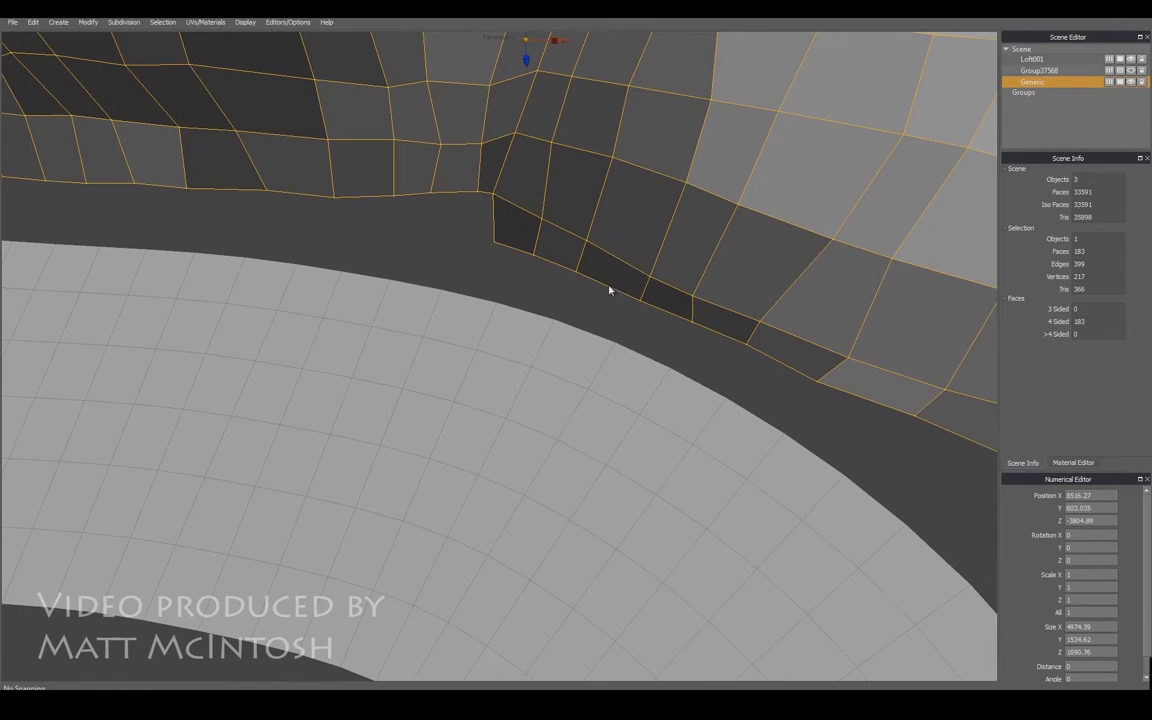
- Extrude the edge loop along the long rock's lower border outward toward the track, and switch to vertex selection
{"action": "middle_click_drag", "start_coordinate": [465, 310], "coordinate": [557, 361]}
{"action": "middle_click_drag", "start_coordinate": [322, 407], "coordinate": [213, 400]}
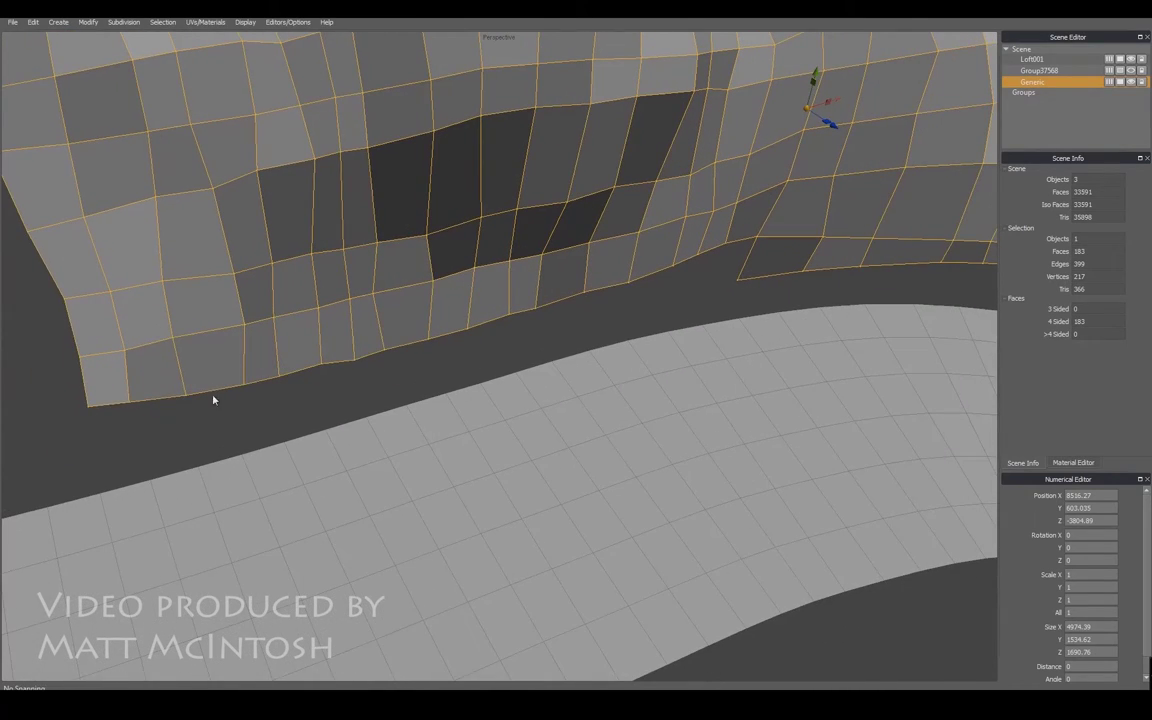
{"action": "key", "text": "s"}
{"action": "left_click", "coordinate": [104, 404]}
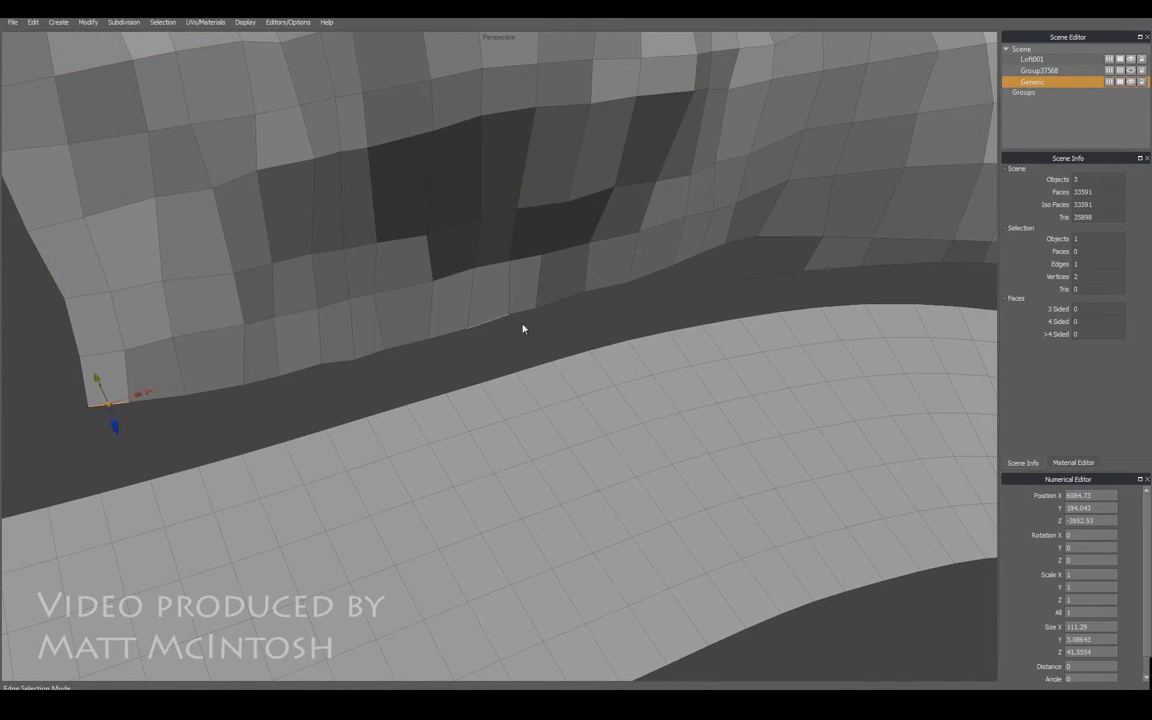
{"action": "left_click", "coordinate": [740, 243], "text": "shift"}
{"action": "key", "text": "alt+e"}
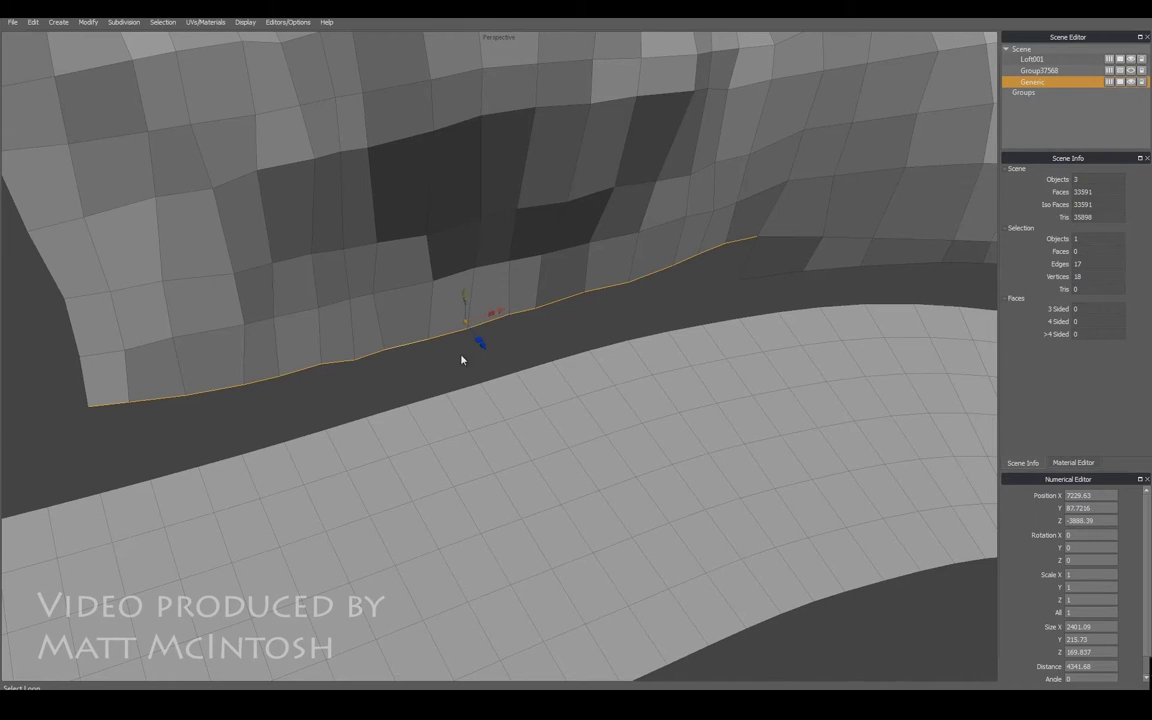
{"action": "key", "text": "z"}
{"action": "left_click_drag", "start_coordinate": [482, 345], "coordinate": [567, 381]}
{"action": "middle_click_drag", "start_coordinate": [345, 411], "coordinate": [306, 394], "text": "alt"}
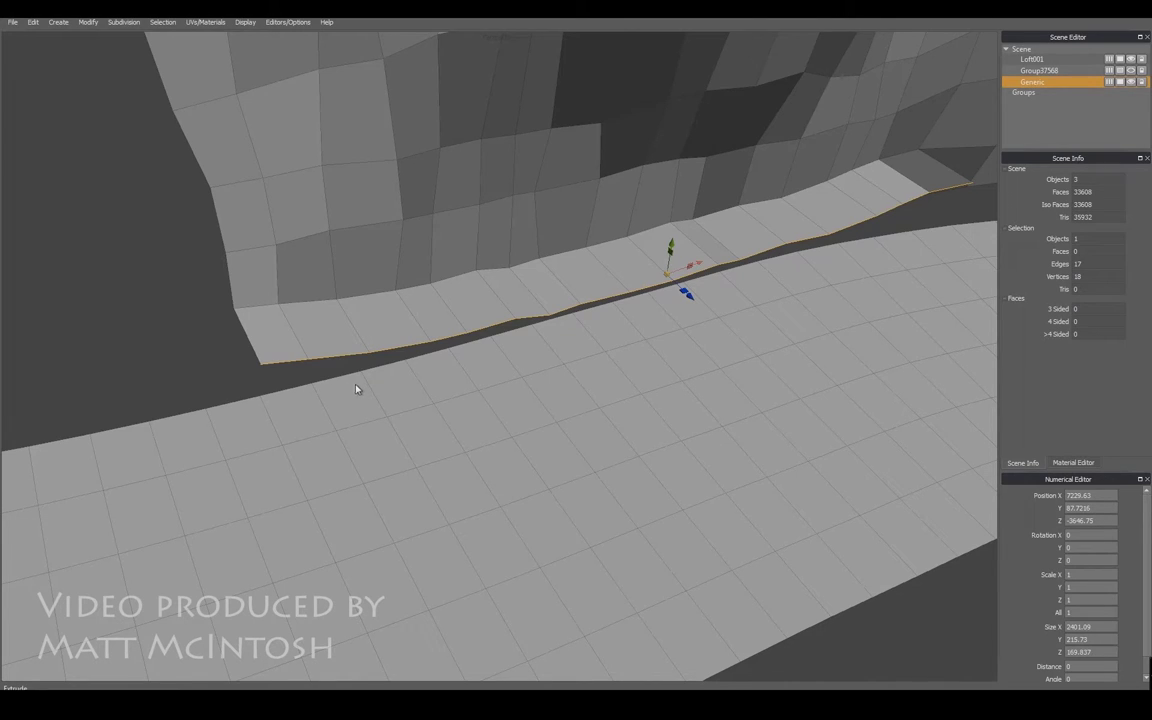
{"action": "key", "text": "shift+f"}
{"action": "key", "text": "a"}
{"action": "middle_click_drag", "start_coordinate": [267, 404], "coordinate": [210, 420]}
{"action": "scroll", "coordinate": [208, 421], "scroll_direction": "up", "scroll_amount": 2}
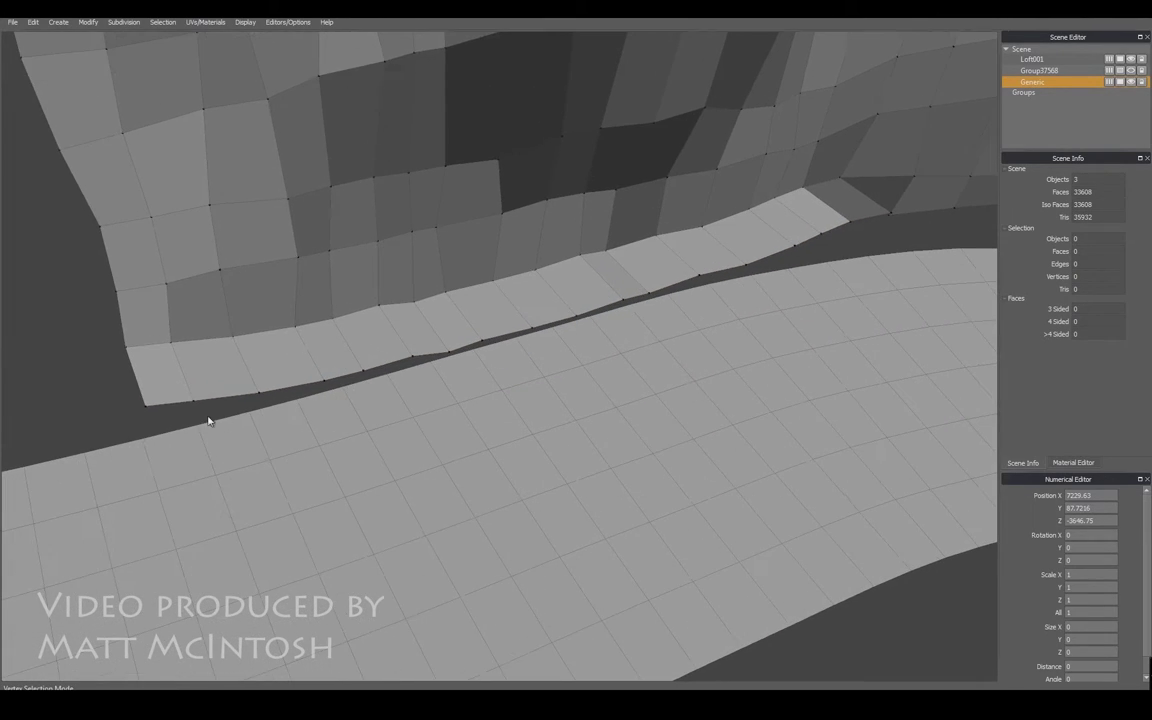
{"action": "key", "text": "ctrl+v"}
{"action": "key", "text": "ctrl+z"}
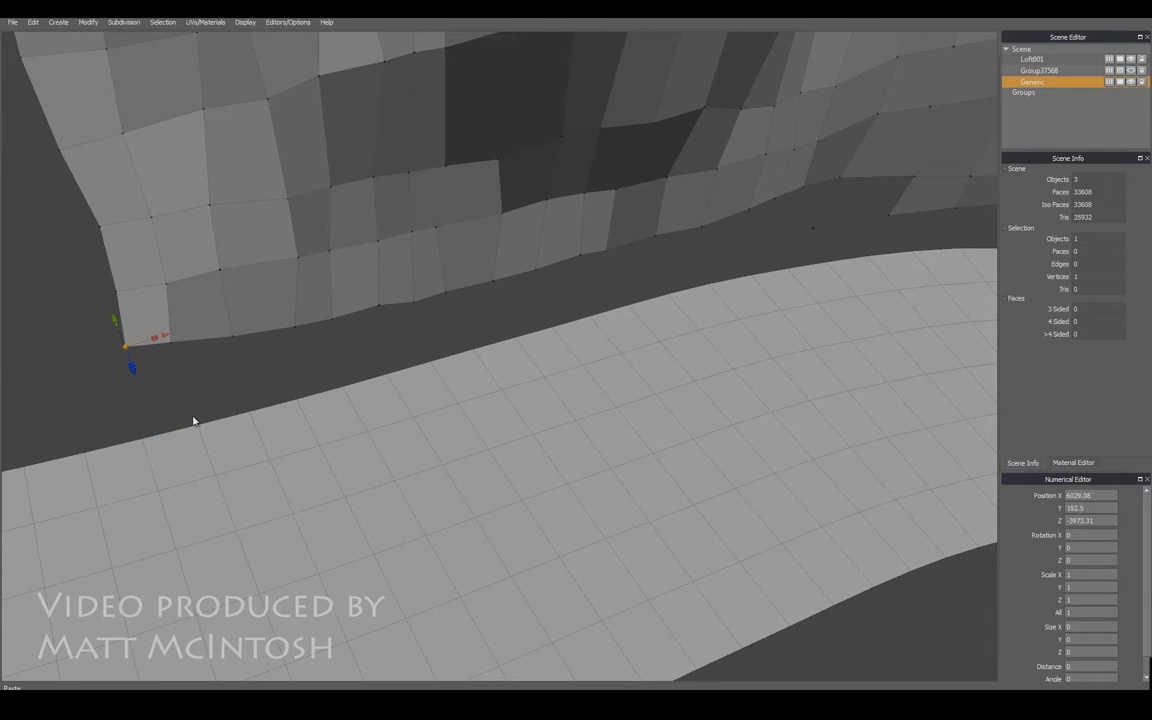
{"action": "left_click", "coordinate": [33, 22]}
{"action": "left_click", "coordinate": [40, 44]}
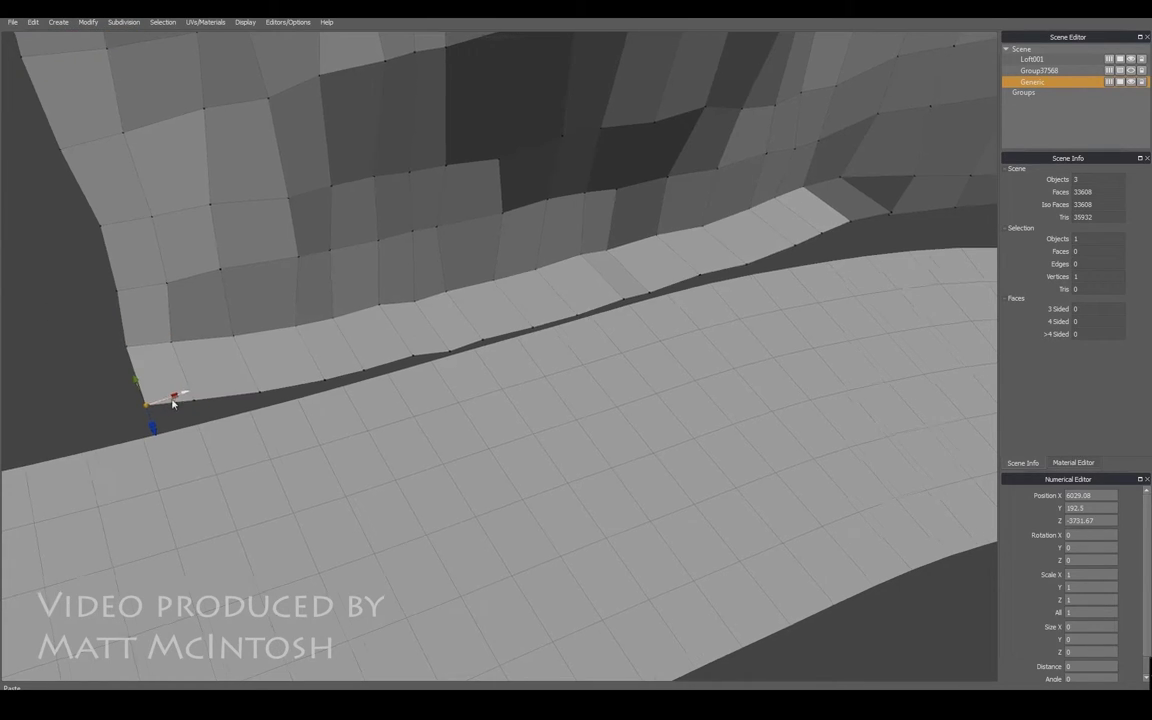
- Snap the outer vertices at the extruded strip's open end onto the track's border vertices
{"action": "middle_click_drag", "start_coordinate": [165, 406], "coordinate": [197, 388]}
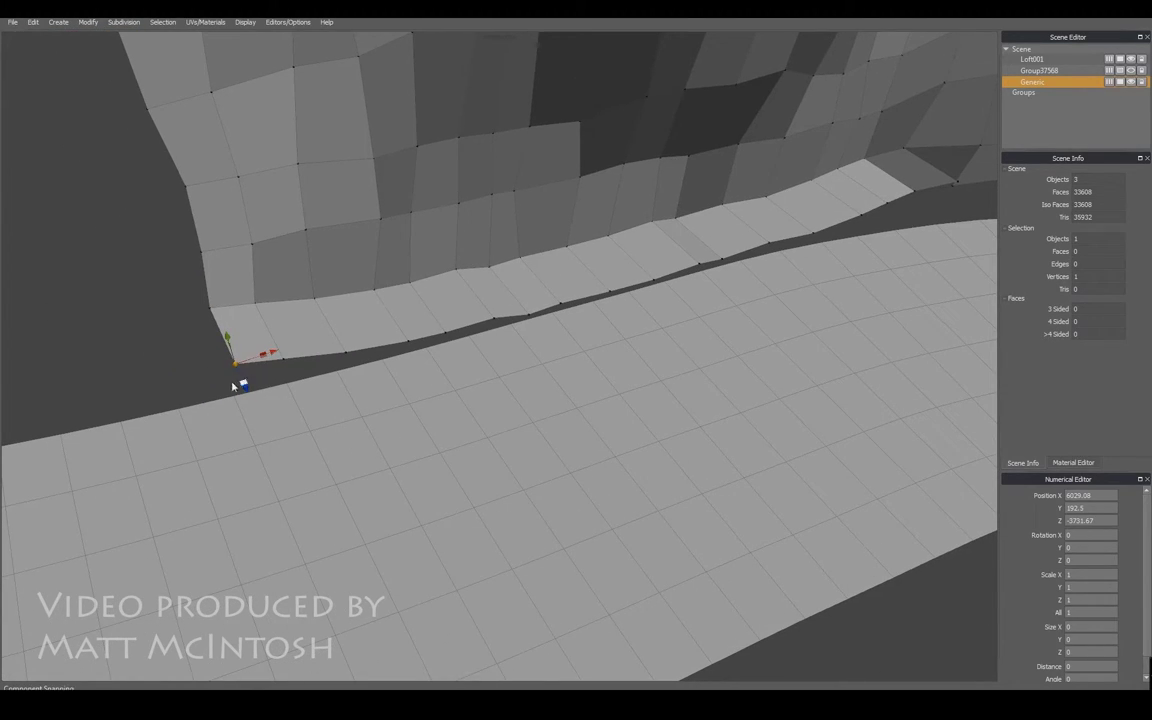
{"action": "left_click_drag", "start_coordinate": [249, 364], "coordinate": [291, 383]}
{"action": "left_click", "coordinate": [284, 359]}
{"action": "left_click", "coordinate": [350, 352]}
{"action": "left_click_drag", "start_coordinate": [347, 352], "coordinate": [338, 371]}
{"action": "left_click_drag", "start_coordinate": [383, 333], "coordinate": [385, 363]}
{"action": "left_click_drag", "start_coordinate": [444, 335], "coordinate": [407, 355]}
{"action": "middle_click_drag", "start_coordinate": [408, 355], "coordinate": [126, 418], "text": "alt"}
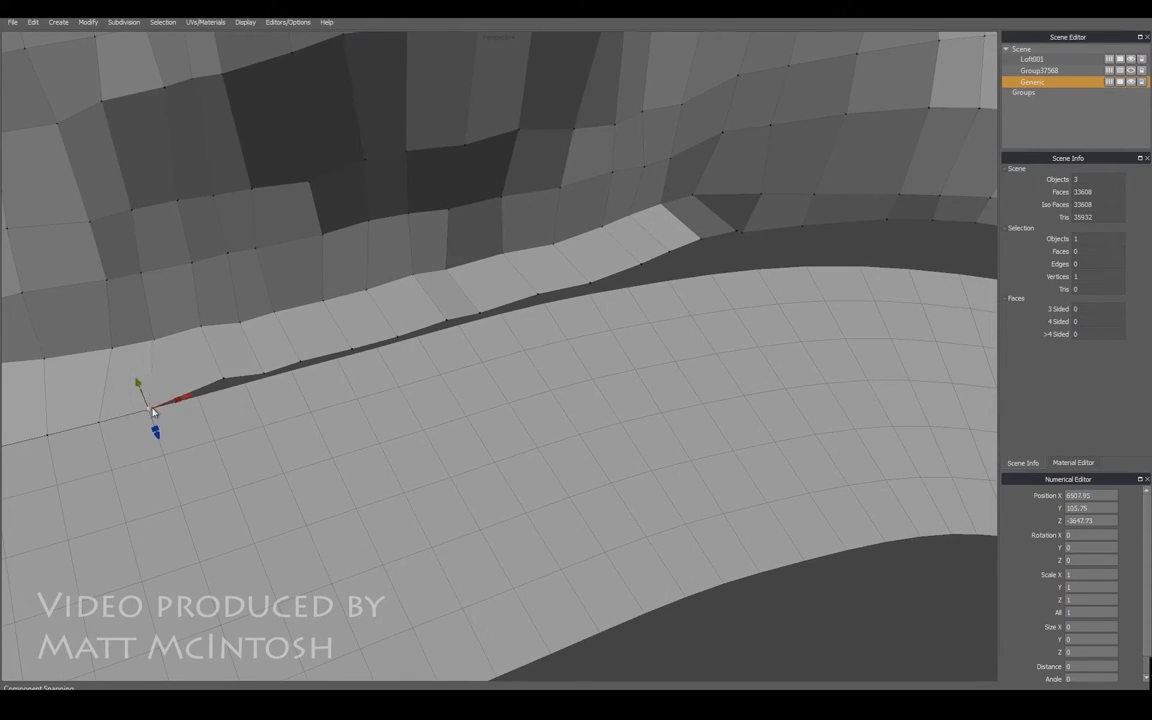
- Continue snapping the strip's outer vertices to the track border along the middle of the long rock
{"action": "left_click_drag", "start_coordinate": [228, 373], "coordinate": [253, 384]}
{"action": "left_click_drag", "start_coordinate": [300, 351], "coordinate": [340, 355]}
{"action": "middle_click_drag", "start_coordinate": [352, 337], "coordinate": [228, 377]}
{"action": "scroll", "coordinate": [282, 369], "scroll_direction": "up", "scroll_amount": 3}
{"action": "left_click_drag", "start_coordinate": [360, 353], "coordinate": [338, 383]}
{"action": "left_click_drag", "start_coordinate": [346, 367], "coordinate": [381, 362]}
{"action": "middle_click_drag", "start_coordinate": [381, 362], "coordinate": [440, 411]}
- Select the edge ring running up the long rock above the last snapped vertices and cut a new vertical edge loop through it
{"action": "scroll", "coordinate": [484, 376], "scroll_direction": "down", "scroll_amount": 6}
{"action": "scroll", "coordinate": [410, 405], "scroll_direction": "up", "scroll_amount": 3}
{"action": "scroll", "coordinate": [440, 404], "scroll_direction": "up", "scroll_amount": 2}
{"action": "scroll", "coordinate": [452, 404], "scroll_direction": "up", "scroll_amount": 2}
{"action": "key", "text": "s"}
{"action": "left_click", "coordinate": [418, 412]}
{"action": "key", "text": "alt+l"}
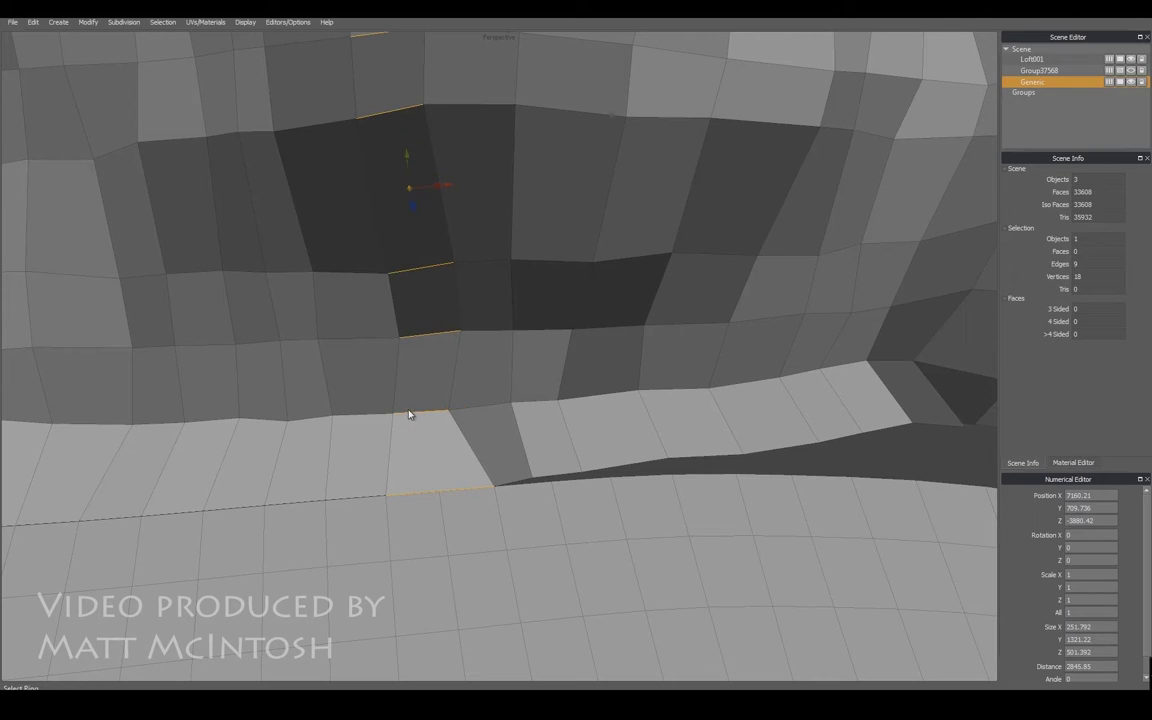
{"action": "key", "text": "x"}
{"action": "middle_click_drag", "start_coordinate": [447, 244], "coordinate": [442, 337]}
{"action": "scroll", "coordinate": [440, 335], "scroll_direction": "down", "scroll_amount": 5}
{"action": "right_click_drag", "start_coordinate": [298, 161], "coordinate": [258, 121], "text": "alt"}
{"action": "middle_click_drag", "start_coordinate": [401, 250], "coordinate": [416, 186], "text": "alt"}
{"action": "right_click_drag", "start_coordinate": [430, 290], "coordinate": [523, 383], "text": "alt"}
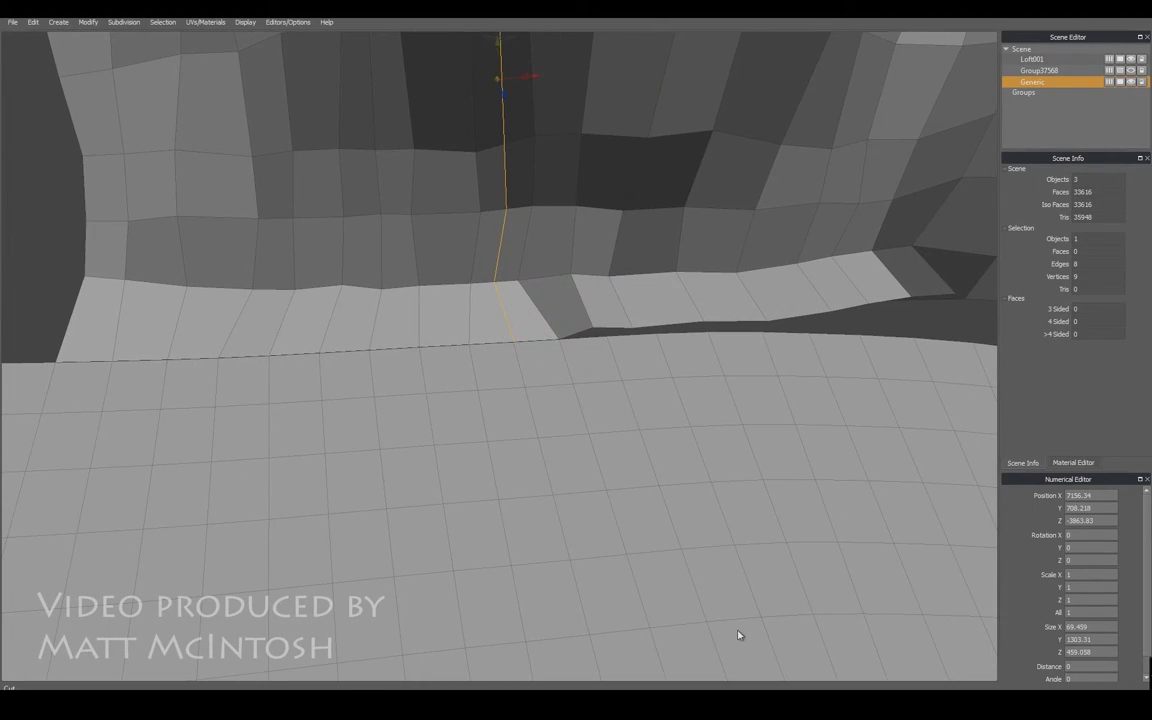
- Snap the new loop's bottom vertex and the neighbouring strip vertices onto the track's border vertices
{"action": "middle_click_drag", "start_coordinate": [589, 367], "coordinate": [520, 426], "text": "alt"}
{"action": "scroll", "coordinate": [540, 401], "scroll_direction": "up", "scroll_amount": 1}
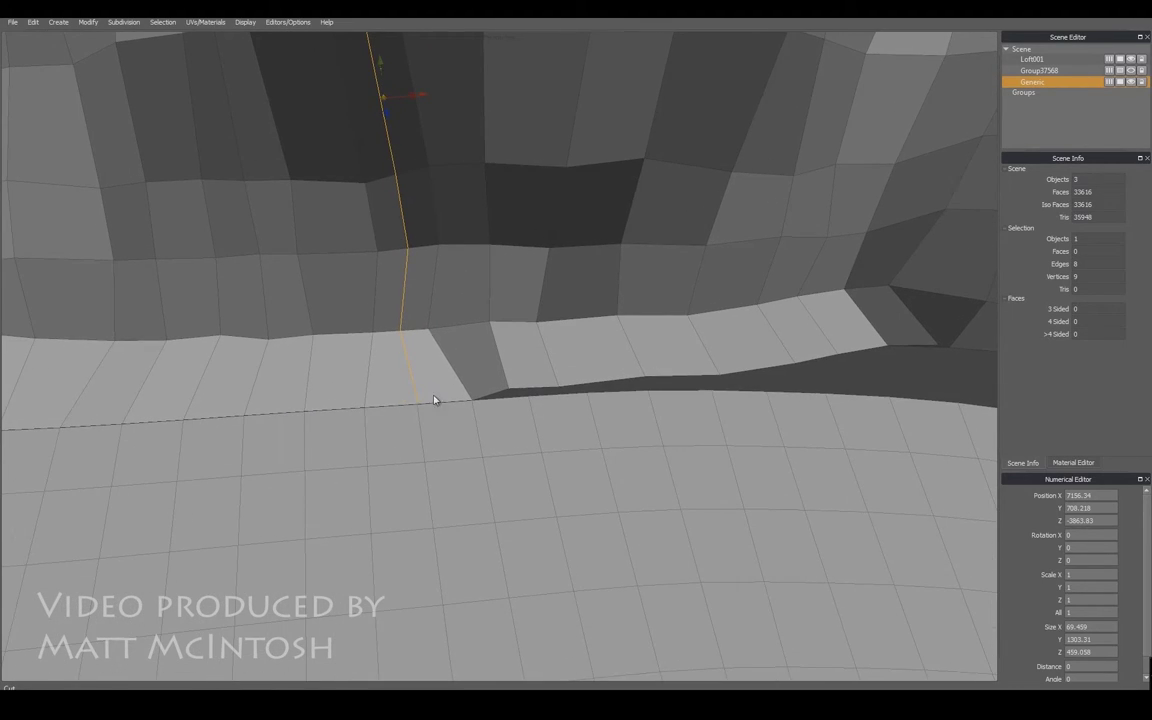
{"action": "scroll", "coordinate": [415, 404], "scroll_direction": "up", "scroll_amount": 1}
{"action": "key", "text": "1"}
{"action": "left_click", "coordinate": [409, 413]}
{"action": "left_click", "coordinate": [520, 380]}
{"action": "left_click", "coordinate": [510, 394]}
{"action": "left_click_drag", "start_coordinate": [511, 394], "coordinate": [604, 398]}
{"action": "left_click", "coordinate": [587, 384]}
{"action": "left_click", "coordinate": [569, 390]}
- Snap the strip's remaining vertices up to the crevice between the two rocks onto the track border
{"action": "middle_click_drag", "start_coordinate": [642, 375], "coordinate": [260, 394], "text": "alt"}
{"action": "left_click", "coordinate": [360, 397]}
{"action": "left_click_drag", "start_coordinate": [362, 400], "coordinate": [488, 416]}
{"action": "middle_click_drag", "start_coordinate": [558, 390], "coordinate": [412, 386], "text": "alt"}
{"action": "left_click", "coordinate": [433, 386]}
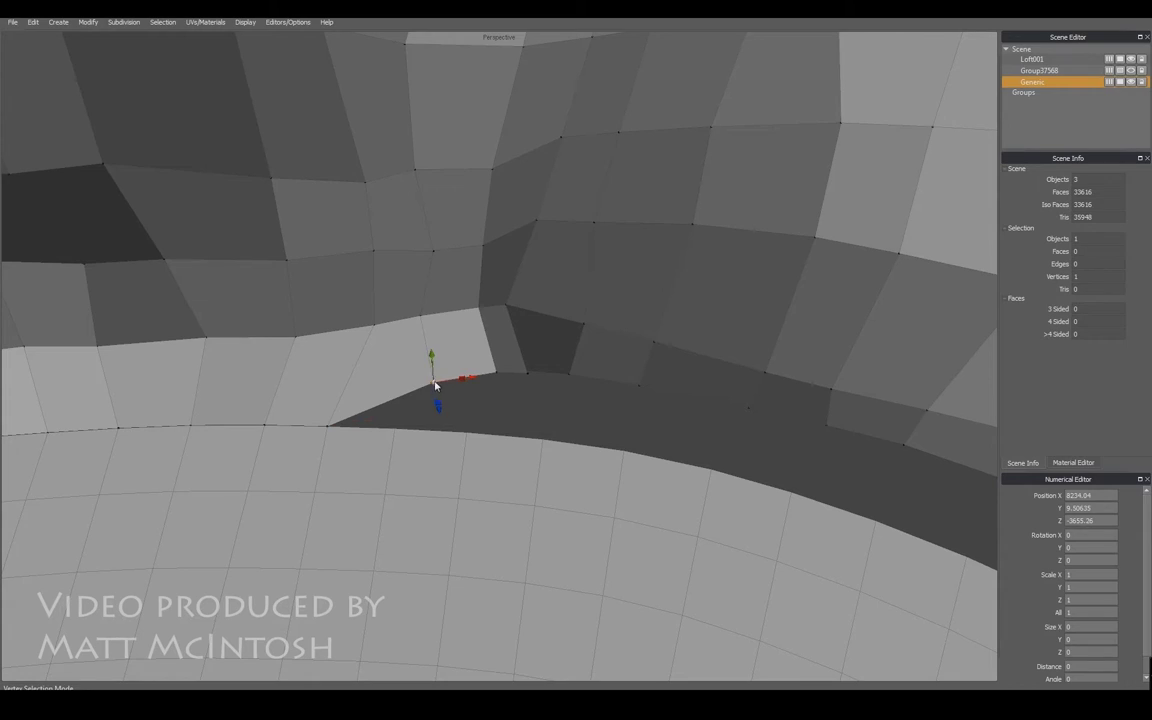
{"action": "left_click_drag", "start_coordinate": [437, 385], "coordinate": [403, 425]}
{"action": "left_click_drag", "start_coordinate": [497, 385], "coordinate": [541, 436]}
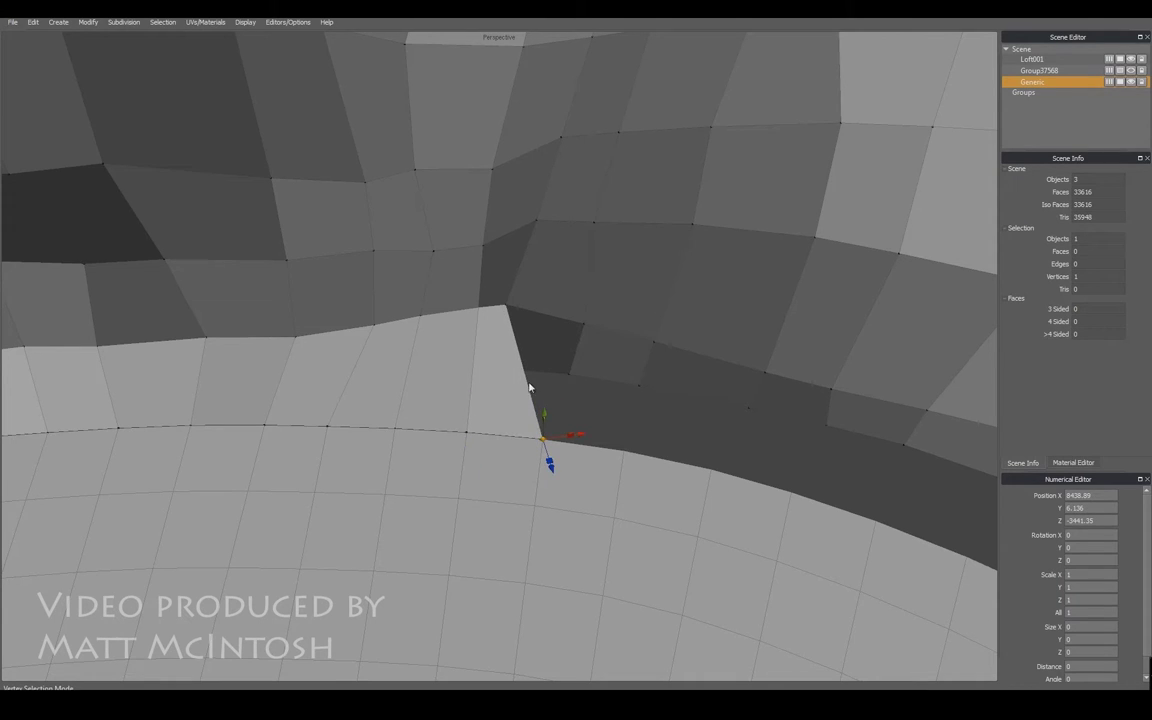
- Snap the second rock's first lower vertices past the crevice onto the track's border vertices
{"action": "middle_click_drag", "start_coordinate": [529, 384], "coordinate": [355, 398], "text": "alt"}
{"action": "left_click_drag", "start_coordinate": [355, 398], "coordinate": [356, 391], "text": "alt"}
{"action": "left_click", "coordinate": [355, 390]}
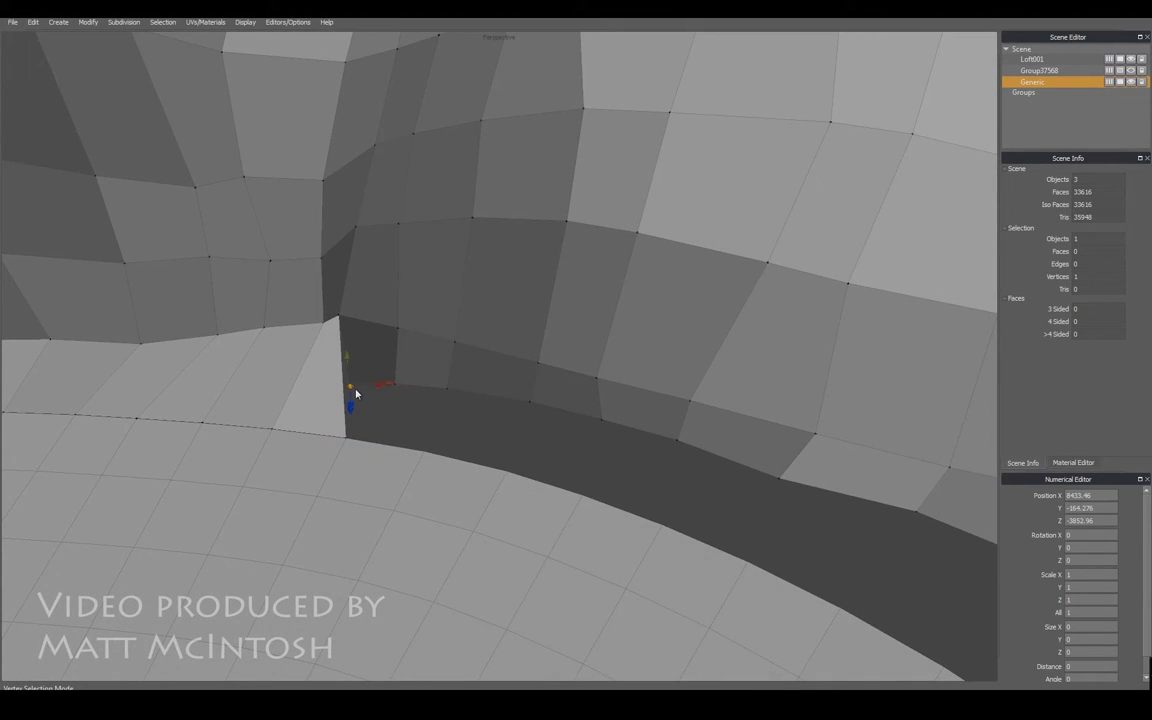
{"action": "left_click", "coordinate": [348, 436]}
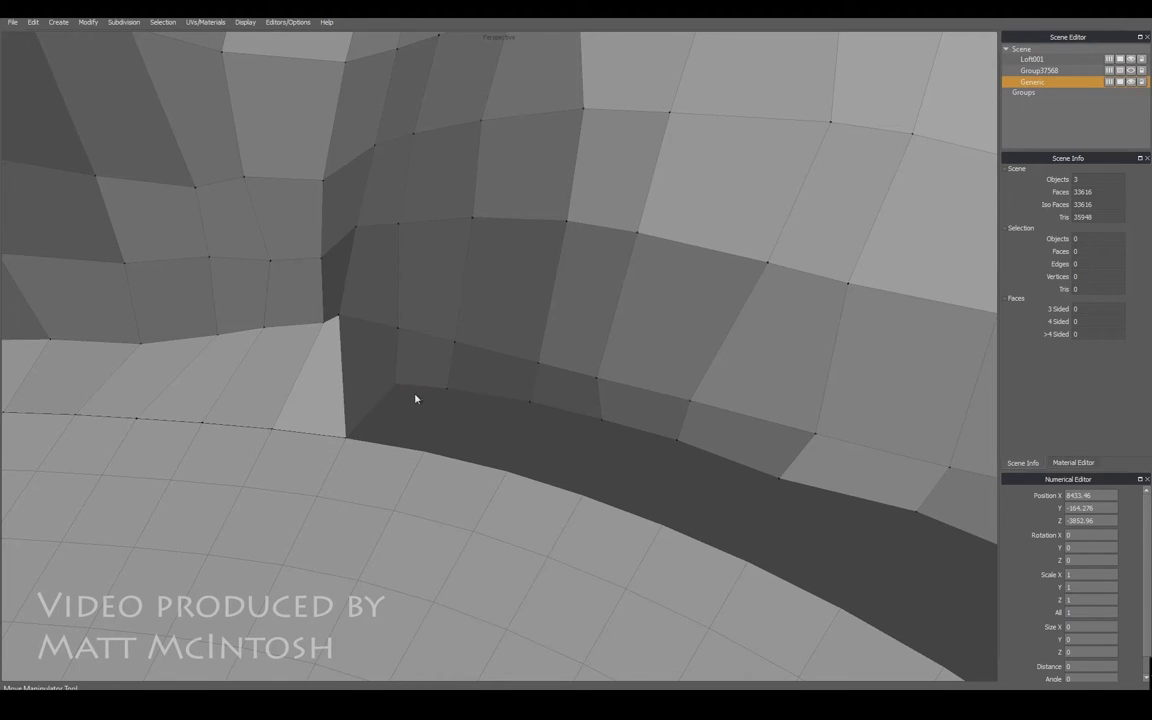
{"action": "left_click_drag", "start_coordinate": [398, 398], "coordinate": [475, 423], "text": "alt"}
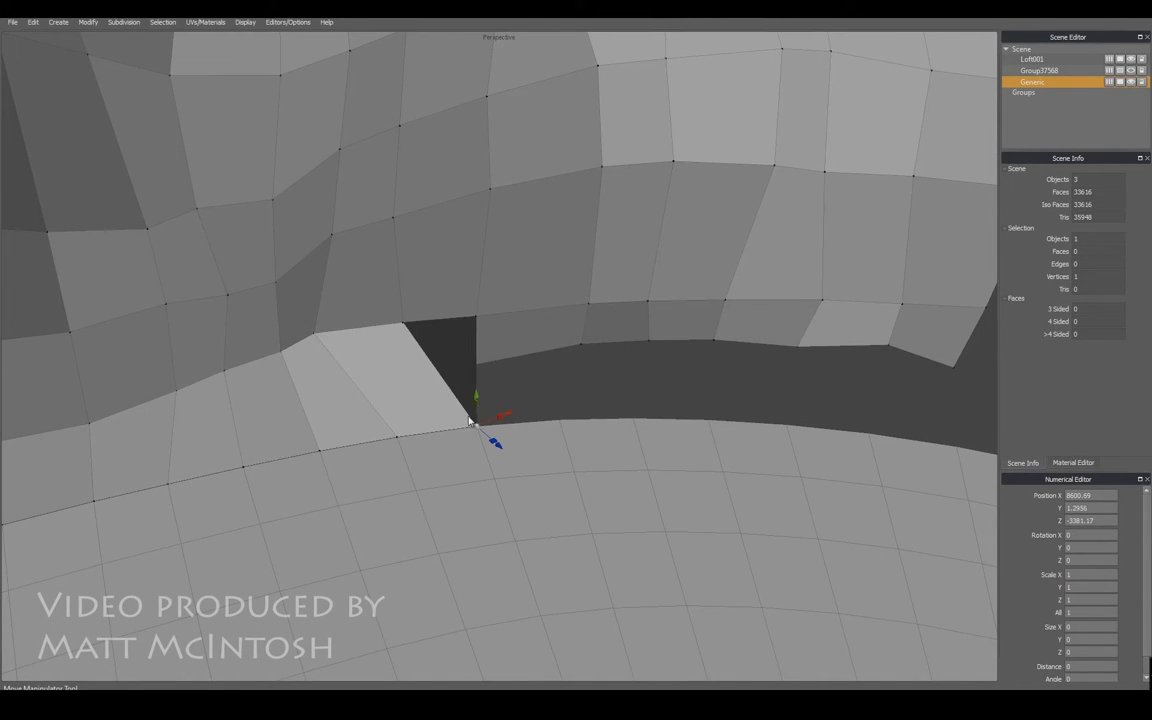
{"action": "left_click_drag", "start_coordinate": [473, 369], "coordinate": [560, 413]}
{"action": "middle_click_drag", "start_coordinate": [571, 384], "coordinate": [292, 370], "text": "alt"}
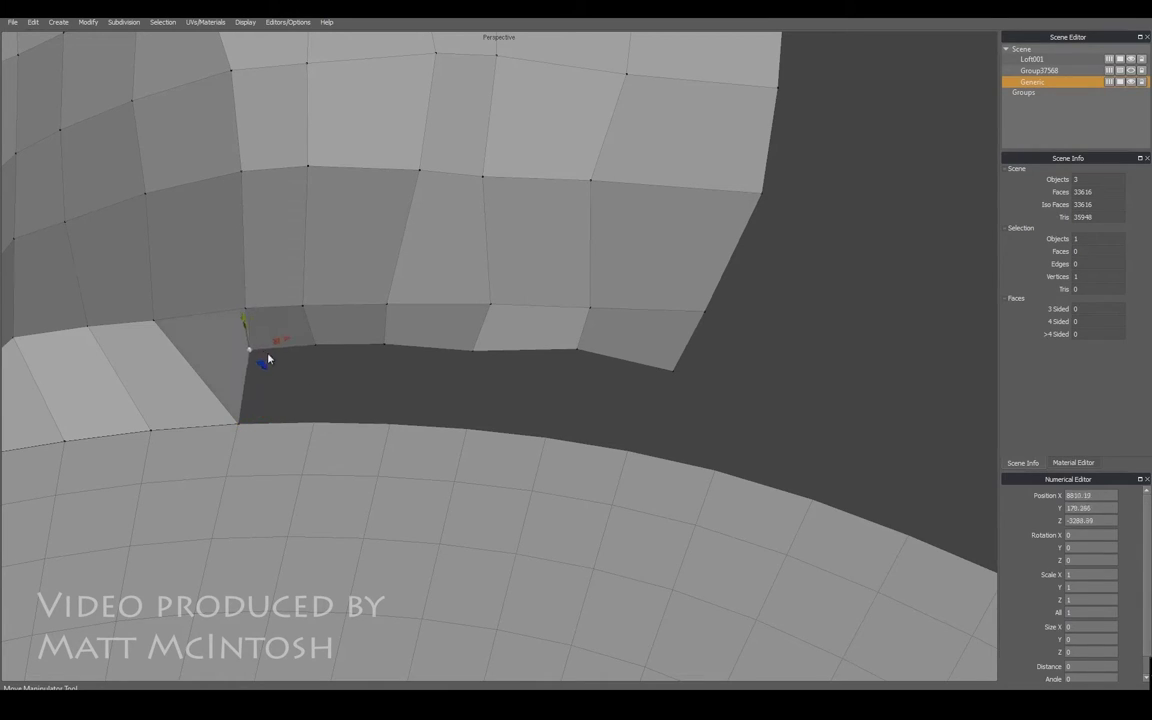
- Snap the second rock's next lower vertices to the track border and merge the two that share a point
{"action": "left_click_drag", "start_coordinate": [262, 357], "coordinate": [313, 416]}
{"action": "left_click_drag", "start_coordinate": [342, 342], "coordinate": [415, 352]}
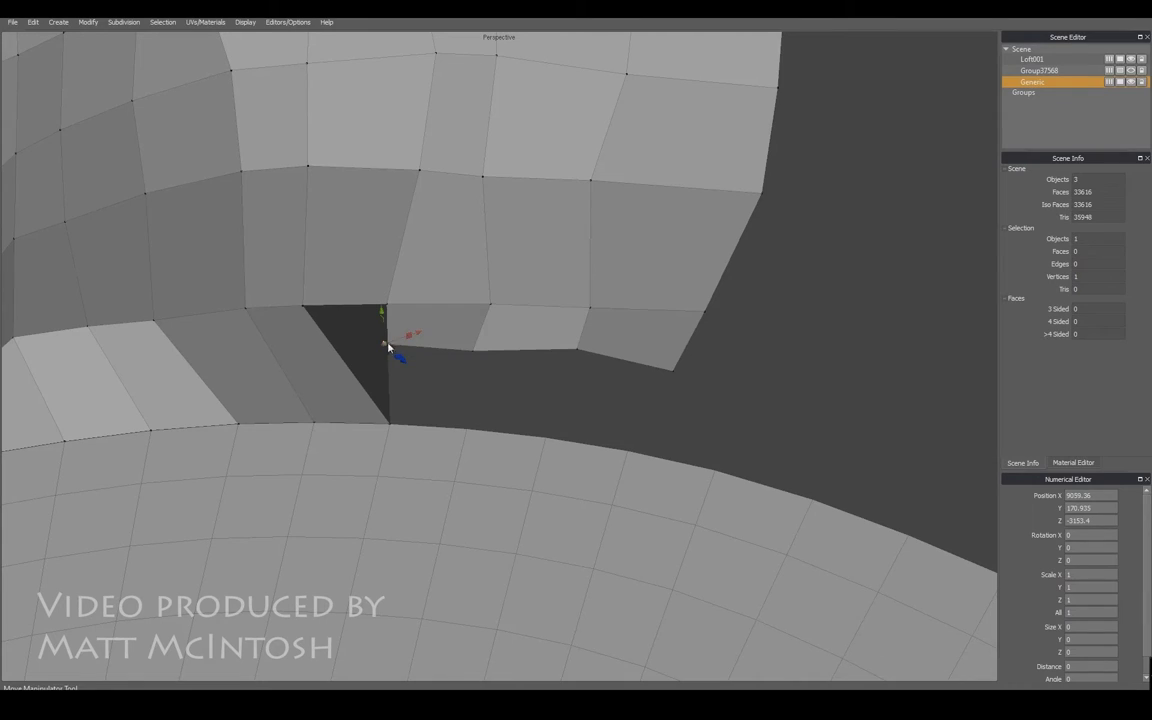
{"action": "left_click_drag", "start_coordinate": [383, 346], "coordinate": [391, 426]}
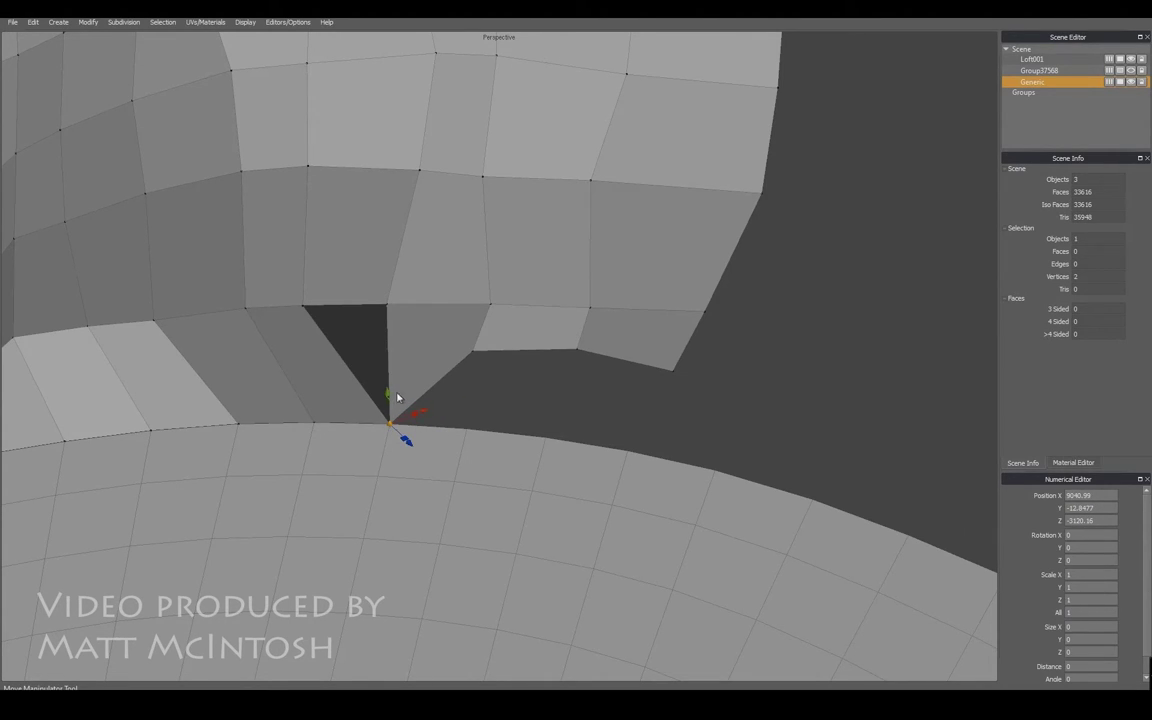
{"action": "key", "text": "shift+m"}
{"action": "middle_click_drag", "start_coordinate": [312, 402], "coordinate": [377, 400], "text": "alt"}
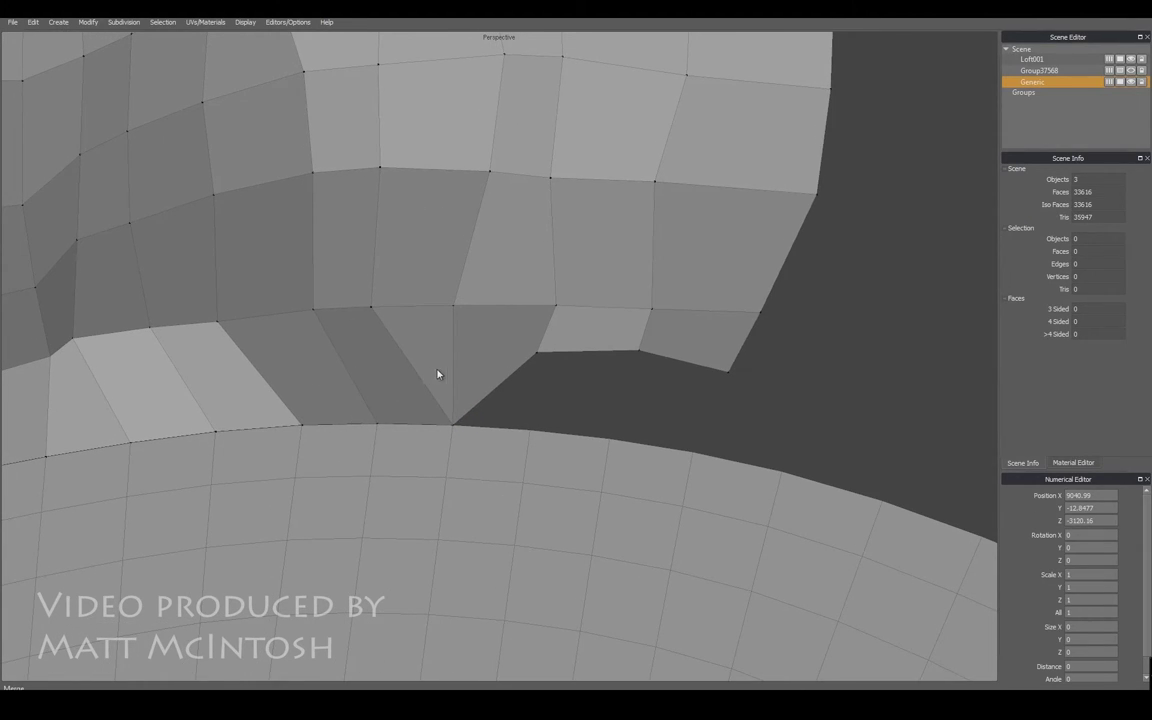
- Spin the slanted edges beside the merged vertex so the second rock's lower faces line up with the track segments
{"action": "left_click", "coordinate": [413, 390]}
{"action": "key", "text": "shift+s"}
{"action": "key", "text": "shift+s"}
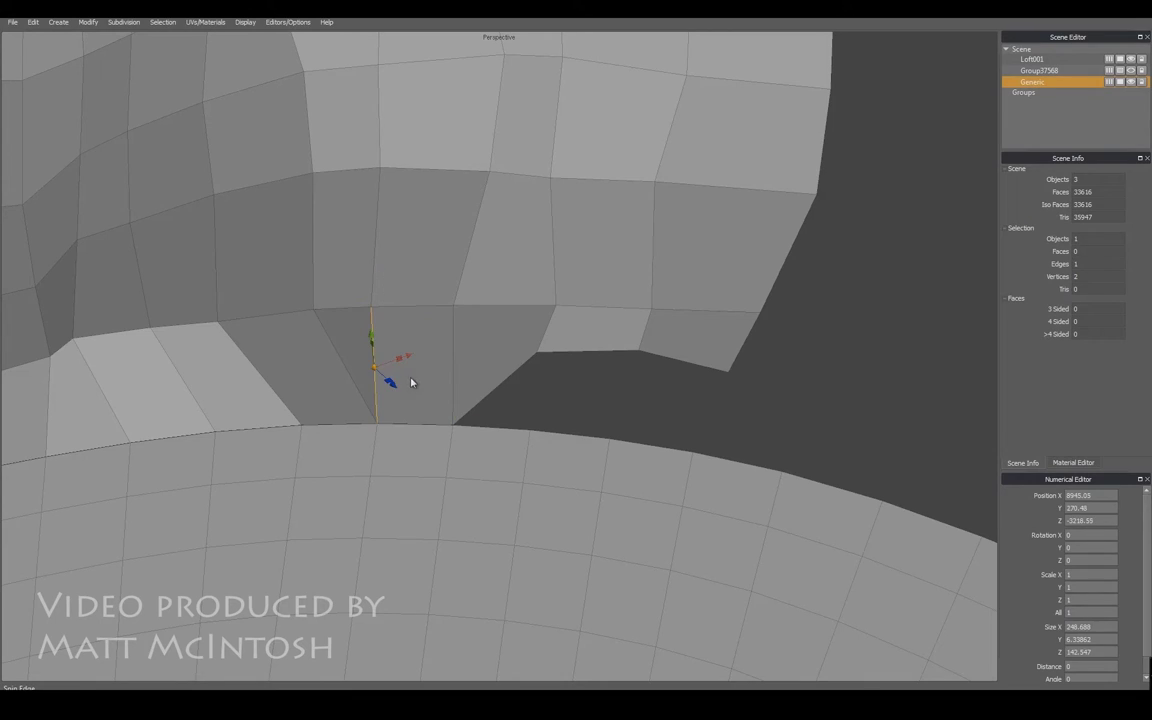
{"action": "left_click_drag", "start_coordinate": [314, 383], "coordinate": [350, 357]}
{"action": "key", "text": "shift+s"}
{"action": "key", "text": "s"}
{"action": "key", "text": "s"}
{"action": "key", "text": "s"}
{"action": "key", "text": "s"}
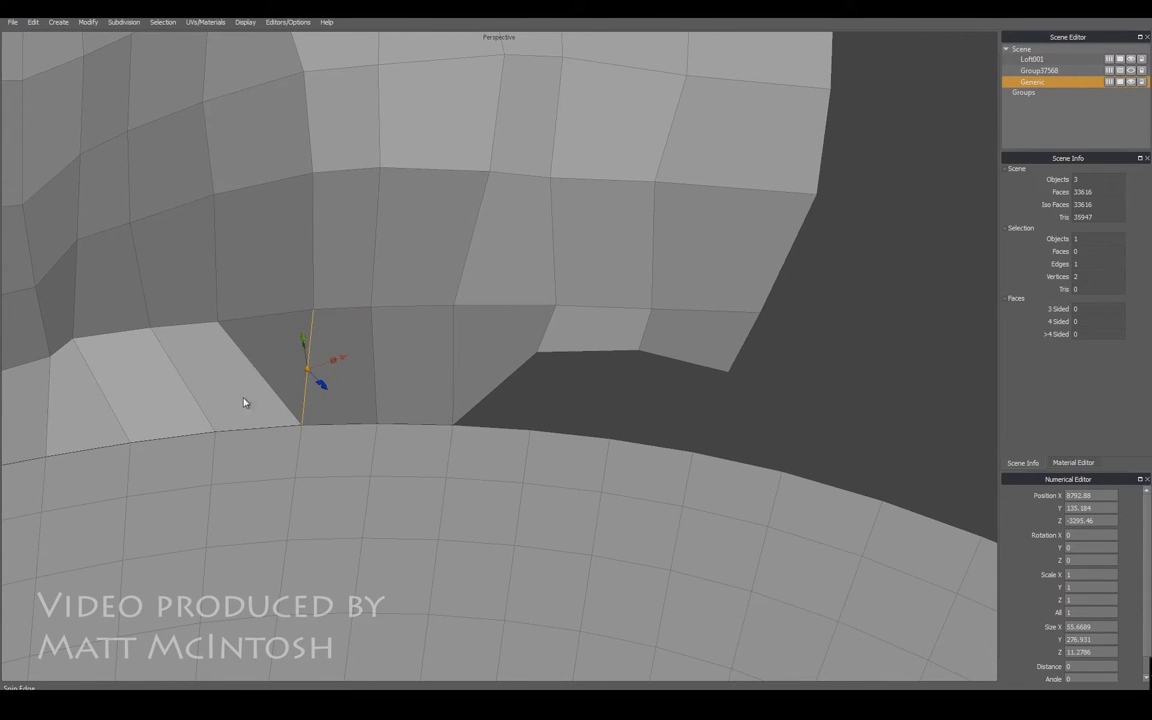
- Spin the remaining slanted edges back toward the crevice and merge the leftover vertices there
{"action": "left_click_drag", "start_coordinate": [190, 386], "coordinate": [489, 329], "text": "alt"}
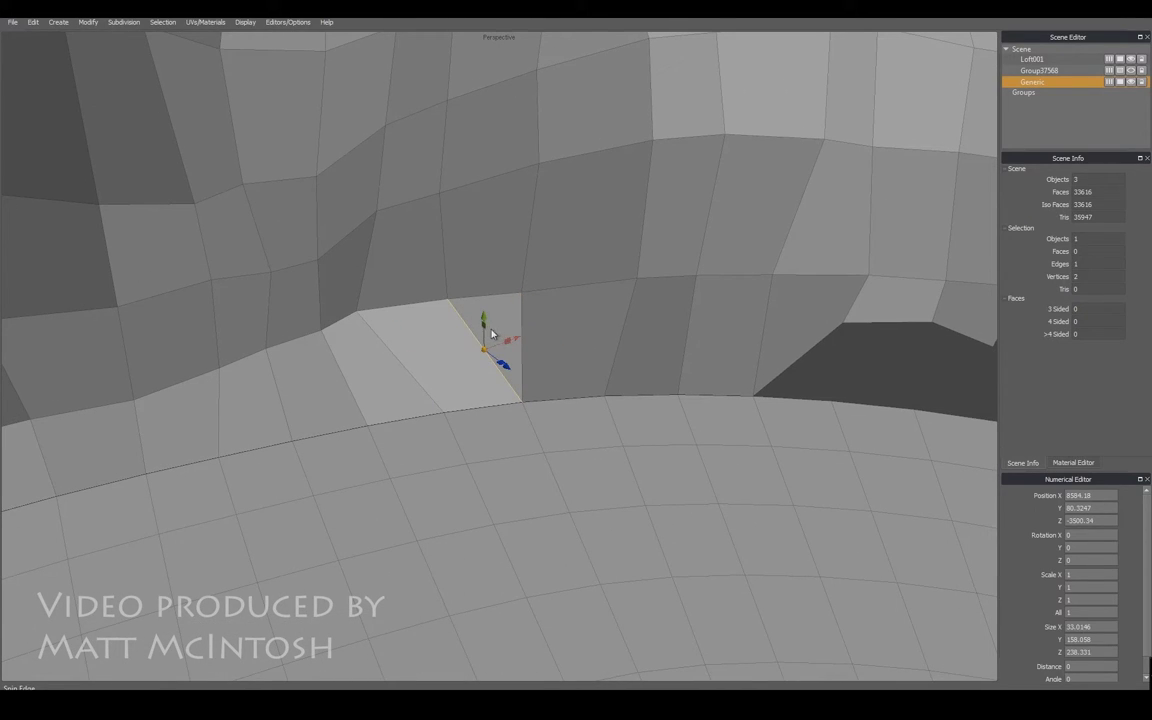
{"action": "key", "text": "s"}
{"action": "key", "text": "s"}
{"action": "middle_click_drag", "start_coordinate": [367, 350], "coordinate": [42, 414]}
{"action": "key", "text": "s"}
{"action": "key", "text": "m"}
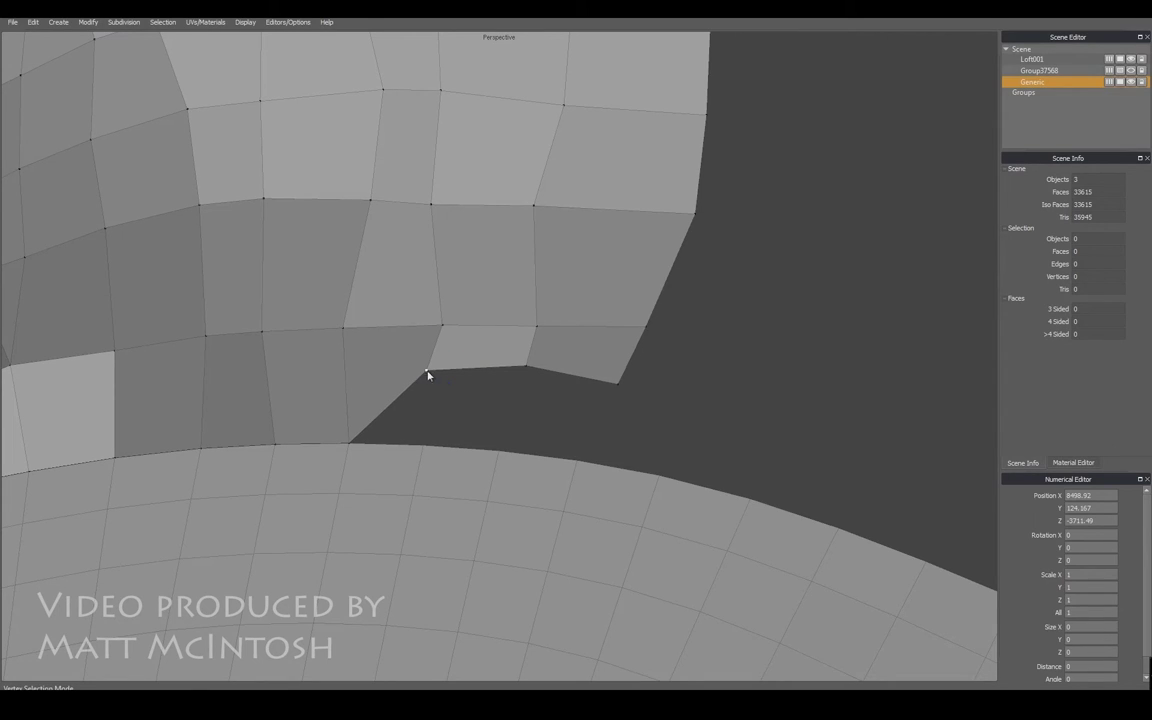
- Snap the last three lower vertices at the second rock's far end onto the track's border vertices
{"action": "left_click_drag", "start_coordinate": [426, 380], "coordinate": [433, 445]}
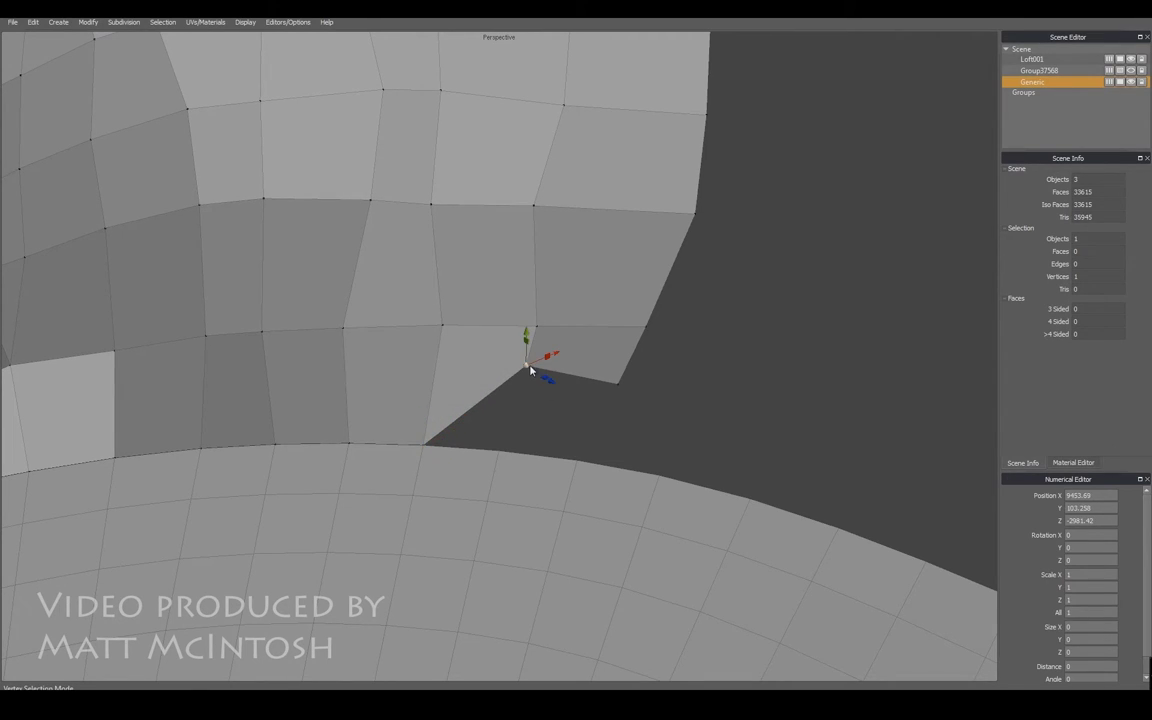
{"action": "left_click_drag", "start_coordinate": [530, 370], "coordinate": [508, 448]}
{"action": "left_click_drag", "start_coordinate": [619, 389], "coordinate": [585, 460]}
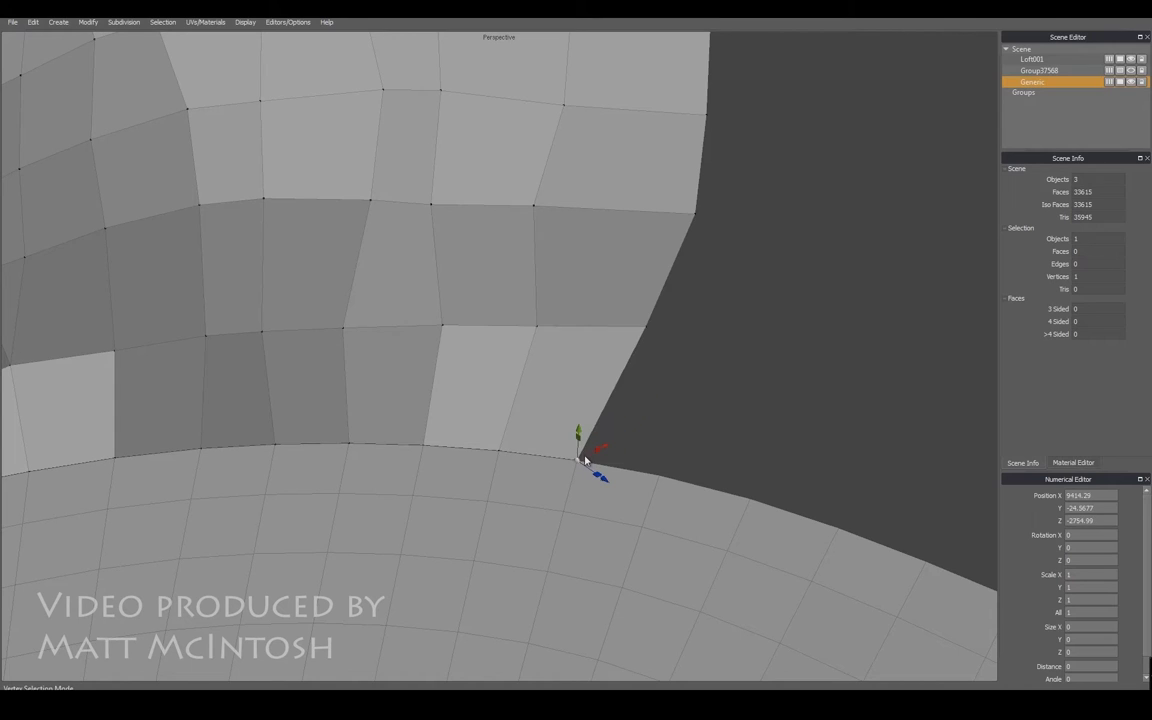
- Select the ring of edges across the strip joining the rocks to the track and cut a lengthwise loop through it
{"action": "middle_click_drag", "start_coordinate": [621, 389], "coordinate": [402, 440]}
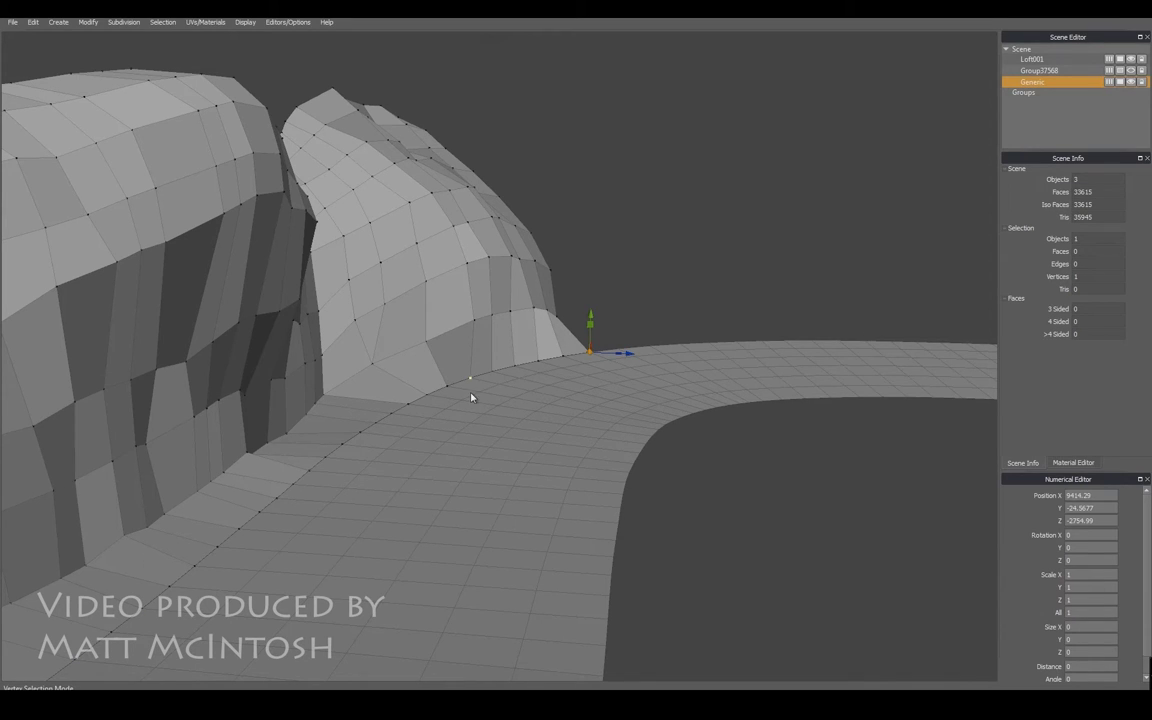
{"action": "middle_click_drag", "start_coordinate": [469, 343], "coordinate": [321, 597]}
{"action": "key", "text": "s"}
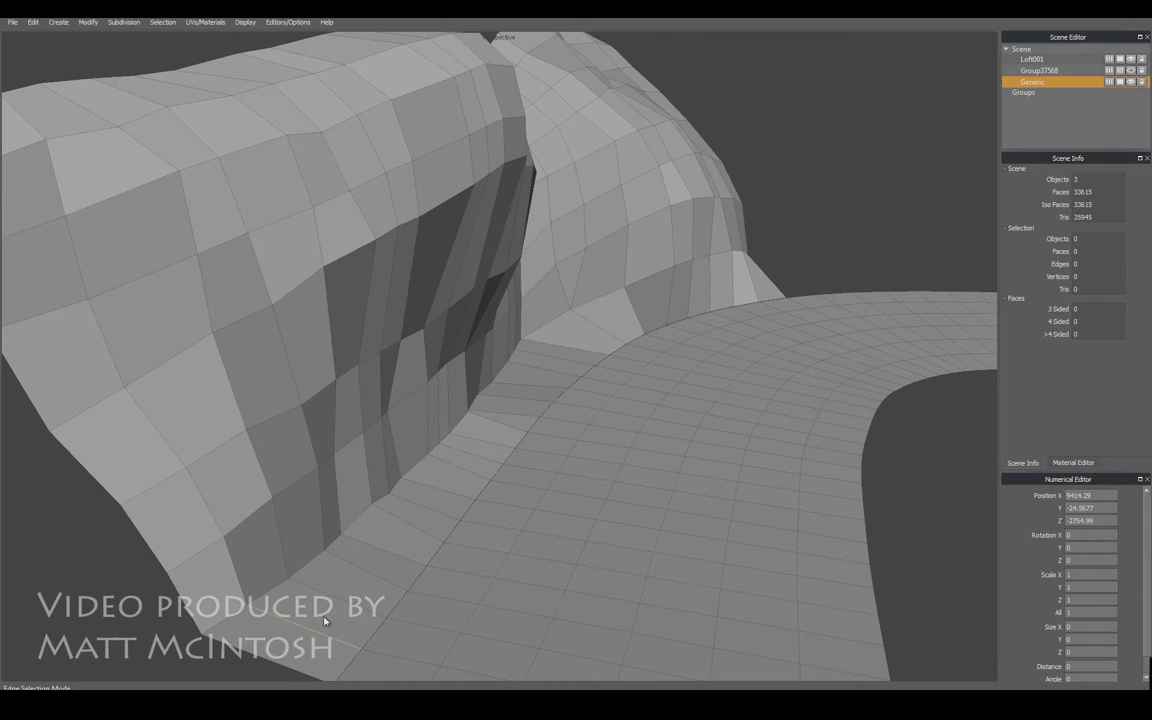
{"action": "key", "text": "alt+r"}
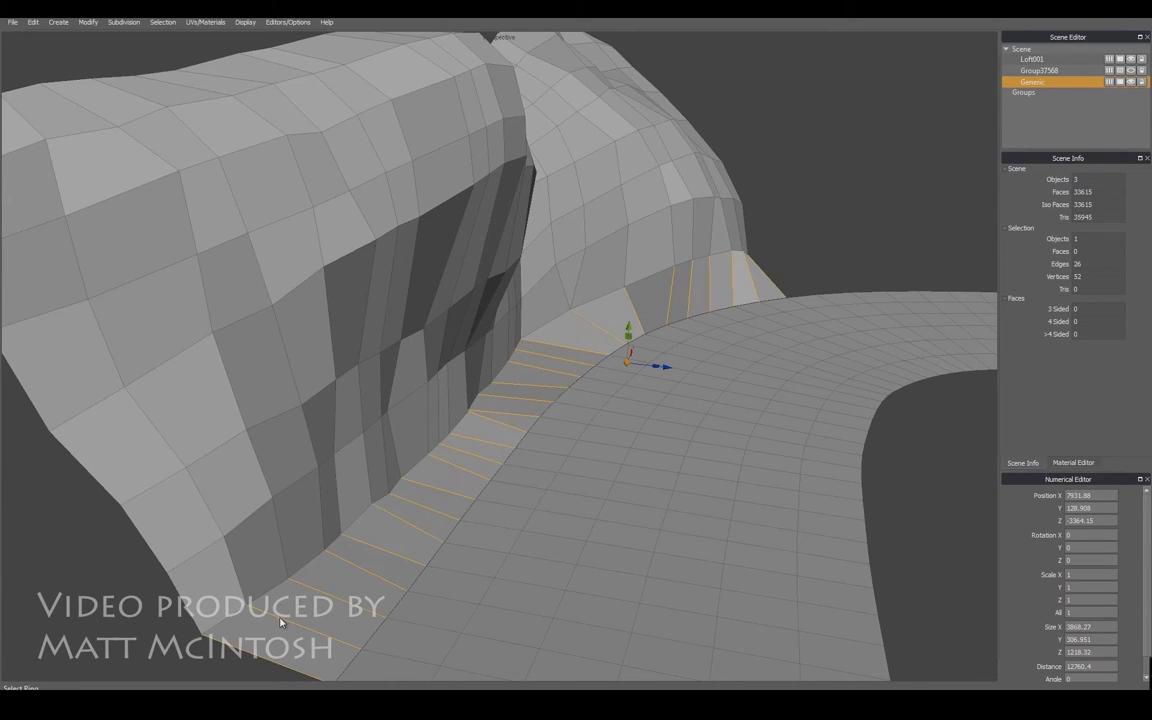
{"action": "key", "text": "x"}
- Move the new loop's edges by the second rock away from the track toward the rock's base, and lower the end edge
{"action": "middle_click_drag", "start_coordinate": [570, 410], "coordinate": [375, 330]}
{"action": "left_click", "coordinate": [481, 294]}
{"action": "left_click", "coordinate": [522, 319], "text": "shift"}
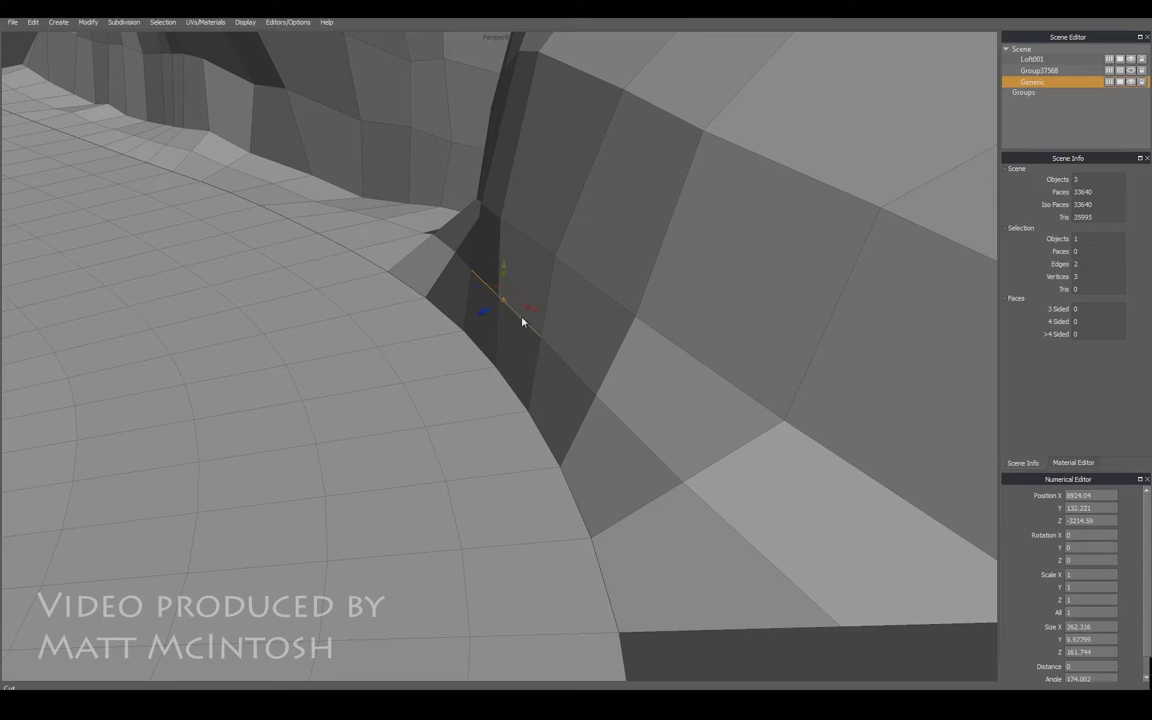
{"action": "left_click_drag", "start_coordinate": [502, 305], "coordinate": [541, 331]}
{"action": "left_click", "coordinate": [620, 424]}
{"action": "left_click_drag", "start_coordinate": [637, 437], "coordinate": [699, 460]}
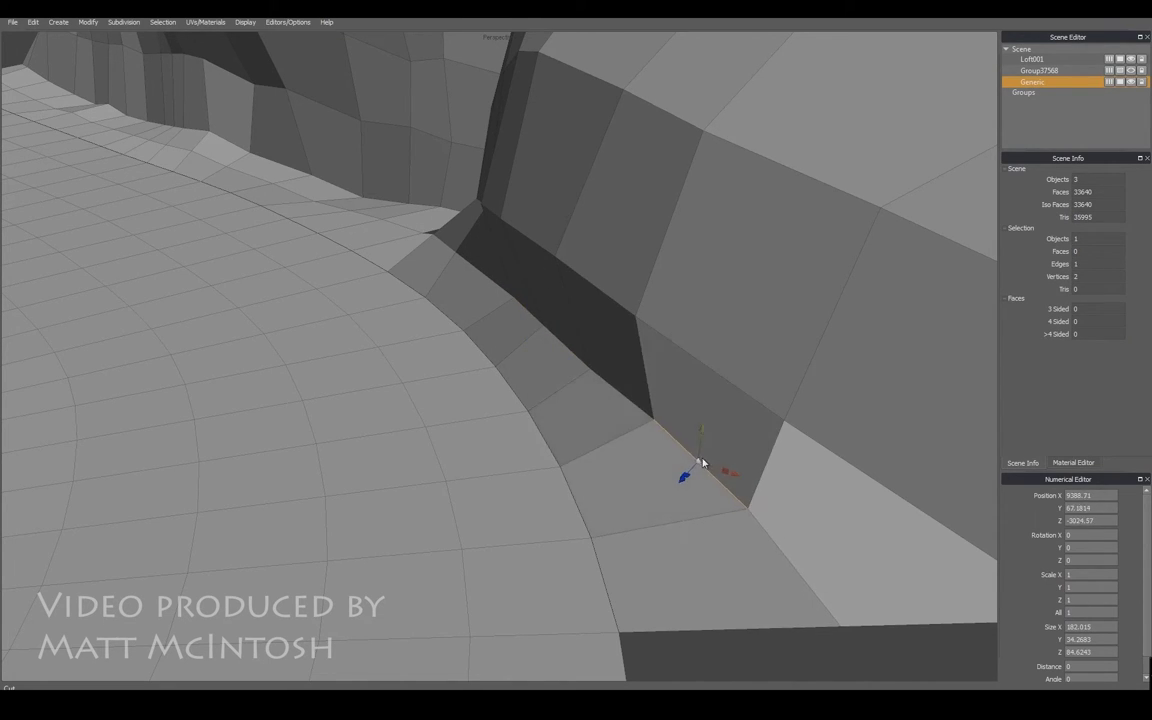
{"action": "middle_click_drag", "start_coordinate": [555, 404], "coordinate": [651, 356]}
{"action": "left_click_drag", "start_coordinate": [615, 362], "coordinate": [620, 386]}
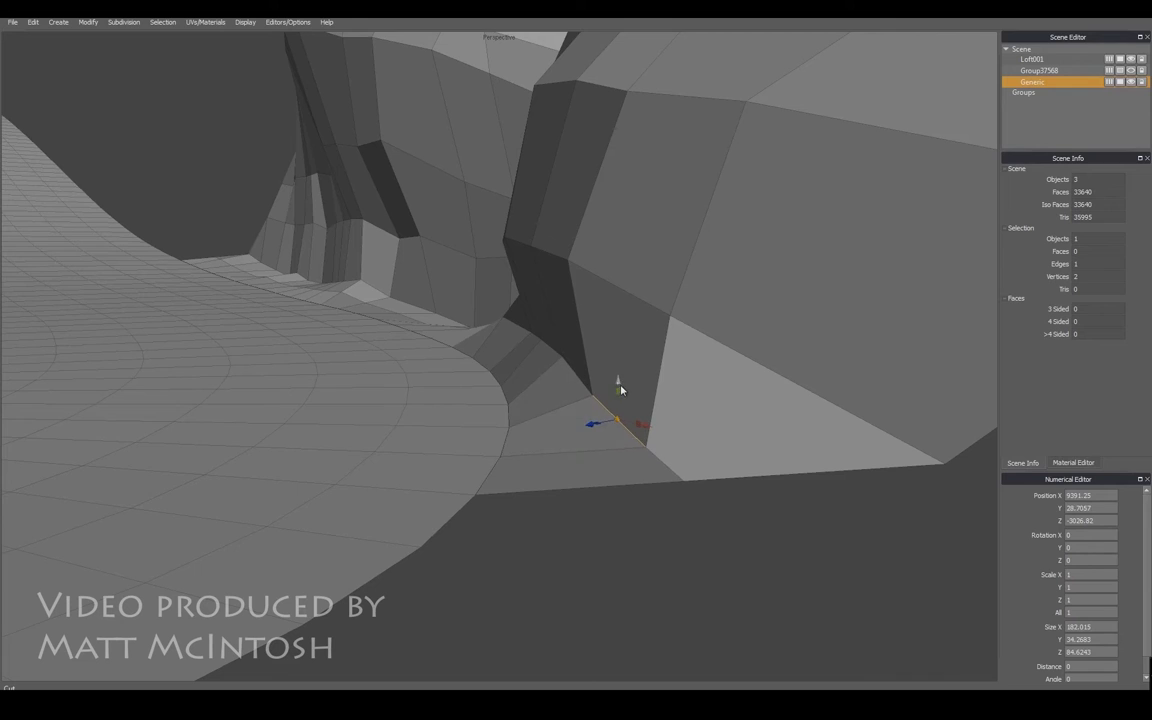
- Push the new loop's edges beneath the second rock in toward the rock's base
{"action": "middle_click_drag", "start_coordinate": [517, 391], "coordinate": [522, 420]}
{"action": "left_click", "coordinate": [536, 421], "text": "shift"}
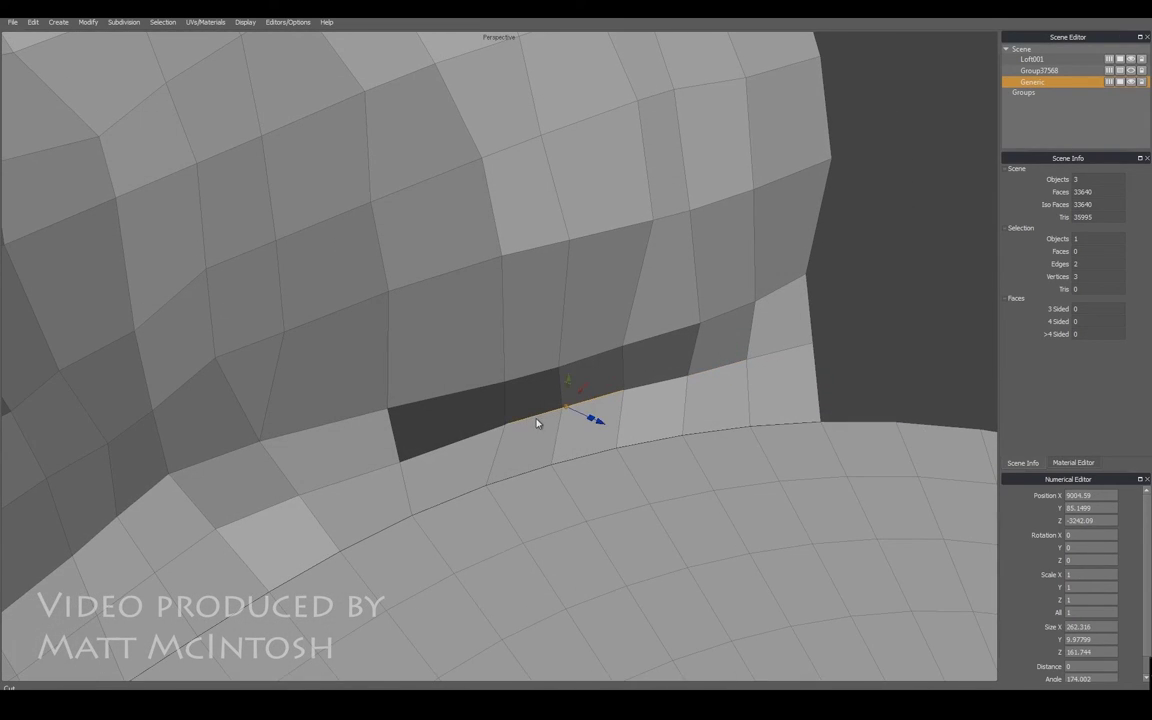
{"action": "left_click_drag", "start_coordinate": [605, 421], "coordinate": [556, 406]}
{"action": "middle_click_drag", "start_coordinate": [556, 406], "coordinate": [605, 441]}
{"action": "left_click", "coordinate": [605, 441]}
{"action": "mouse_move", "coordinate": [596, 443]}
{"action": "left_mouse_down"}
{"action": "mouse_move", "coordinate": [549, 437]}
{"action": "mouse_move", "coordinate": [576, 436]}
{"action": "left_mouse_up"}
- Adjust two more loop edges beneath the second rock, moving one down and the other out toward the track
{"action": "middle_click_drag", "start_coordinate": [620, 401], "coordinate": [496, 404]}
{"action": "left_click", "coordinate": [543, 380]}
{"action": "left_click_drag", "start_coordinate": [543, 380], "coordinate": [535, 400]}
{"action": "middle_click_drag", "start_coordinate": [535, 403], "coordinate": [633, 383]}
{"action": "left_click", "coordinate": [694, 399]}
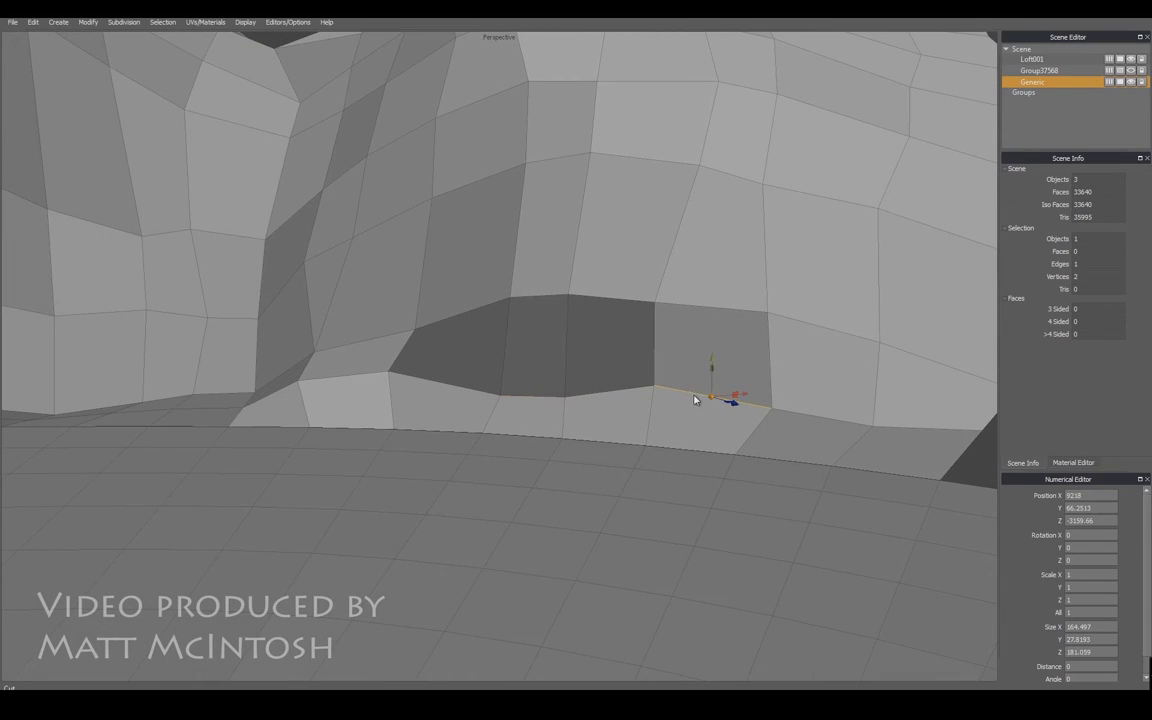
{"action": "left_click_drag", "start_coordinate": [711, 399], "coordinate": [724, 414]}
{"action": "mouse_move", "coordinate": [724, 414]}
{"action": "middle_mouse_down"}
{"action": "mouse_move", "coordinate": [611, 407]}
{"action": "mouse_move", "coordinate": [717, 428]}
{"action": "middle_mouse_up"}
- Lower the loop edge near the crevice between the rocks to a Y position of about 41.6
{"action": "middle_click_drag", "start_coordinate": [325, 480], "coordinate": [539, 421]}
{"action": "left_click", "coordinate": [573, 415]}
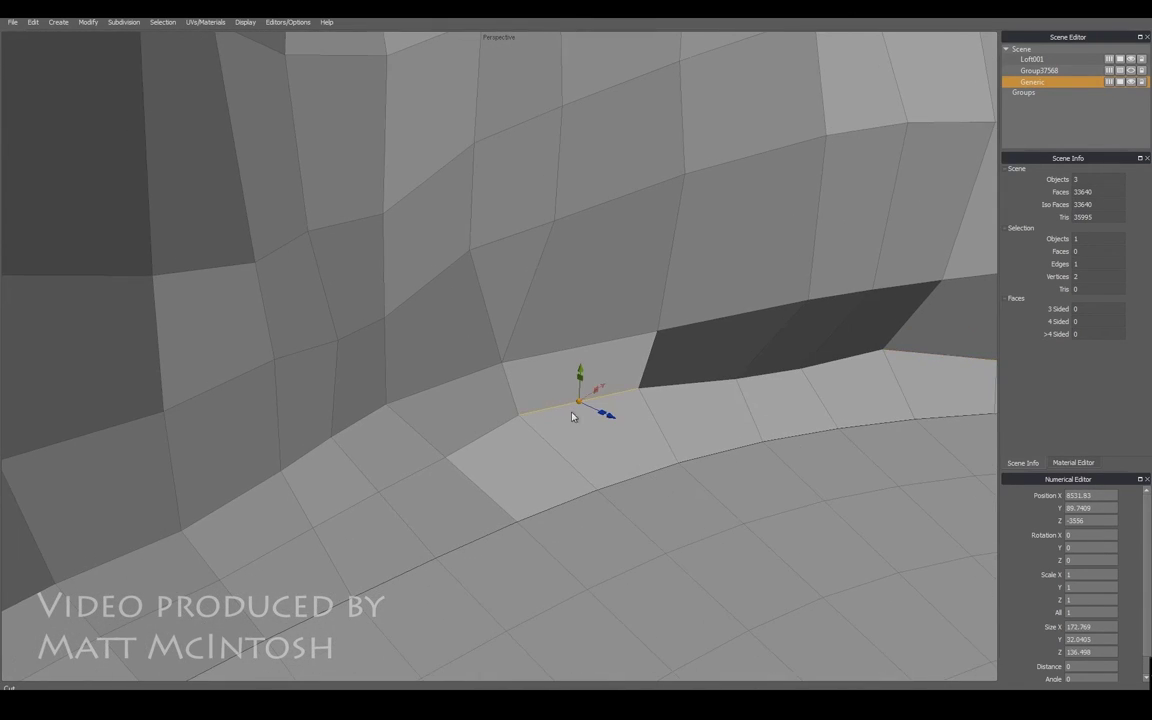
{"action": "mouse_move", "coordinate": [578, 374]}
{"action": "left_mouse_down"}
{"action": "mouse_move", "coordinate": [586, 401]}
{"action": "mouse_move", "coordinate": [576, 398]}
{"action": "left_mouse_up"}
{"action": "middle_click_drag", "start_coordinate": [576, 398], "coordinate": [467, 403]}
- Slide two base vertices of the rock and the two loop vertices below them sideways along the track to even the spacing
{"action": "scroll", "coordinate": [532, 394], "scroll_direction": "down", "scroll_amount": 5}
{"action": "scroll", "coordinate": [530, 372], "scroll_direction": "up", "scroll_amount": 3}
{"action": "key", "text": "a"}
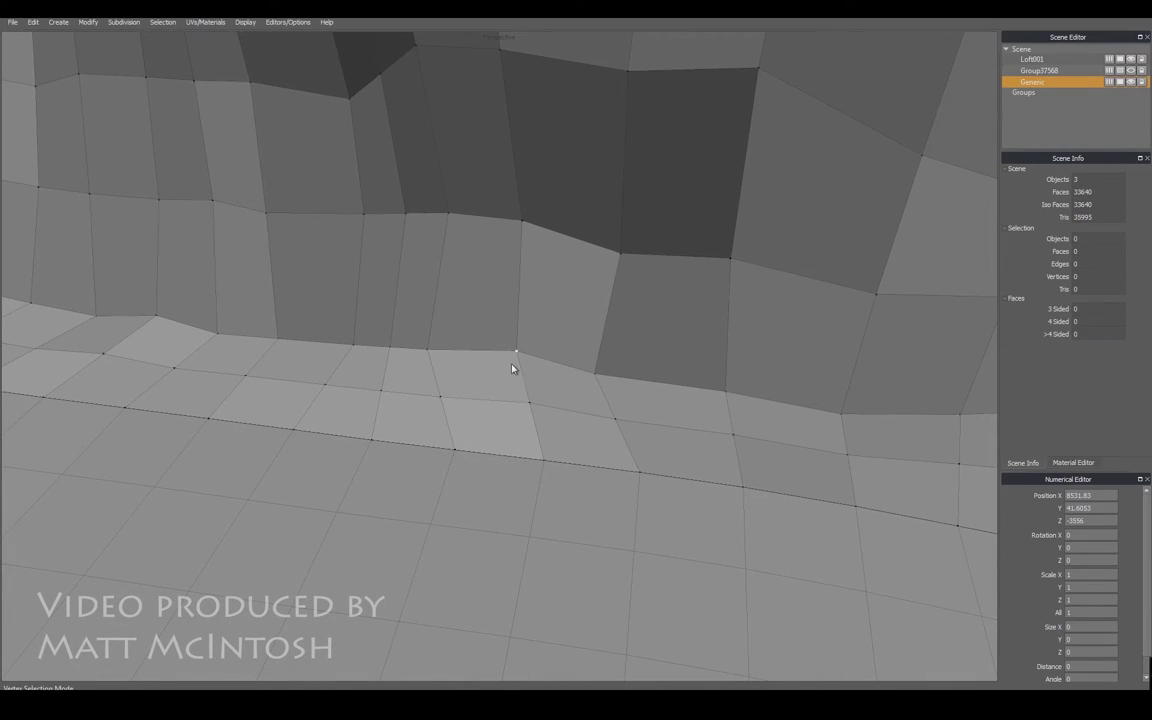
{"action": "left_click", "coordinate": [597, 375], "text": "shift"}
{"action": "left_click_drag", "start_coordinate": [555, 366], "coordinate": [608, 374]}
{"action": "left_click", "coordinate": [530, 404]}
{"action": "left_click", "coordinate": [616, 421], "text": "shift"}
{"action": "left_click", "coordinate": [613, 418]}
{"action": "left_click", "coordinate": [617, 420]}
{"action": "left_click", "coordinate": [529, 403], "text": "shift"}
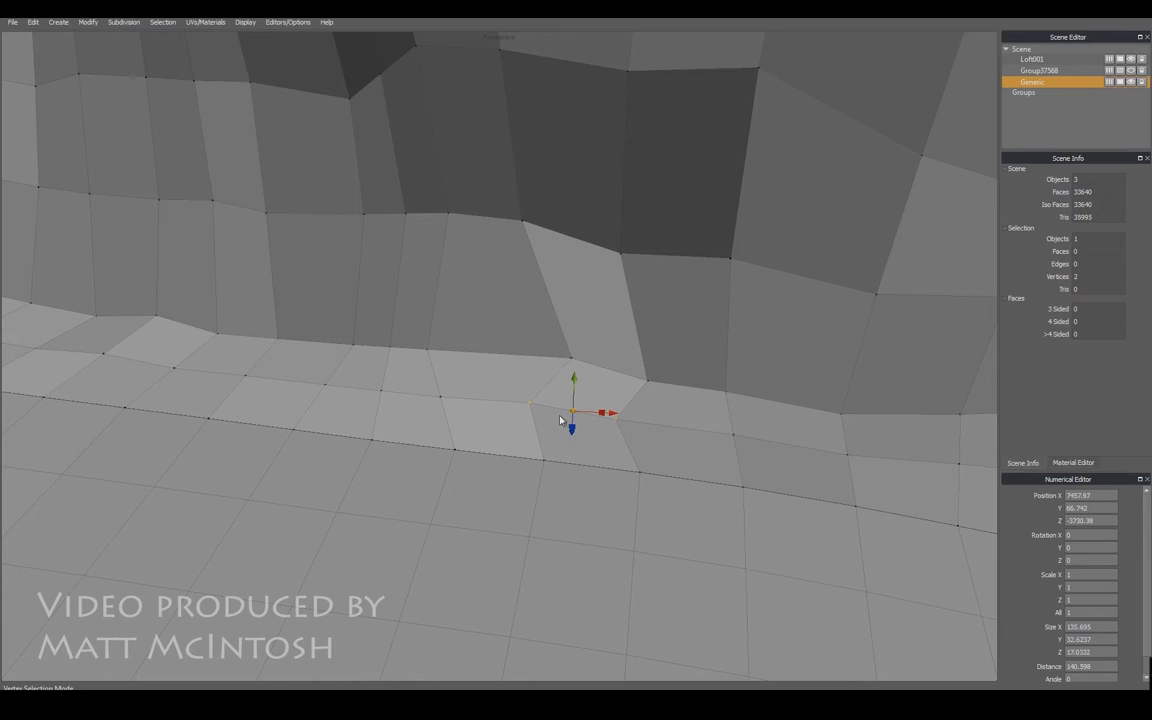
{"action": "left_click_drag", "start_coordinate": [575, 414], "coordinate": [604, 420]}
- Shift the neighbouring base and loop vertices further along the strip sideways to straighten the slanted quads
{"action": "middle_click_drag", "start_coordinate": [468, 406], "coordinate": [599, 411], "text": "alt"}
{"action": "left_click_drag", "start_coordinate": [599, 411], "coordinate": [552, 345], "text": "alt"}
{"action": "left_click", "coordinate": [625, 423]}
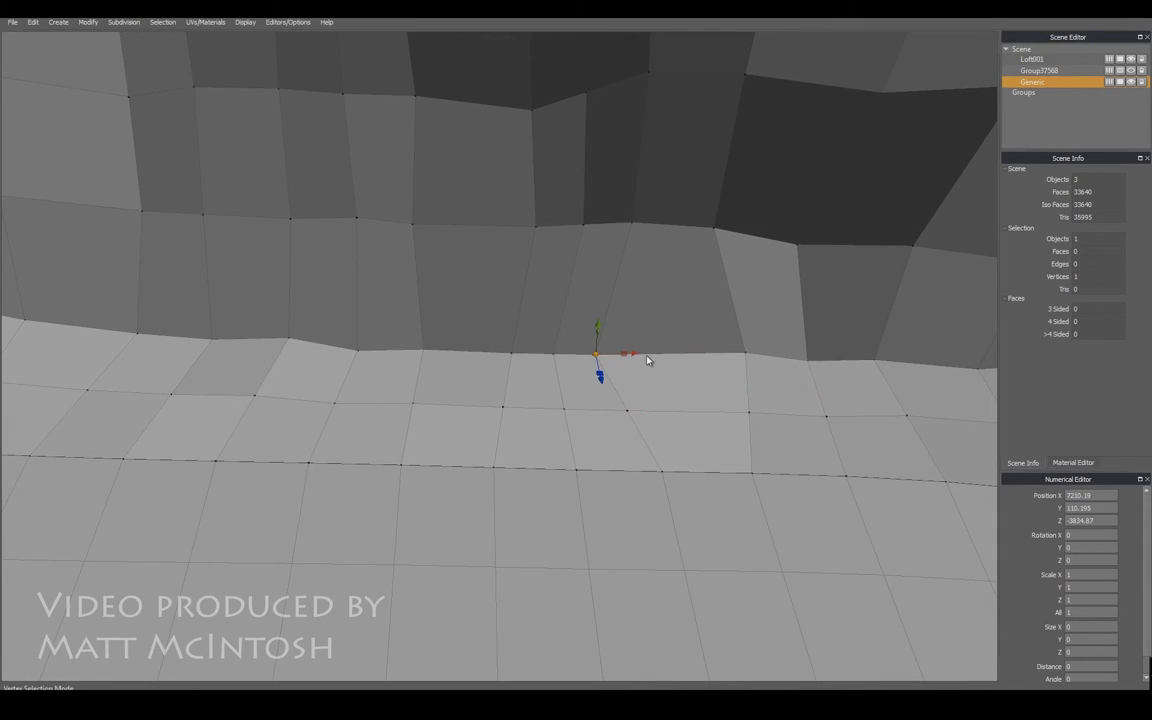
{"action": "left_click", "coordinate": [490, 344]}
{"action": "left_click_drag", "start_coordinate": [541, 361], "coordinate": [517, 355]}
{"action": "left_click_drag", "start_coordinate": [517, 414], "coordinate": [470, 394]}
{"action": "left_click_drag", "start_coordinate": [545, 406], "coordinate": [526, 407]}
{"action": "left_click_drag", "start_coordinate": [598, 432], "coordinate": [706, 407]}
{"action": "left_click_drag", "start_coordinate": [706, 407], "coordinate": [460, 409], "text": "alt"}
- Smooth the strip's middle row of vertices beneath the first rock, section by section
{"action": "scroll", "coordinate": [618, 441], "scroll_direction": "down", "scroll_amount": 3}
{"action": "scroll", "coordinate": [460, 409], "scroll_direction": "up", "scroll_amount": 2}
{"action": "middle_click_drag", "start_coordinate": [460, 409], "coordinate": [510, 415], "text": "alt"}
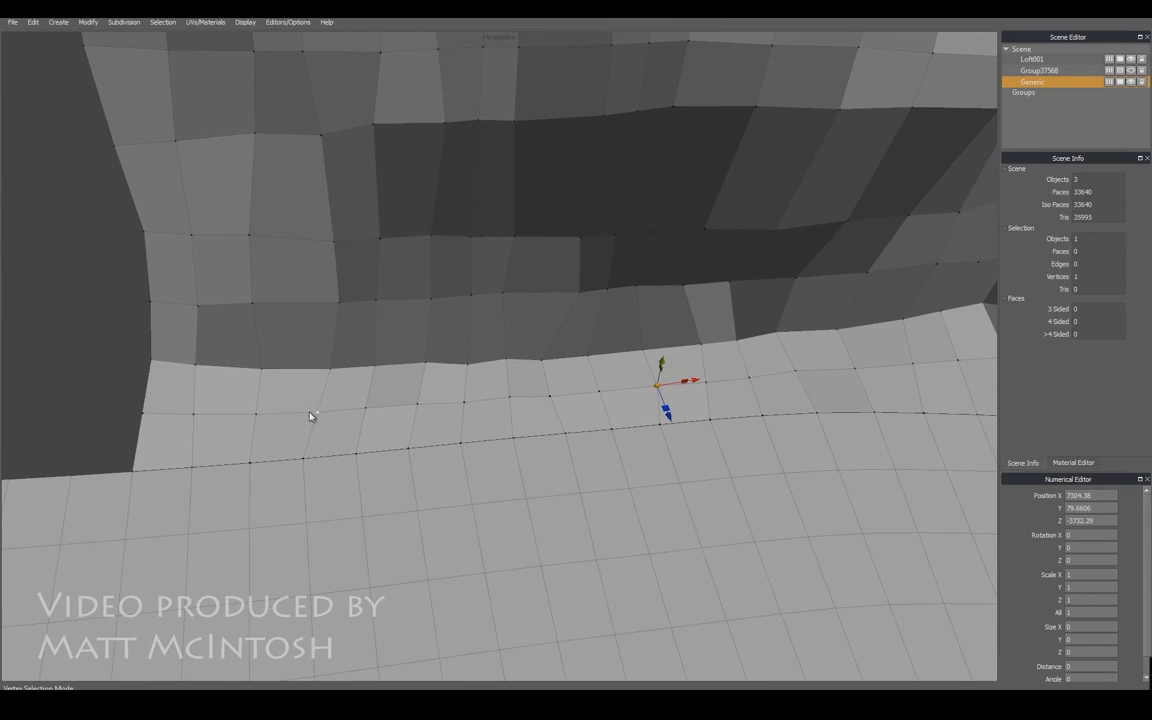
{"action": "left_click_drag", "start_coordinate": [176, 401], "coordinate": [509, 422]}
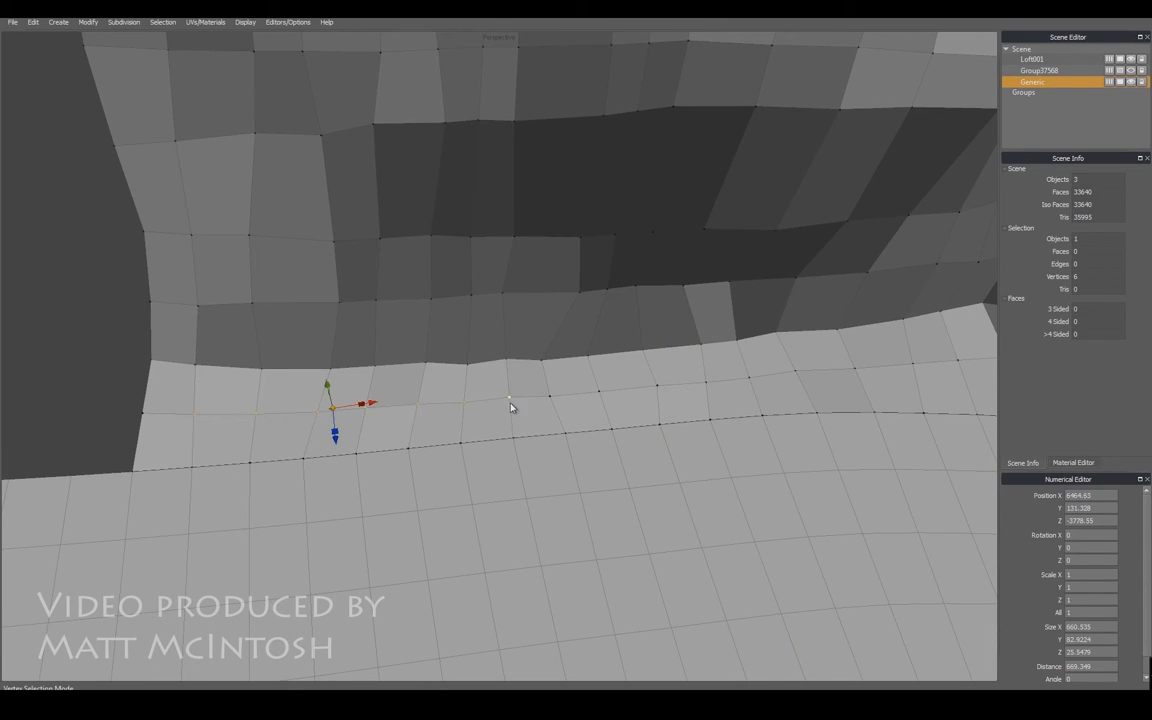
{"action": "key", "text": "shift+s"}
{"action": "left_click_drag", "start_coordinate": [481, 376], "coordinate": [769, 400]}
{"action": "middle_click_drag", "start_coordinate": [726, 371], "coordinate": [490, 392], "text": "alt"}
{"action": "left_click_drag", "start_coordinate": [490, 396], "coordinate": [744, 385], "text": "alt"}
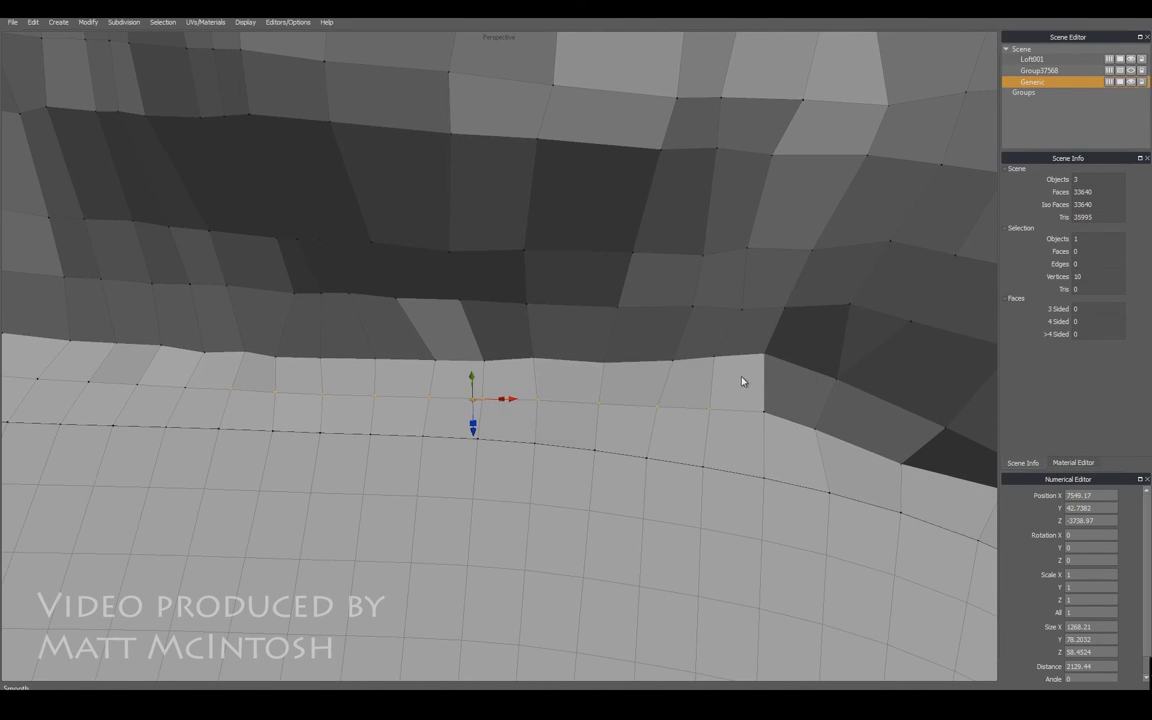
- Select the row of vertices along the first rock's base and smooth it
{"action": "middle_click_drag", "start_coordinate": [663, 380], "coordinate": [905, 352]}
{"action": "left_click_drag", "start_coordinate": [930, 347], "coordinate": [316, 368]}
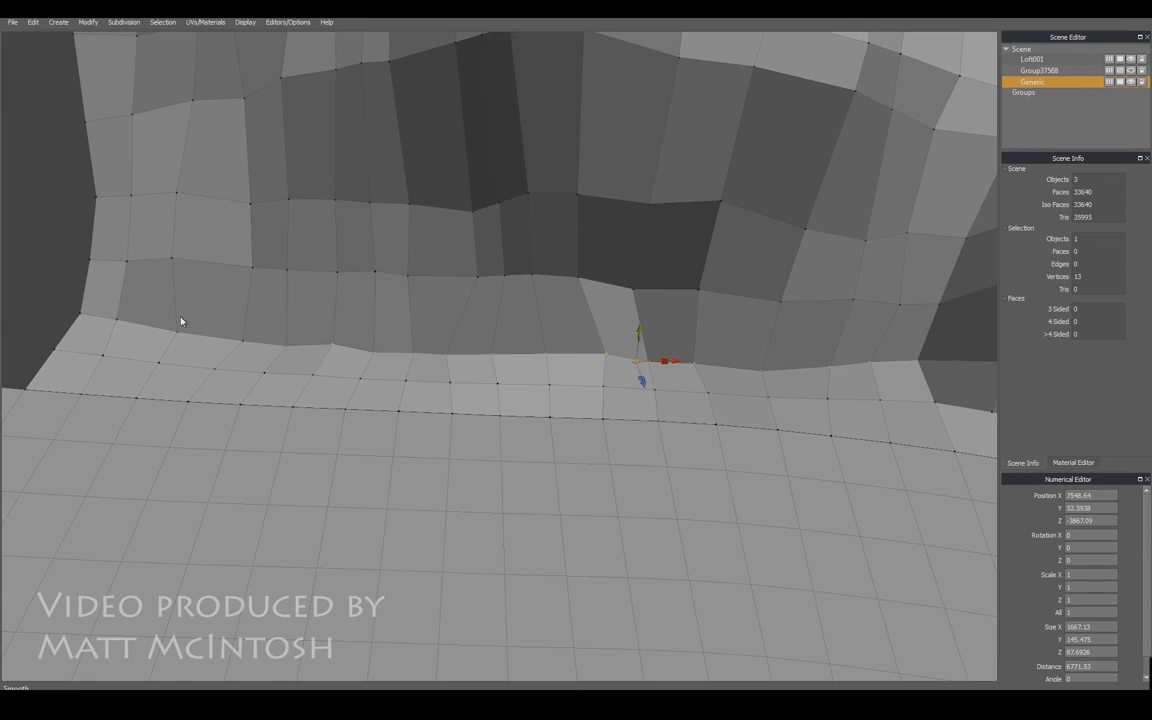
{"action": "left_click_drag", "start_coordinate": [118, 311], "coordinate": [410, 297], "text": "shift"}
{"action": "key", "text": "q"}
{"action": "key", "text": "q"}
- Smooth five vertices in the row above the second rock's base and lower them slightly
{"action": "left_click_drag", "start_coordinate": [330, 248], "coordinate": [681, 339]}
{"action": "key", "text": "shift+s"}
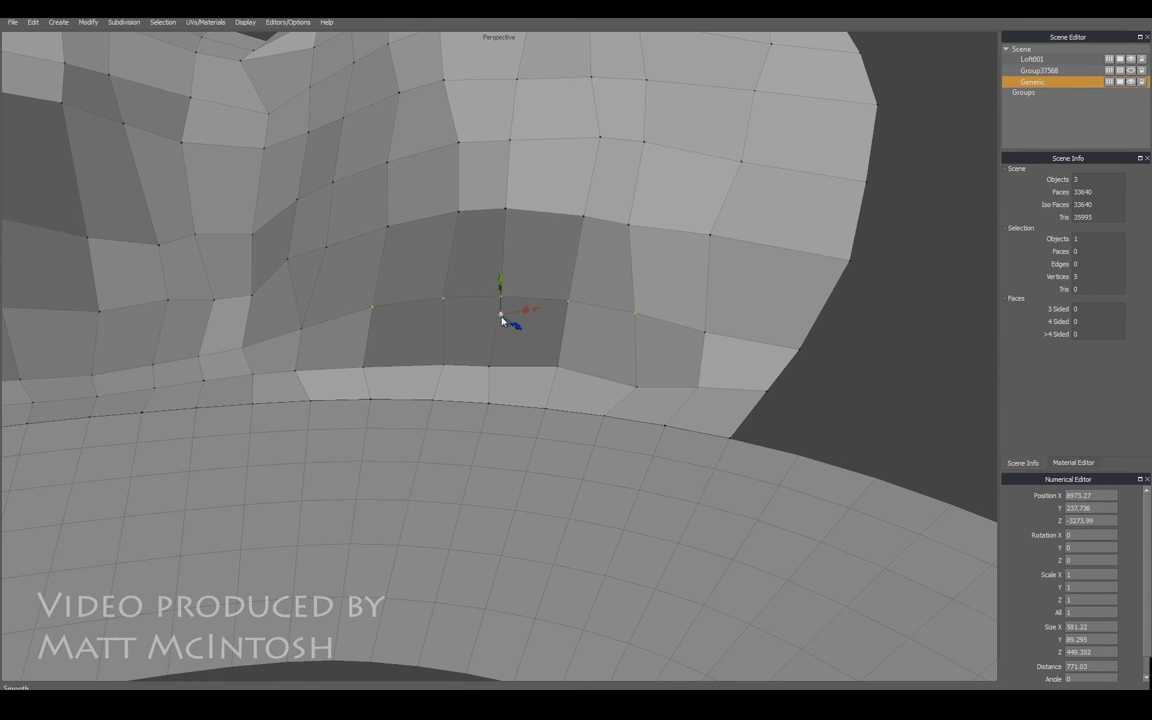
{"action": "left_click_drag", "start_coordinate": [502, 317], "coordinate": [500, 329]}
- Lower the six vertices along the second rock's base and shift the vertex beside them along the track
{"action": "left_click_drag", "start_coordinate": [440, 362], "coordinate": [472, 335], "text": "alt"}
{"action": "left_click_drag", "start_coordinate": [710, 365], "coordinate": [348, 392]}
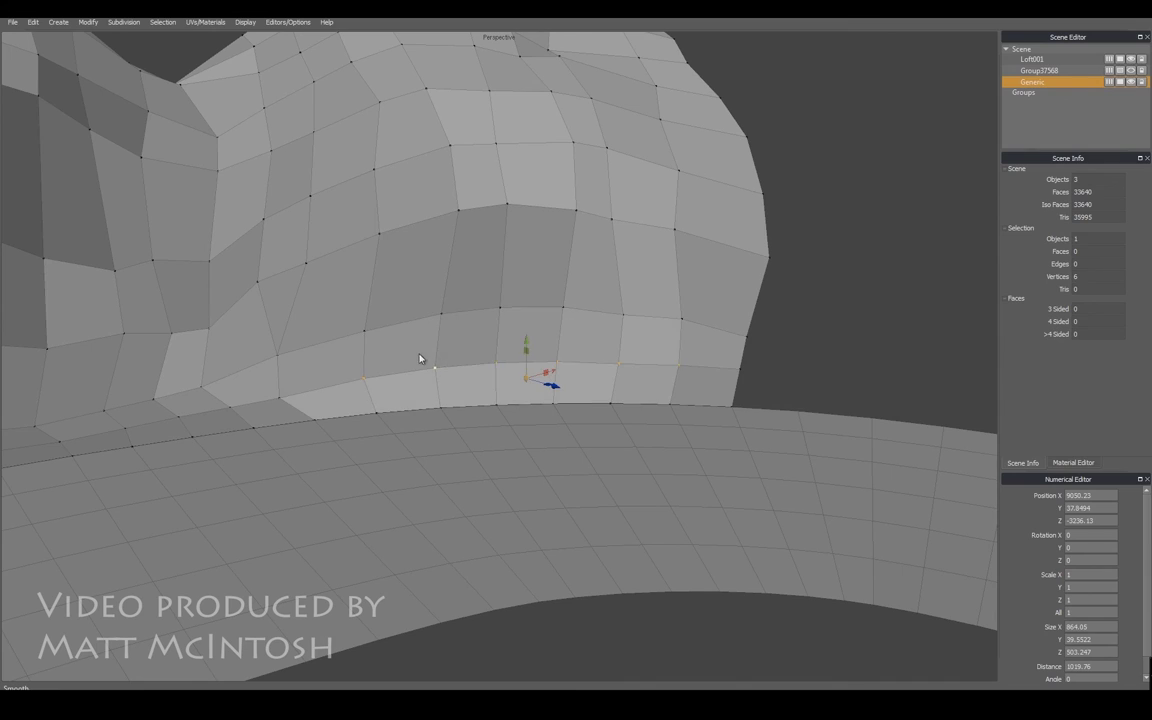
{"action": "left_click_drag", "start_coordinate": [530, 345], "coordinate": [529, 363]}
{"action": "left_click", "coordinate": [280, 398]}
{"action": "left_click_drag", "start_coordinate": [290, 398], "coordinate": [376, 396]}
- Push a vertical edge in the first rock's dark hollow deeper into the rock
{"action": "middle_click_drag", "start_coordinate": [436, 377], "coordinate": [372, 380]}
{"action": "scroll", "coordinate": [374, 372], "scroll_direction": "down", "scroll_amount": 5}
{"action": "left_click", "coordinate": [698, 312]}
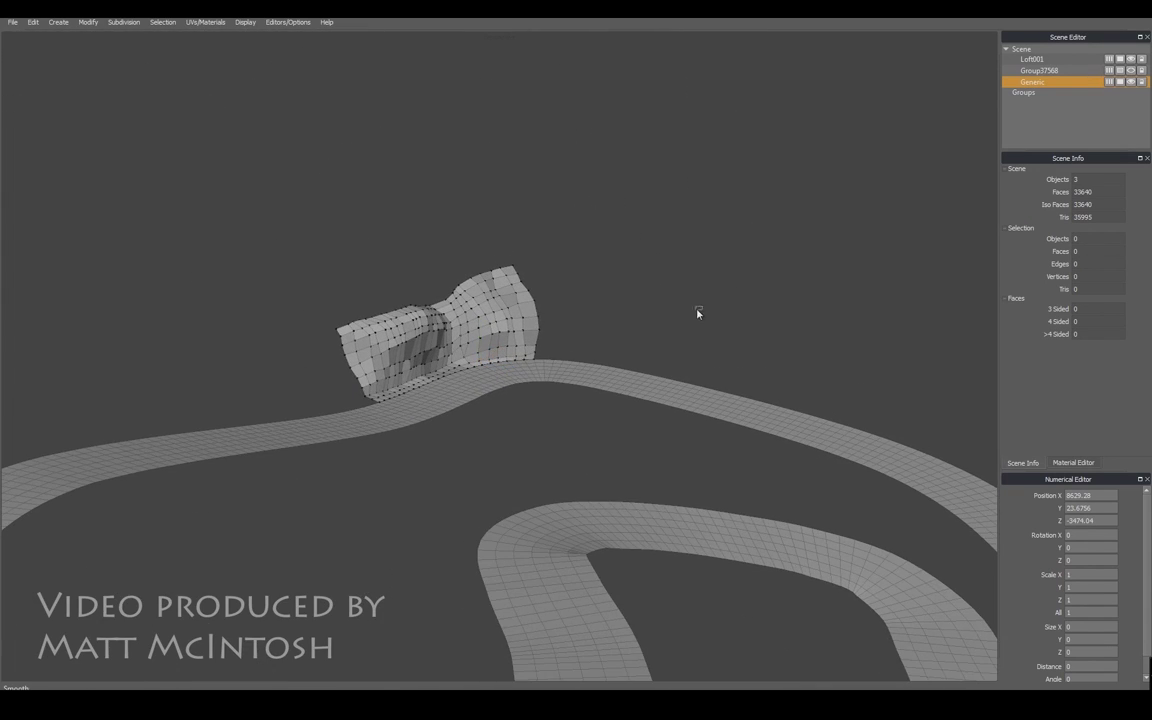
{"action": "left_click", "coordinate": [452, 356]}
{"action": "middle_click_drag", "start_coordinate": [404, 314], "coordinate": [445, 376]}
{"action": "scroll", "coordinate": [473, 370], "scroll_direction": "up", "scroll_amount": 3}
{"action": "key", "text": "2"}
{"action": "left_click", "coordinate": [439, 376]}
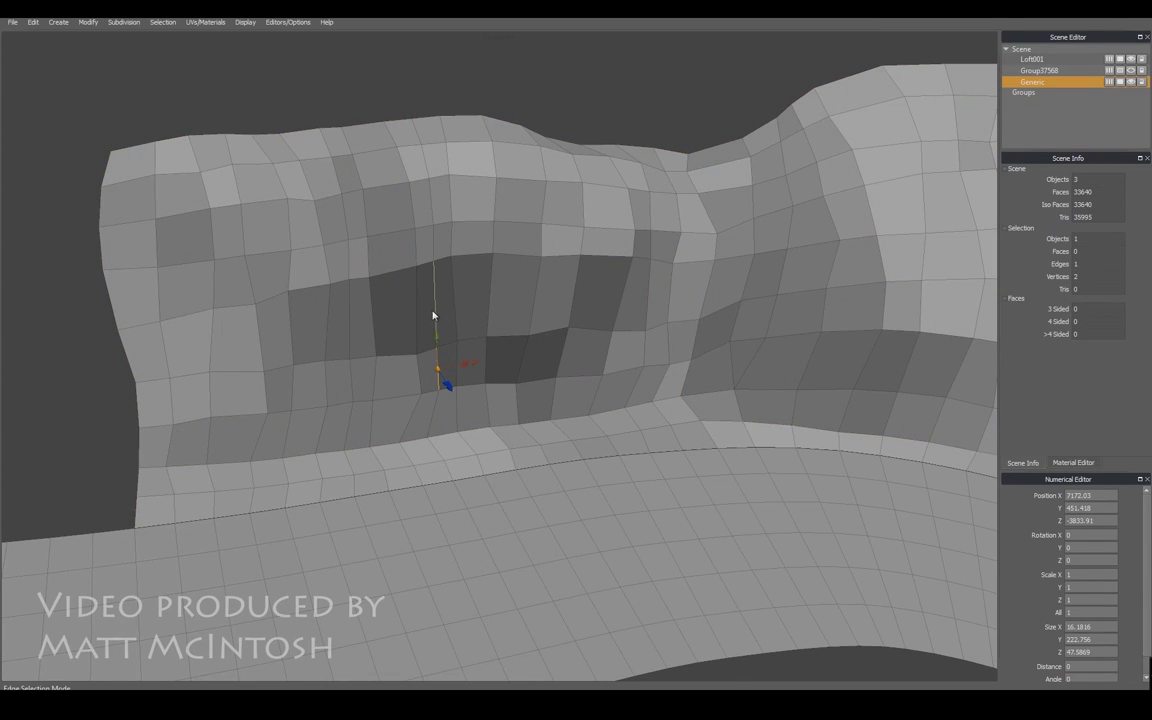
{"action": "middle_click_drag", "start_coordinate": [397, 354], "coordinate": [488, 401]}
{"action": "mouse_move", "coordinate": [490, 396]}
{"action": "left_mouse_down"}
{"action": "mouse_move", "coordinate": [462, 393]}
{"action": "mouse_move", "coordinate": [479, 391]}
{"action": "left_mouse_up"}
- Push two connected vertical edges on the near side of the first rock's hollow inward
{"action": "middle_click_drag", "start_coordinate": [445, 422], "coordinate": [418, 405]}
{"action": "left_click", "coordinate": [400, 396]}
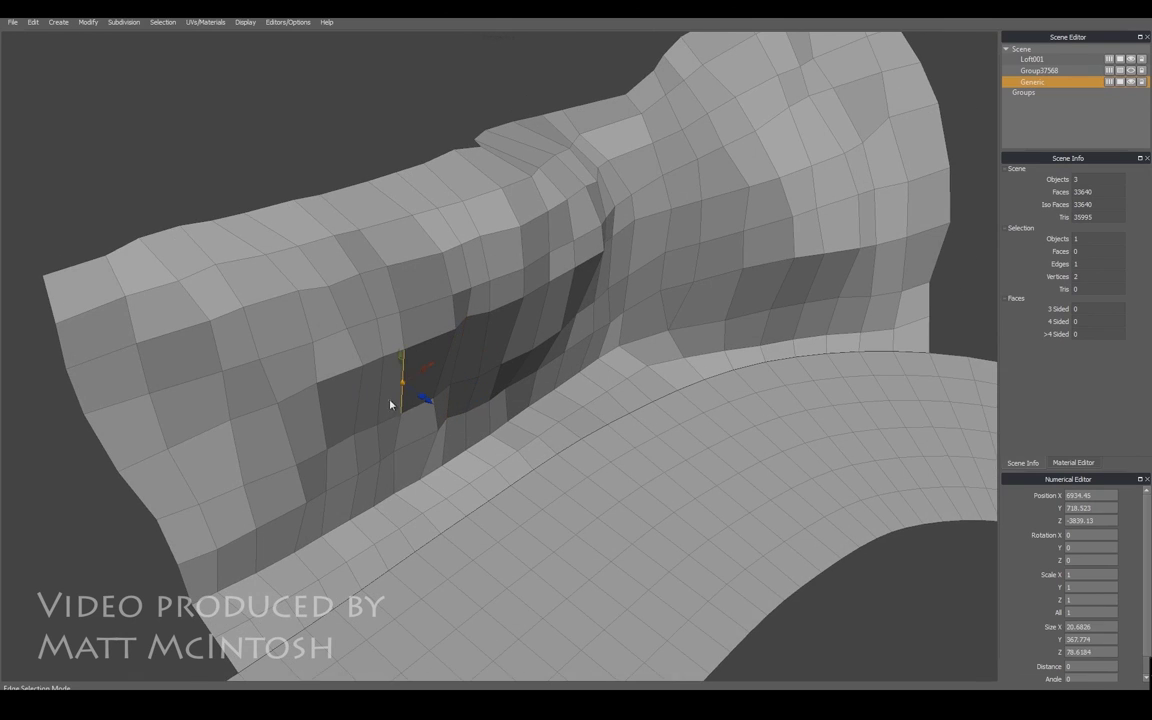
{"action": "left_click", "coordinate": [379, 442], "text": "shift"}
{"action": "left_click_drag", "start_coordinate": [398, 424], "coordinate": [393, 427]}
- Push the row of four horizontal edges in the first rock's hollow inward, and move the short edge beside it
{"action": "middle_click_drag", "start_coordinate": [393, 427], "coordinate": [358, 430]}
{"action": "left_click", "coordinate": [358, 428]}
{"action": "left_click", "coordinate": [458, 428], "text": "shift"}
{"action": "left_click", "coordinate": [400, 426], "text": "shift"}
{"action": "left_click", "coordinate": [508, 435], "text": "shift"}
{"action": "middle_click_drag", "start_coordinate": [405, 416], "coordinate": [457, 440]}
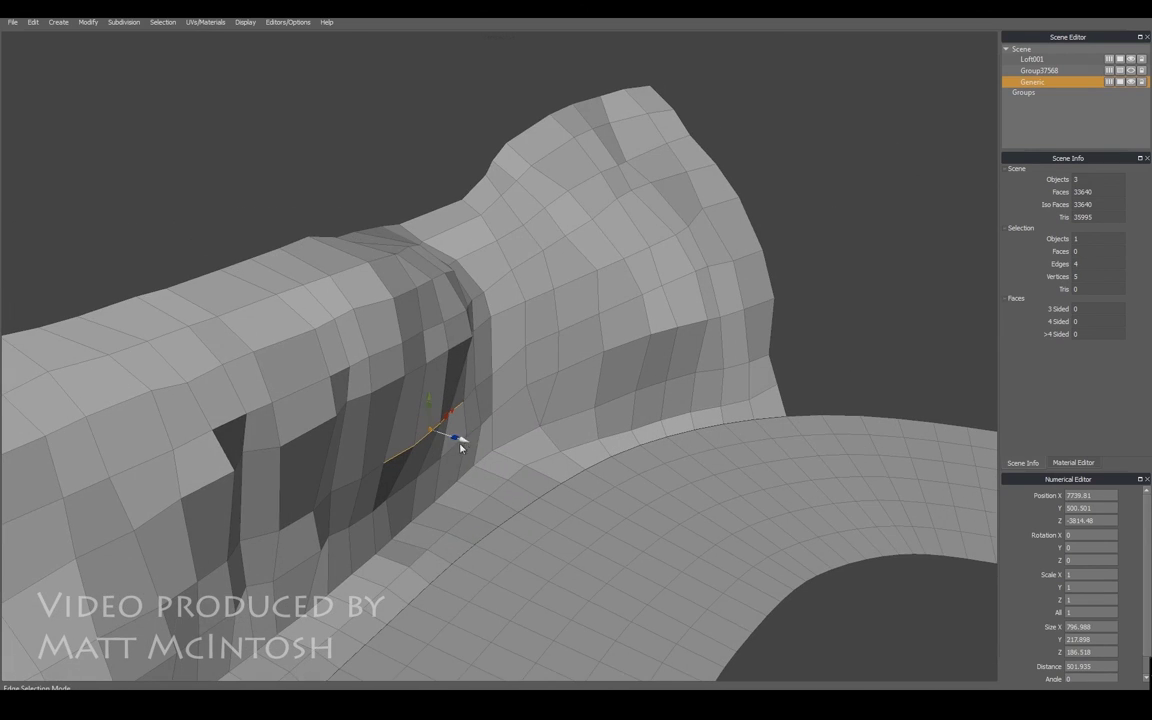
{"action": "left_click", "coordinate": [350, 484]}
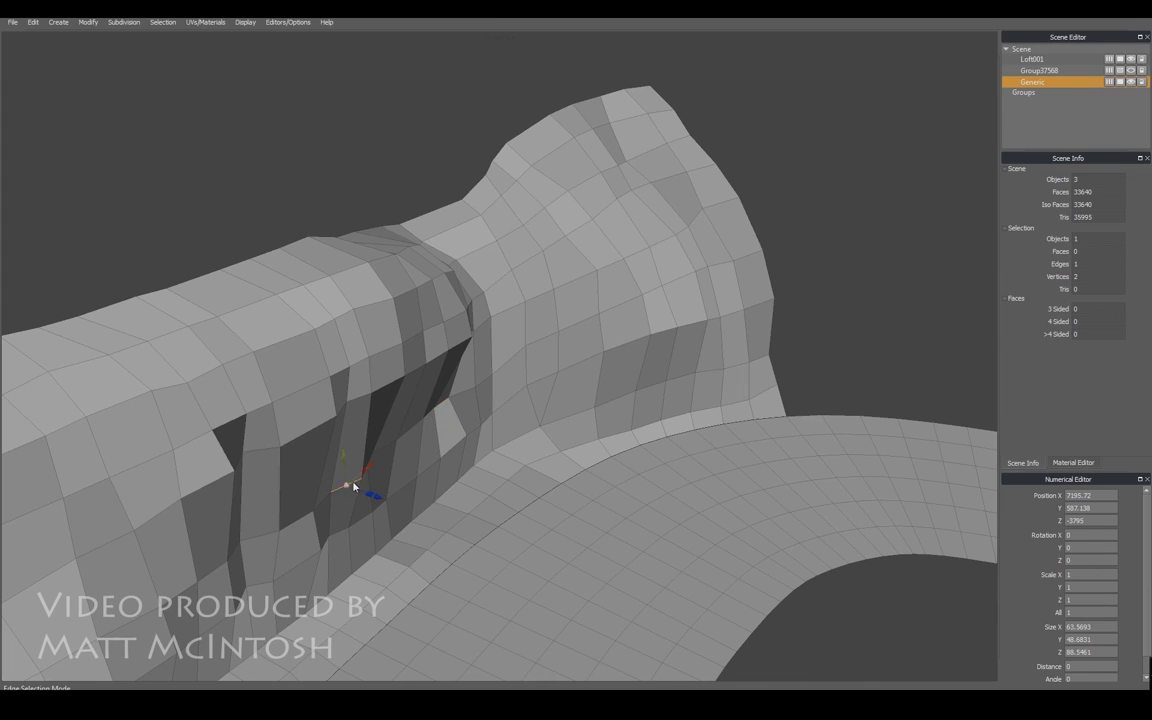
{"action": "middle_click_drag", "start_coordinate": [378, 499], "coordinate": [410, 411]}
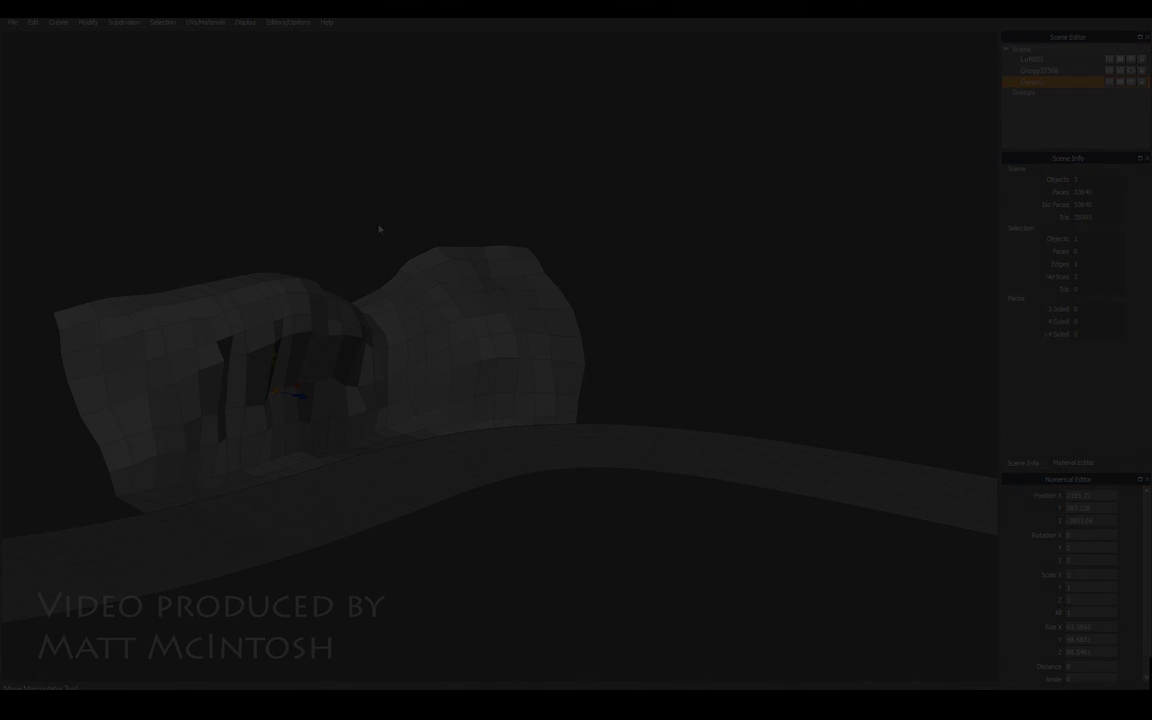